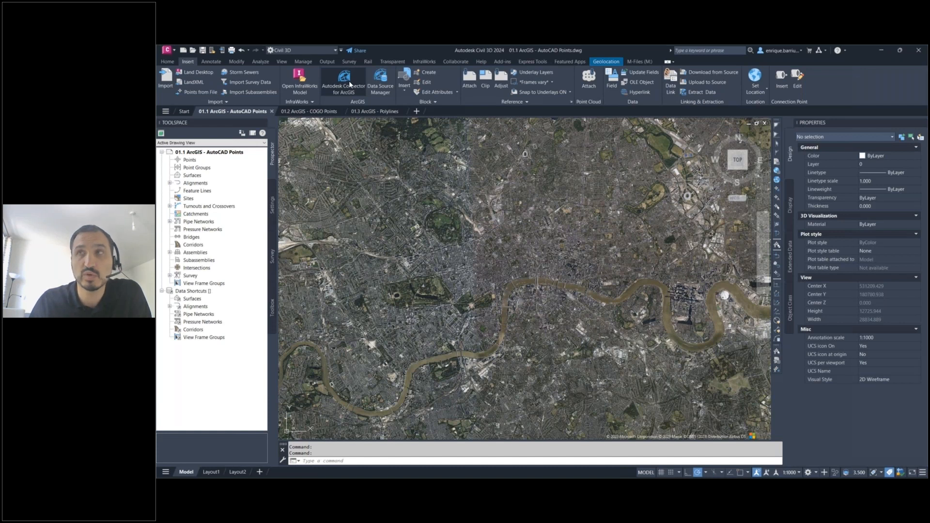
- Open the Autodesk Connector for ArcGIS as a guest and set the map extent around London, Greater London, England as the data area
click(344, 80)
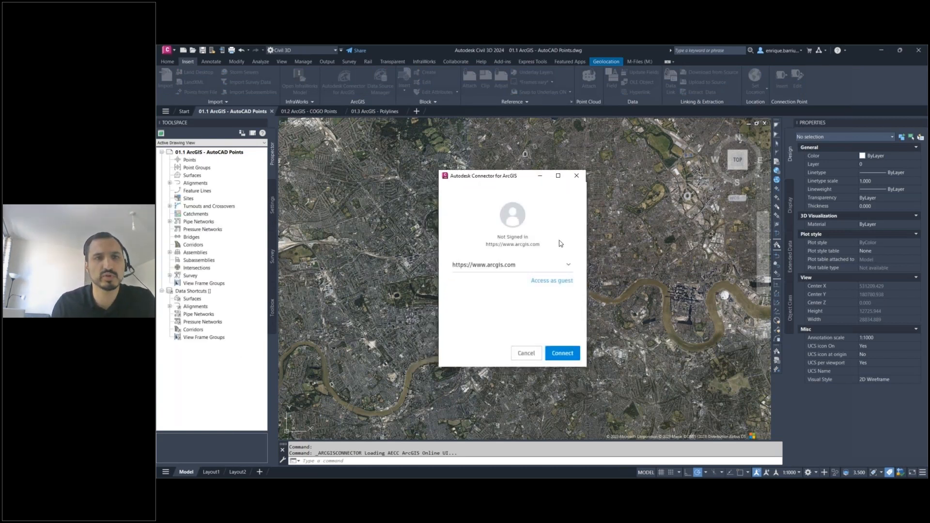
click(552, 281)
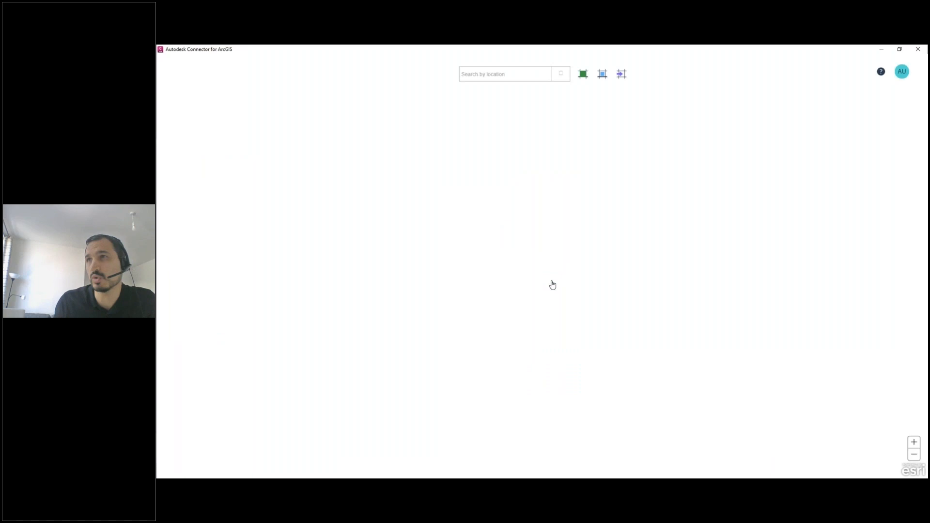
click(510, 77)
text(london)
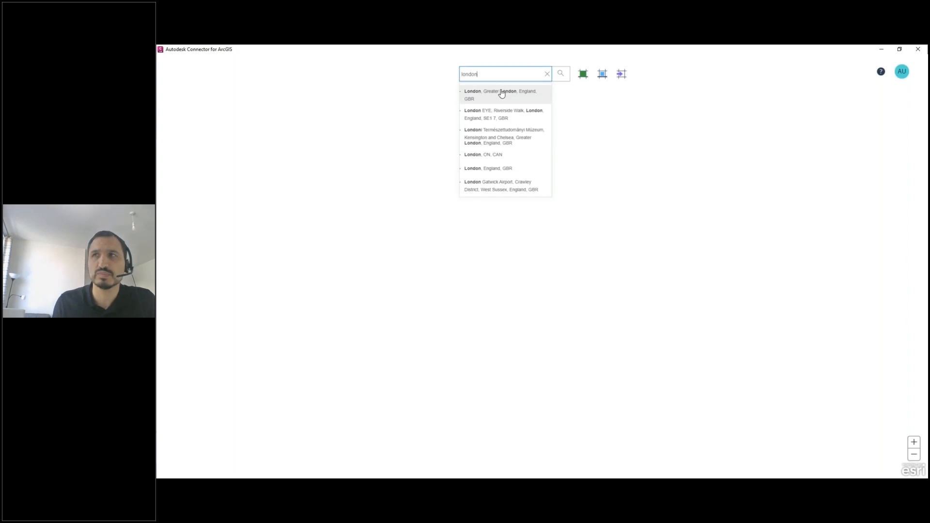
click(511, 93)
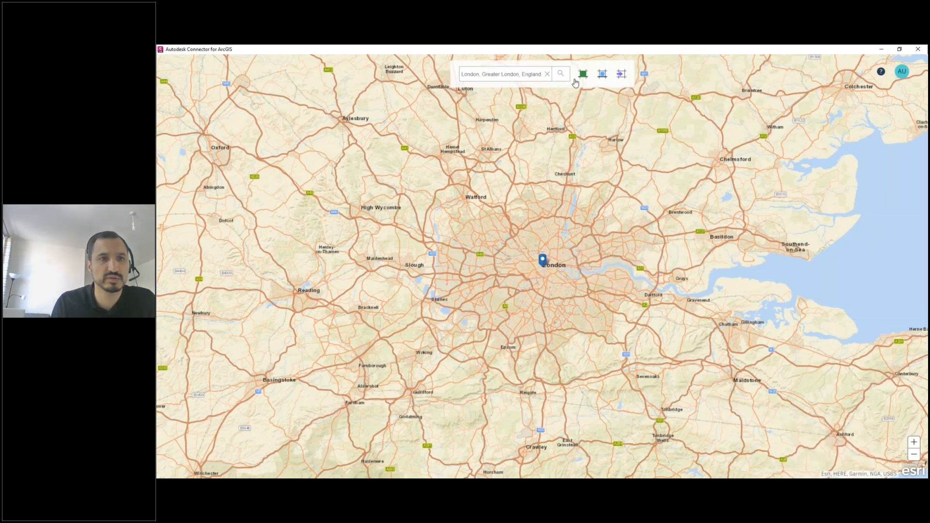
click(583, 74)
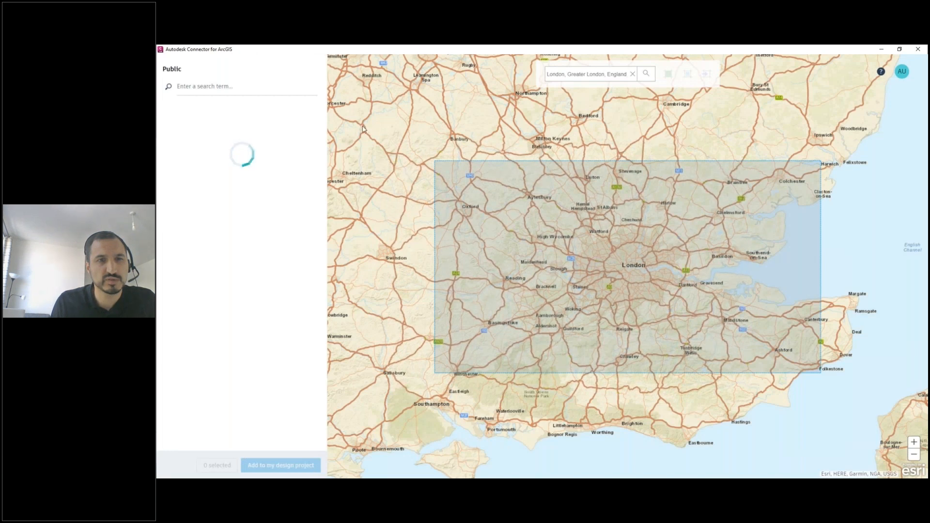
- Add the ogc_earthchallenge_plastic layer of the Earth Challenge Mobile App: Plastic Pollution dataset to the design project as AutoCAD Points
scroll(226, 299, down, 2)
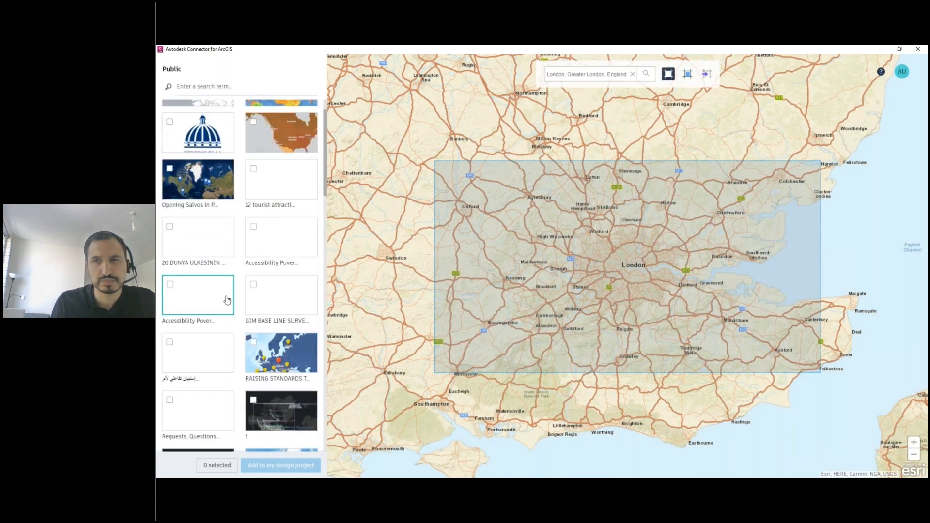
scroll(227, 300, down, 1)
click(281, 387)
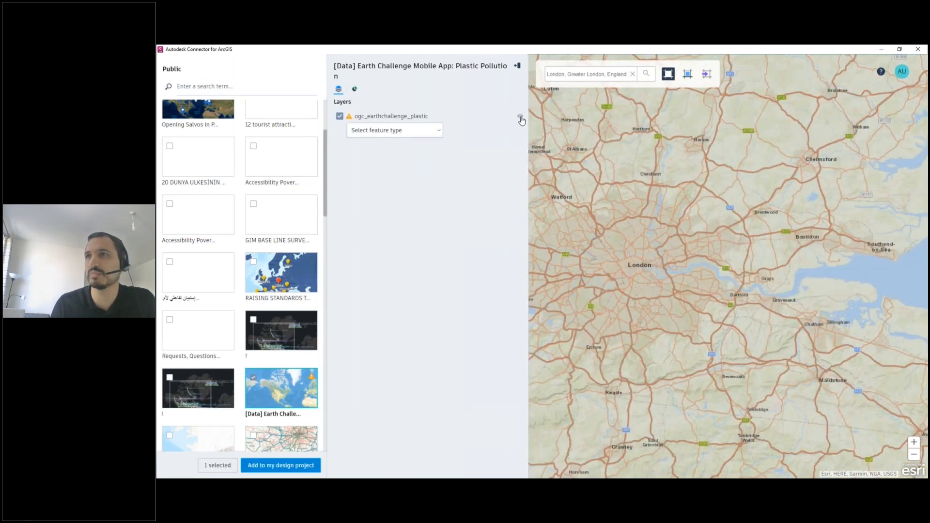
click(431, 134)
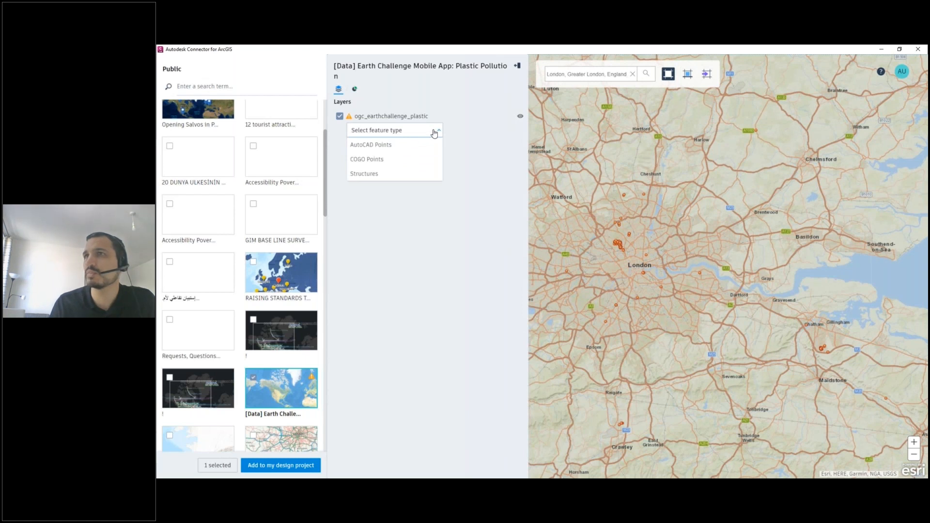
click(398, 148)
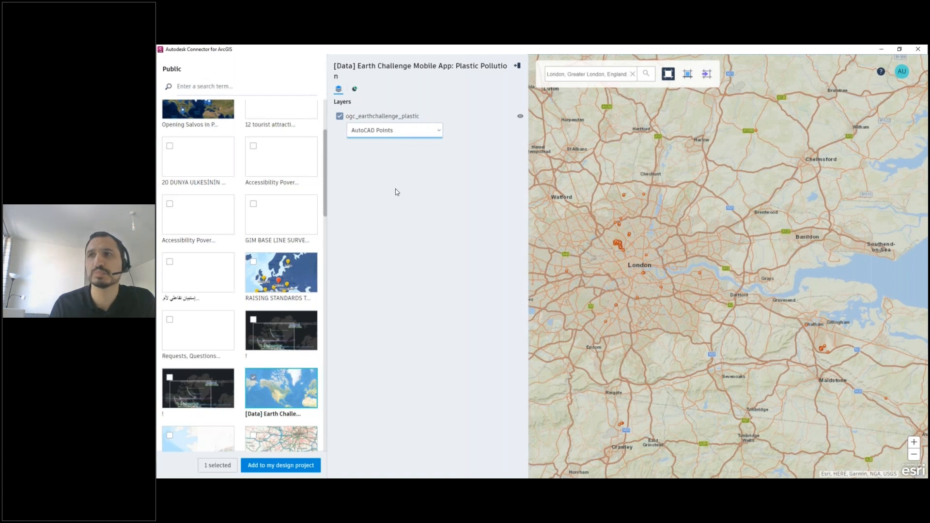
click(288, 467)
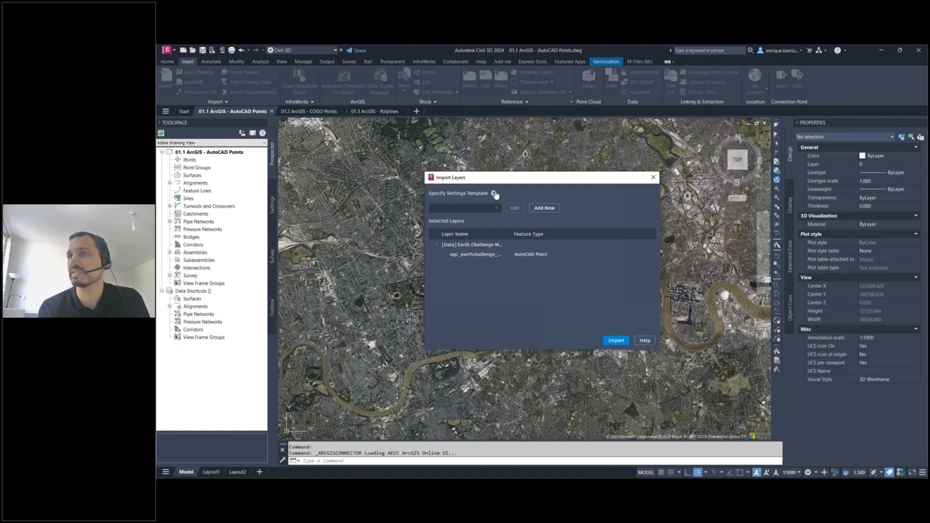
- Set the 01 ArcGIS folder as the active folder for the import settings templates
click(494, 193)
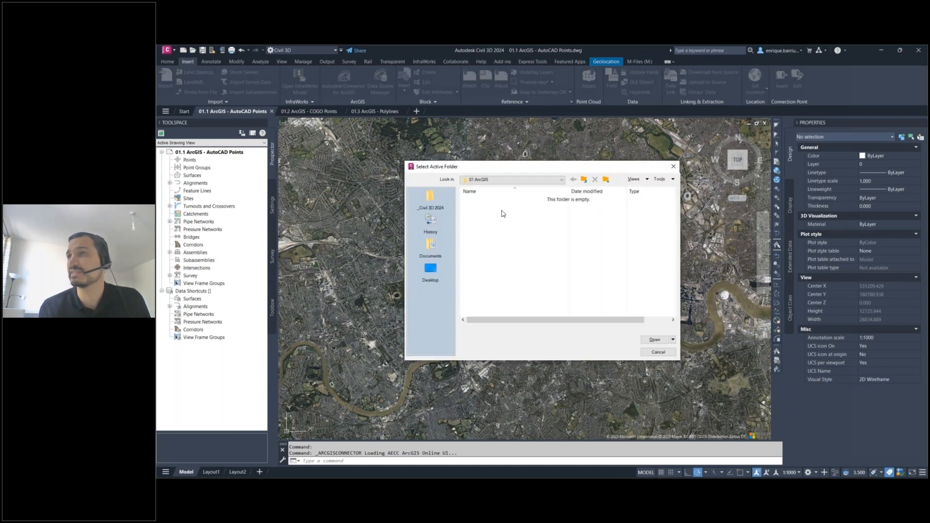
click(562, 179)
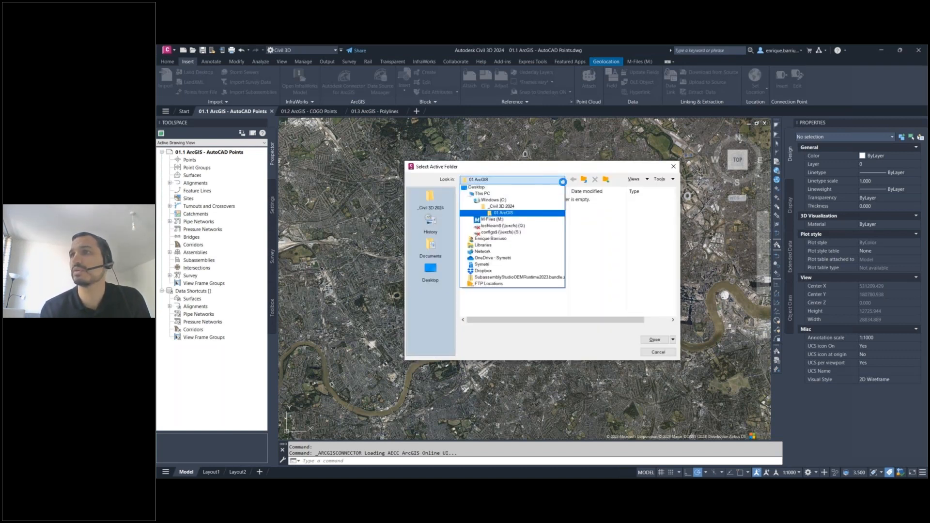
click(562, 180)
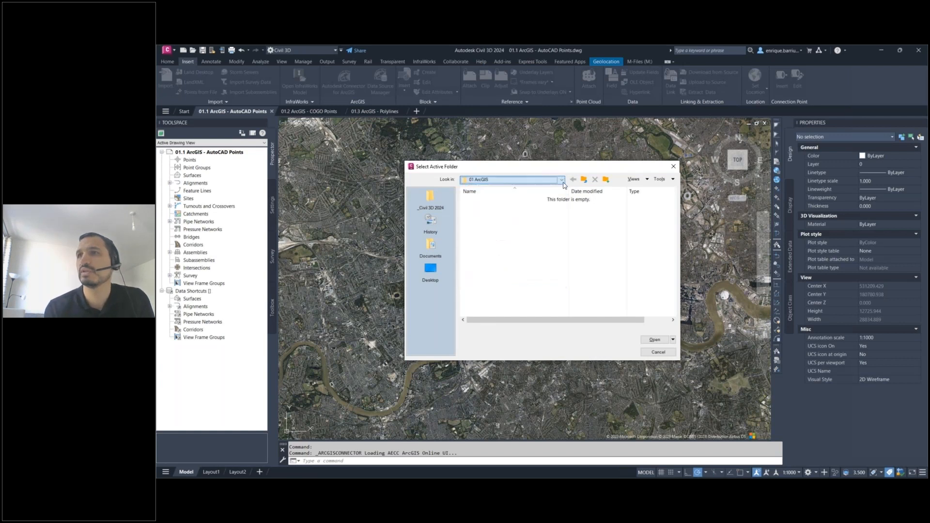
click(654, 340)
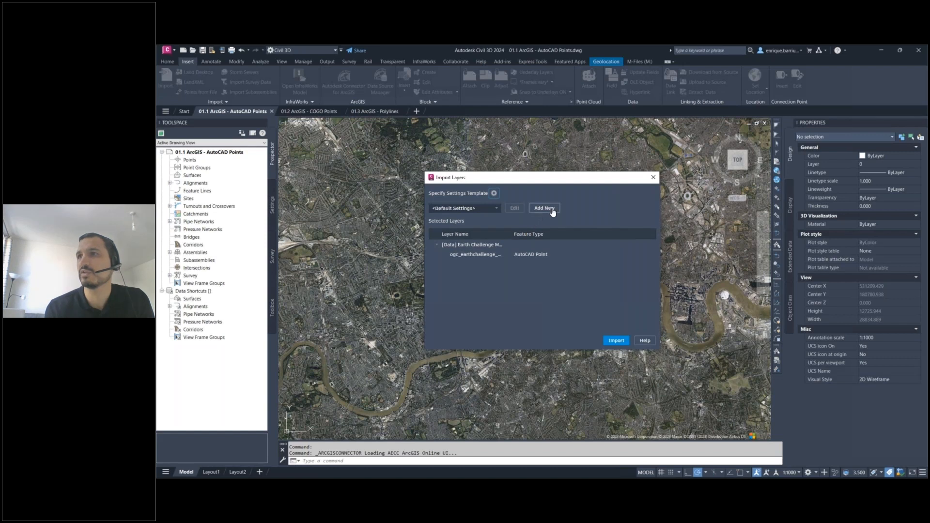
- Create a settings template named AutoCAD Points and add a new setting for AutoCAD Objects
click(552, 212)
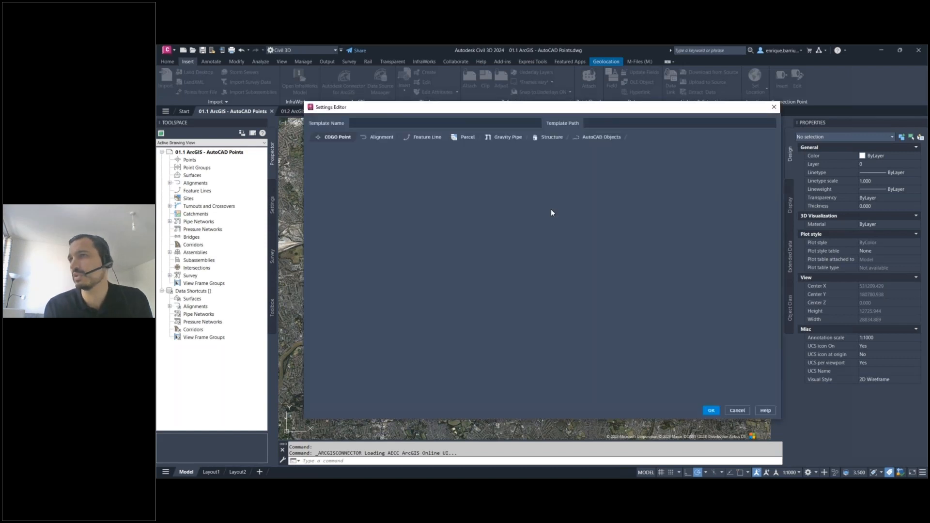
click(599, 140)
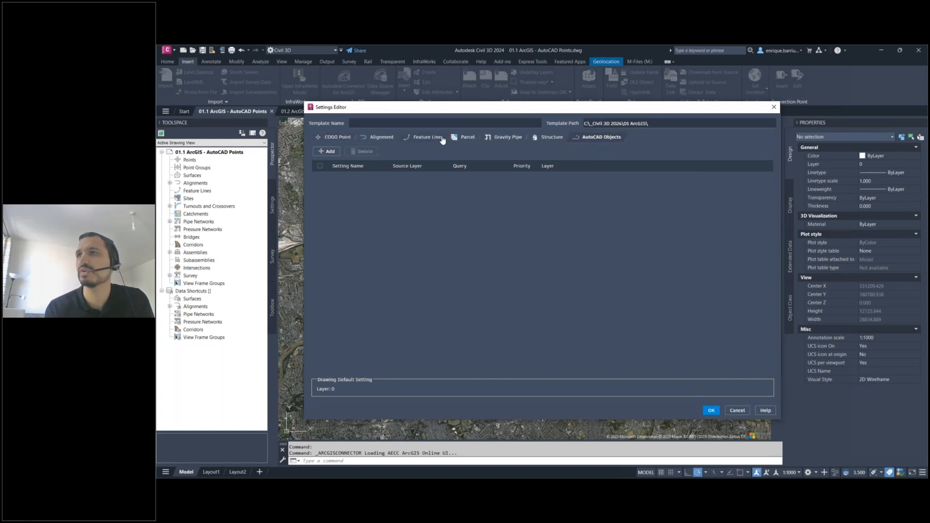
click(471, 124)
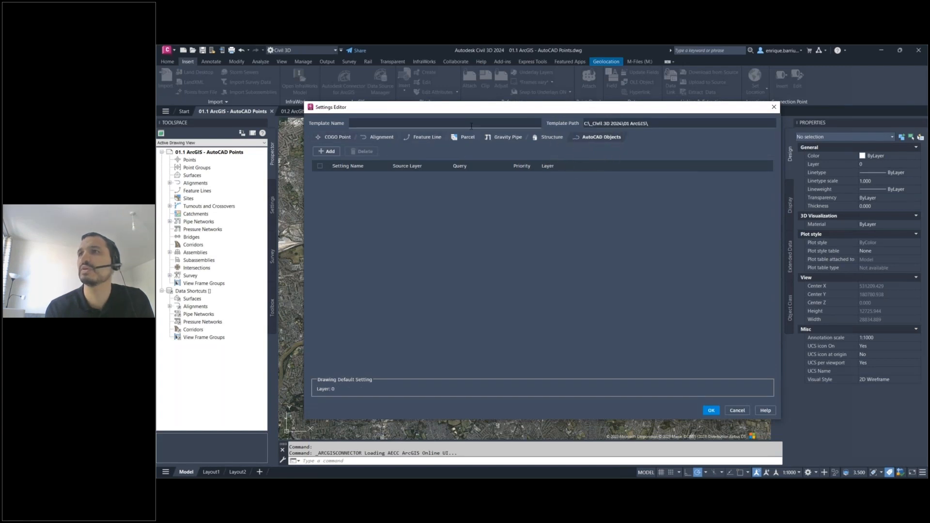
text(AutoCAD )
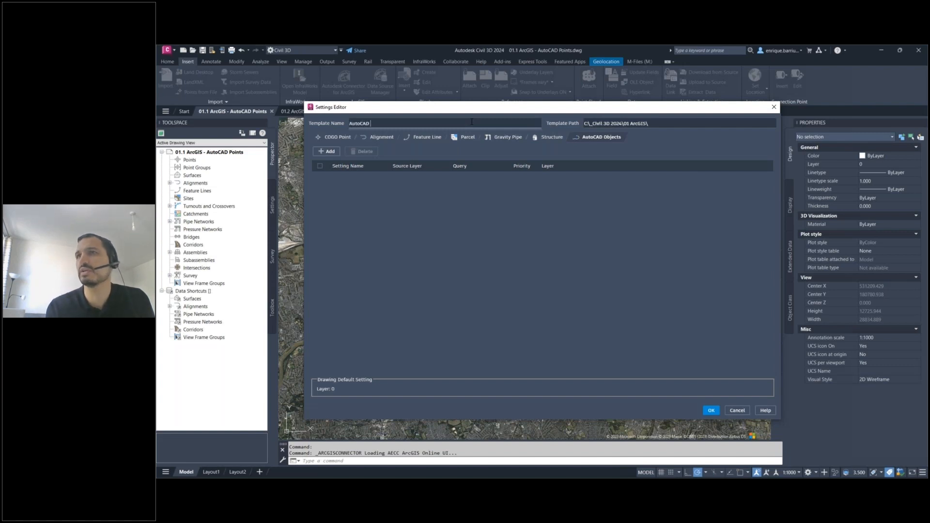
text(Points)
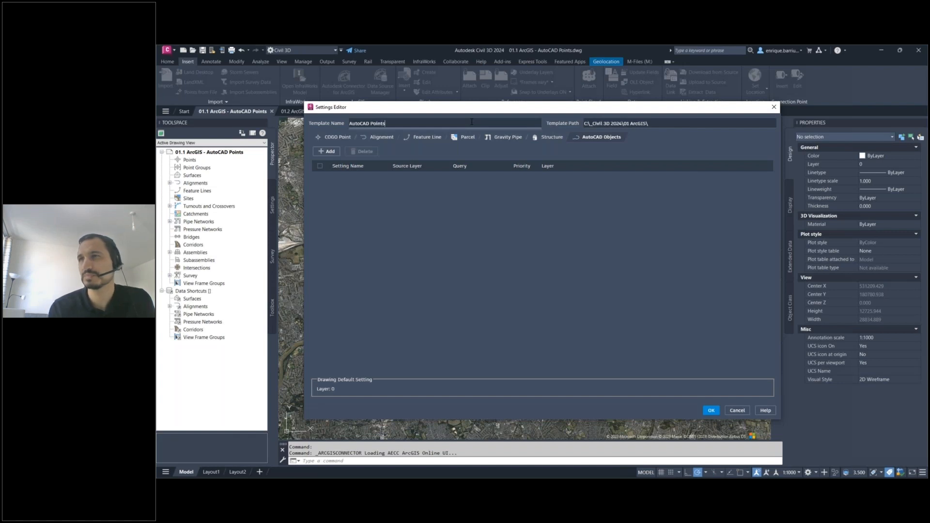
click(326, 151)
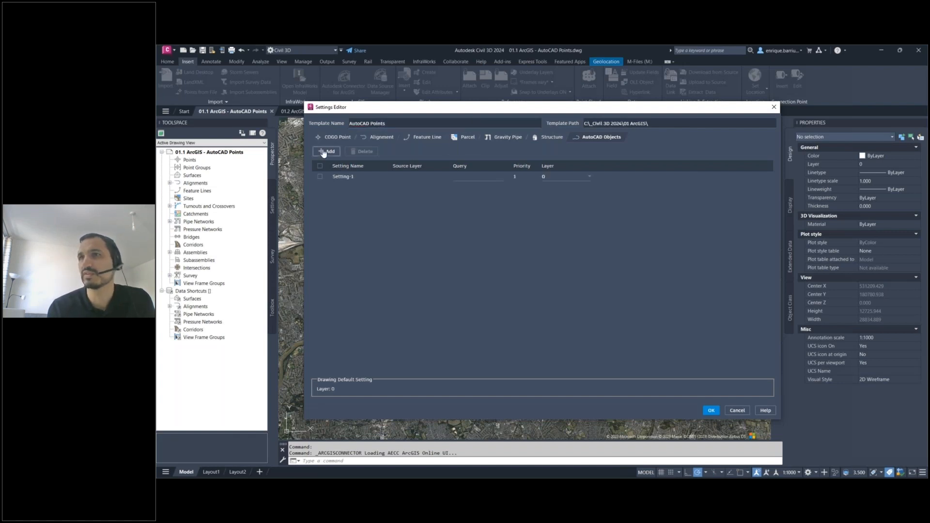
click(467, 173)
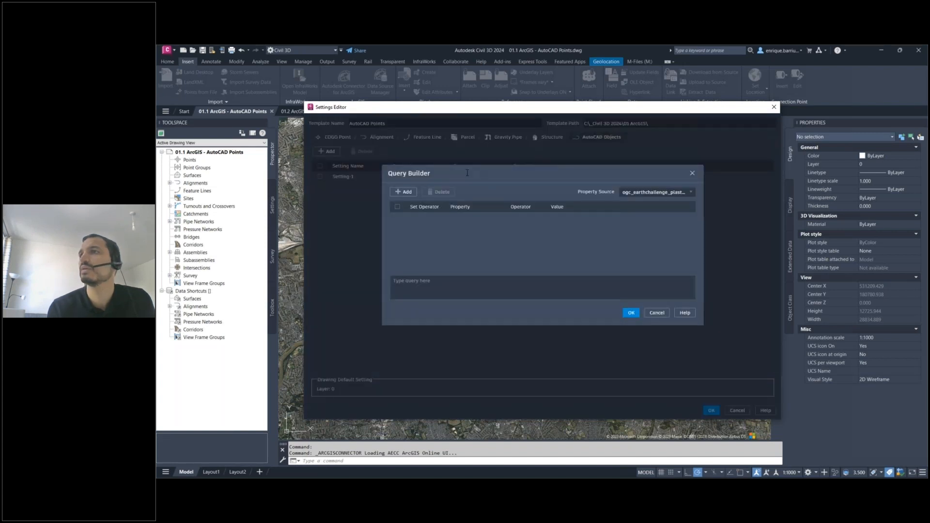
click(691, 194)
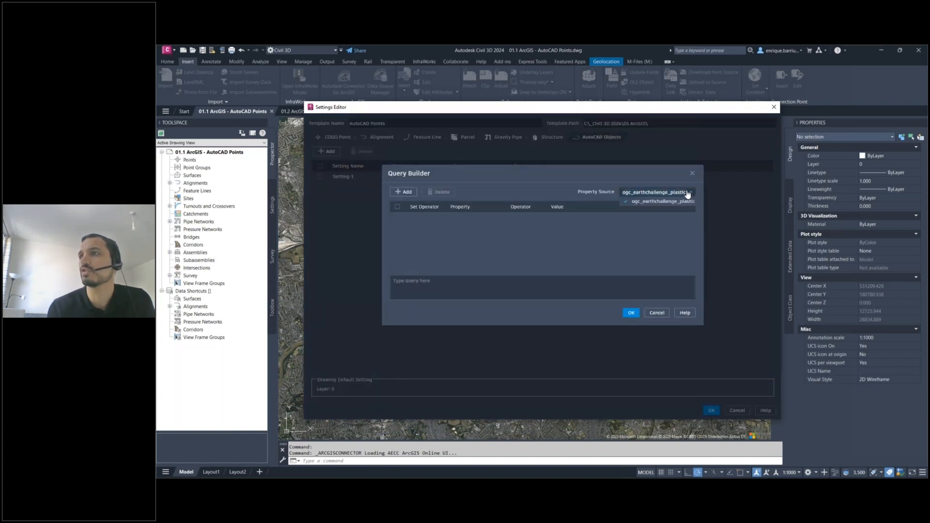
click(657, 313)
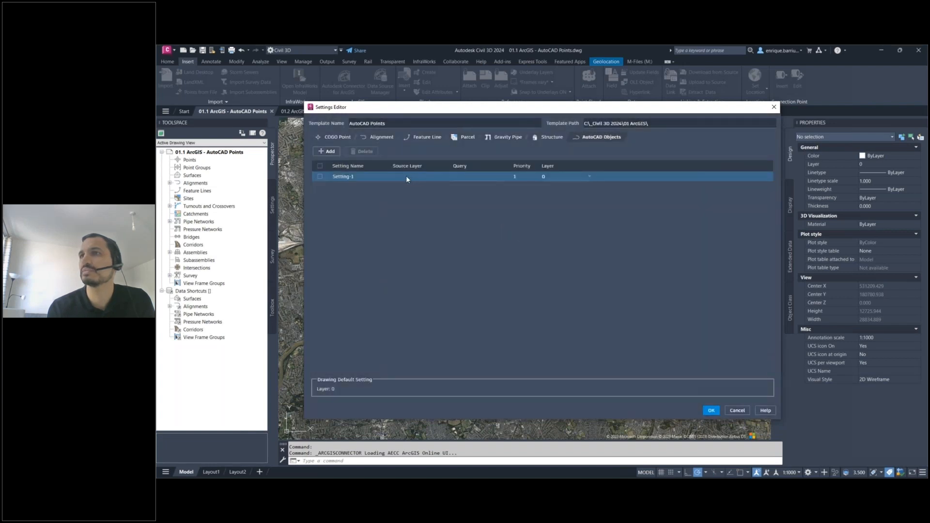
- Set the new setting's source layer to ogc_earthchallenge_plastic and add a first condition to its query
click(403, 176)
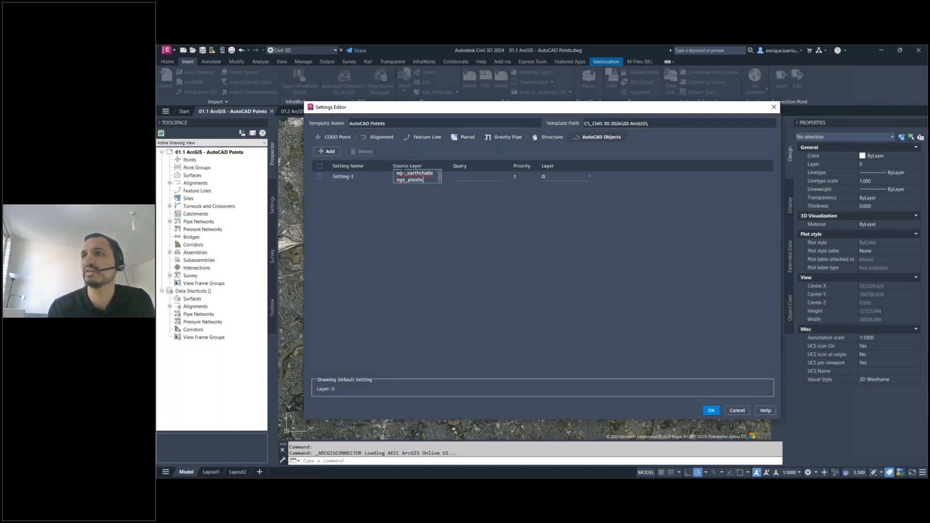
click(470, 175)
click(470, 174)
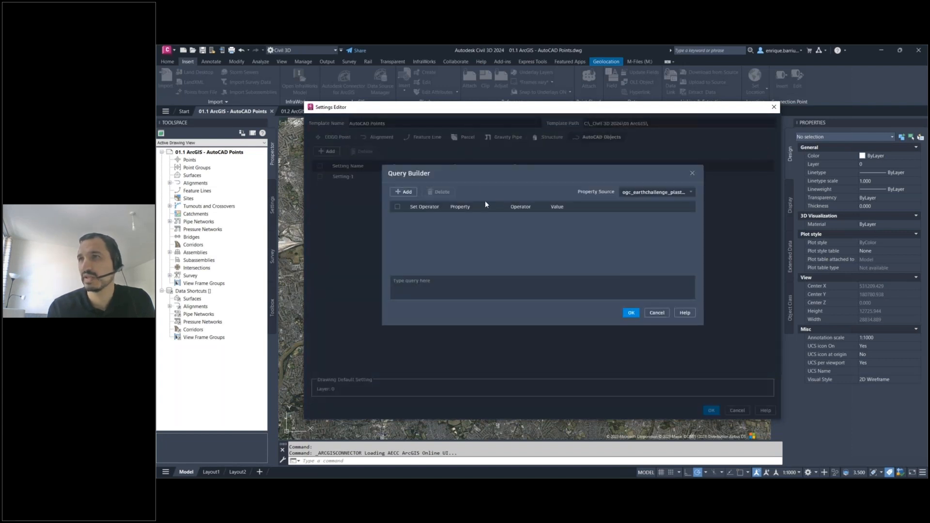
click(399, 193)
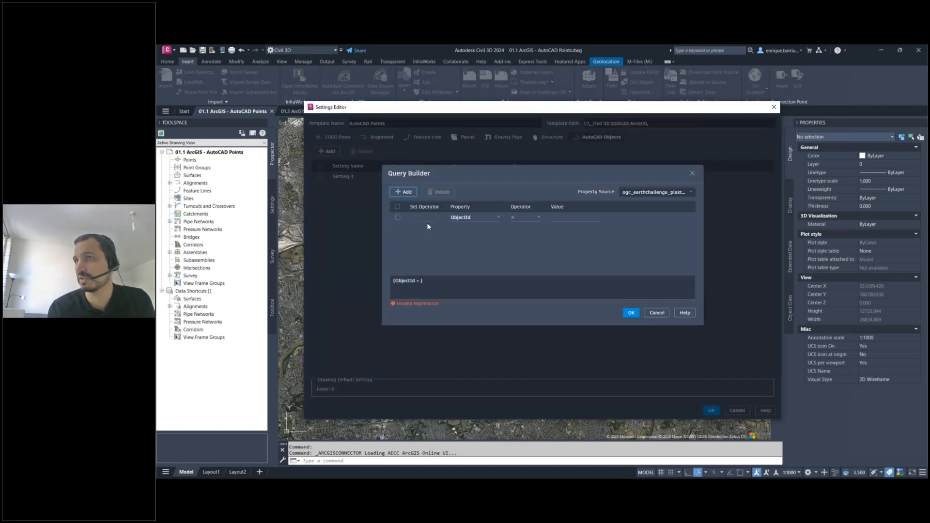
- Try a second query condition joined with a set operator, and delete that condition
click(405, 193)
click(432, 228)
click(435, 227)
click(427, 258)
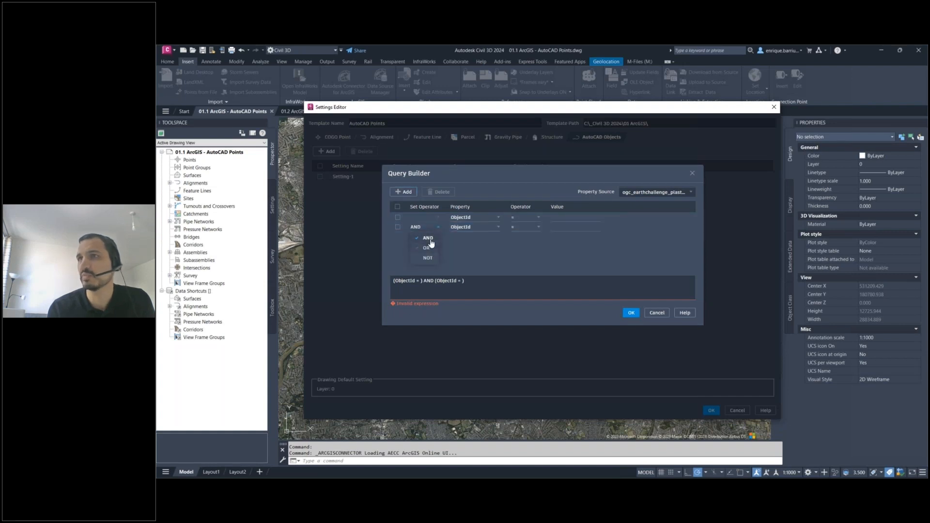
click(471, 248)
click(400, 227)
click(398, 226)
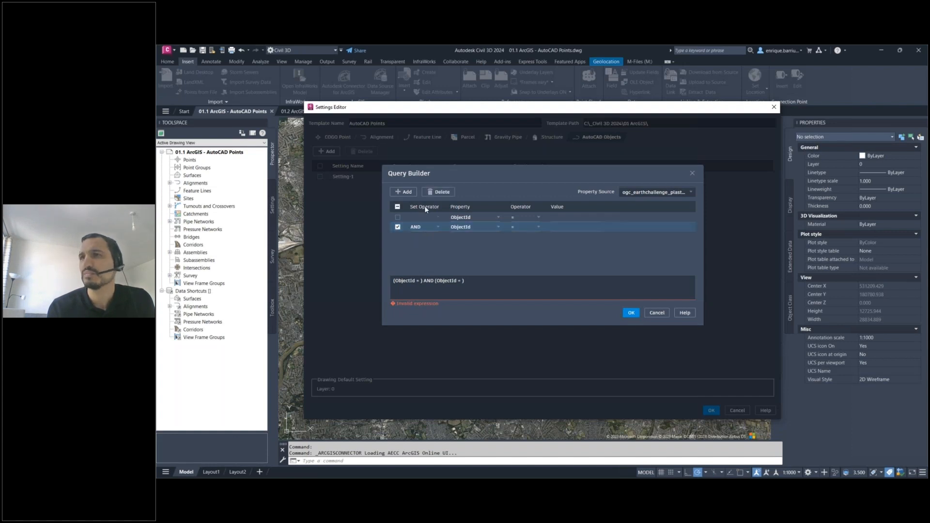
click(439, 192)
- Complete the query condition as ObjectId > 0 and accept the query
click(472, 218)
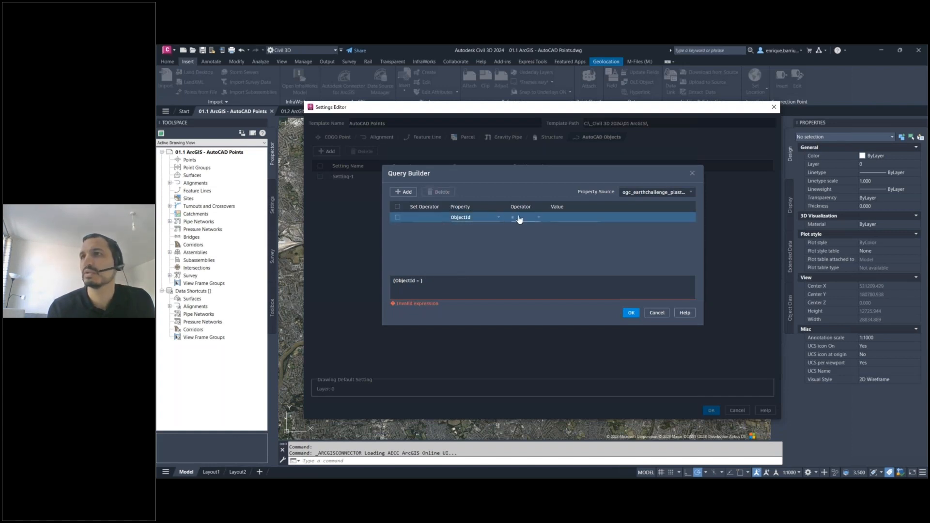
click(537, 217)
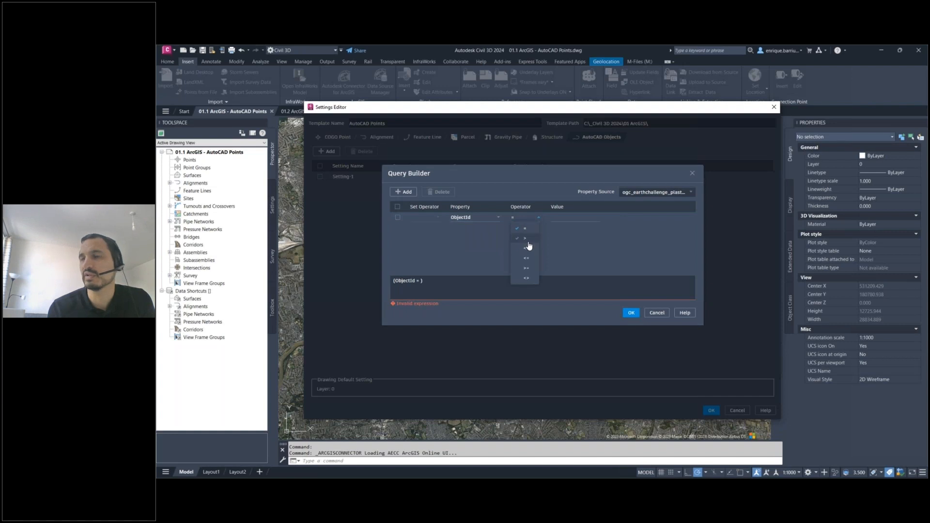
click(526, 238)
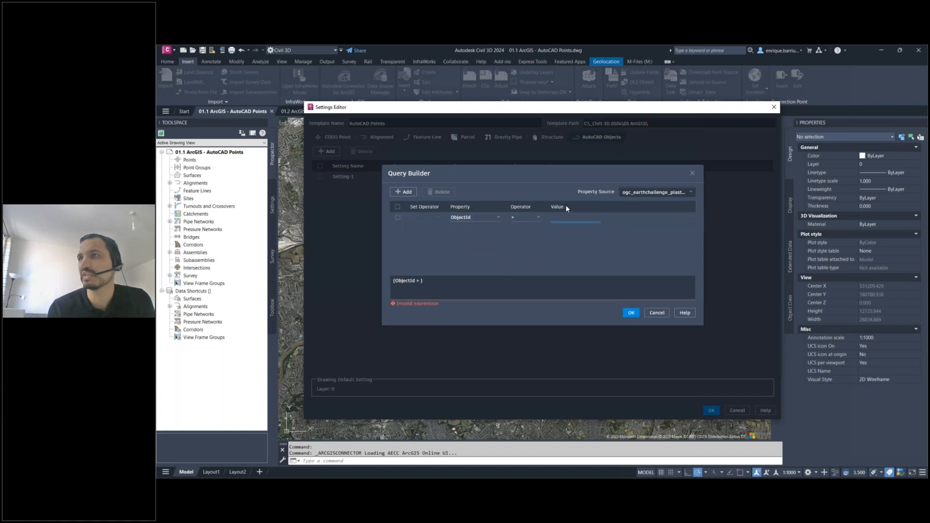
text(0)
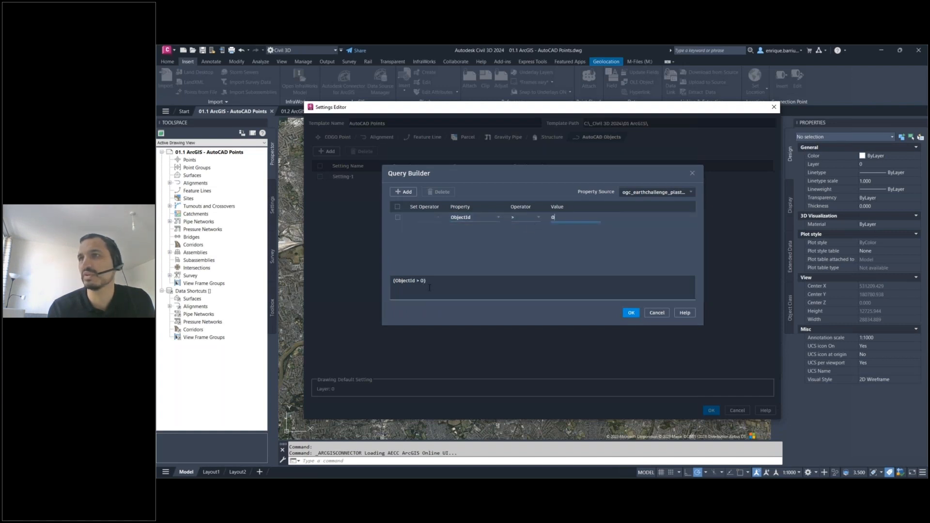
click(631, 314)
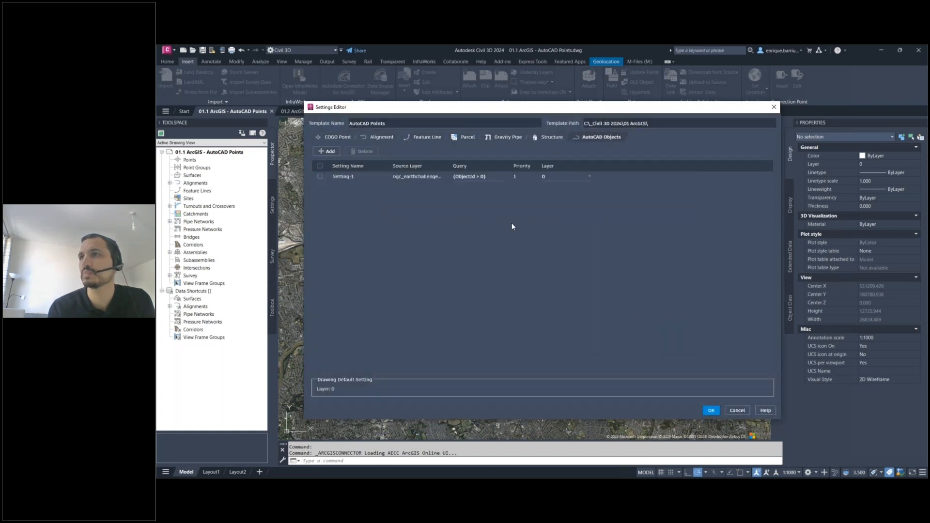
- Assign the V-NODE layer to the AutoCAD Objects setting
click(589, 178)
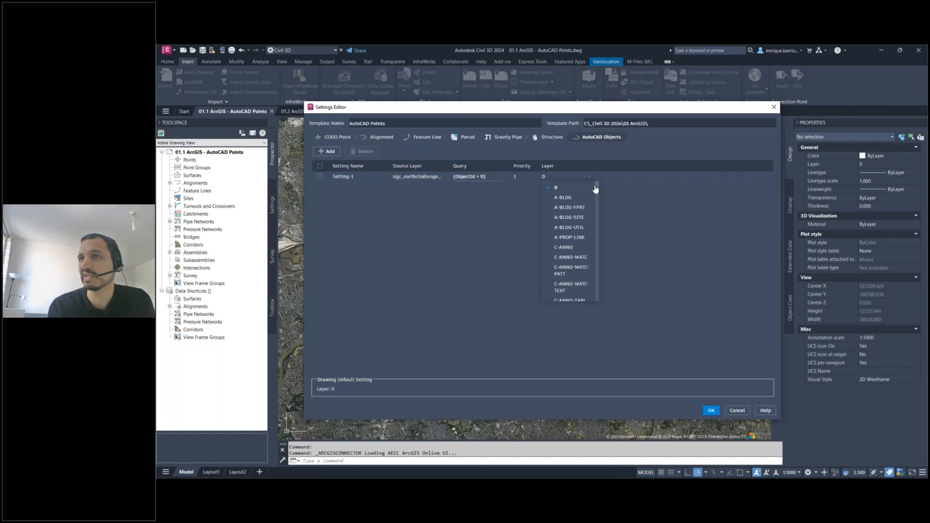
click(597, 217)
click(589, 177)
drag(599, 188, 595, 307)
scroll(565, 260, up, 2)
click(567, 196)
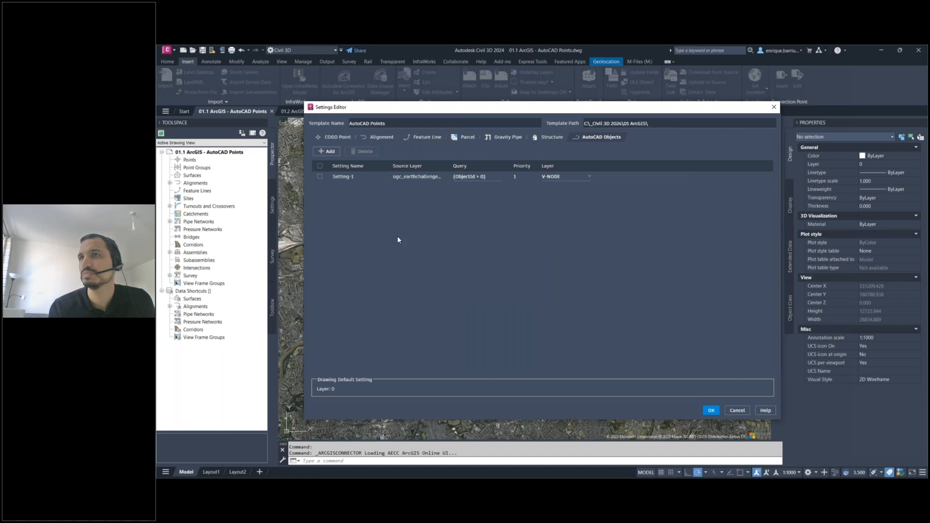
- Save the settings template as AutoCAD Points.json in the 01 ArcGIS folder and import the plastic pollution layer
click(711, 410)
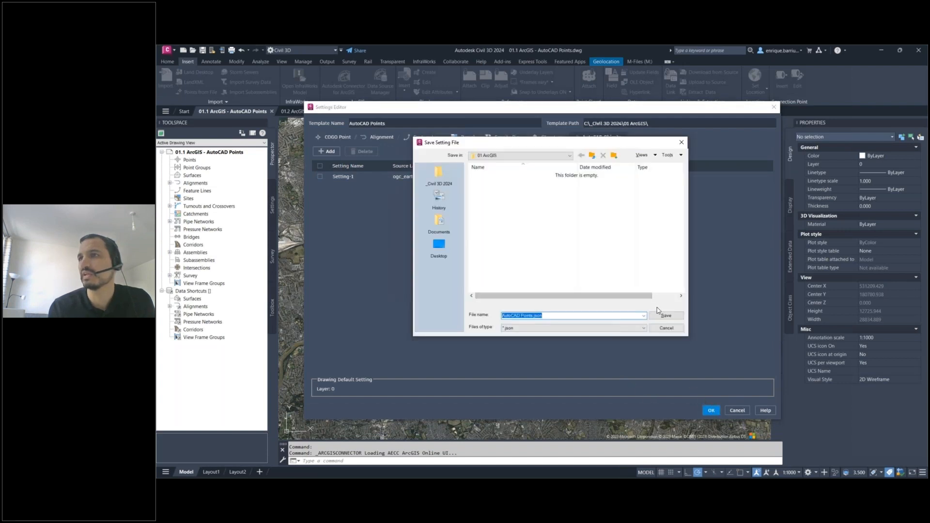
click(666, 316)
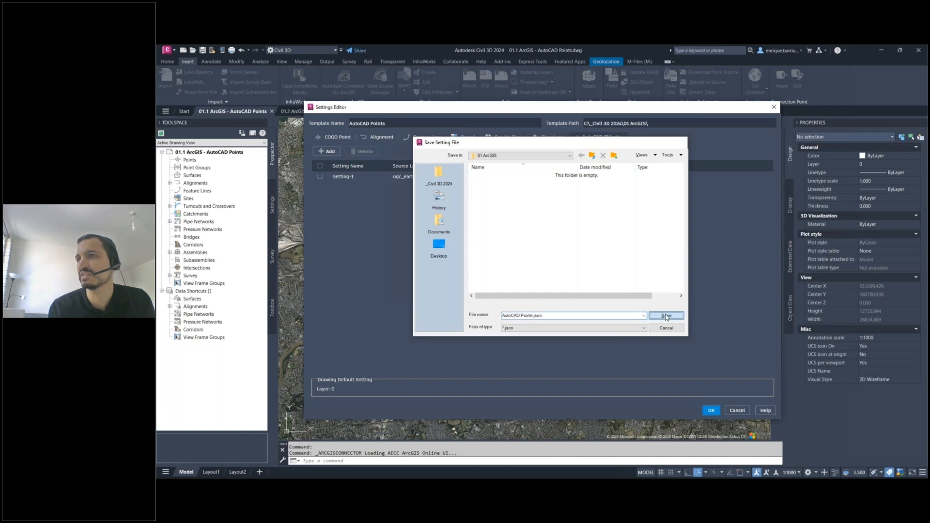
click(614, 341)
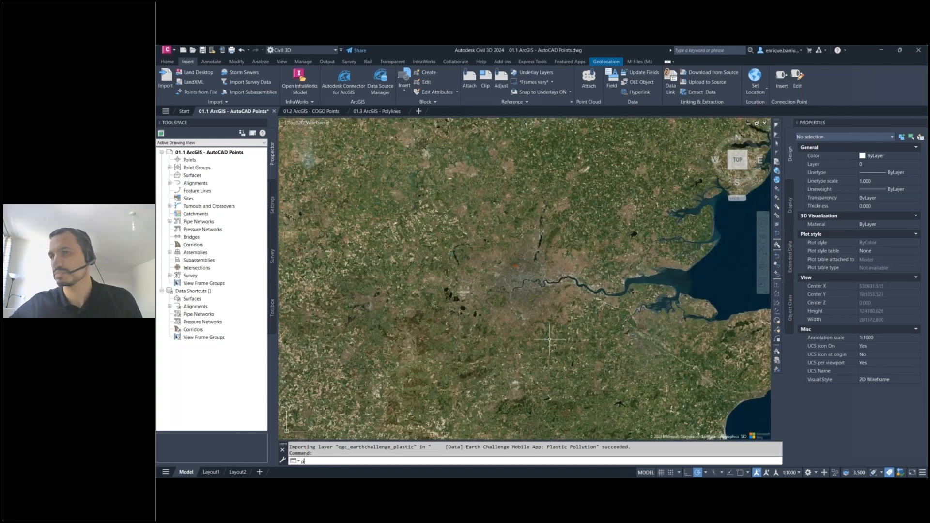
- Set the drawing's point style to the circle with a cross through it using the PTYPE command
text(p)
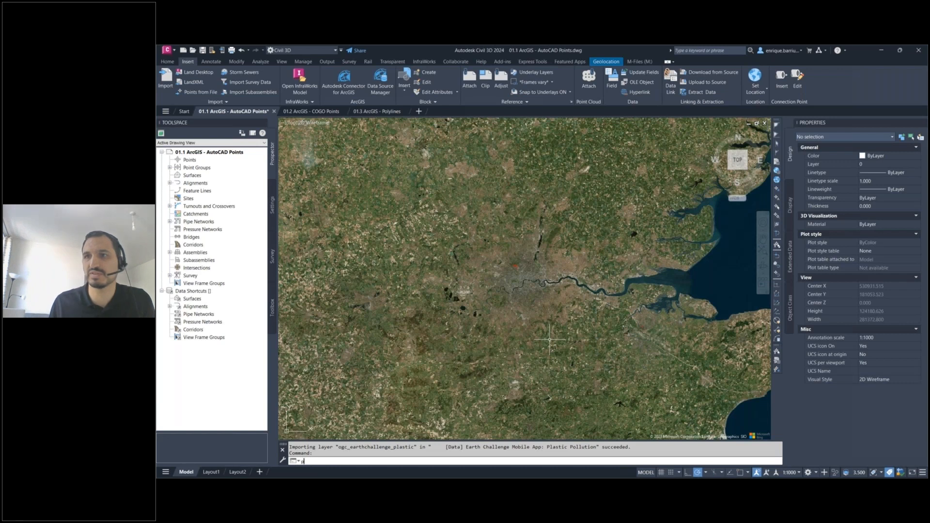
text(type)
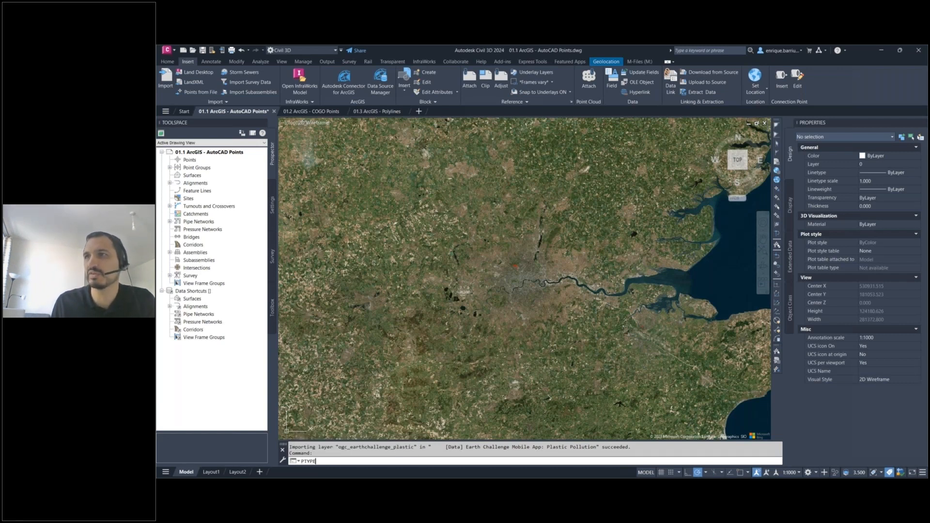
key(Return)
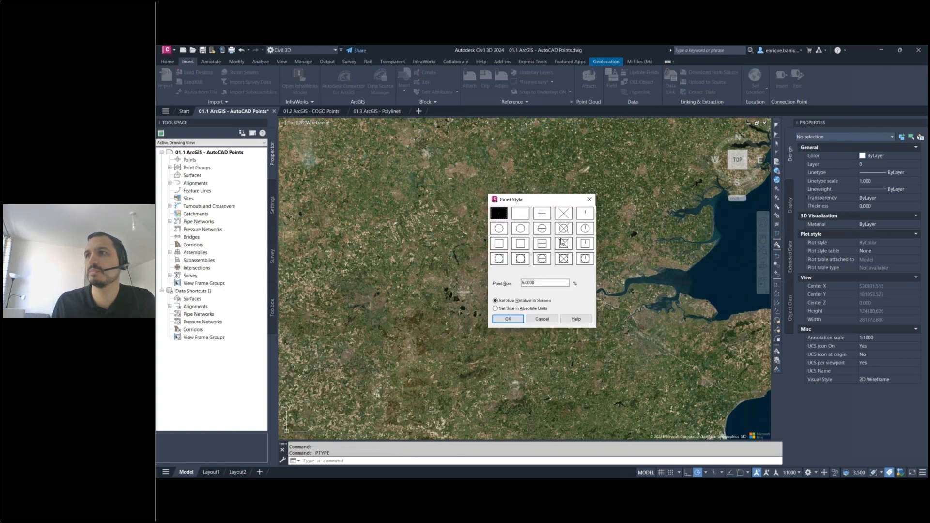
click(561, 231)
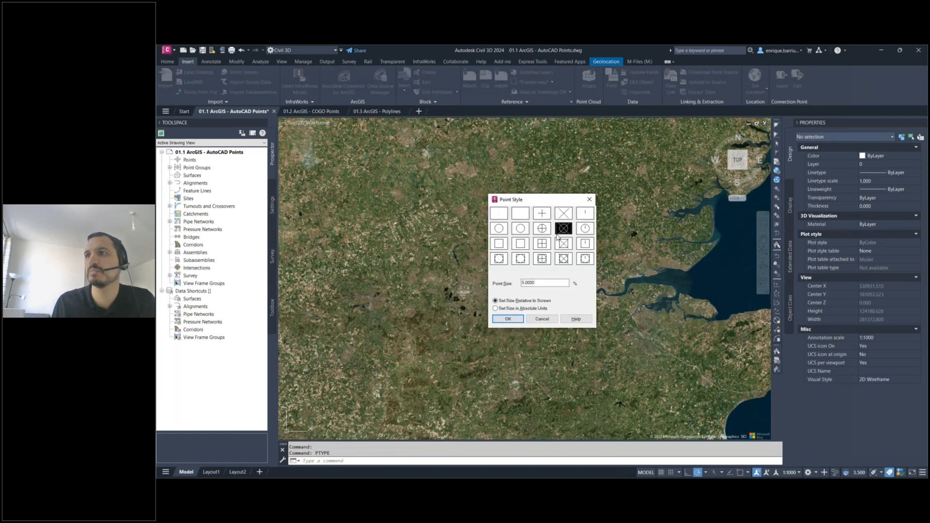
click(506, 319)
- Examine the extended data property set of an imported point on the Thames east of London
click(567, 284)
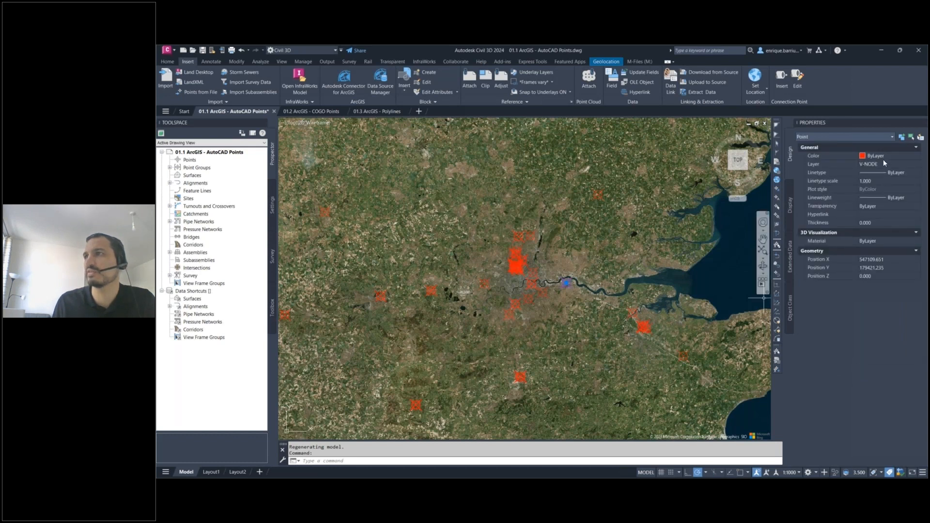
click(790, 258)
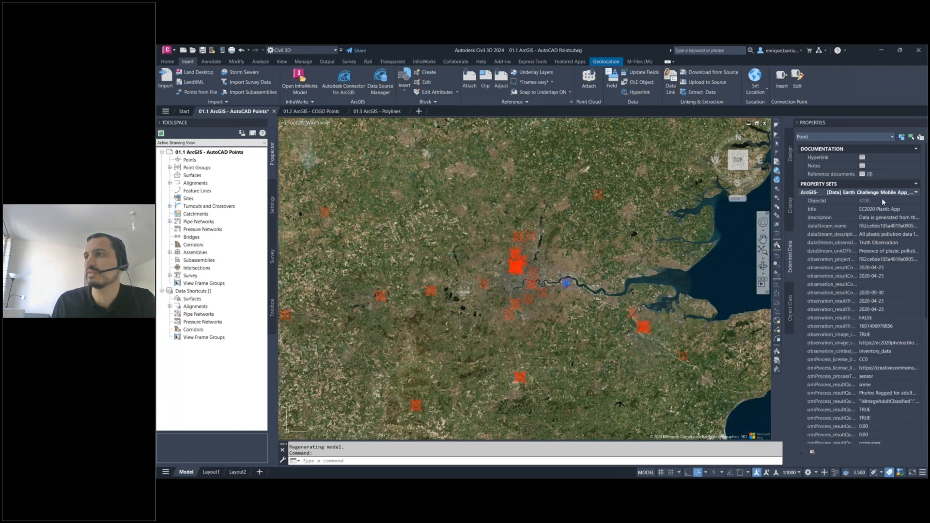
scroll(880, 338, down, 8)
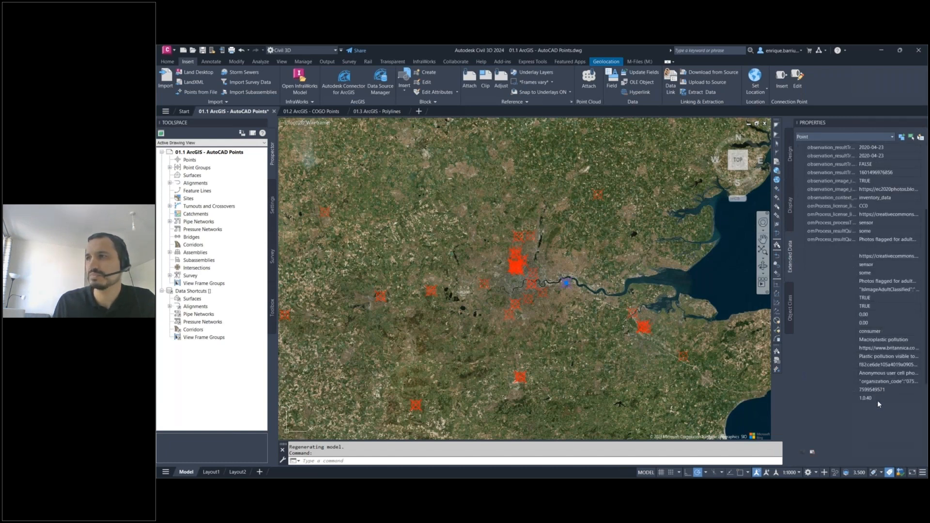
key(Escape)
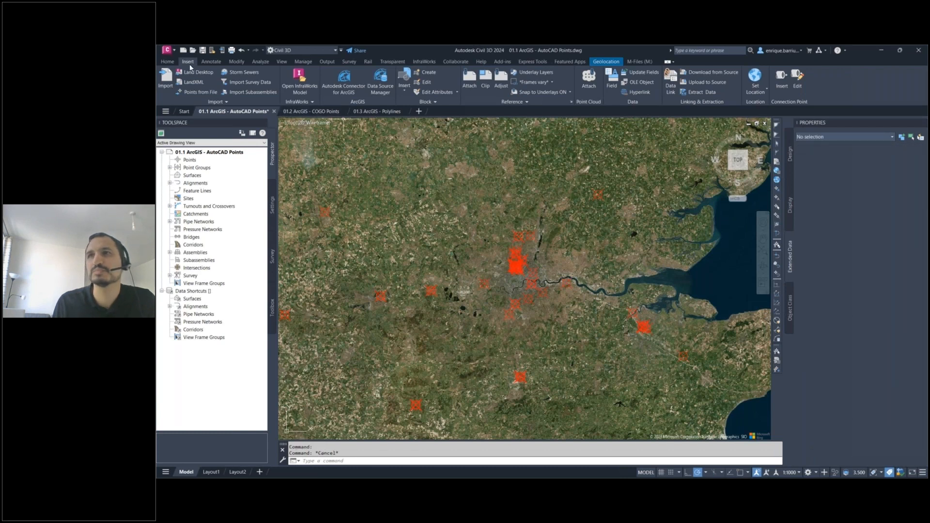
- Save the 01.1 ArcGIS - AutoCAD Points drawing and close it
click(203, 51)
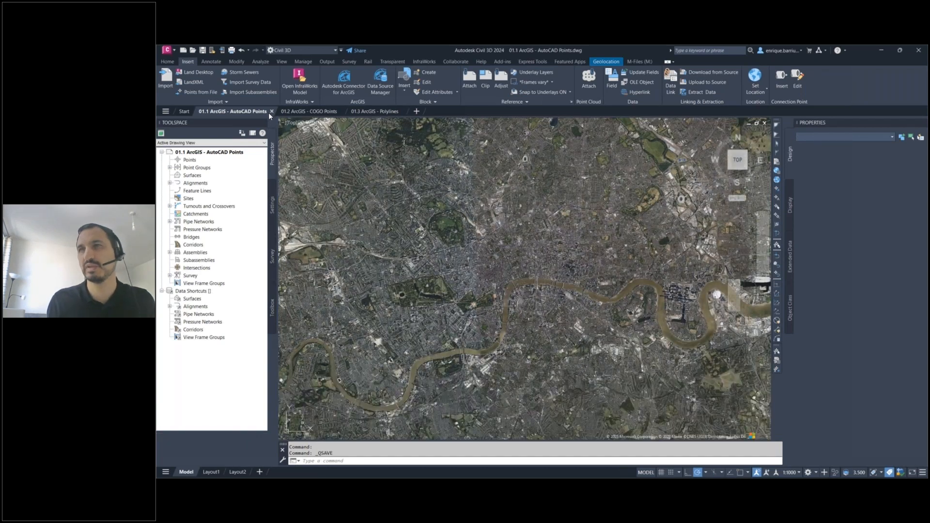
click(270, 112)
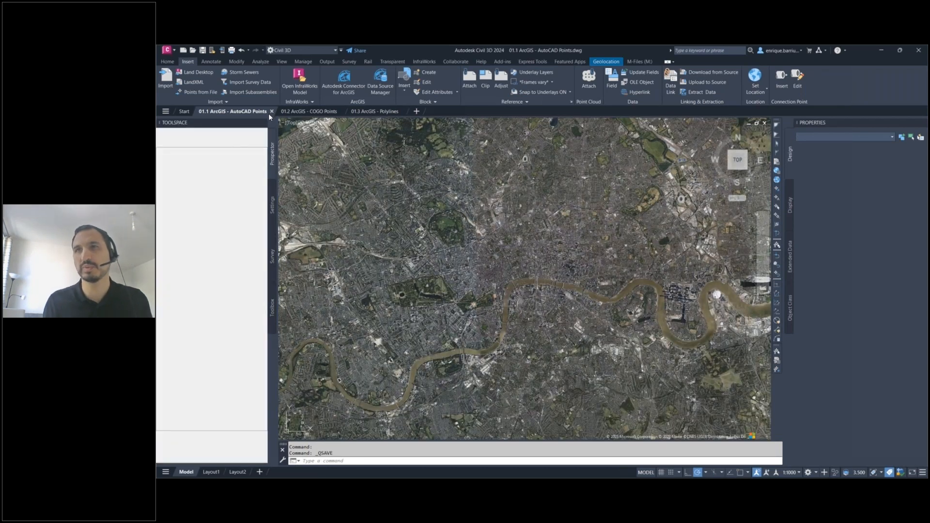
- Launch the Autodesk Connector for ArcGIS from the COGO Points drawing and open the public Earth Challenge Mobile App: Plastic Pollution dataset
click(345, 85)
drag(156, 166, 506, 186)
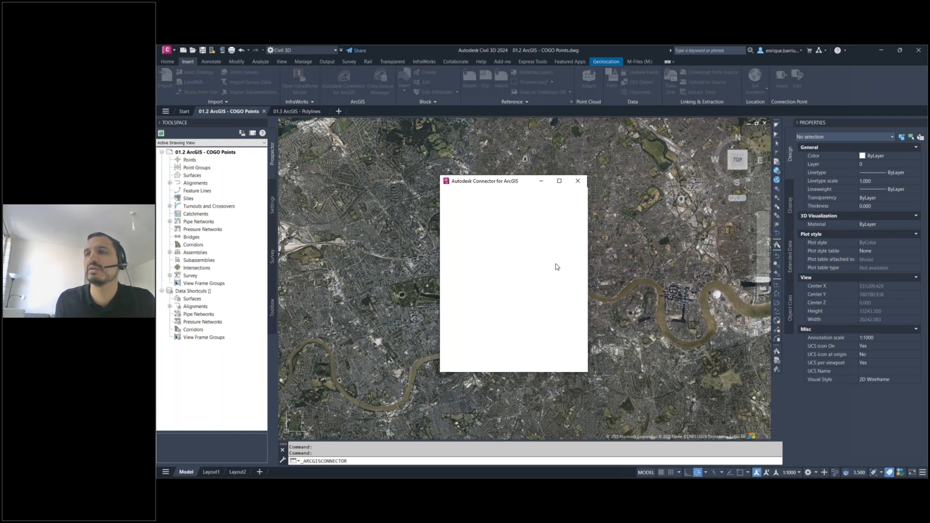
click(557, 290)
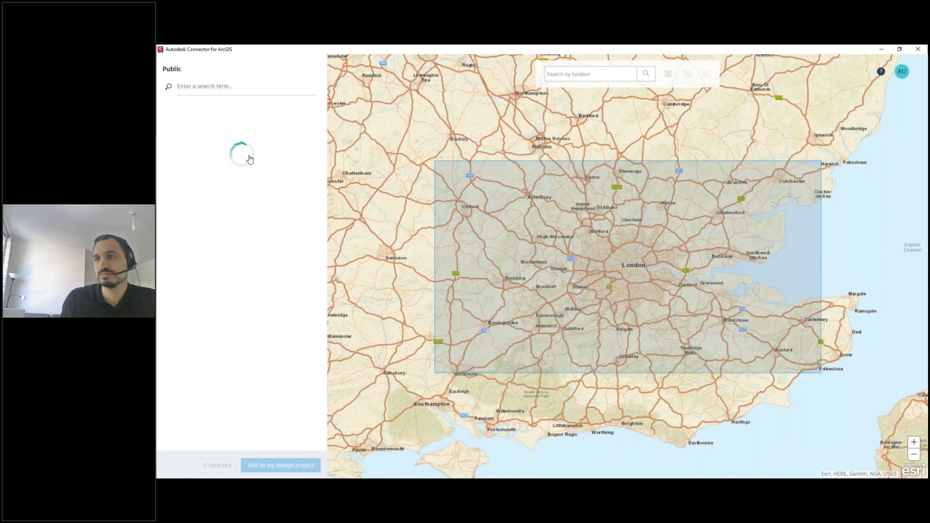
scroll(275, 406, down, 2)
scroll(274, 406, down, 4)
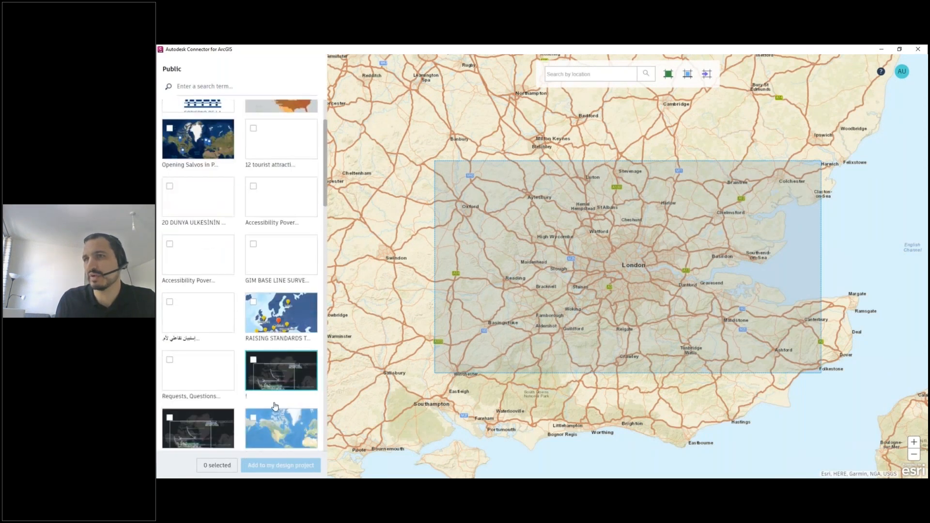
click(302, 381)
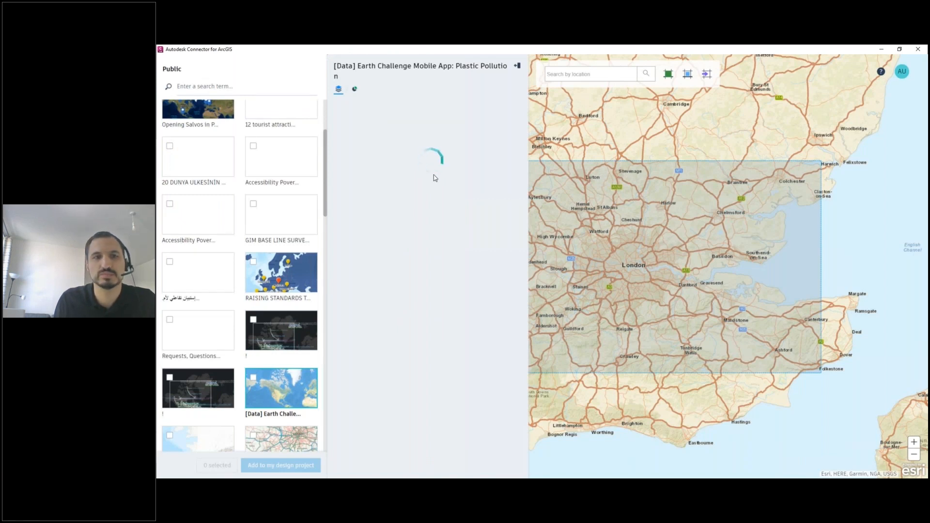
- Select the ogc_earthchallenge_plastic layer with COGO Points as its feature type and add it to the design project
click(428, 135)
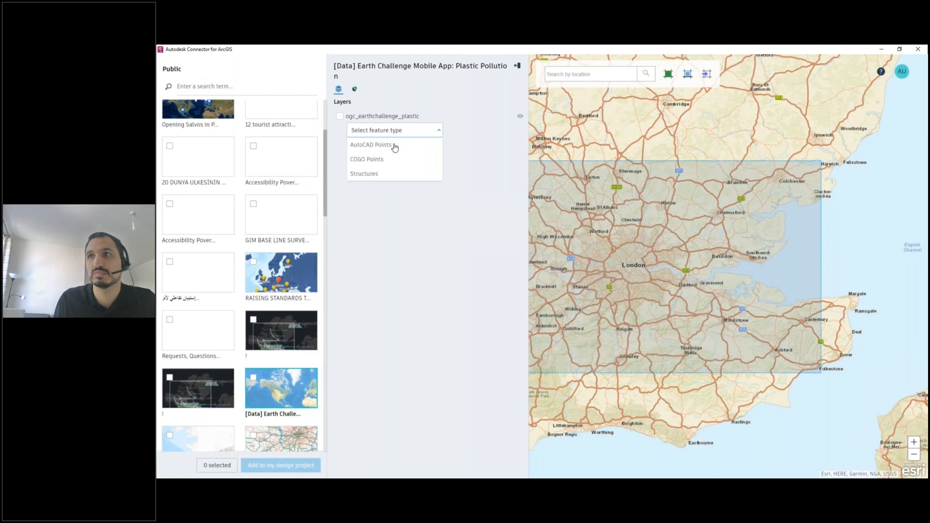
click(375, 158)
click(340, 117)
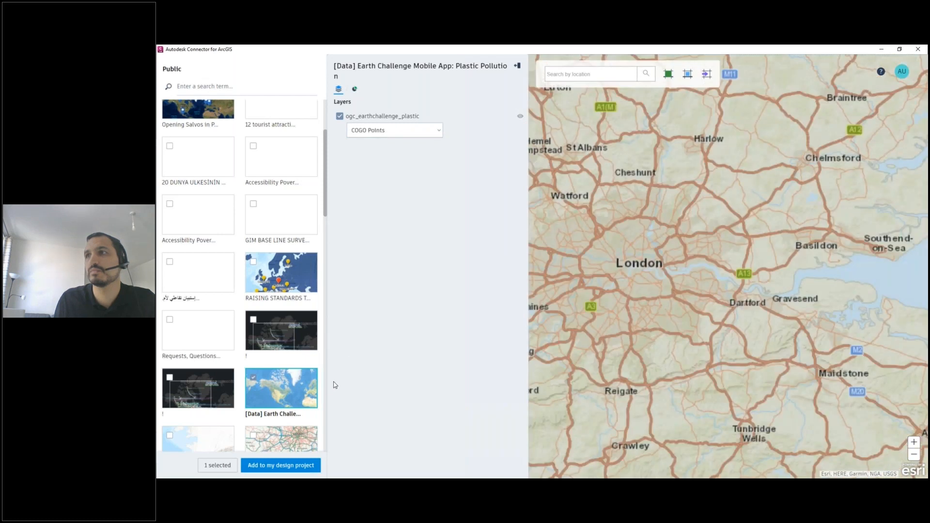
click(283, 469)
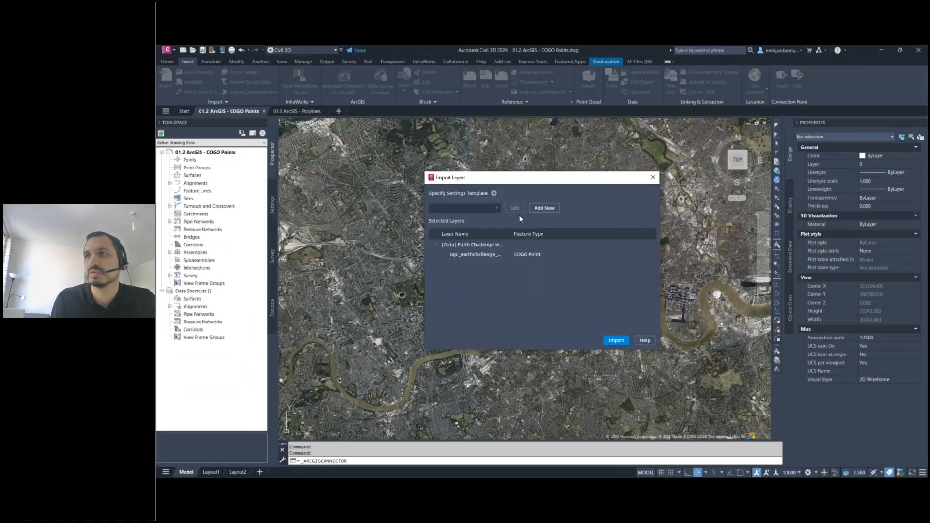
- Create a new settings template named COGO Points and add a COGO Point setting to it
click(544, 208)
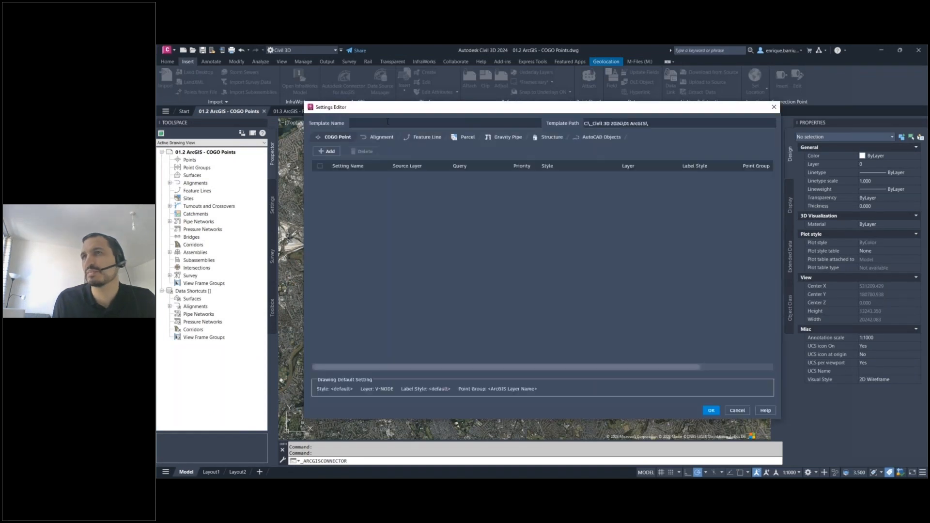
click(385, 121)
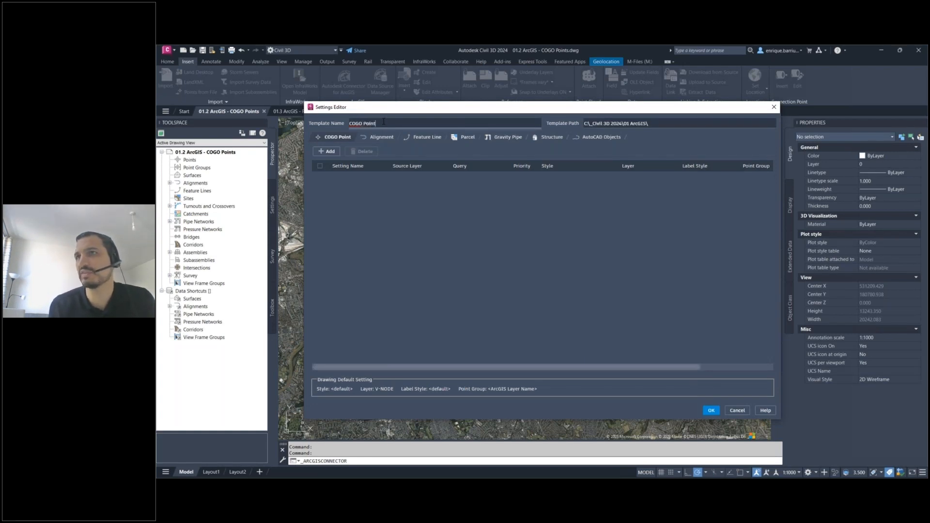
click(338, 139)
click(327, 151)
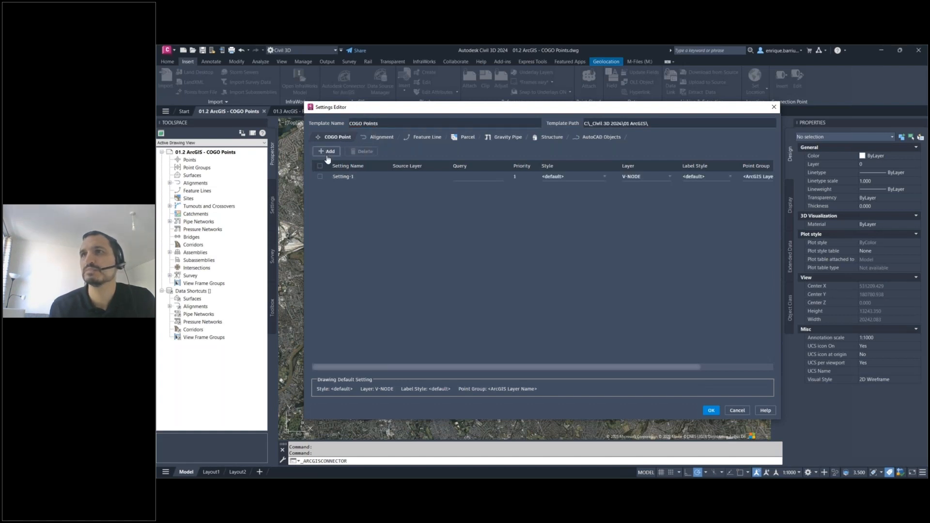
- Leave the setting's query empty and set its source layer to ogc_earthchallenge_plastic
click(488, 179)
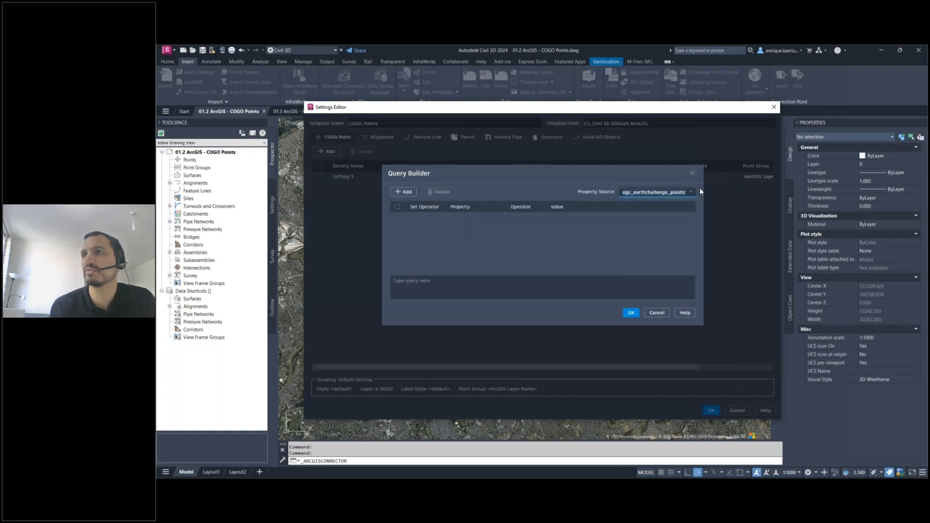
click(692, 173)
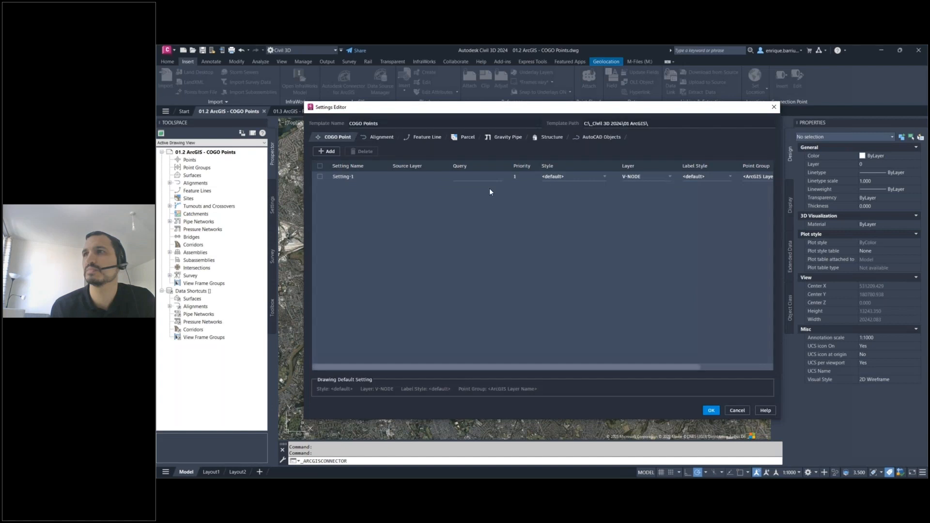
click(402, 179)
click(396, 176)
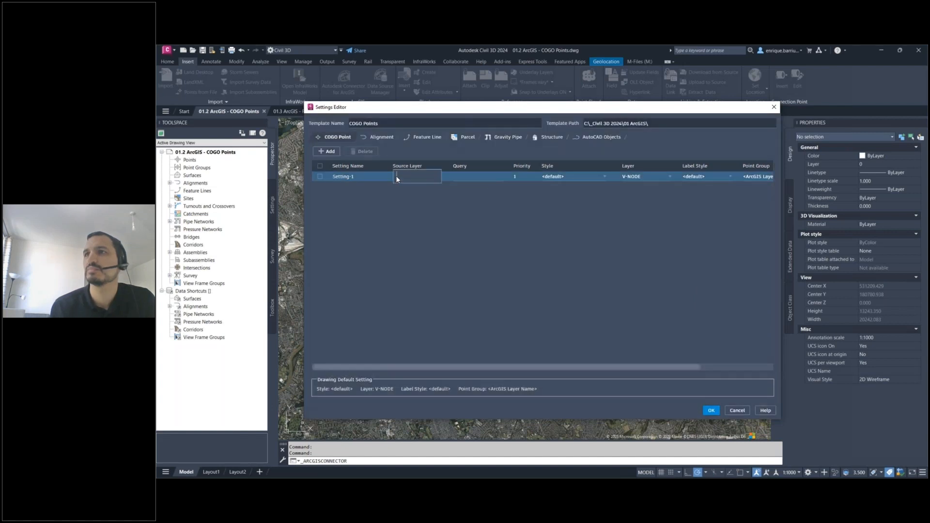
text(agc_earthchallenge_plastic)
click(440, 213)
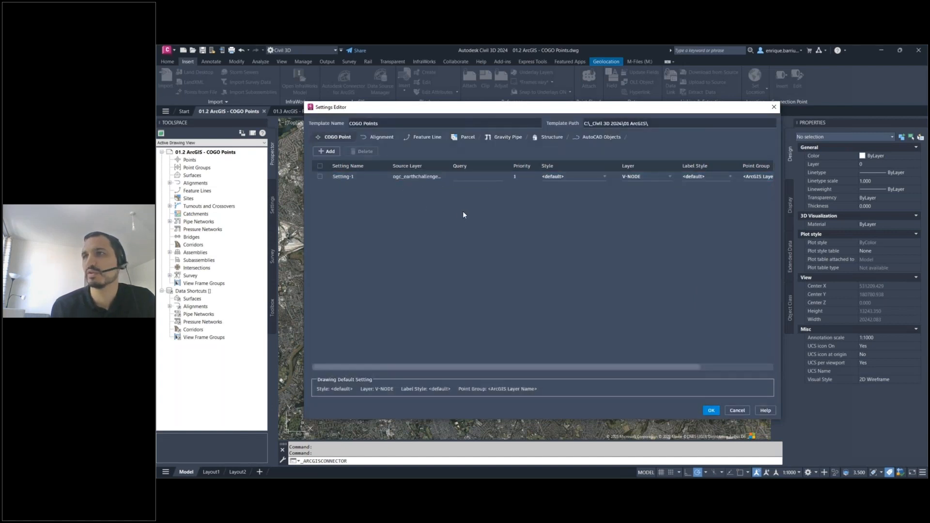
- Assign the Basic point style and the Point Number Only label style to the COGO Point setting
click(602, 177)
click(604, 177)
click(569, 188)
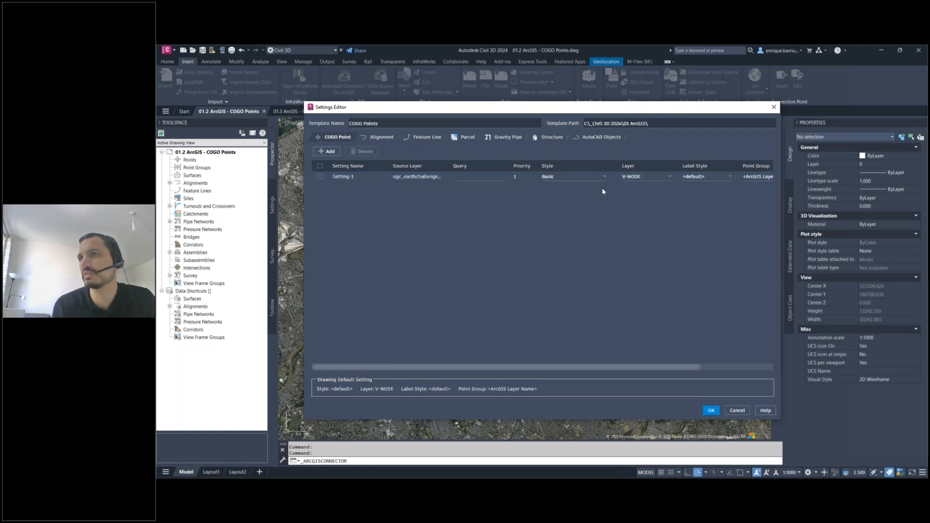
click(719, 178)
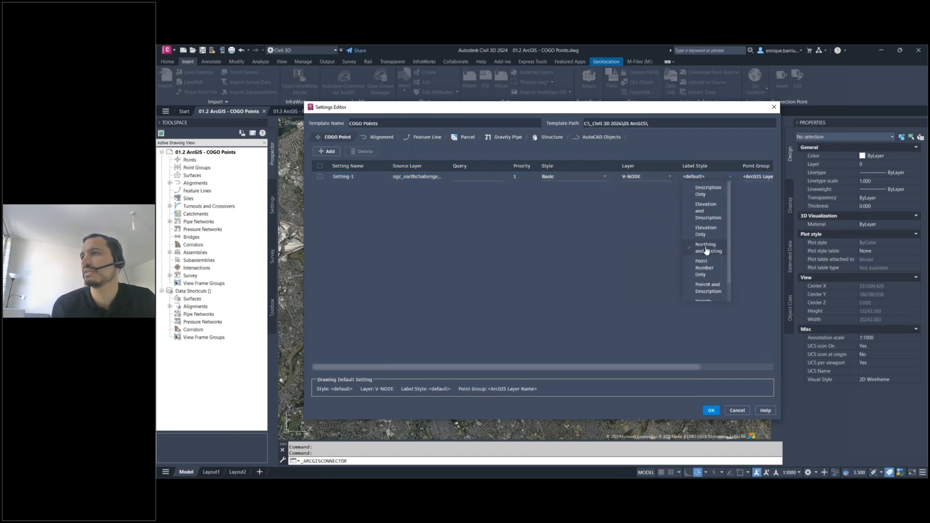
click(708, 267)
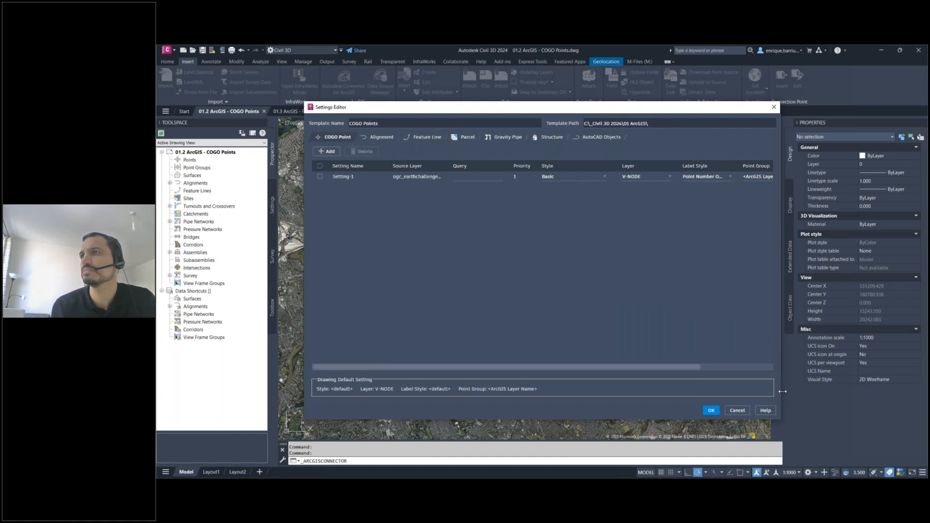
- Check the setting's point group and feature type options, and save the template as COGO Points.json in the 01 ArcGIS folder
drag(782, 409, 916, 410)
drag(794, 166, 812, 166)
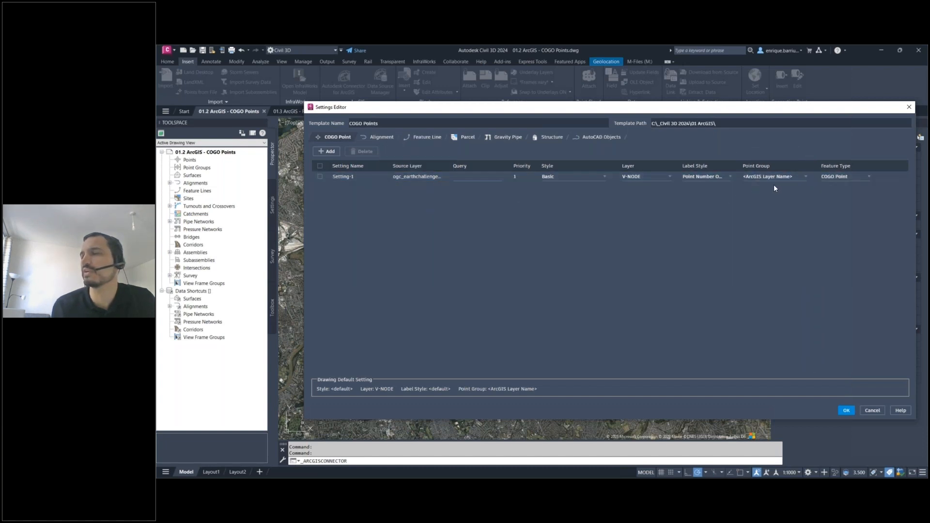
click(844, 179)
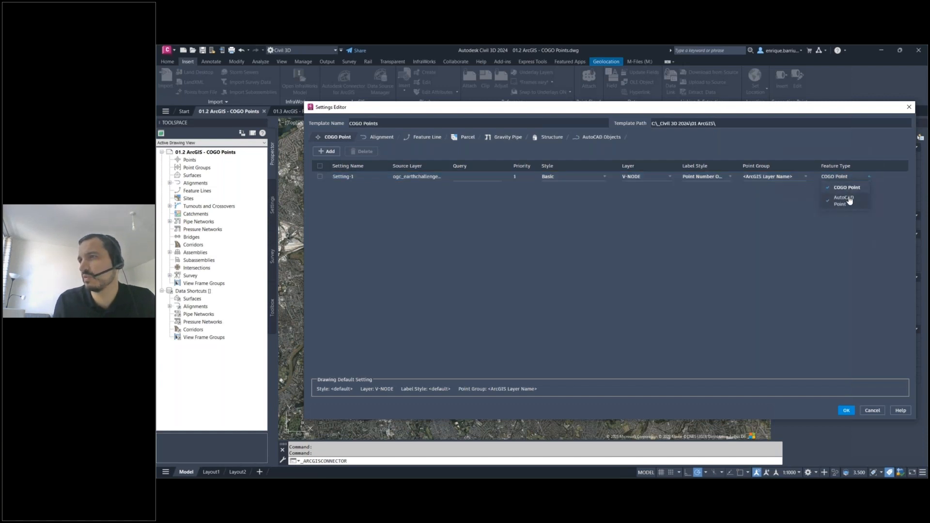
click(714, 238)
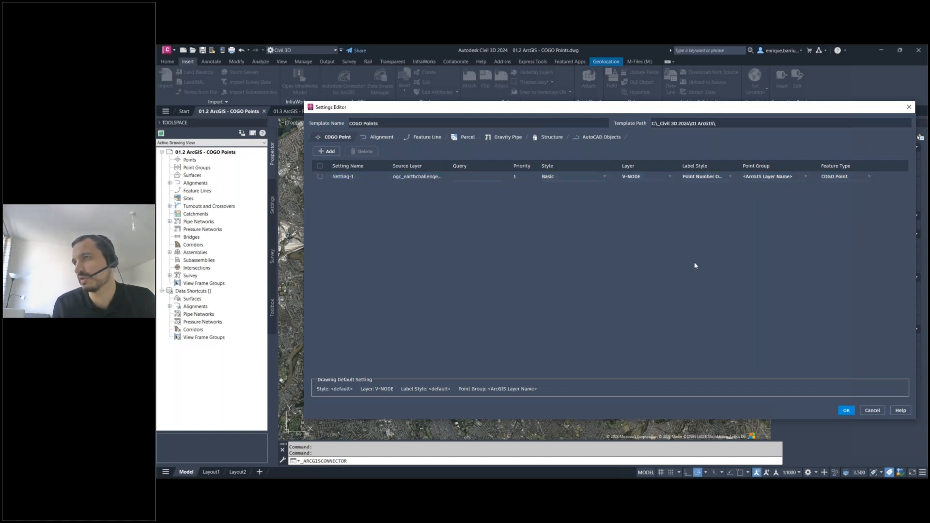
click(842, 411)
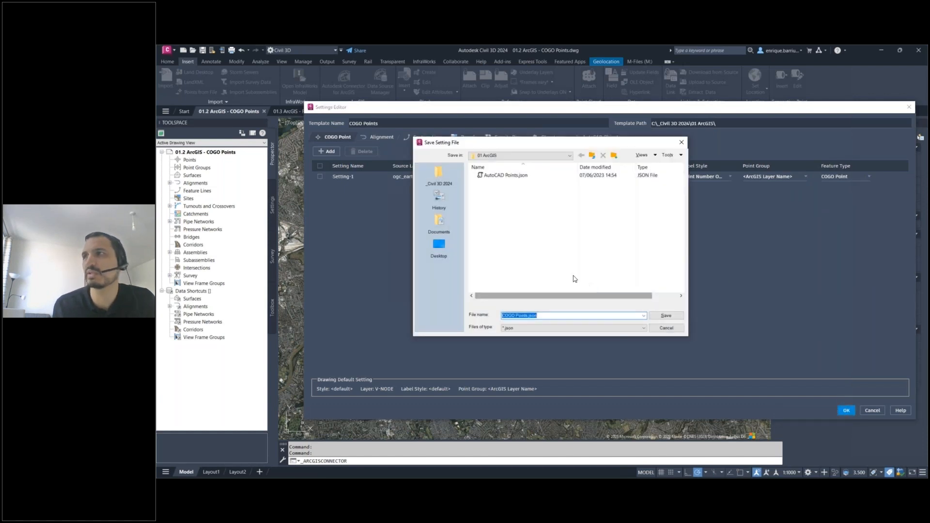
click(671, 319)
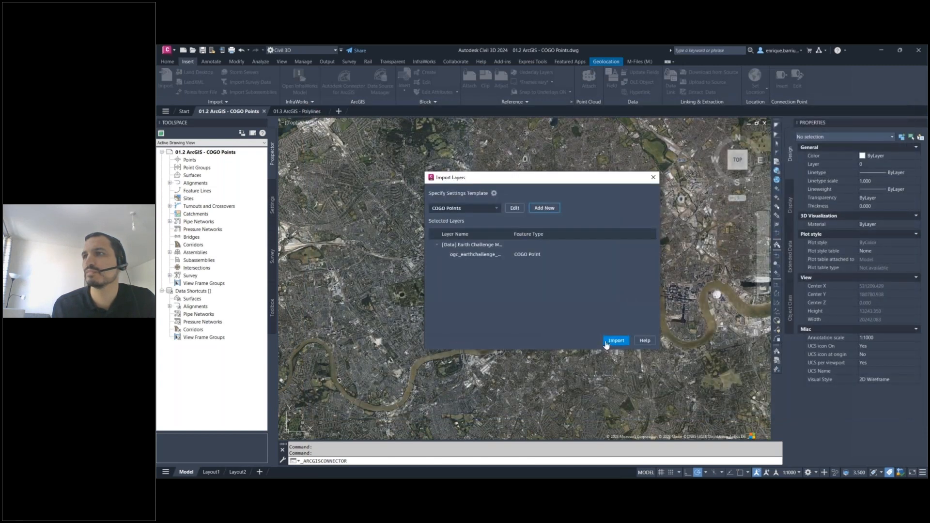
- Import the ogc_earthchallenge_plastic layer as COGO points using the COGO Points template
click(614, 341)
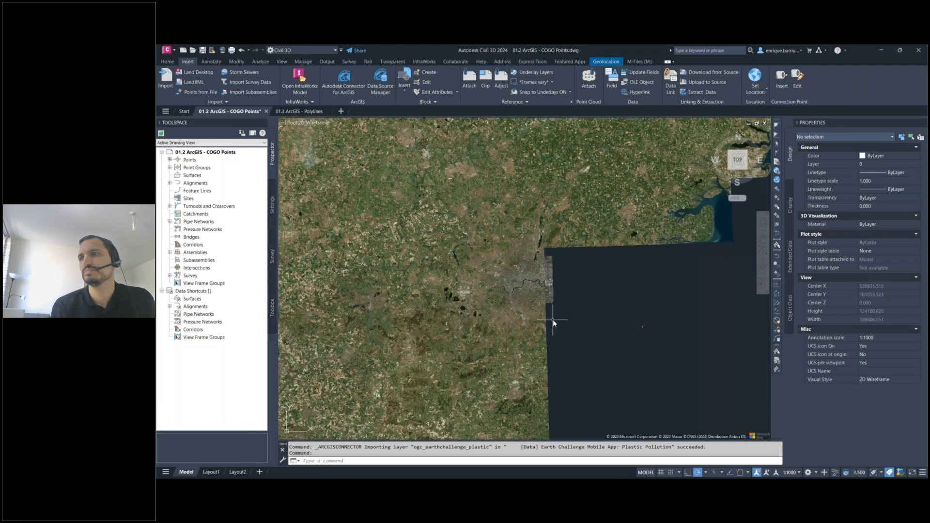
scroll(533, 274, up, 8)
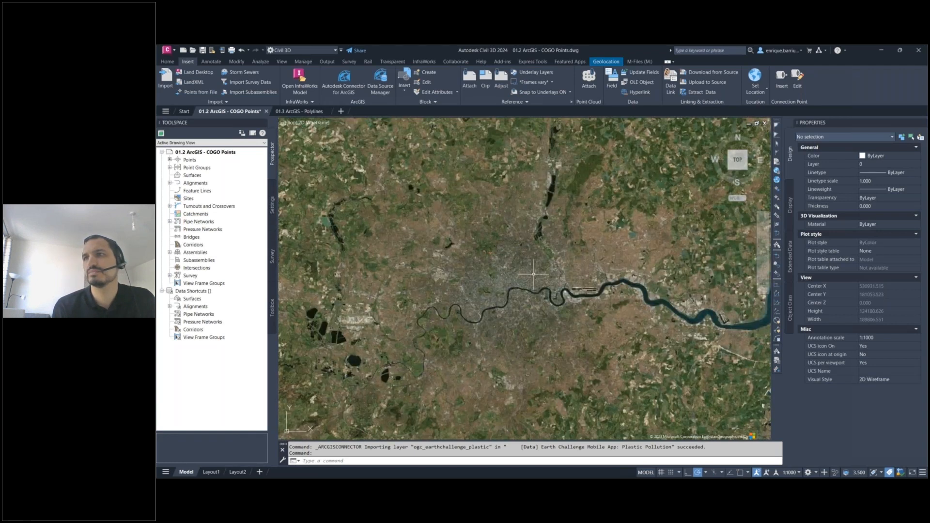
scroll(519, 281, up, 10)
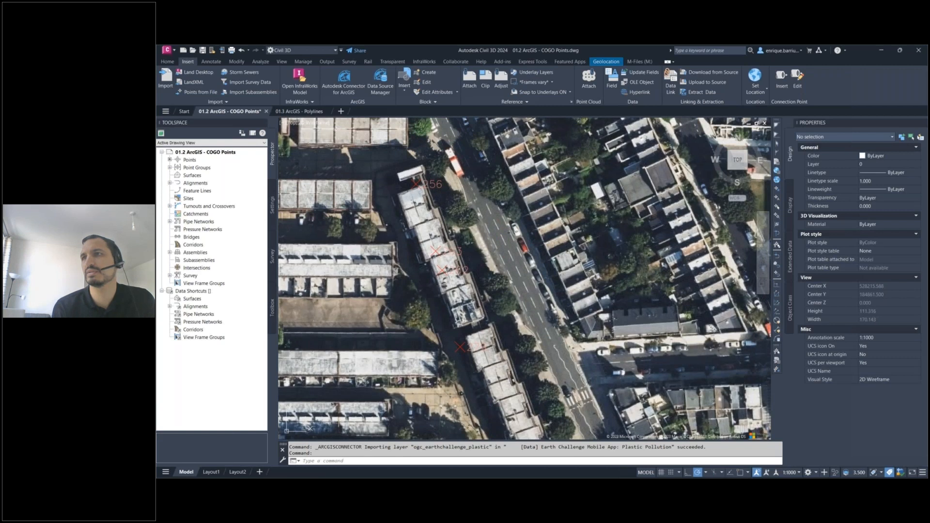
- Inspect the properties and extended data of one imported COGO point, and save the drawing
click(442, 267)
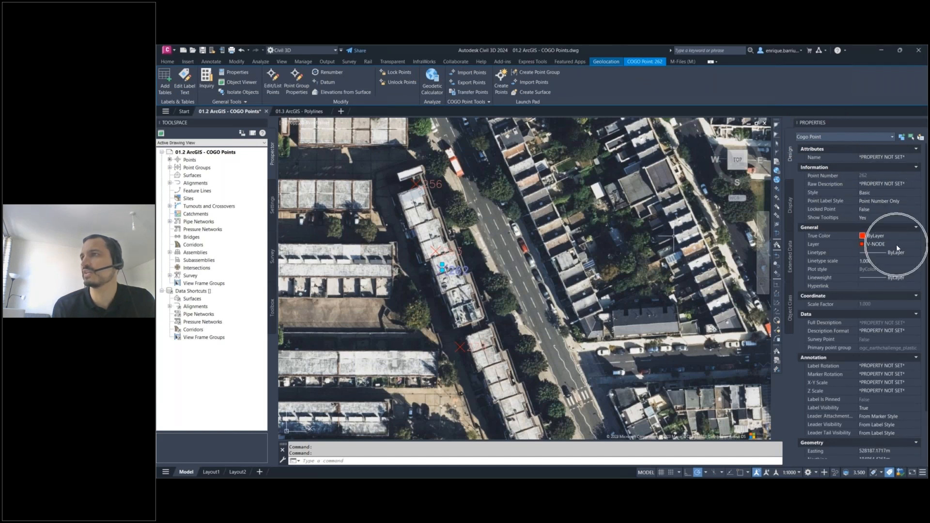
click(789, 261)
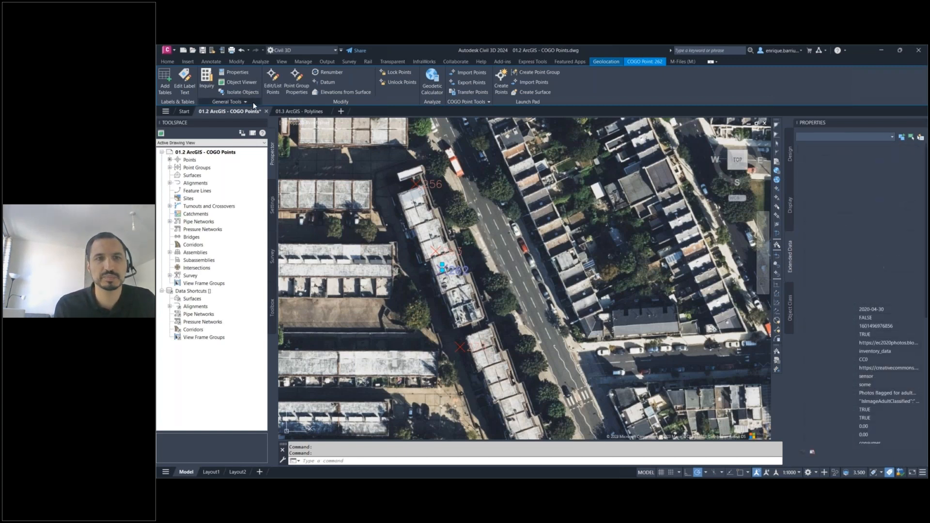
key(Escape)
key(ctrl+s)
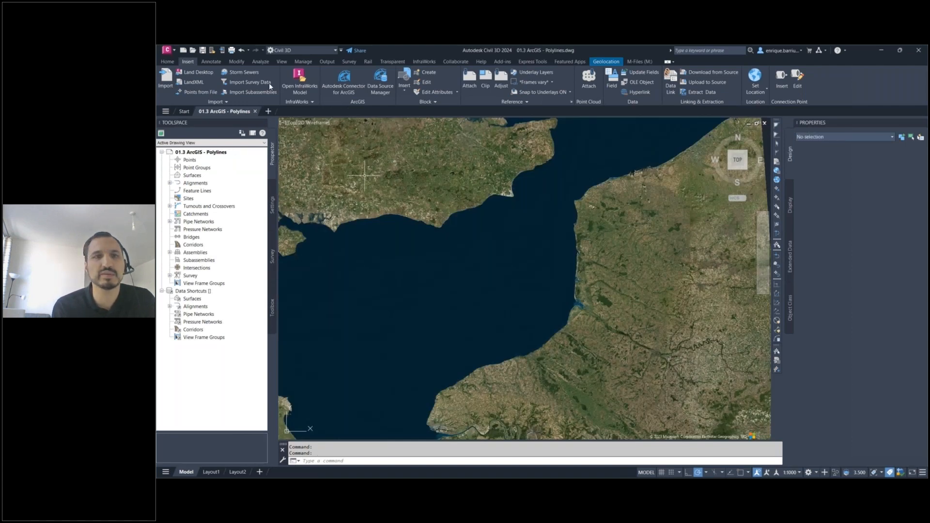
- Connect to ArcGIS as a guest from the Polylines drawing and open the public map of Hauts-de-France geo-resource samples
click(349, 77)
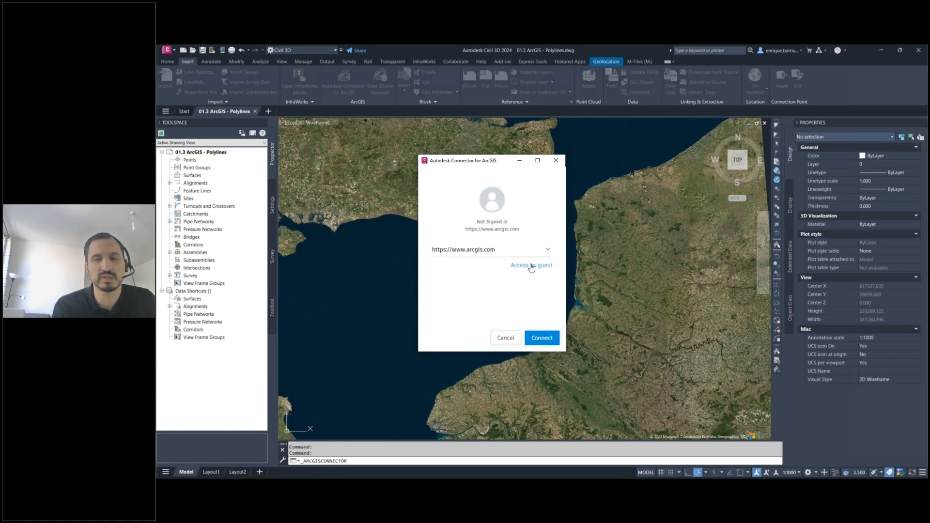
click(532, 266)
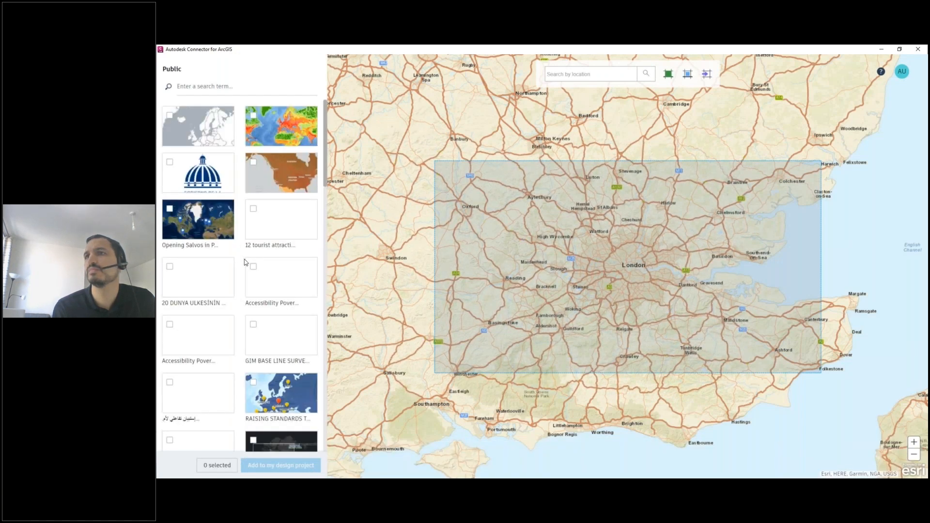
scroll(244, 262, down, 5)
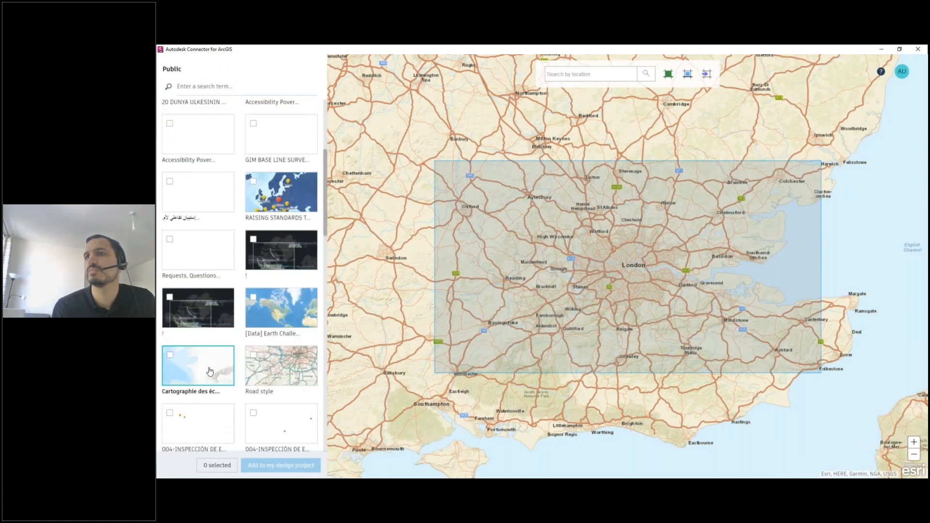
click(209, 372)
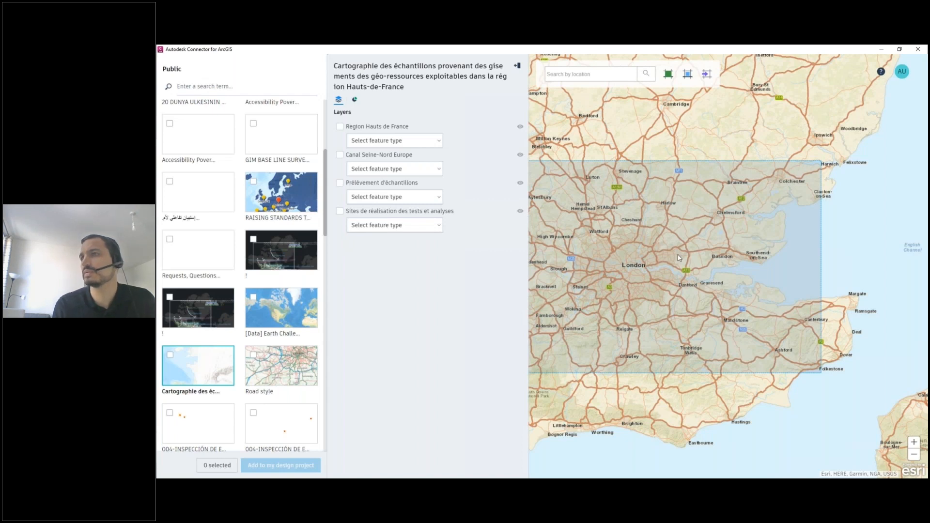
- Draw a new rectangular area of interest spanning from the Netherlands to south of Paris
scroll(679, 258, down, 2)
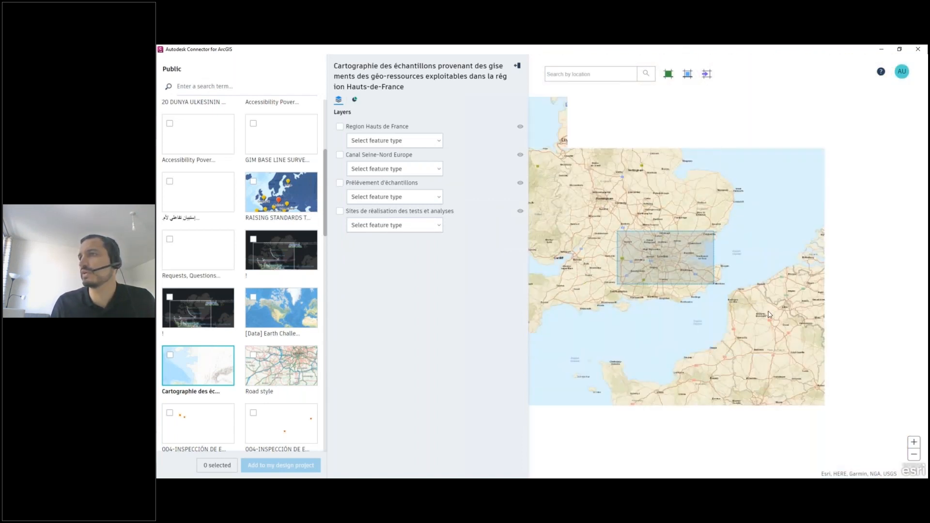
click(688, 76)
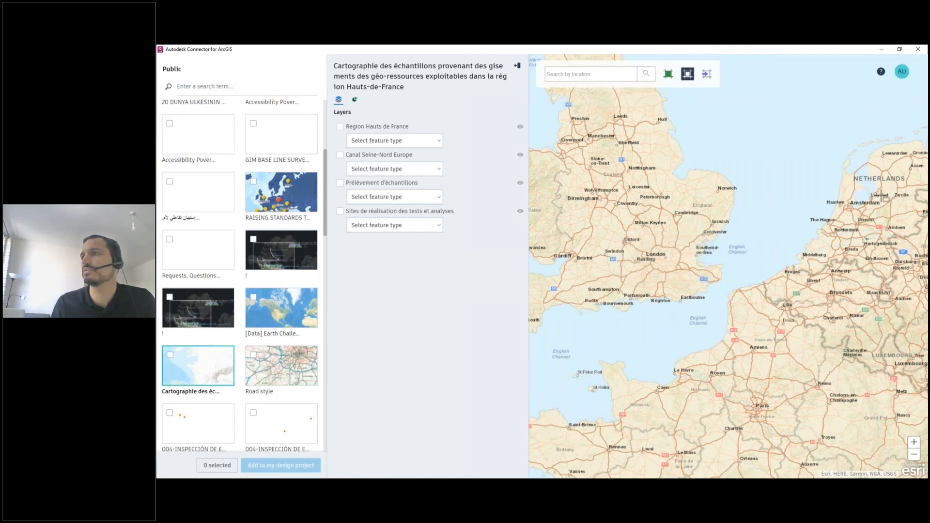
drag(891, 185, 801, 329)
drag(739, 395, 676, 469)
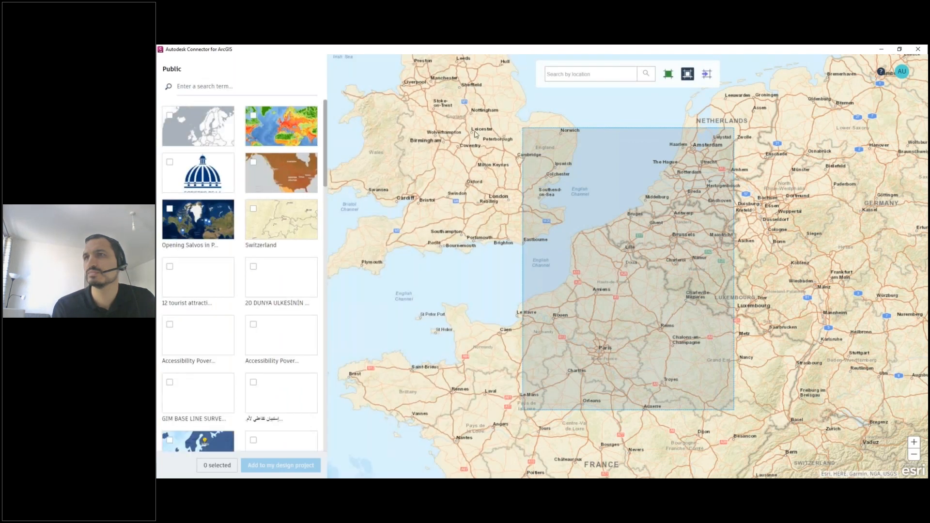
- Reopen the Hauts-de-France sample map and display its Region Hauts de France layer on the map
scroll(236, 365, down, 3)
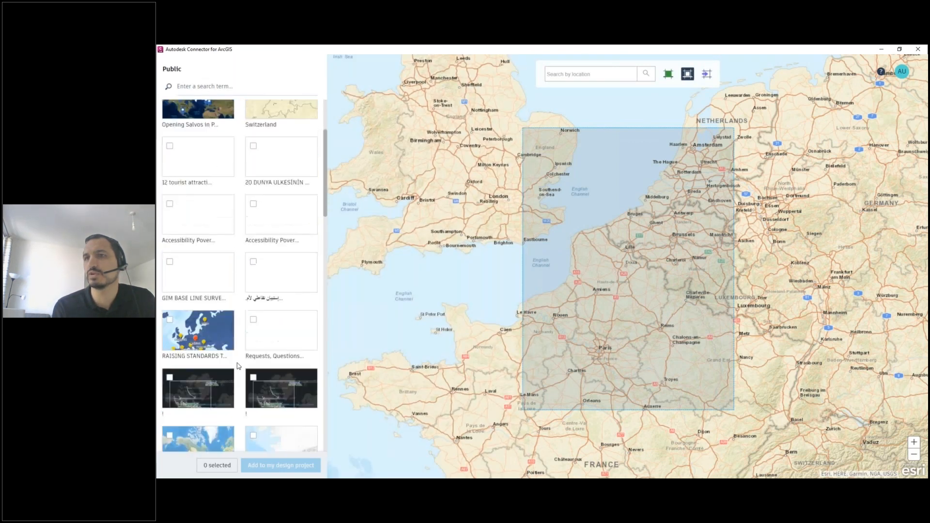
click(283, 406)
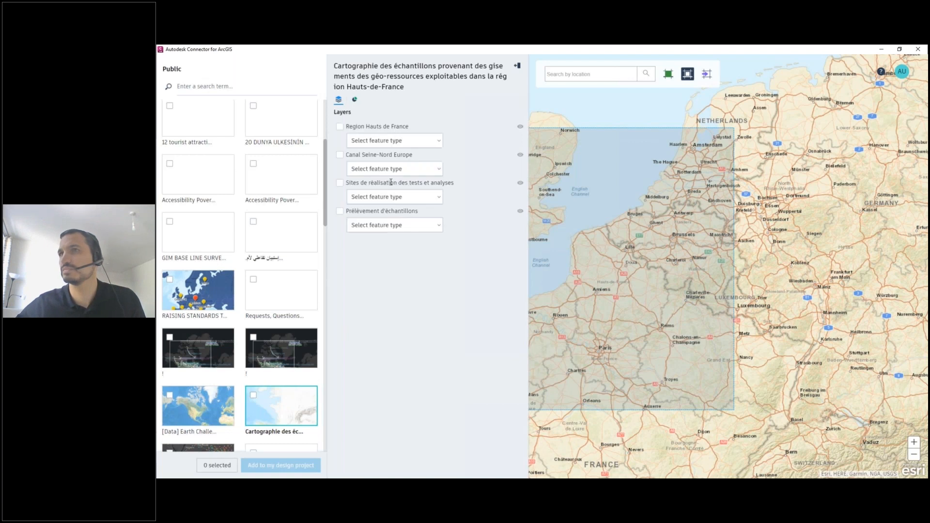
click(521, 128)
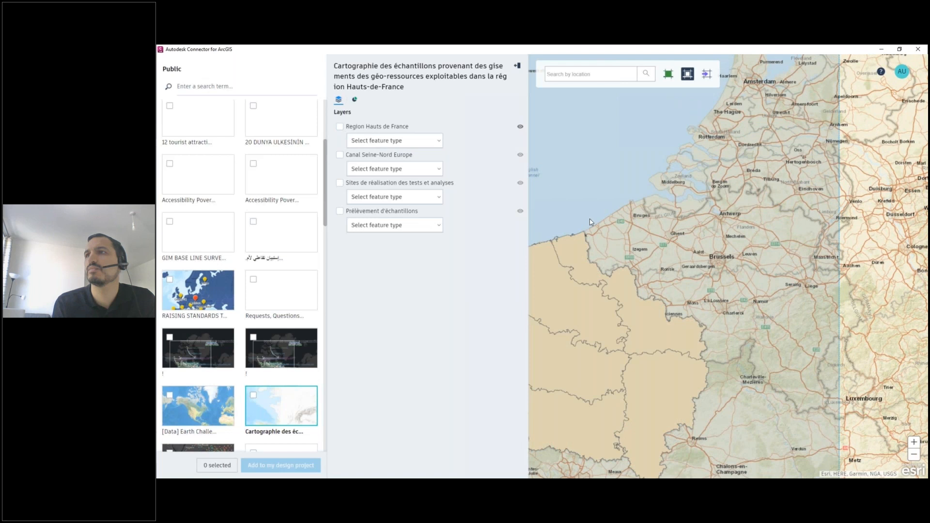
scroll(590, 222, down, 2)
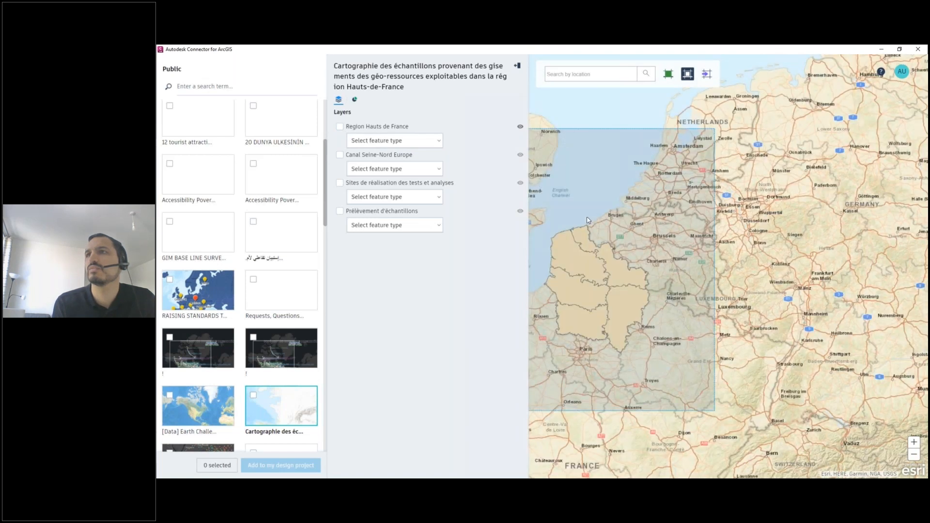
- Set the Region Hauts de France layer's feature type to AutoCAD Polygons and include it in the selection
click(368, 145)
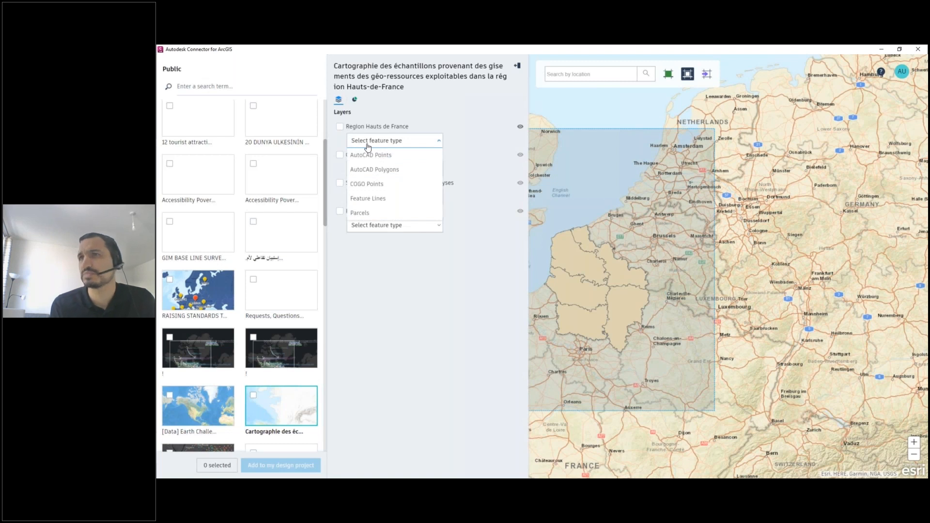
click(400, 173)
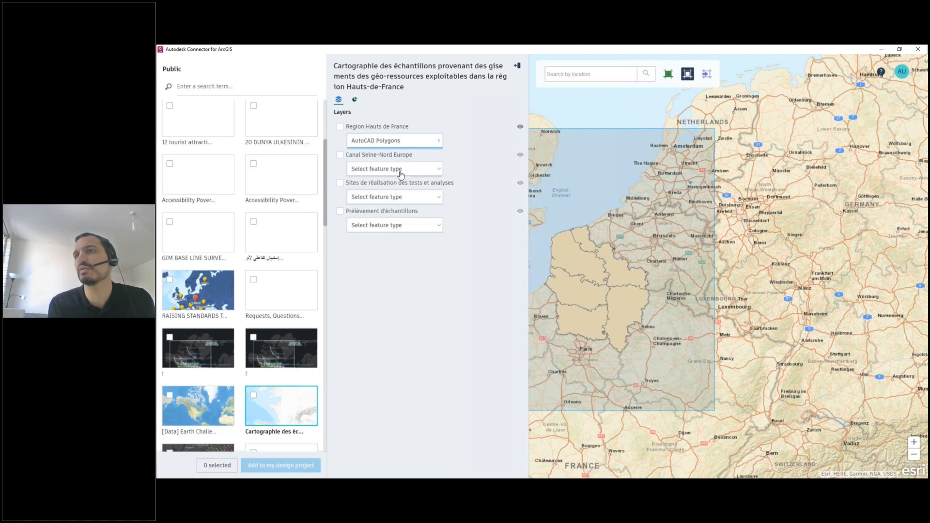
click(339, 128)
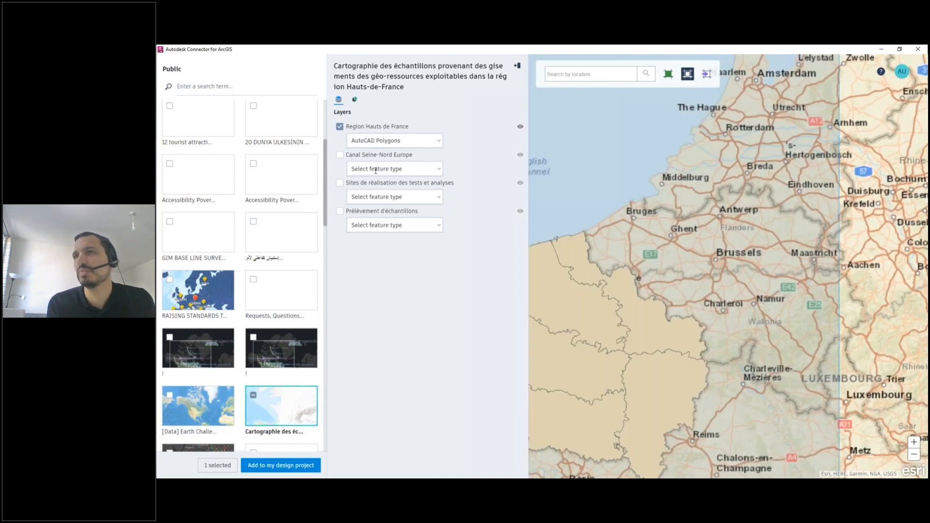
- Display the Canal Seine-Nord Europe layer, set its feature type to AutoCAD Polylines, and include it in the selection
click(520, 155)
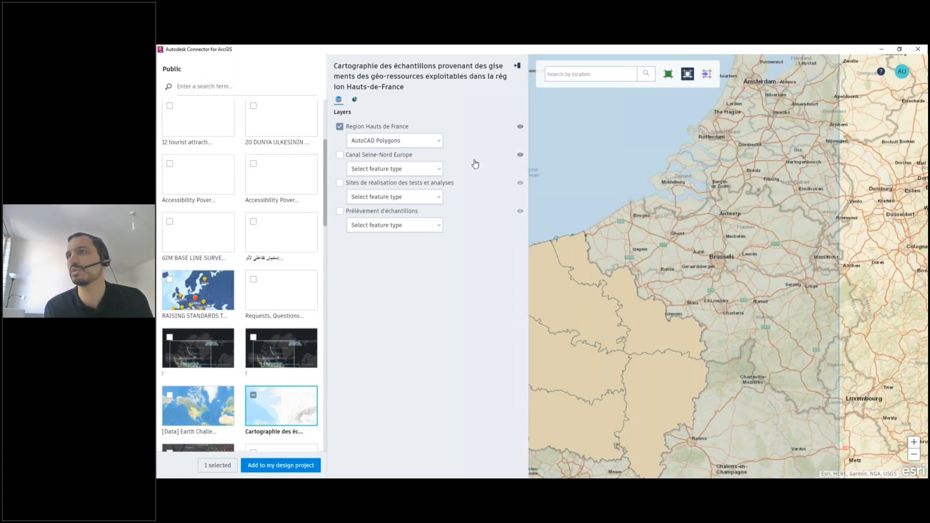
click(432, 171)
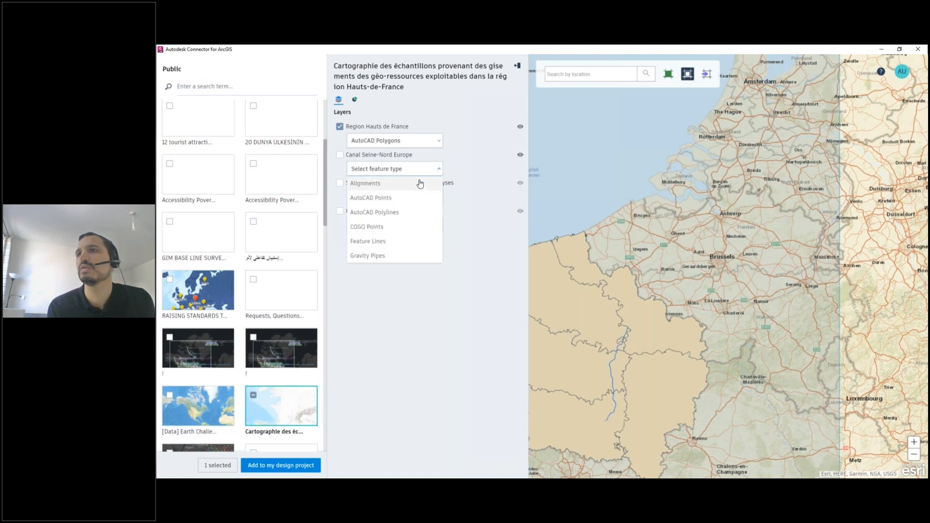
click(413, 217)
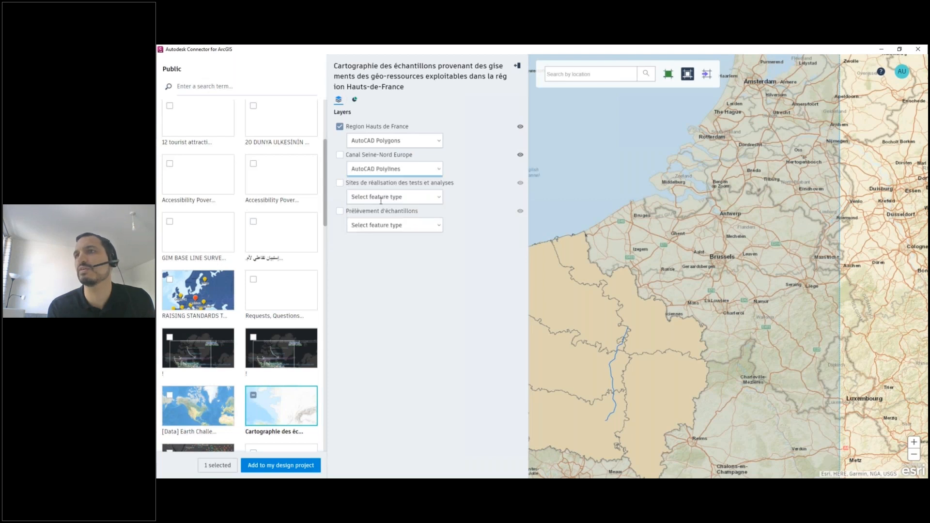
click(340, 155)
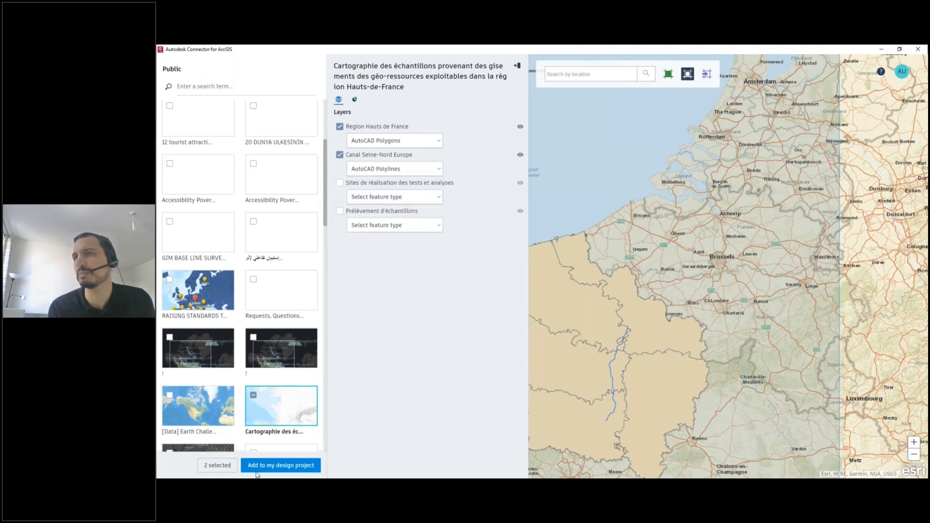
- Add the two selected layers to the design project and start a new settings template
click(277, 466)
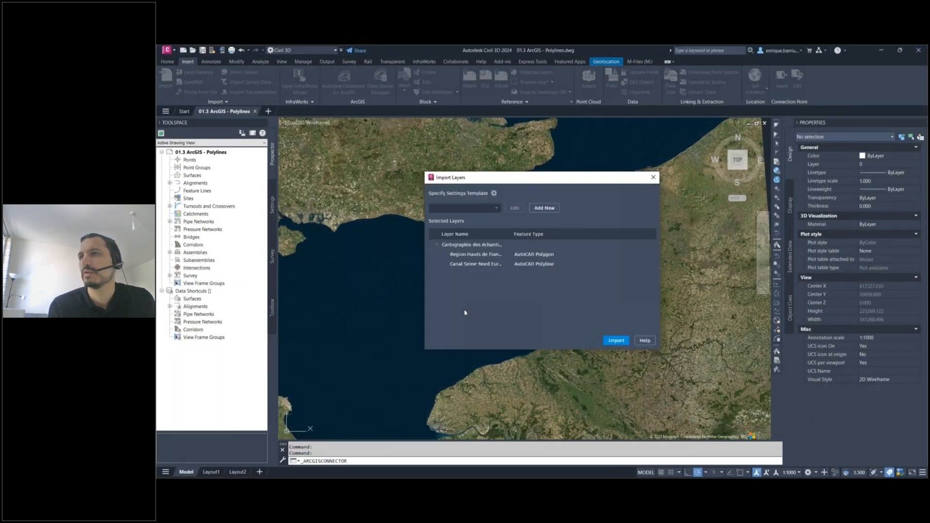
click(546, 208)
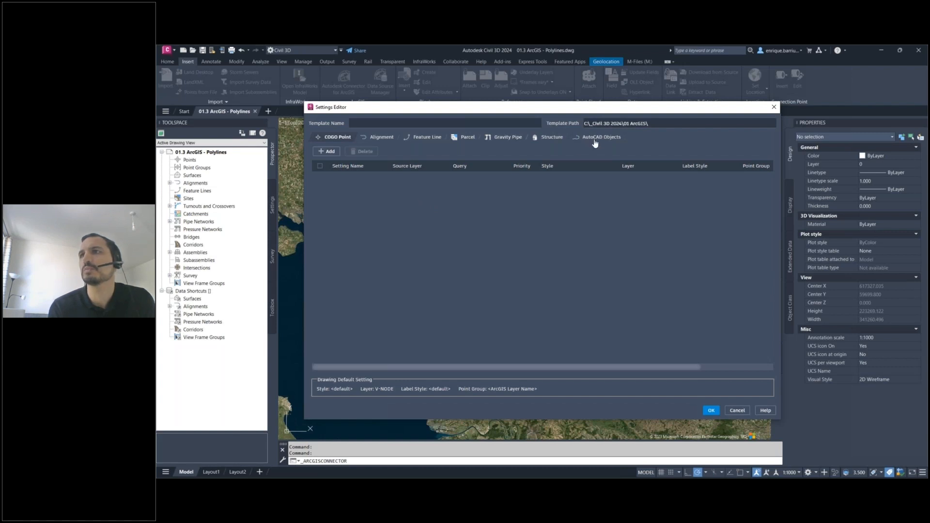
key(ctrl)
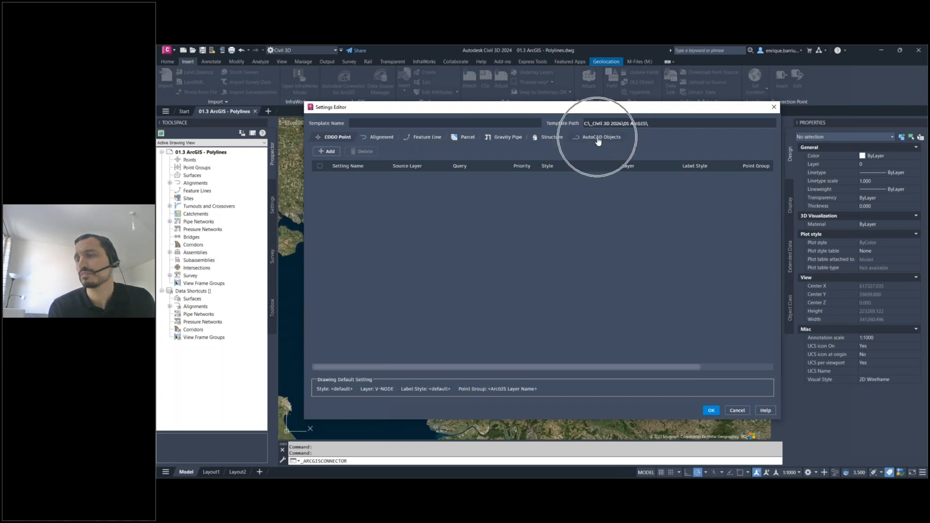
- Add a trial Alignment setting, review its style, layer and feature type options, and delete it
click(382, 140)
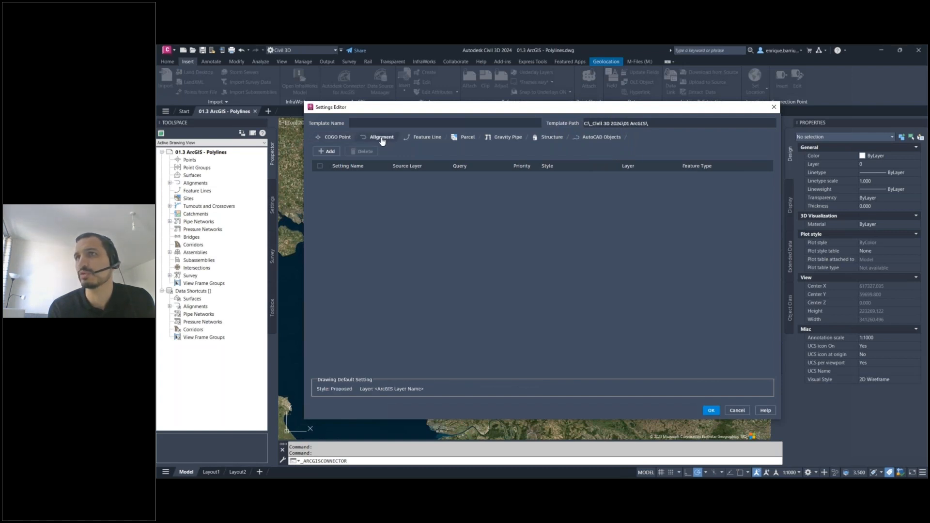
click(326, 151)
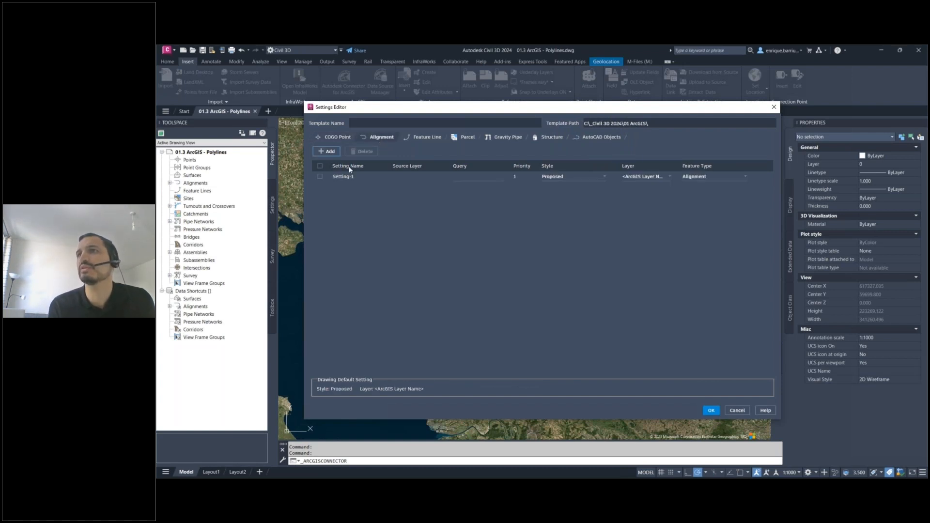
click(596, 178)
click(595, 178)
click(664, 178)
click(664, 178)
click(722, 177)
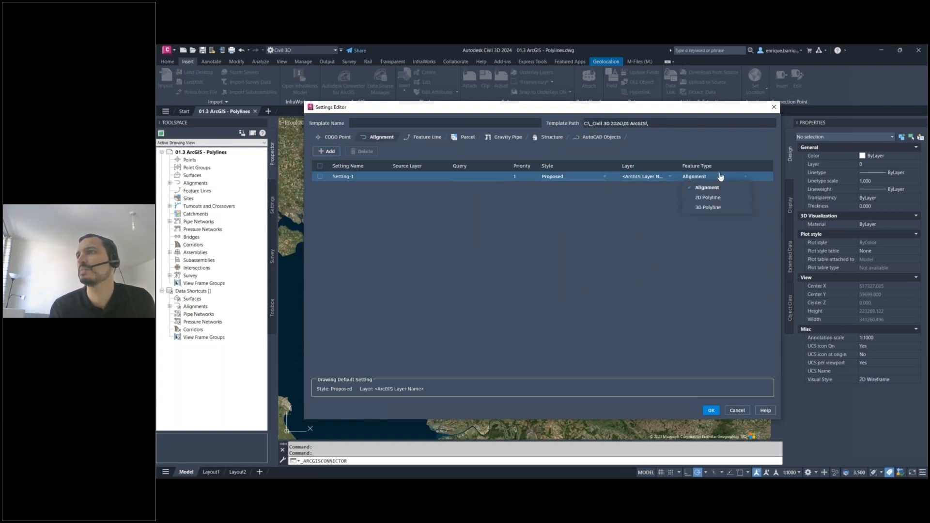
click(717, 201)
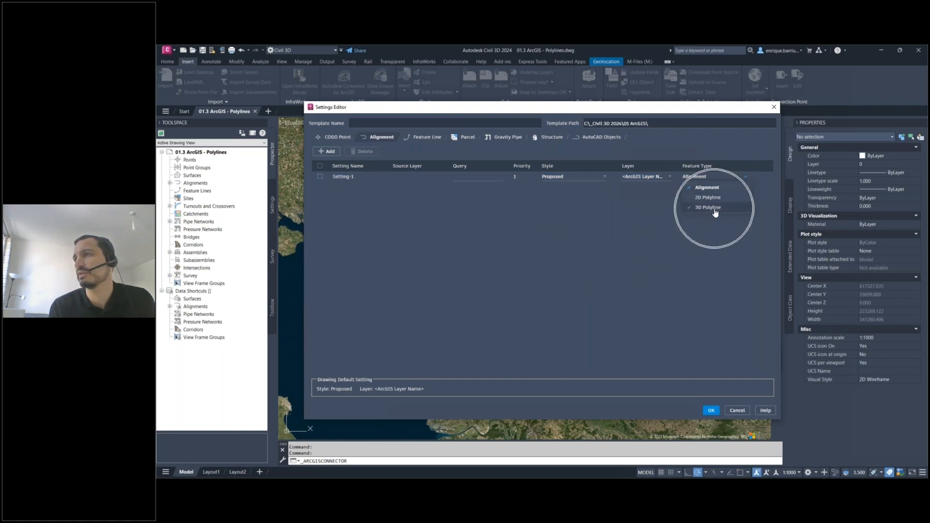
click(324, 179)
click(319, 178)
click(362, 151)
- Add a trial Feature Line setting, review its style, layer, site and feature type options, and delete it
click(424, 138)
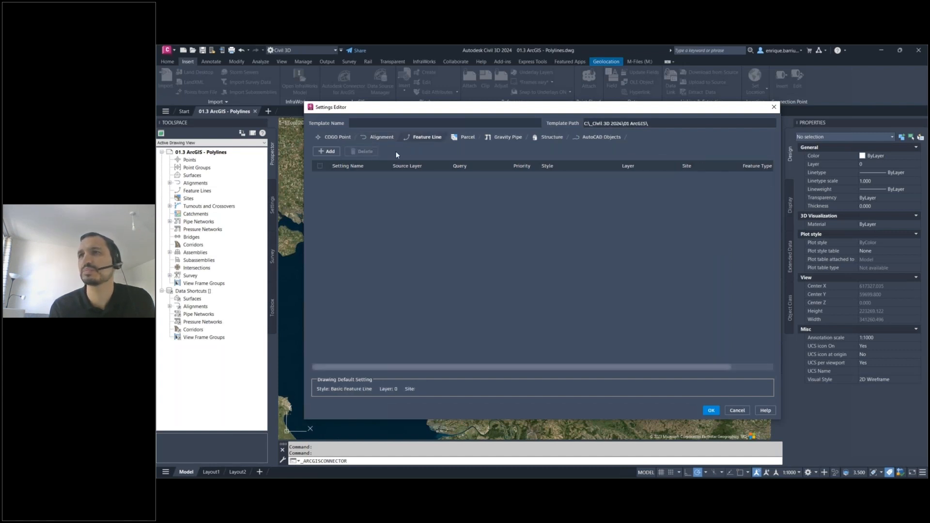
click(330, 154)
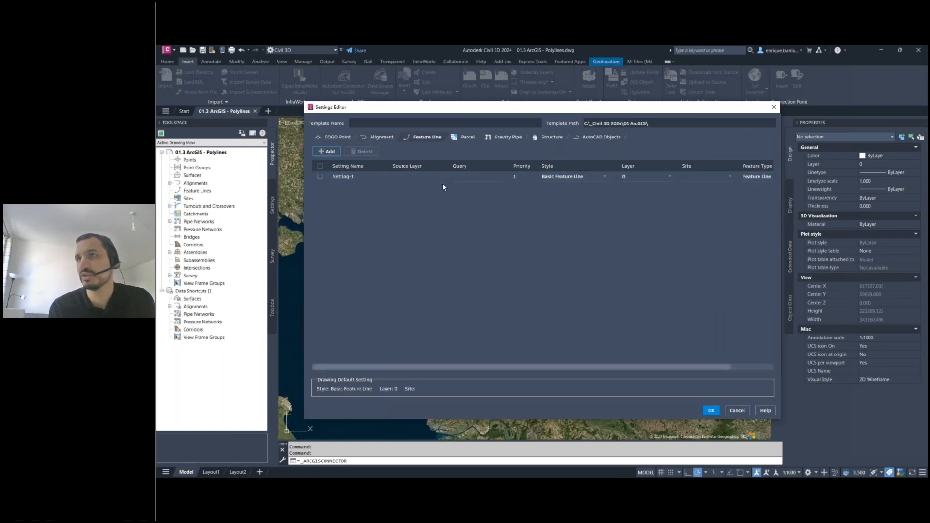
click(566, 179)
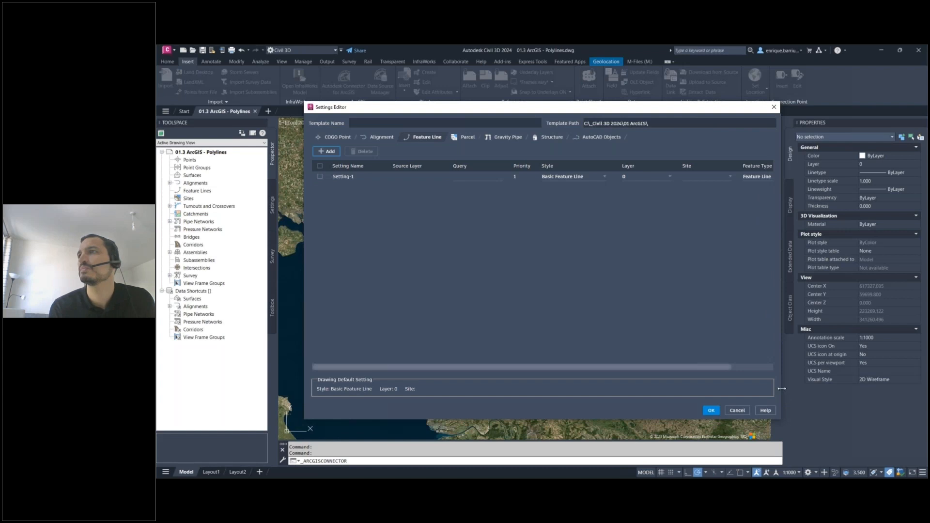
drag(783, 386, 876, 386)
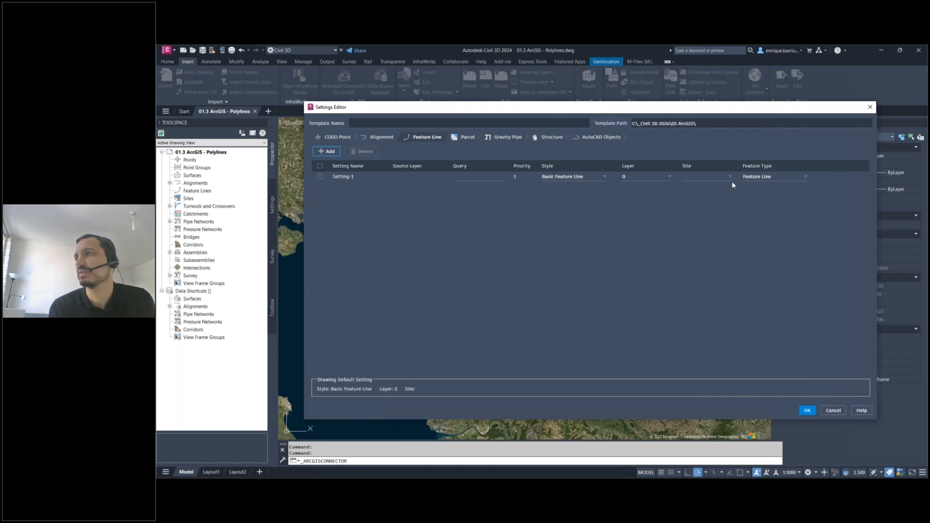
click(781, 179)
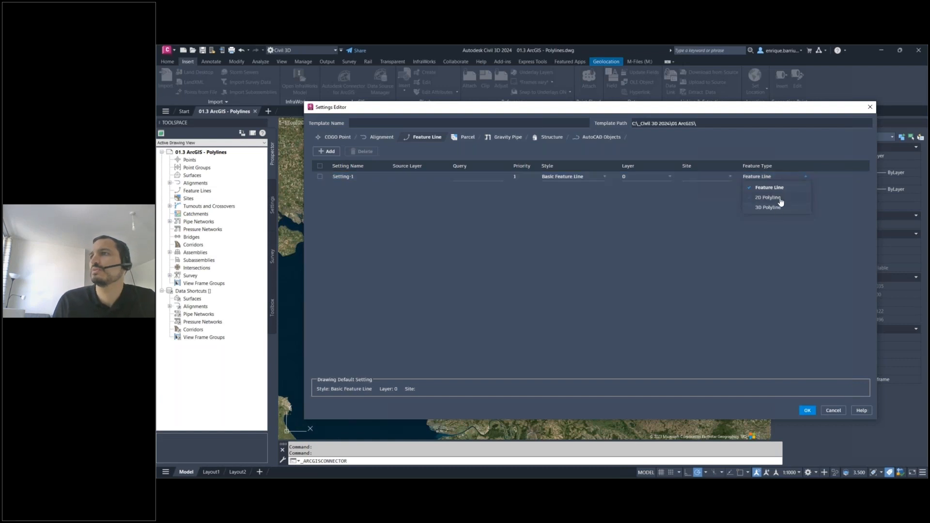
click(589, 228)
click(320, 176)
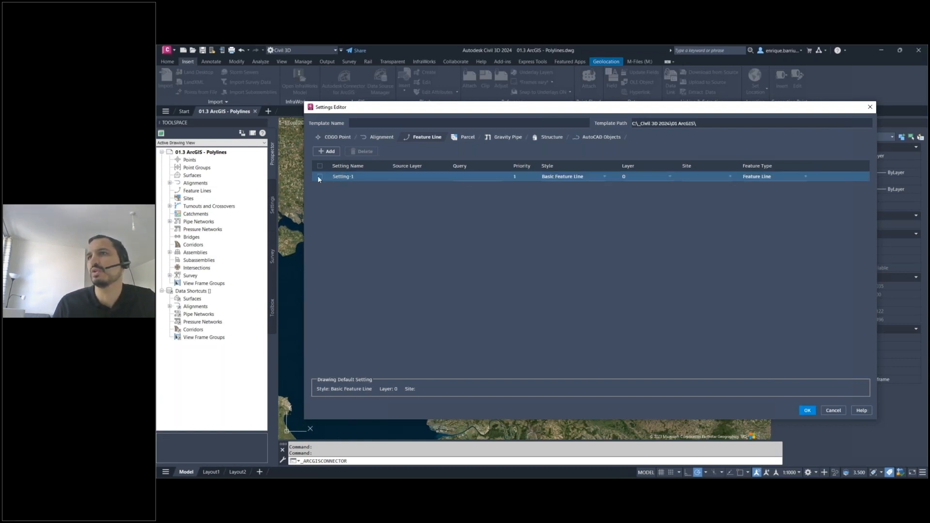
click(364, 153)
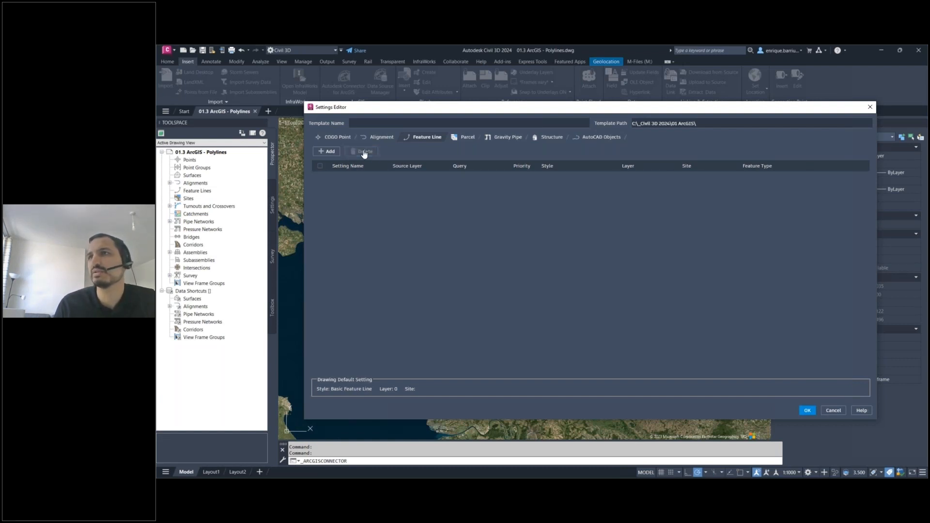
- Add a trial Parcel setting, review its style, layer and site options, and delete it
click(468, 138)
click(327, 151)
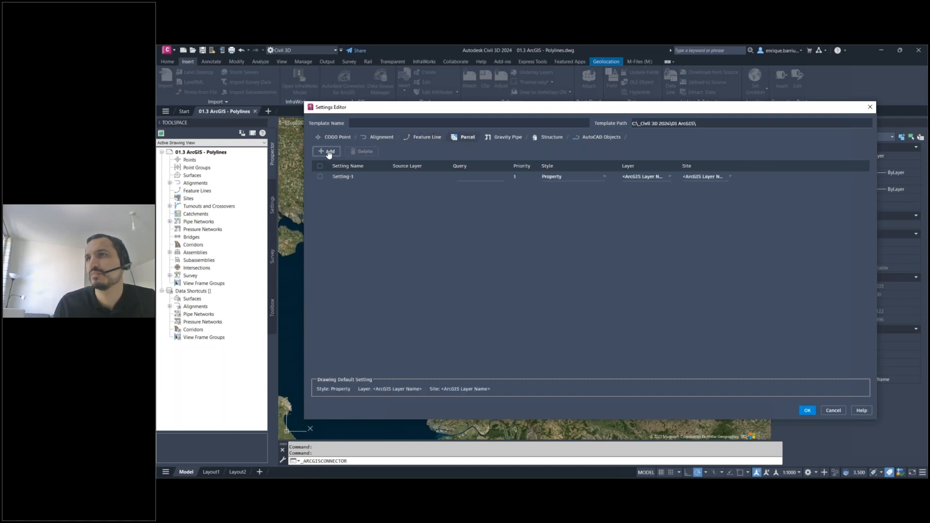
click(586, 177)
click(585, 182)
click(662, 177)
click(664, 178)
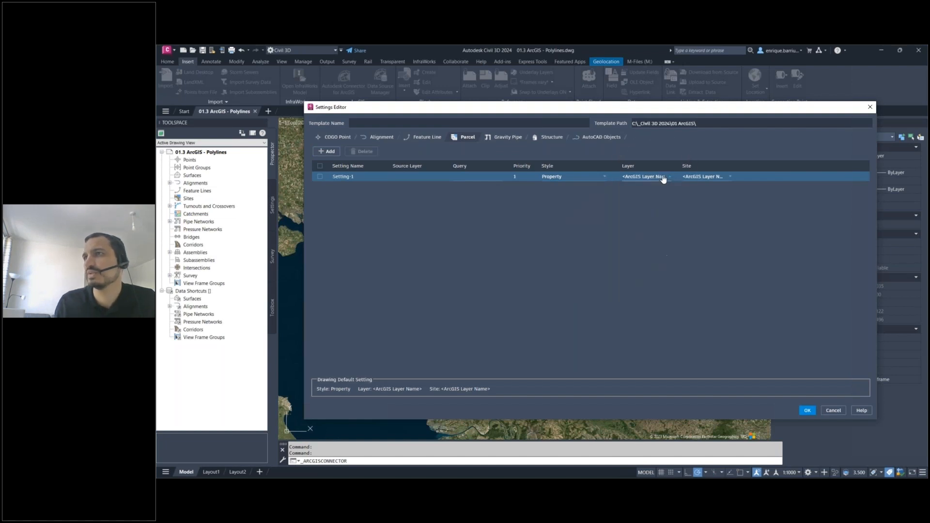
drag(678, 167, 695, 166)
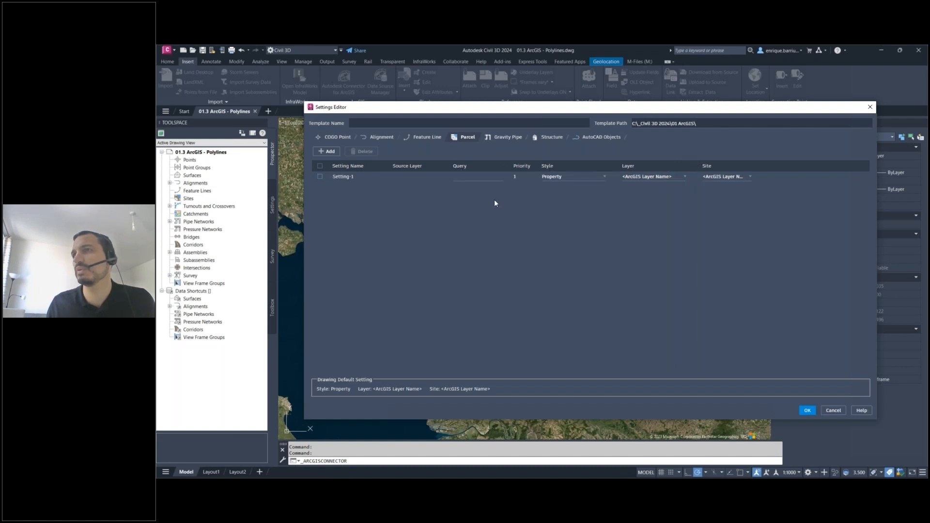
click(741, 178)
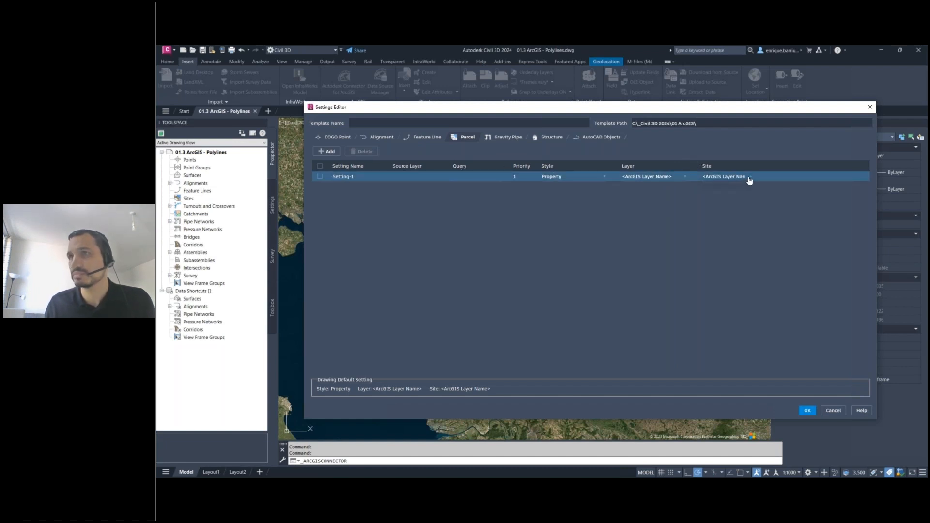
click(406, 193)
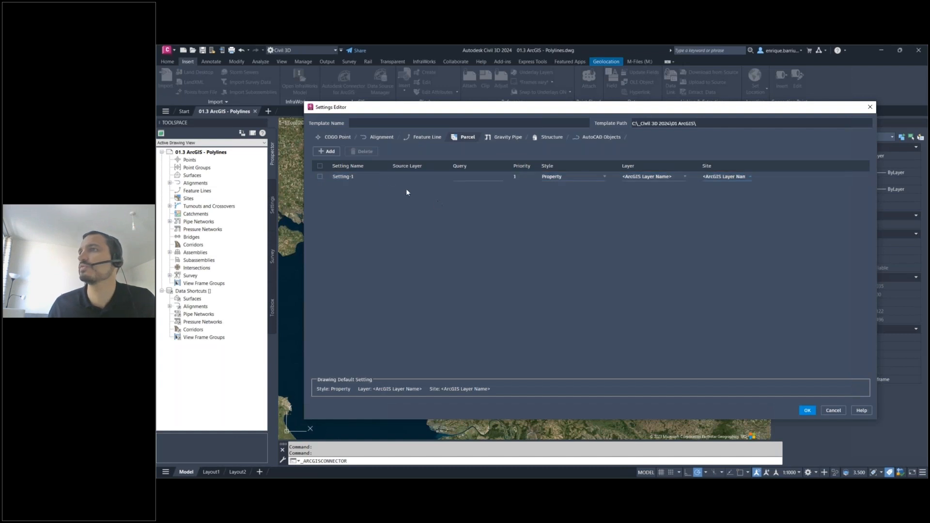
click(319, 176)
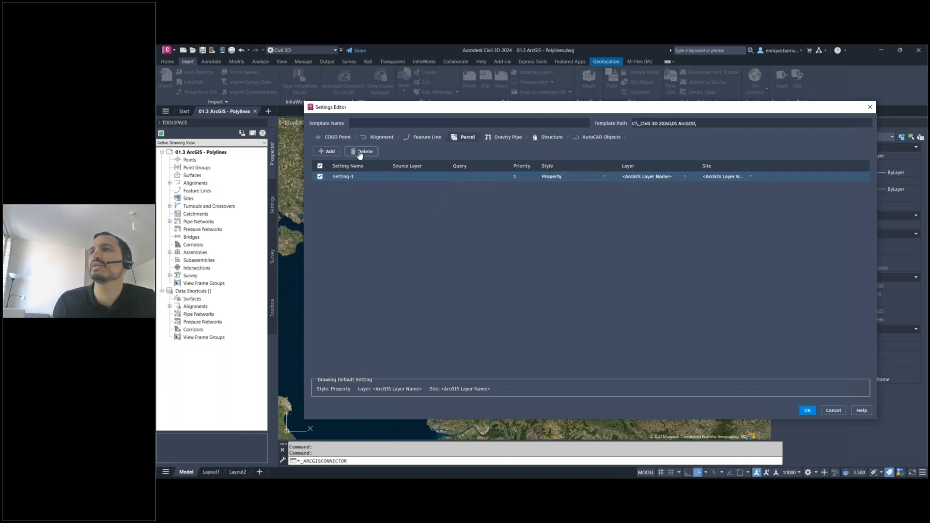
click(361, 151)
- Add a trial Gravity Pipe setting, review its network name, style and layer, and delete it
click(508, 137)
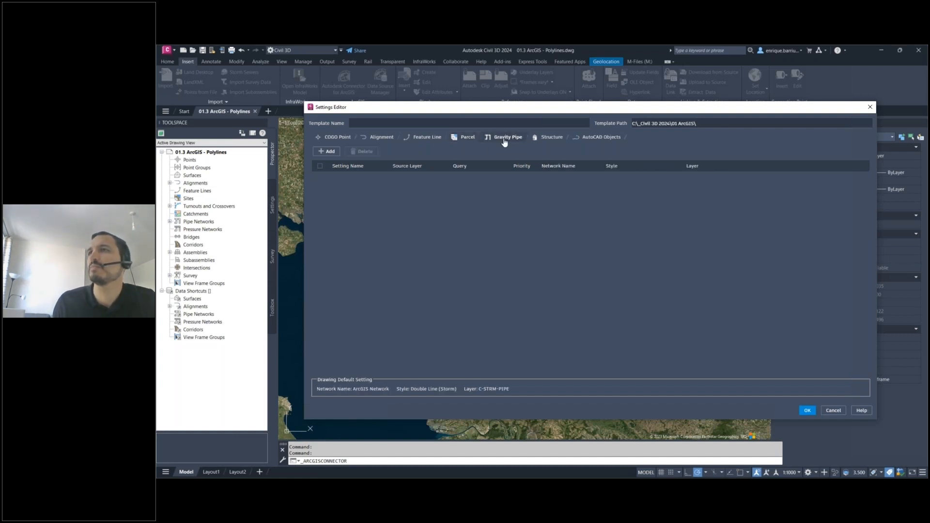
click(338, 176)
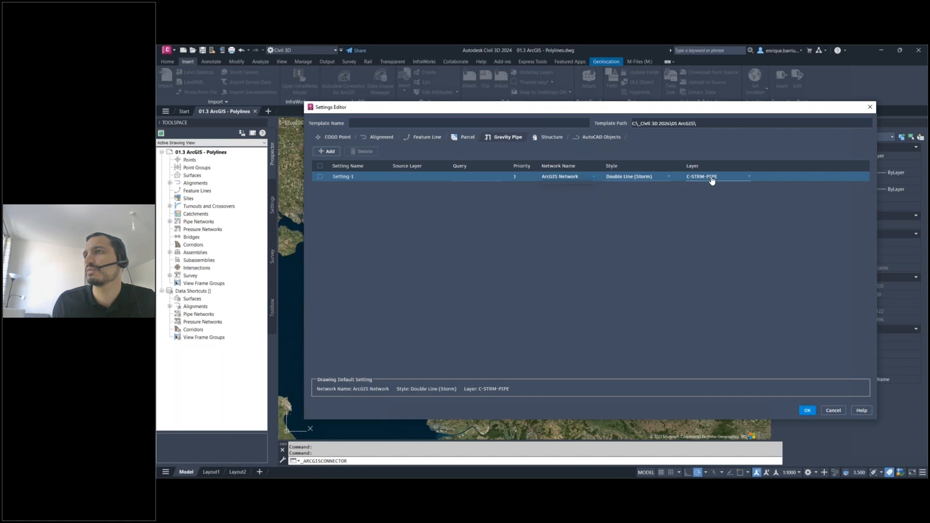
click(318, 176)
click(361, 151)
- Add a trial Structure setting, review its network name, style and layer, and delete it
click(551, 139)
click(327, 151)
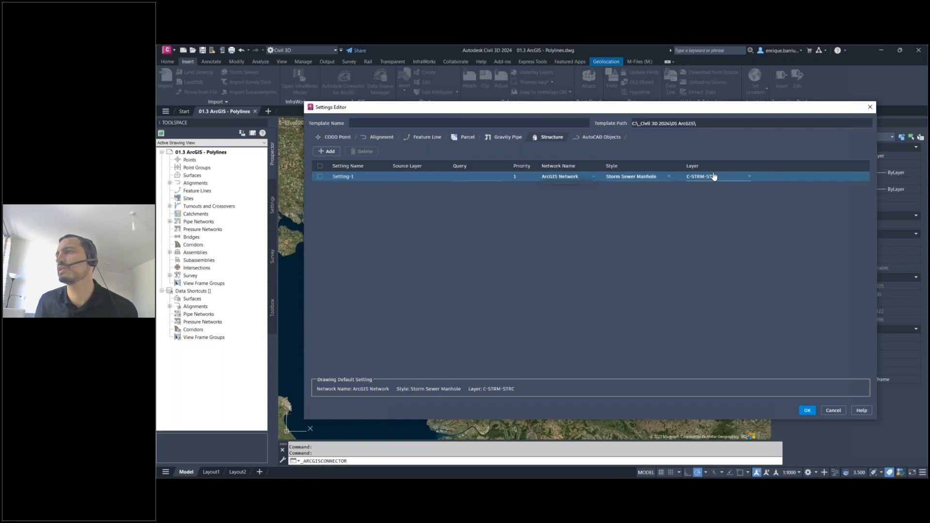
click(321, 176)
click(362, 151)
- Name the settings template Polylines and add a first setting for AutoCAD objects
click(599, 140)
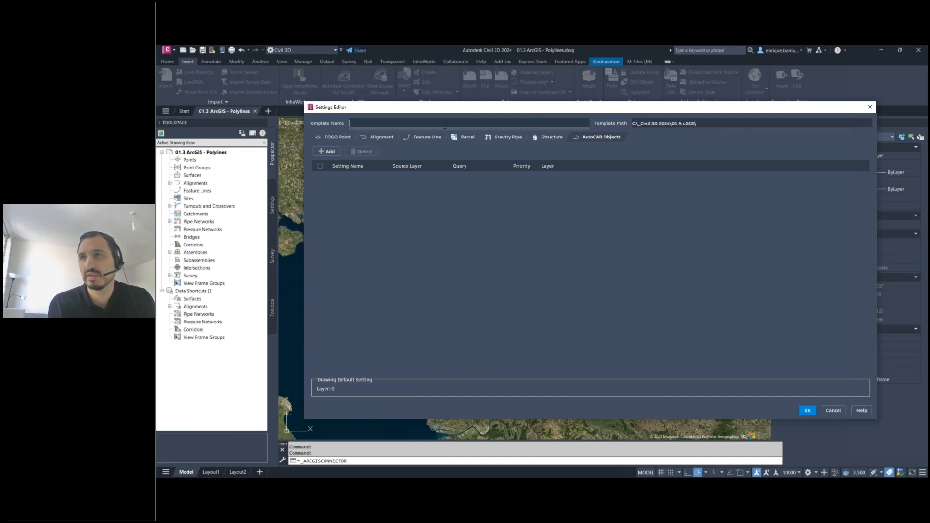
text(Polylines)
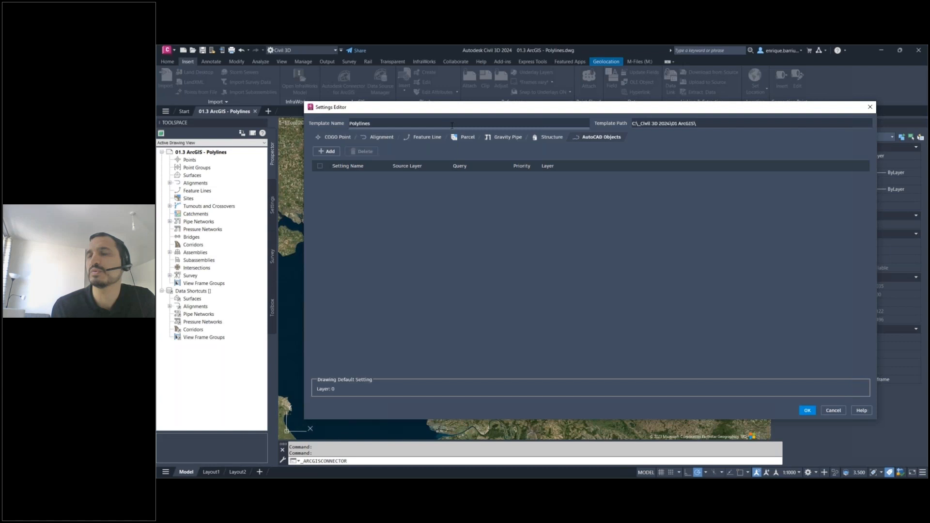
click(331, 152)
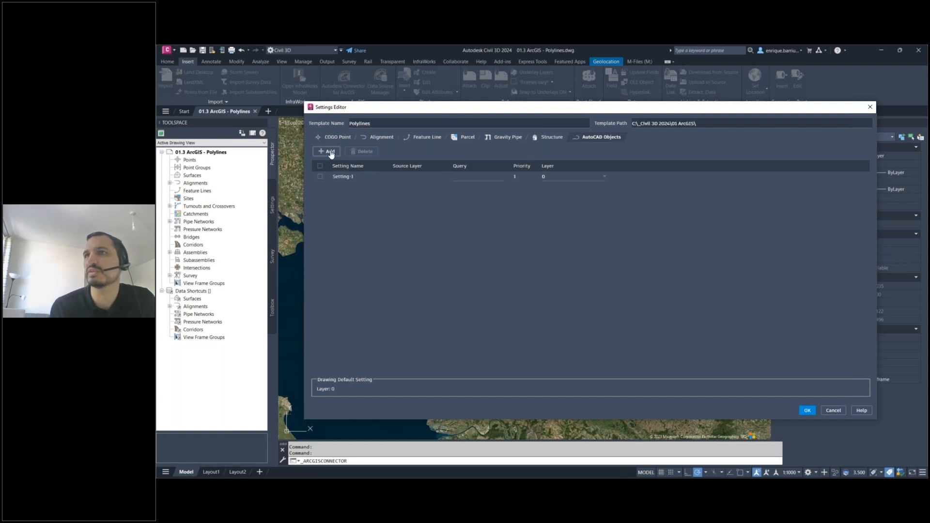
- Check which property sources the first setting's Query Builder offers, and leave it without adding a query
click(478, 176)
click(500, 177)
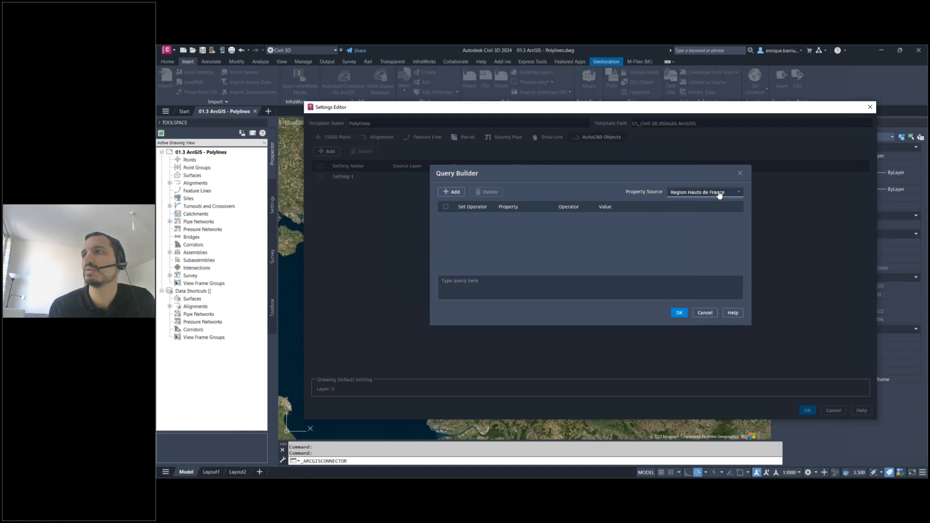
click(737, 195)
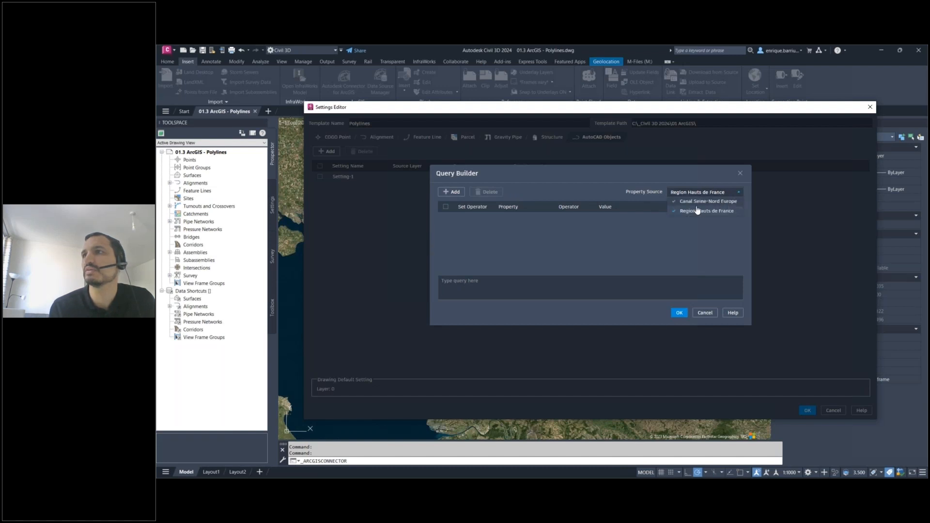
click(729, 212)
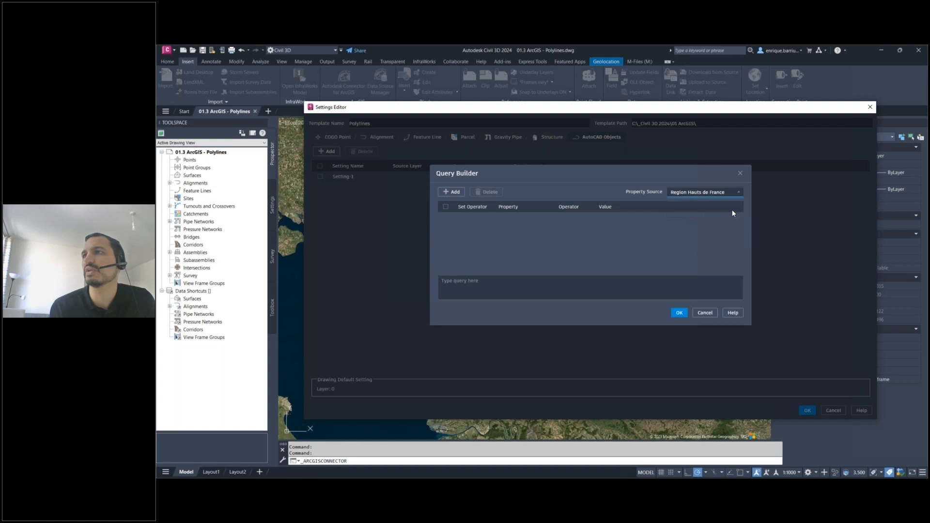
click(671, 193)
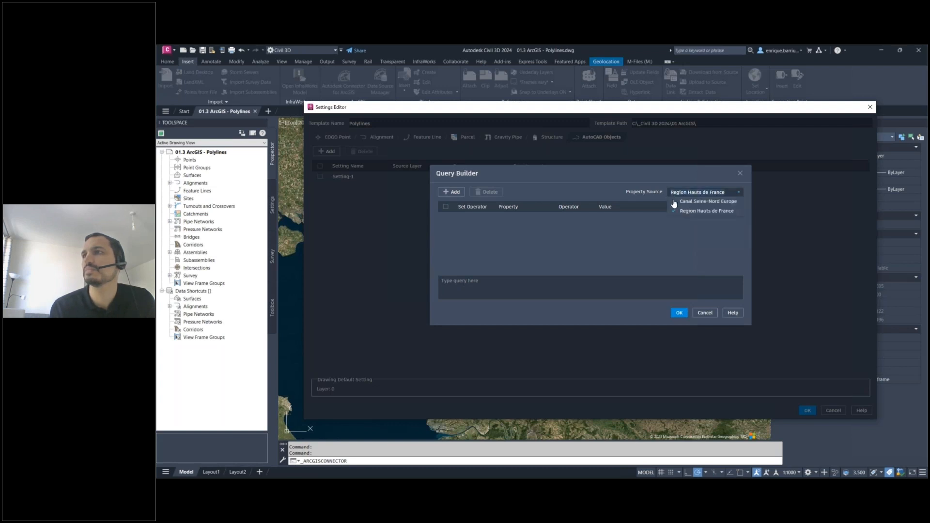
click(705, 313)
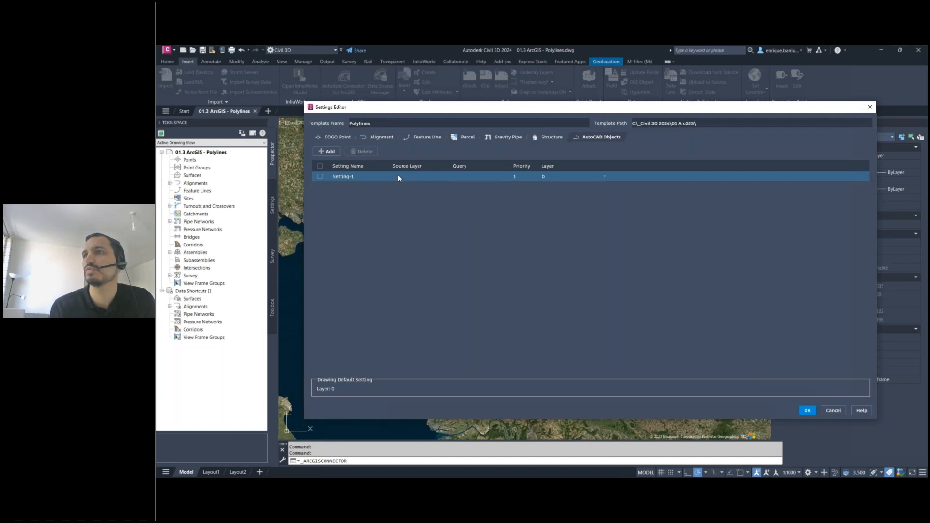
- Set the first setting's source layer to Region Hauts de France and add a second AutoCAD objects setting
click(398, 176)
click(327, 151)
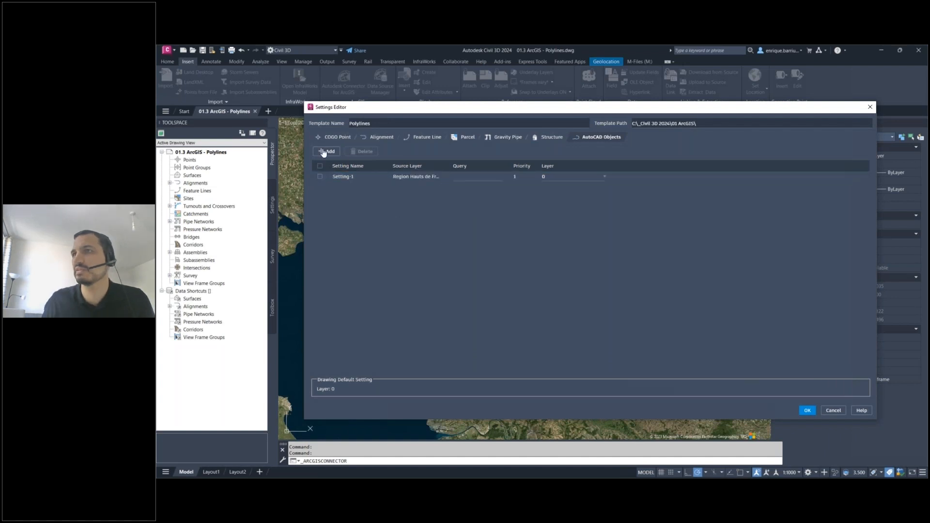
- Try the Canal Seine-Nord Europe property source in the first setting's Query Builder, and cancel the query
click(483, 173)
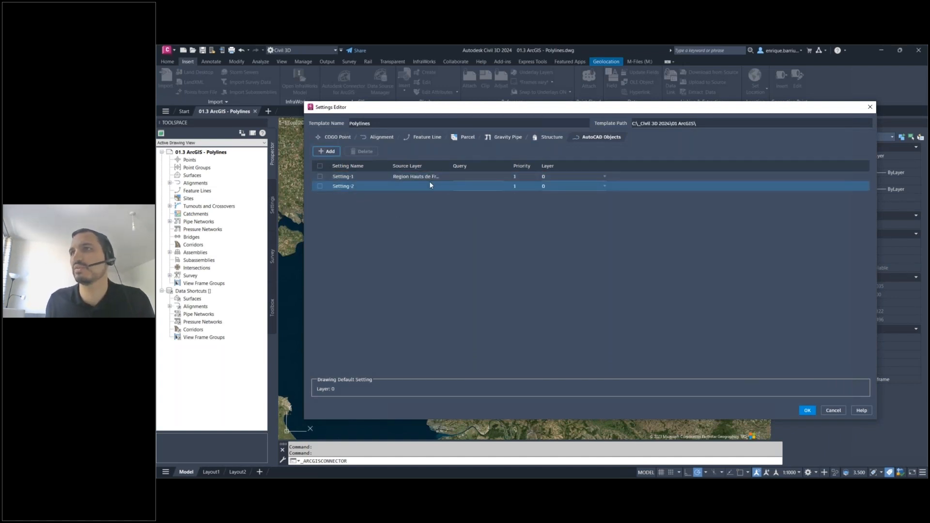
click(482, 176)
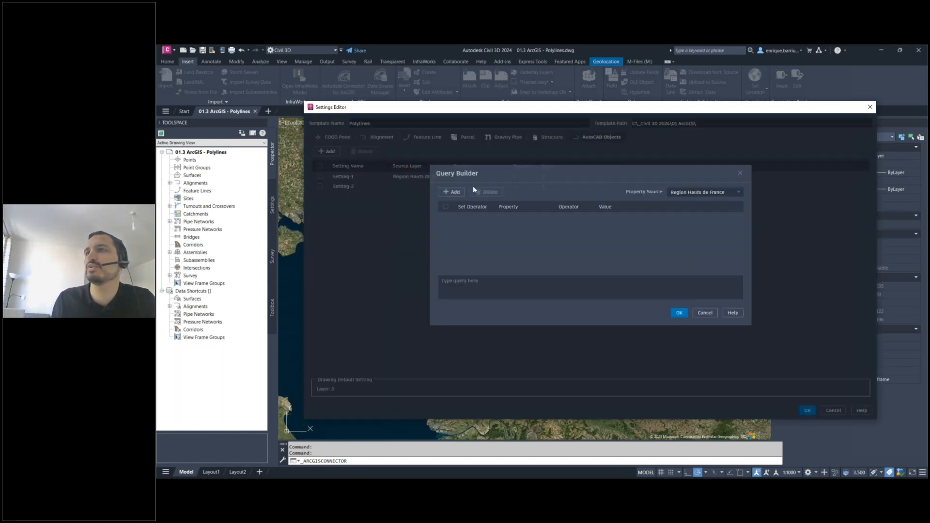
click(677, 196)
click(691, 204)
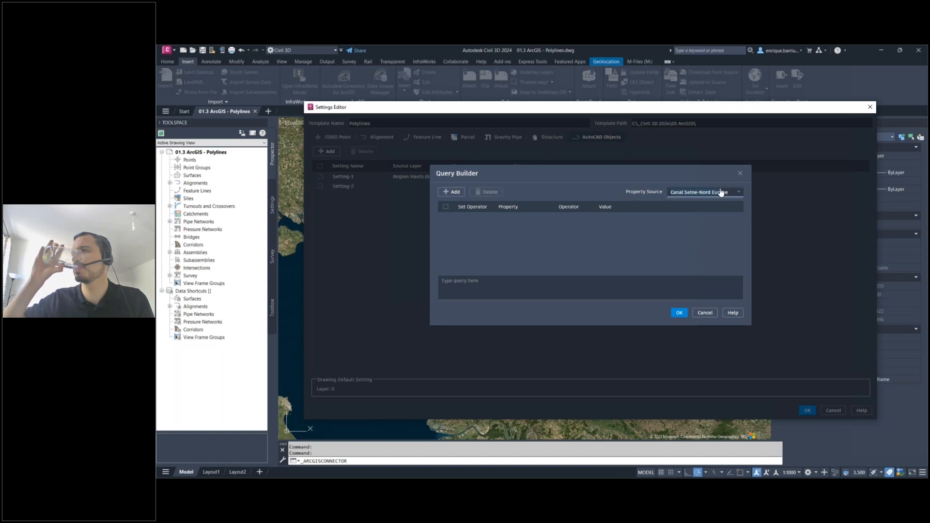
click(735, 192)
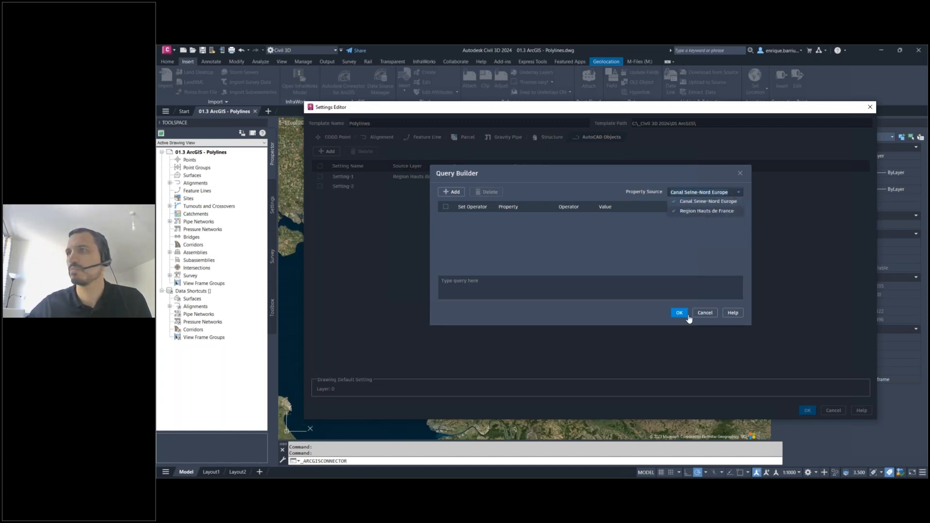
click(706, 313)
- Set the second setting's source layer to Canal Seine-Nord Europe and widen the Source Layer column to show full names
click(402, 187)
click(401, 188)
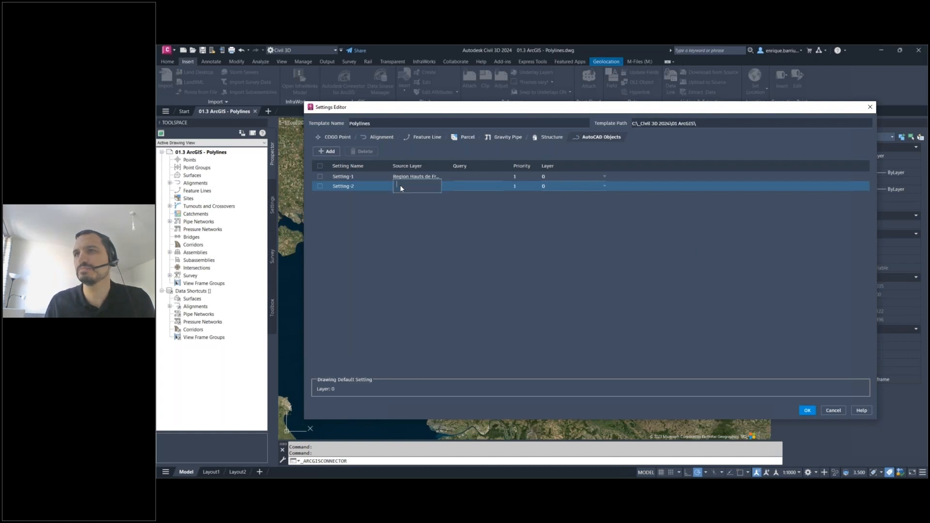
click(414, 196)
click(471, 177)
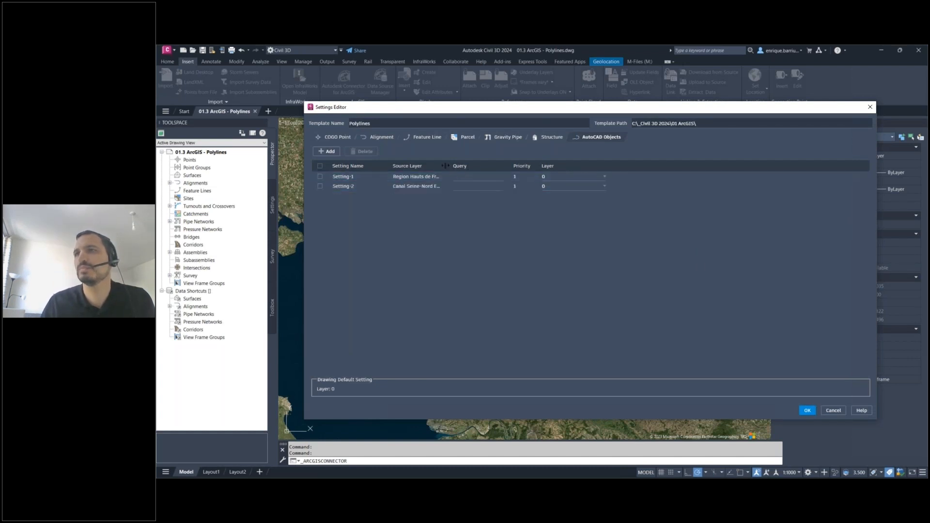
drag(447, 165, 501, 165)
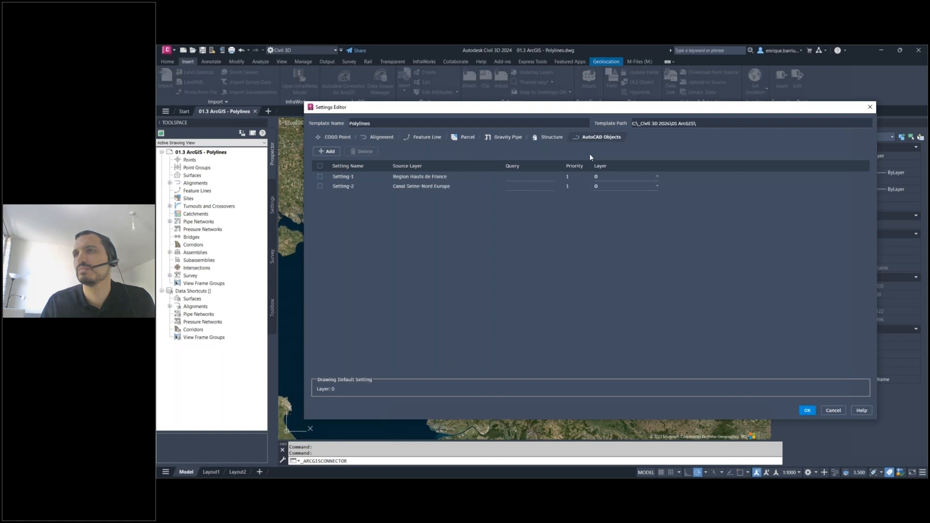
- Assign the C-HYDR-CTCH-BNDY layer to the Region Hauts de France setting
click(653, 174)
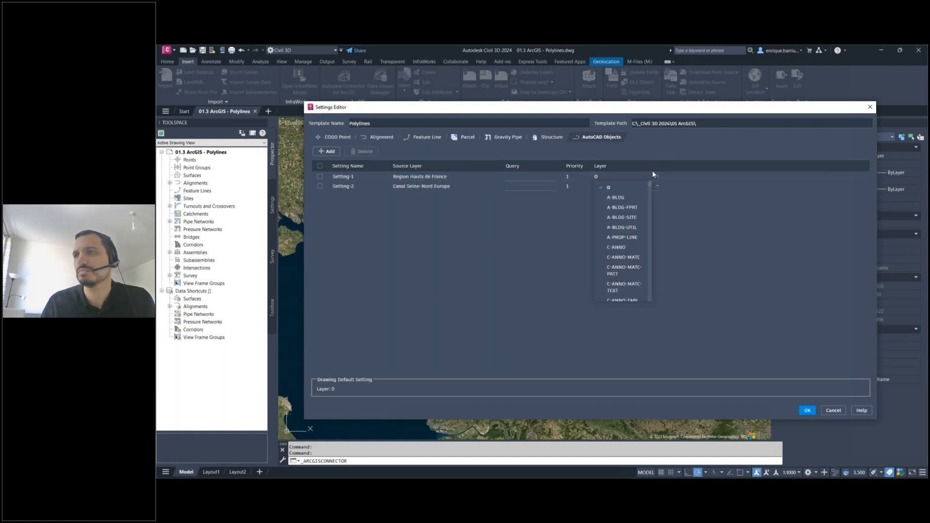
scroll(634, 210, down, 3)
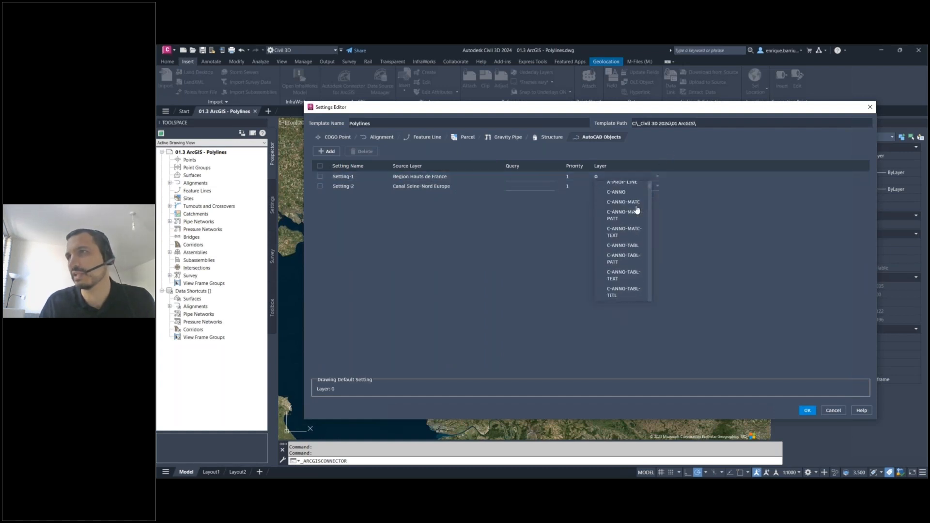
scroll(638, 217, down, 6)
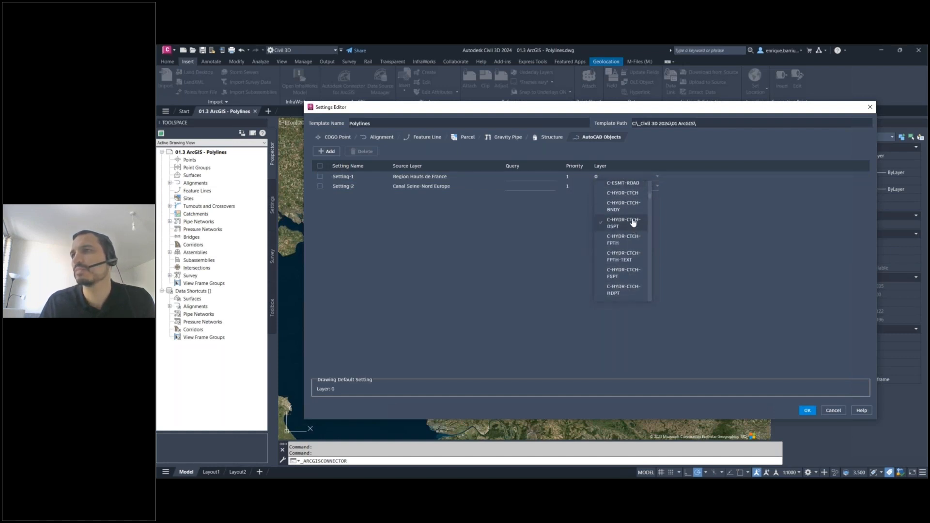
click(624, 207)
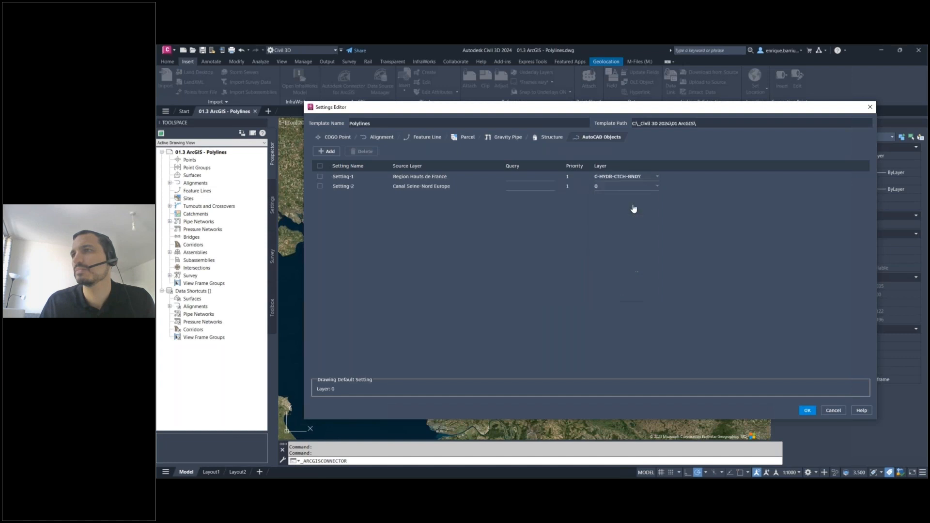
- Assign the C-HYDR-CTCH-FPTH layer to the Canal Seine-Nord Europe setting
click(655, 188)
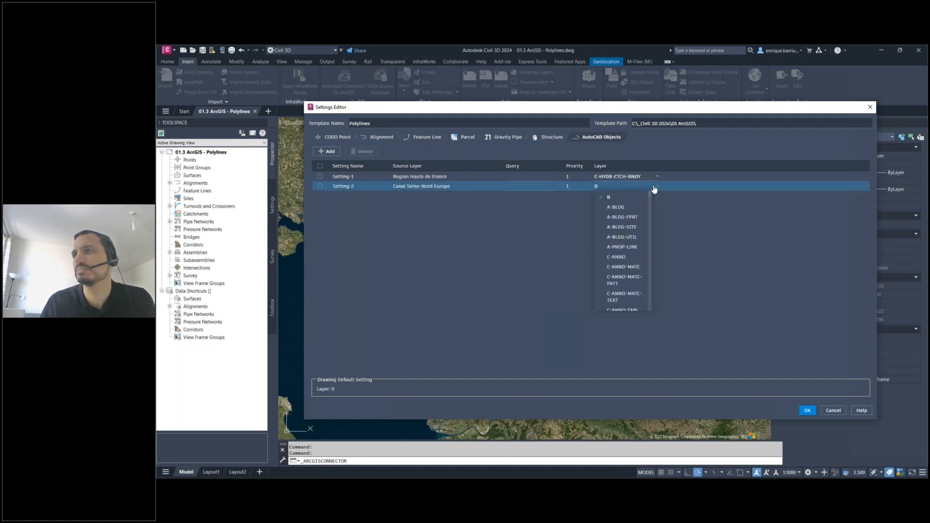
scroll(637, 229, down, 4)
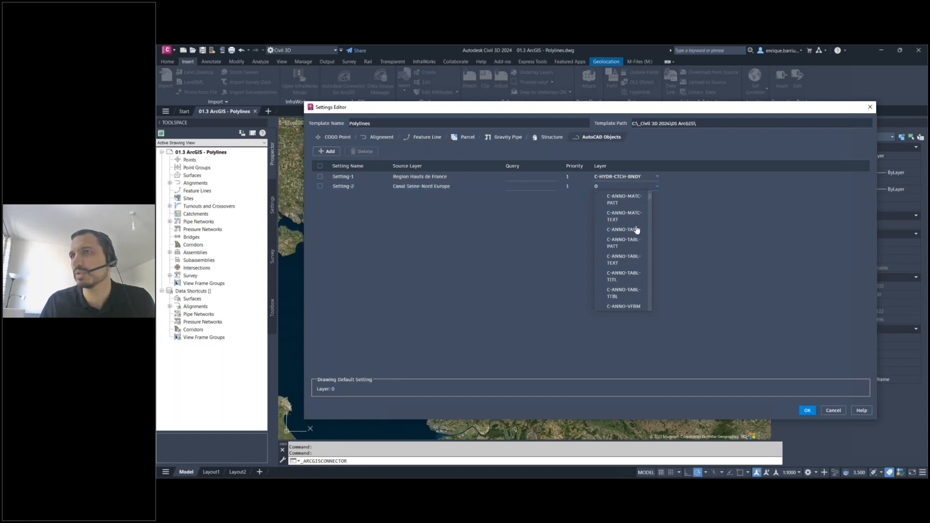
scroll(636, 230, down, 8)
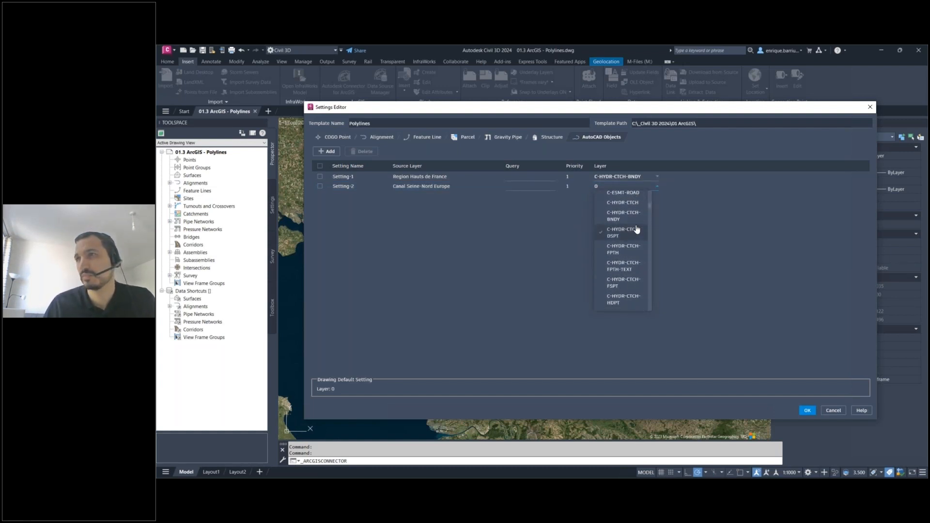
scroll(636, 230, down, 3)
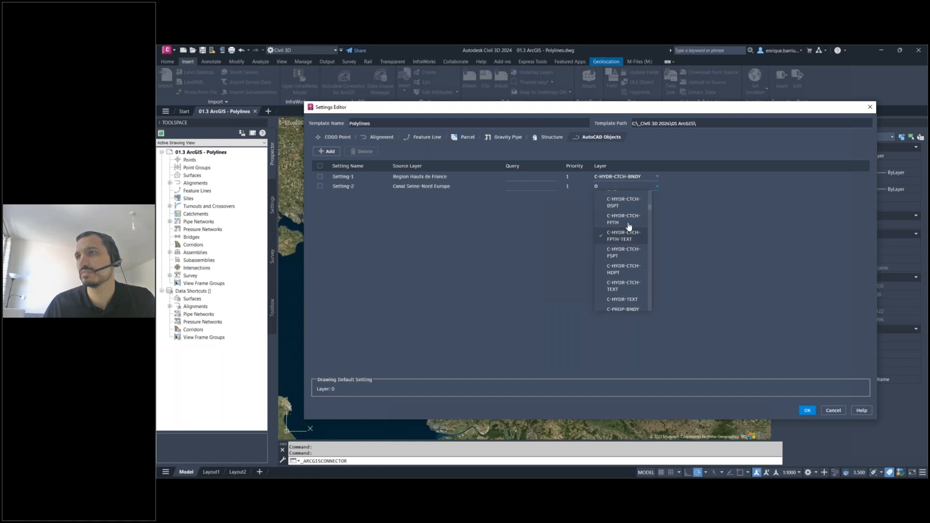
click(628, 223)
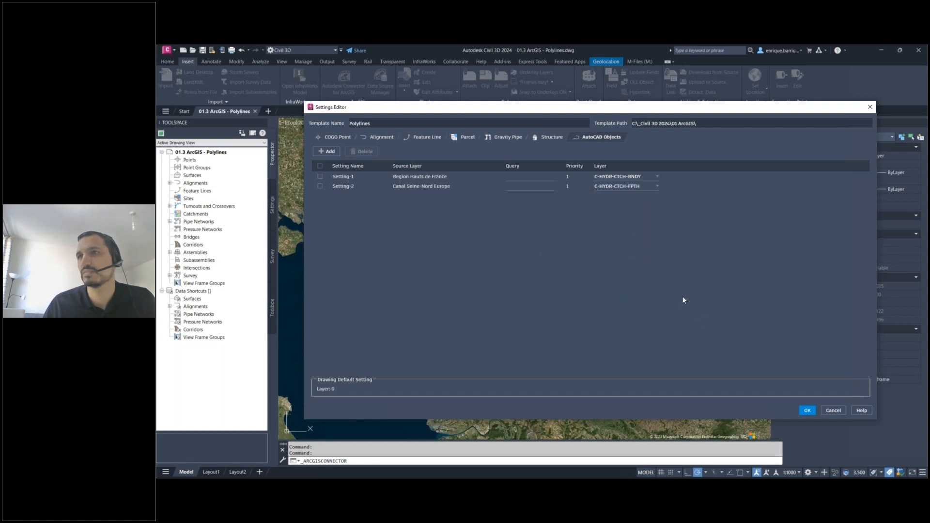
- Save the settings template as Polylines.json in the 01 ArcGIS folder and import the selected layers with it
click(807, 410)
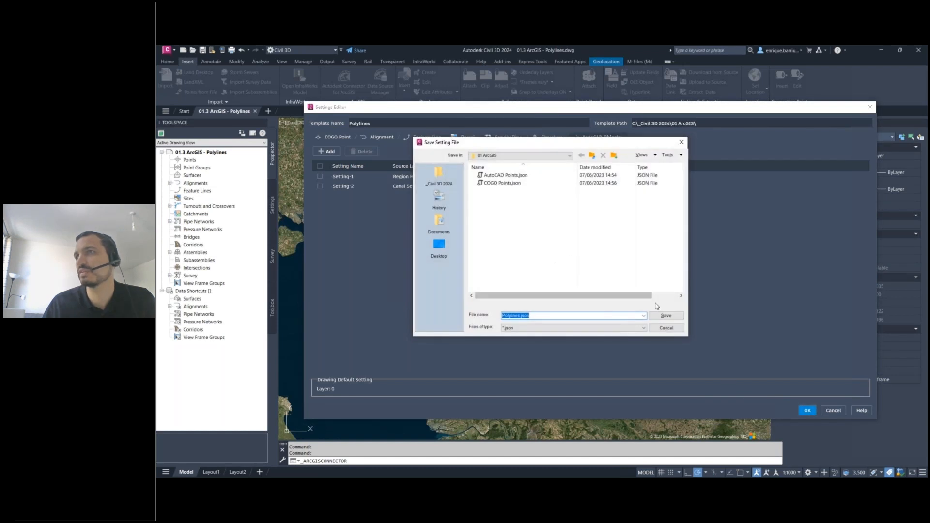
click(665, 316)
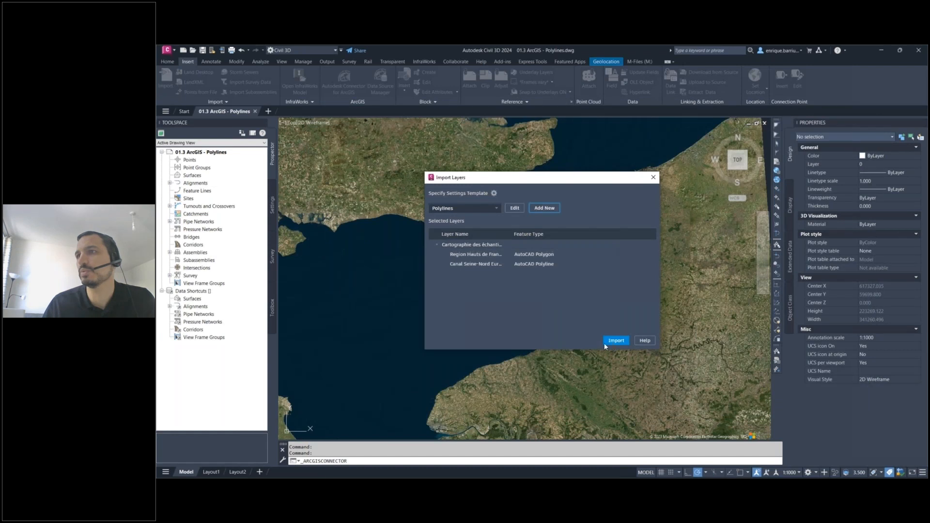
click(616, 341)
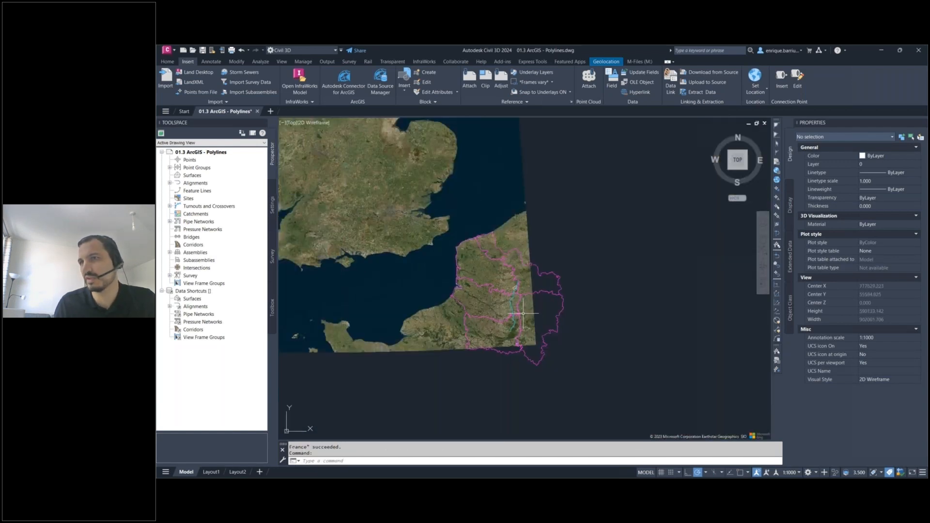
- Inspect the imported canal polyline's layer and its ArcGIS property set in the extended data, and clear the selection
mouse_move(519, 303)
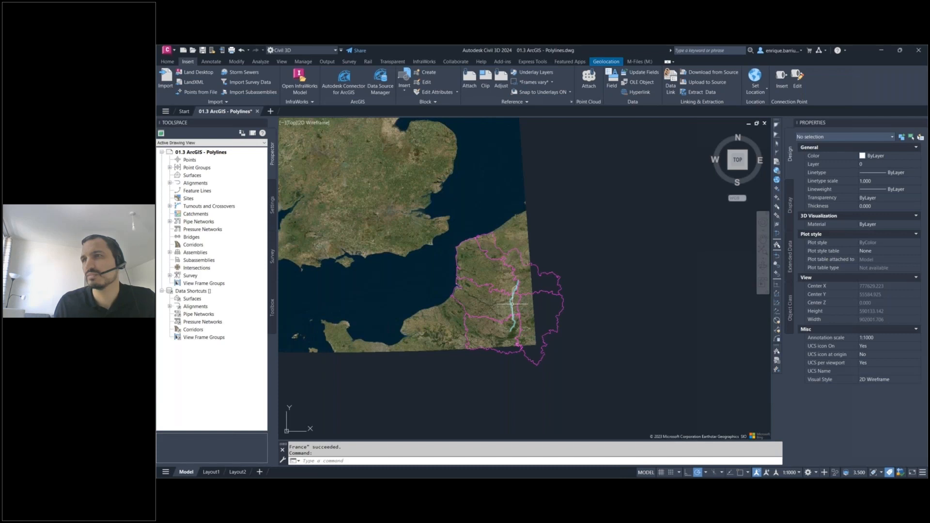
click(512, 303)
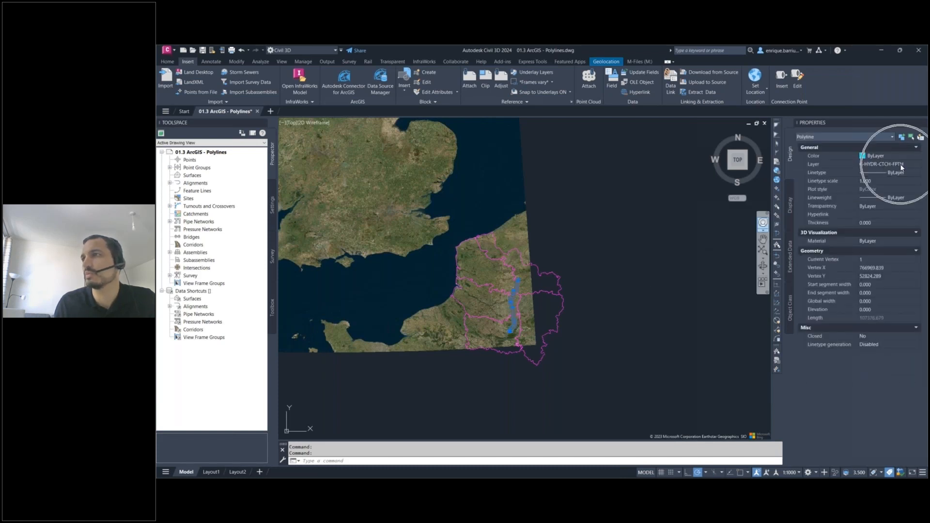
click(792, 247)
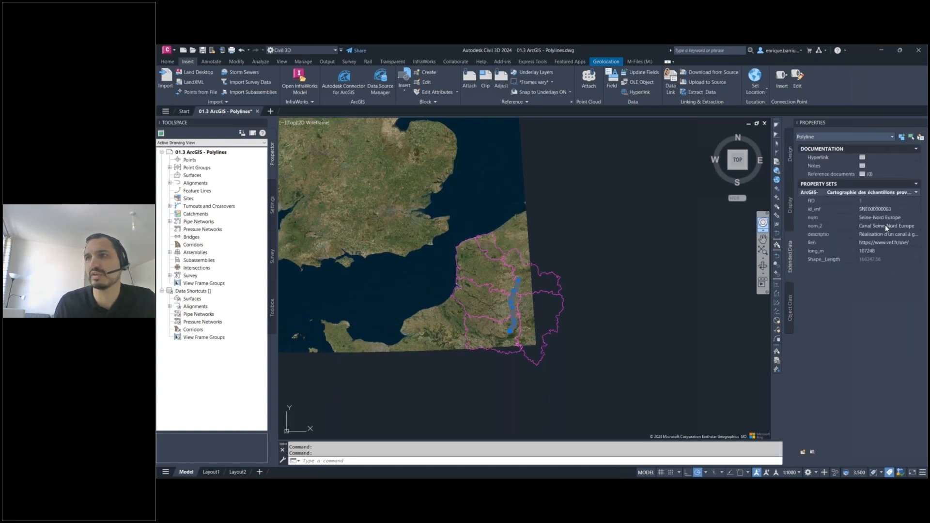
key(Escape)
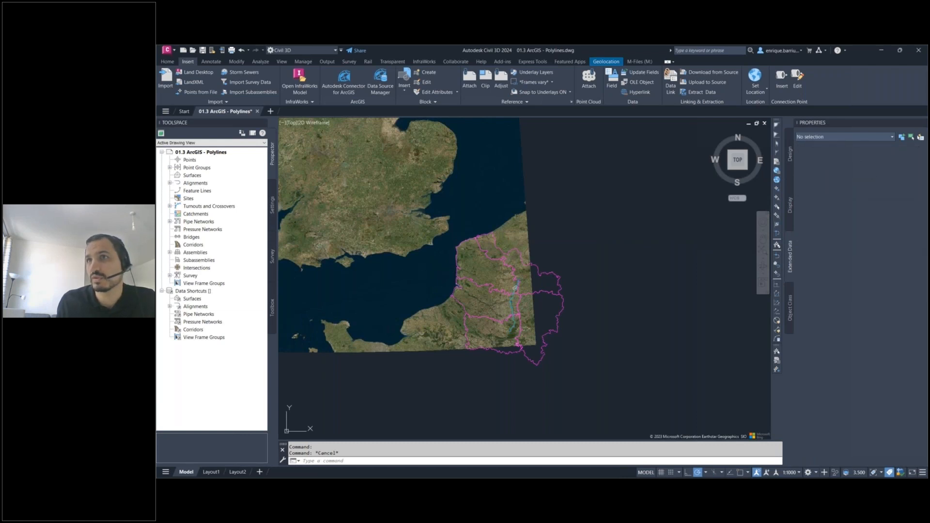
- Switch to the 02 Pressure Network drawing and start creating a pressure pipe network by path
key(alt+Tab)
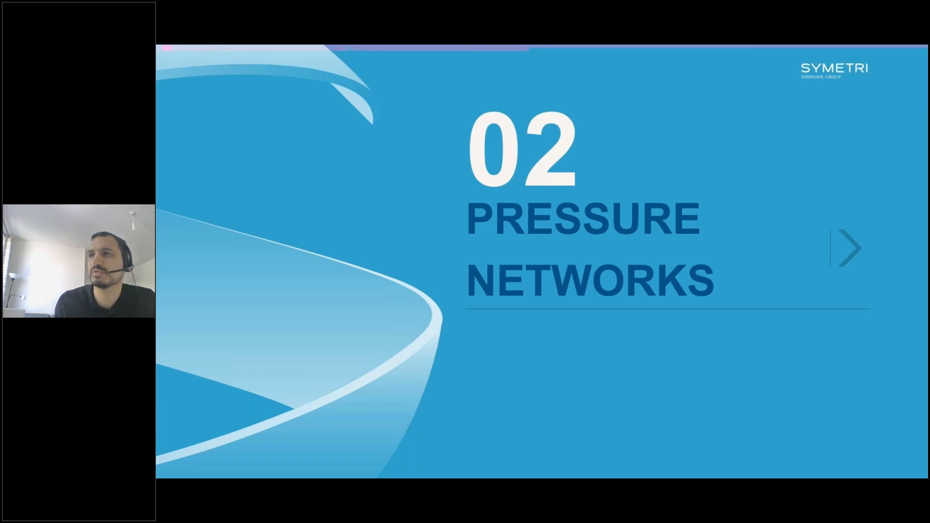
key(alt+Tab)
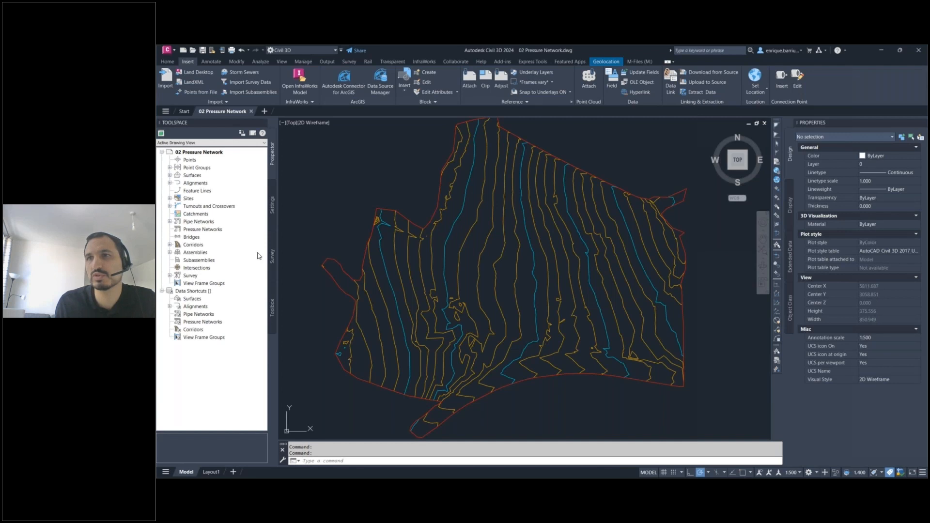
click(196, 229)
right_click(221, 230)
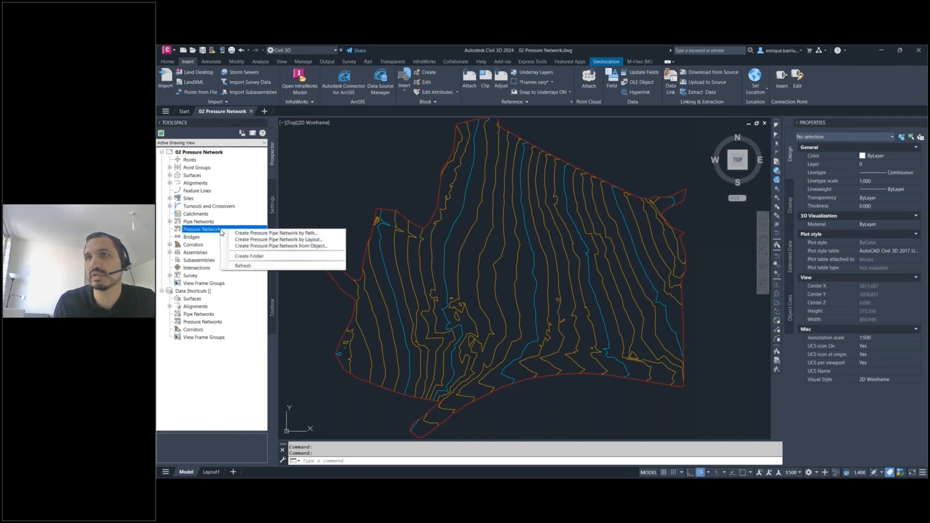
click(264, 234)
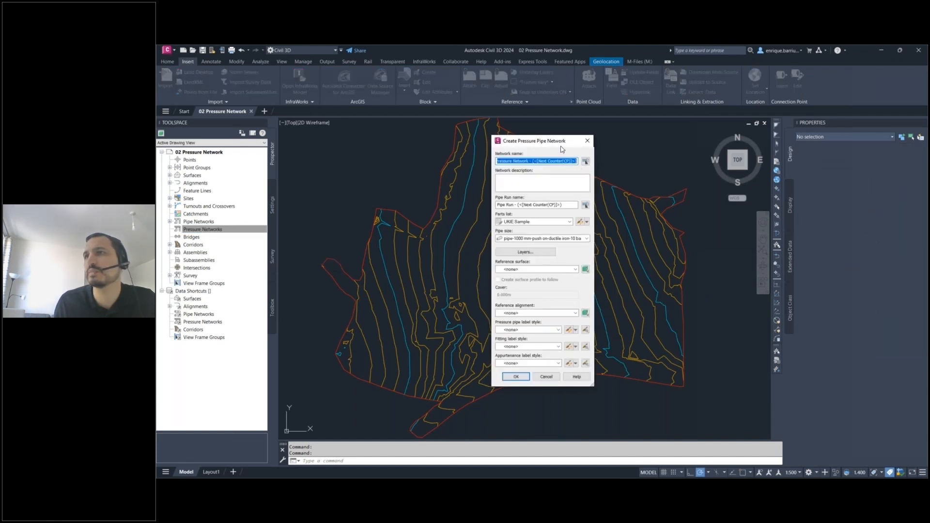
drag(558, 143, 469, 145)
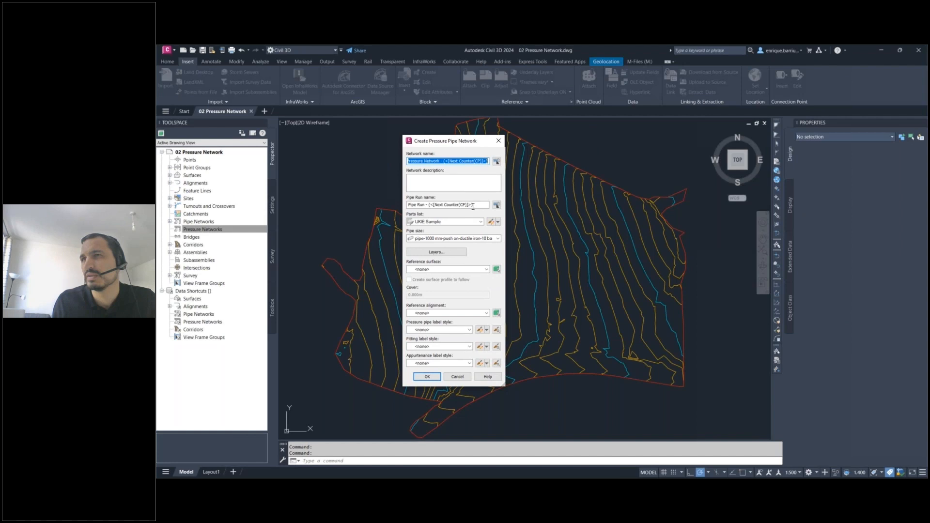
- Set the network's reference surface to Existing Ground, its cover to 1.2 m and its reference alignment to <This Pipe Run>, and accept the settings
click(469, 270)
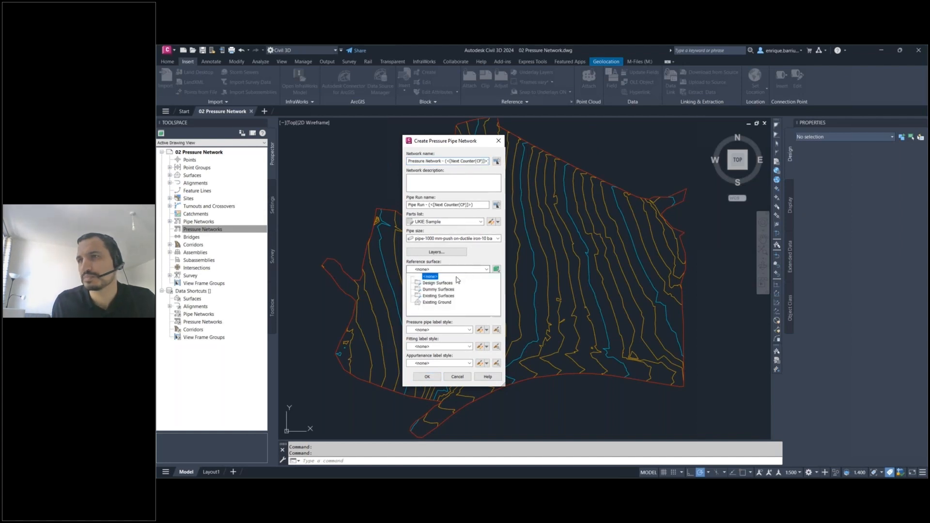
click(442, 305)
drag(438, 295, 393, 290)
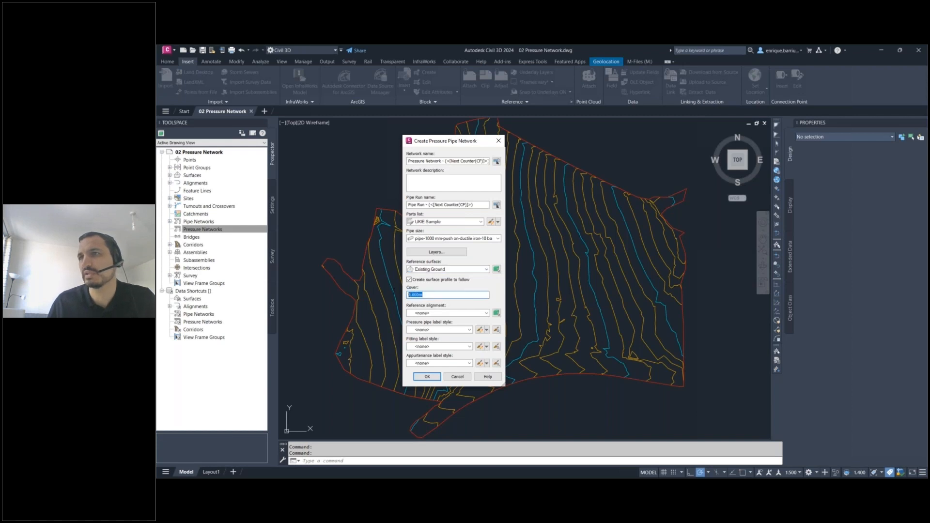
text(1.2)
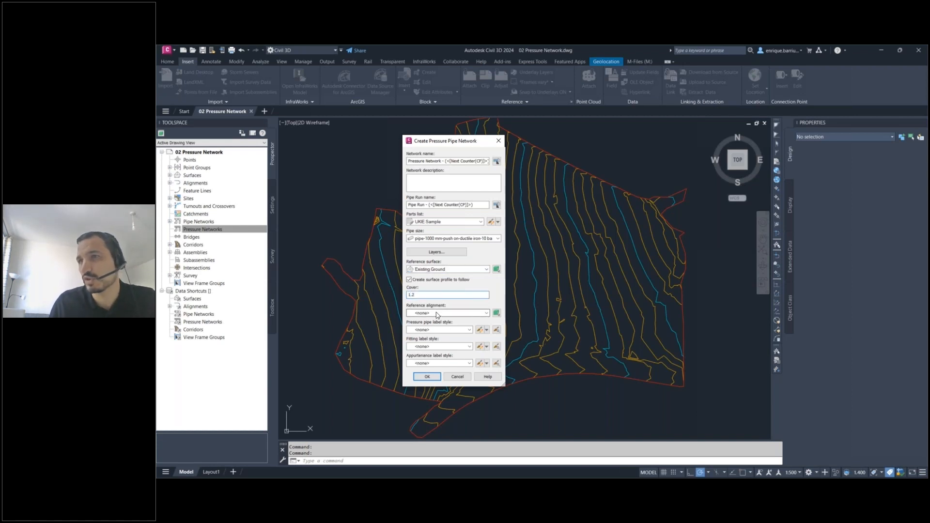
click(437, 313)
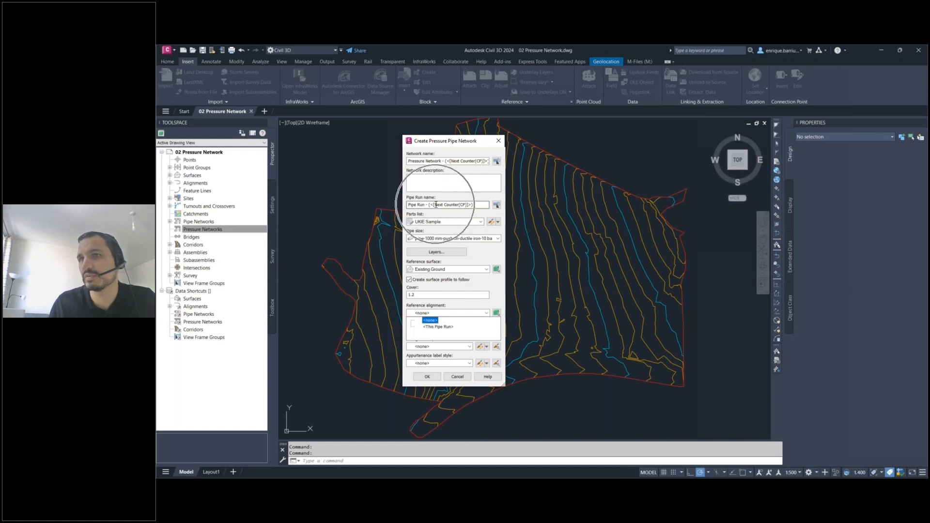
click(442, 327)
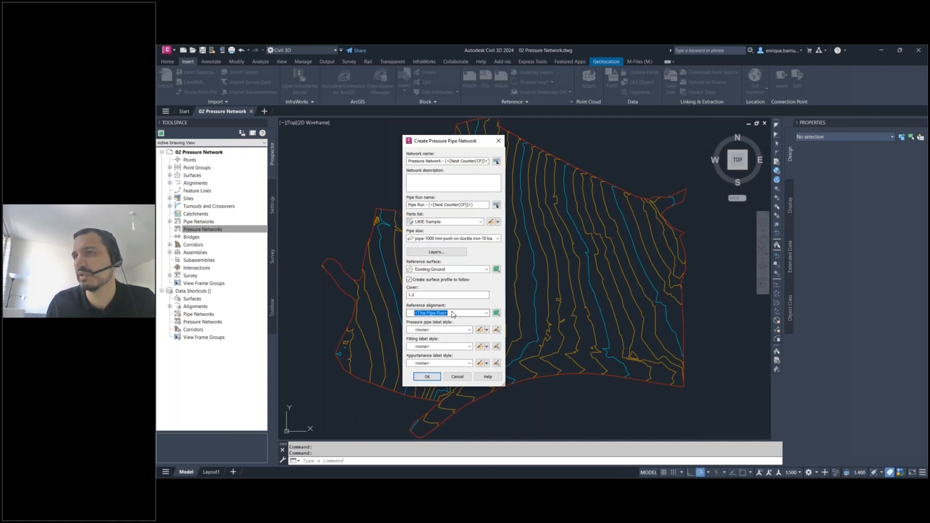
click(428, 378)
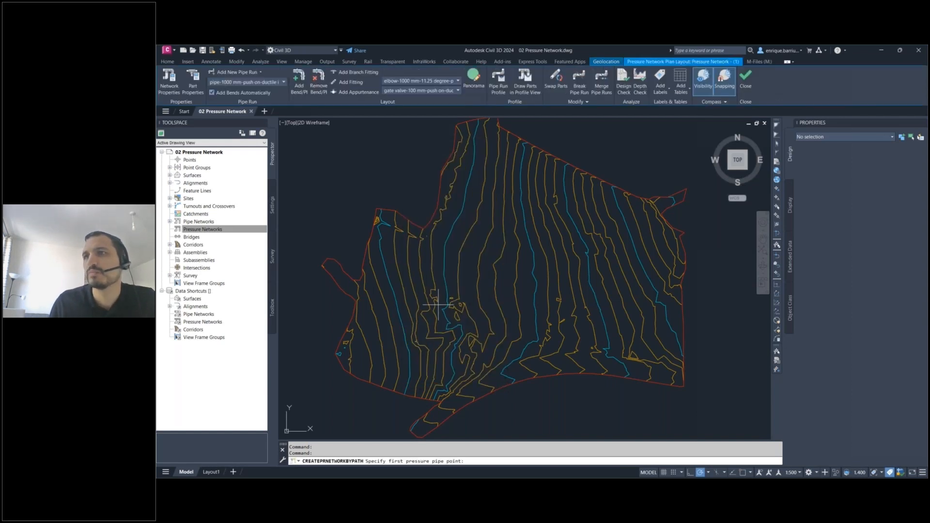
- Draw a three-segment zigzag pressure pipe run about 282 m long from west to east across the surface's middle, and finish it
click(396, 337)
click(467, 291)
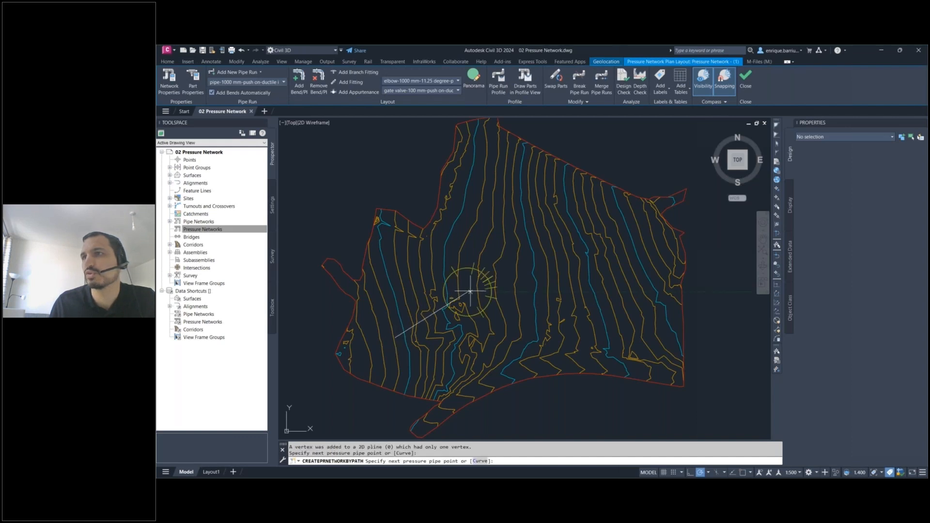
click(567, 314)
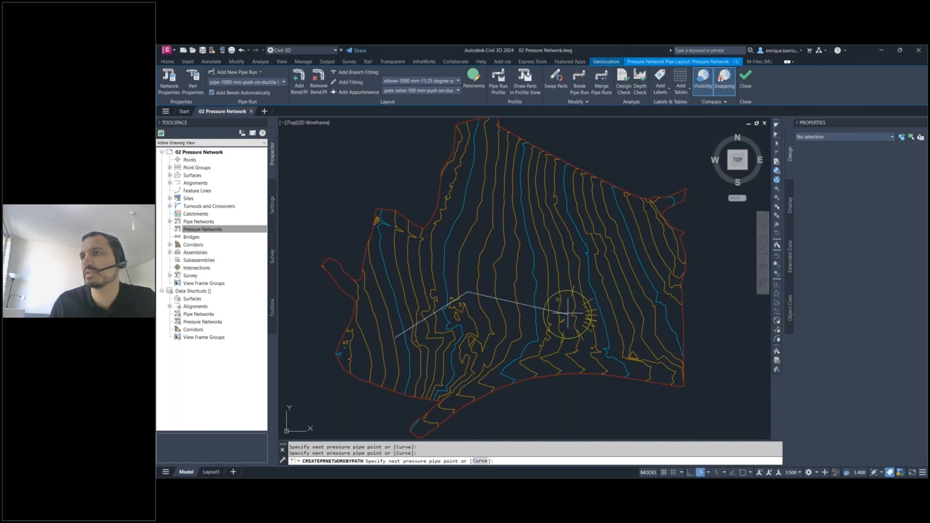
click(619, 279)
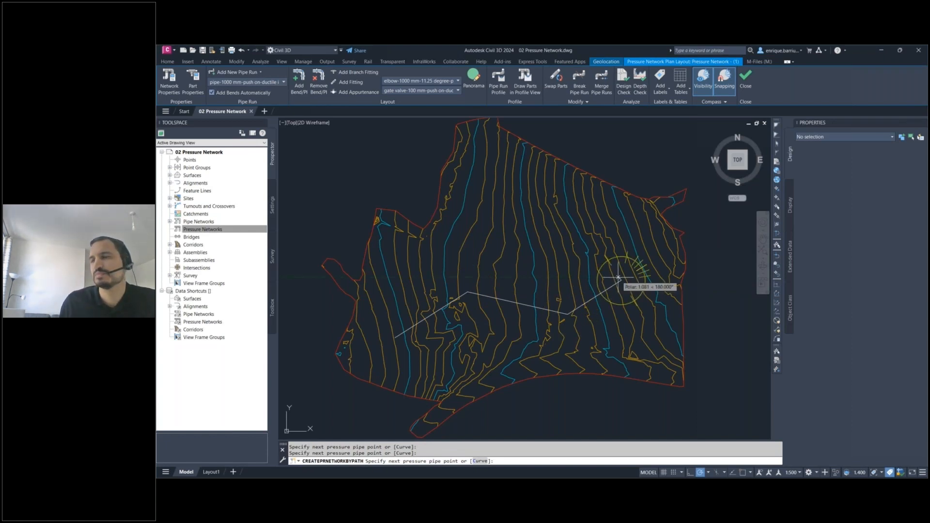
key(Return)
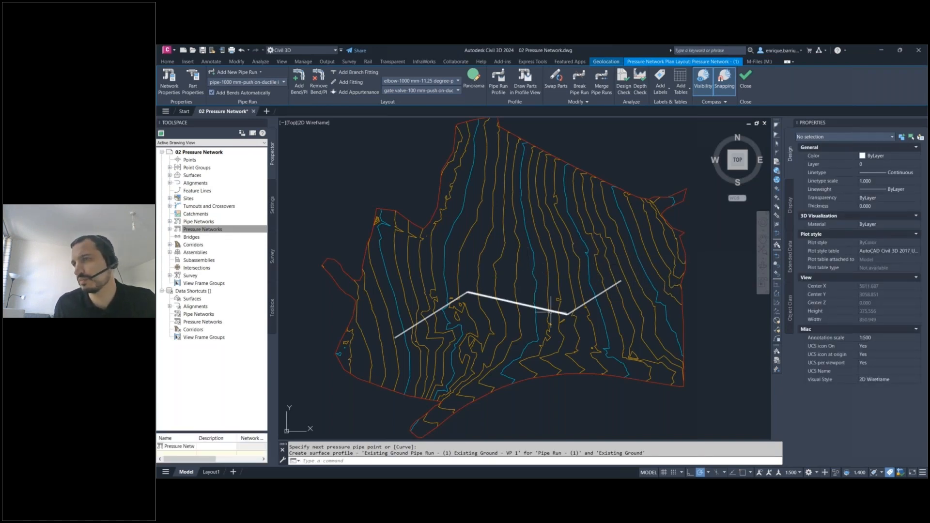
- Open the fitting style of the elbow at the pipe run's eastern bend and show its plan settings
scroll(567, 316, up, 5)
scroll(588, 317, up, 5)
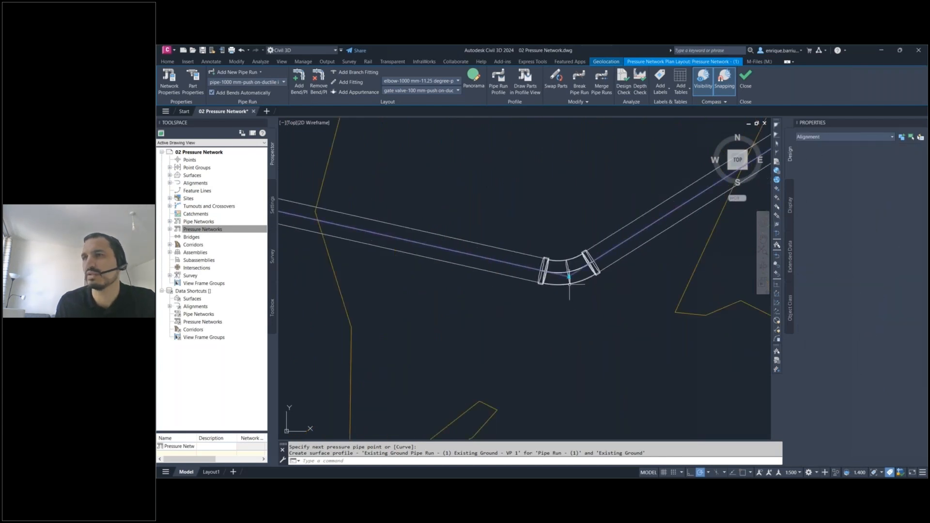
key(Return)
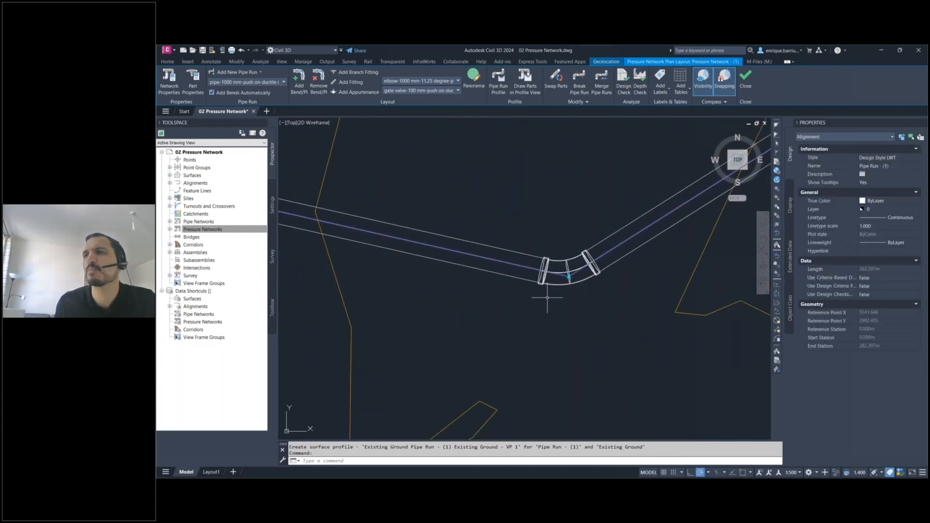
click(555, 283)
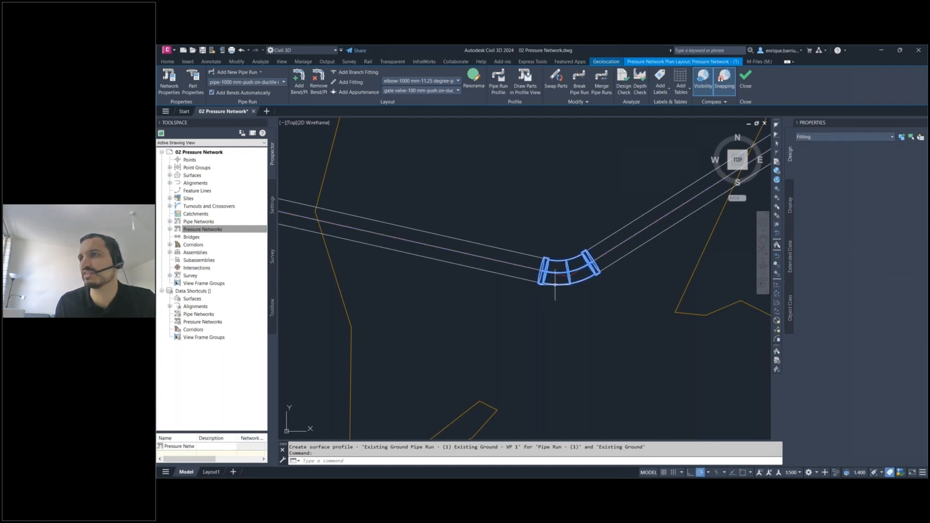
right_click(572, 318)
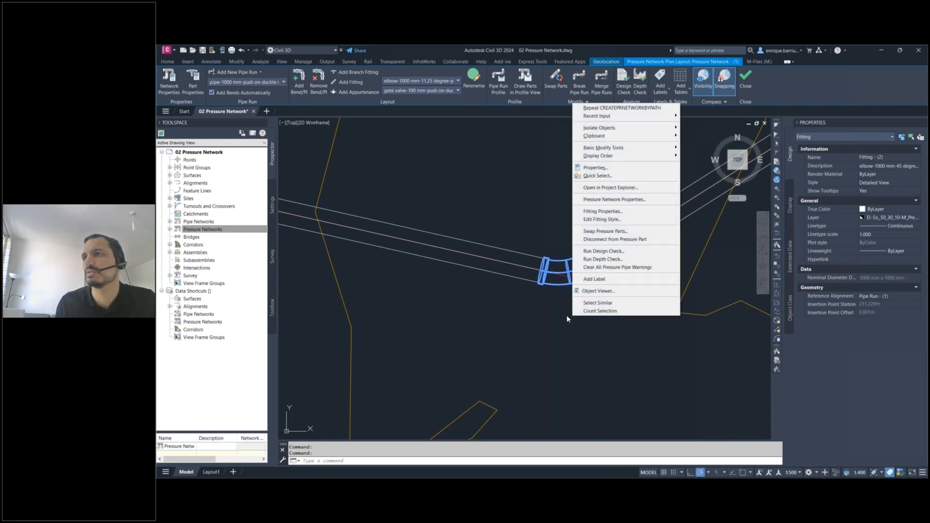
click(605, 213)
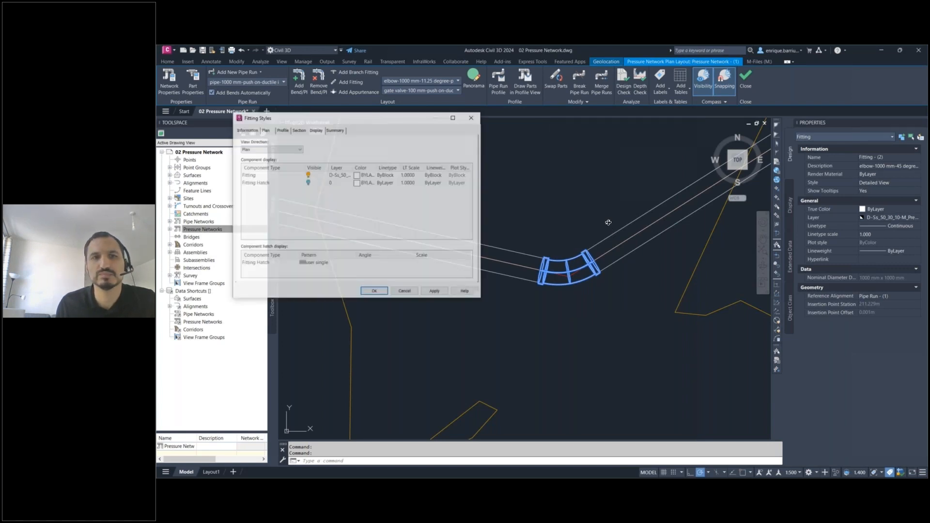
click(265, 131)
drag(325, 121, 332, 140)
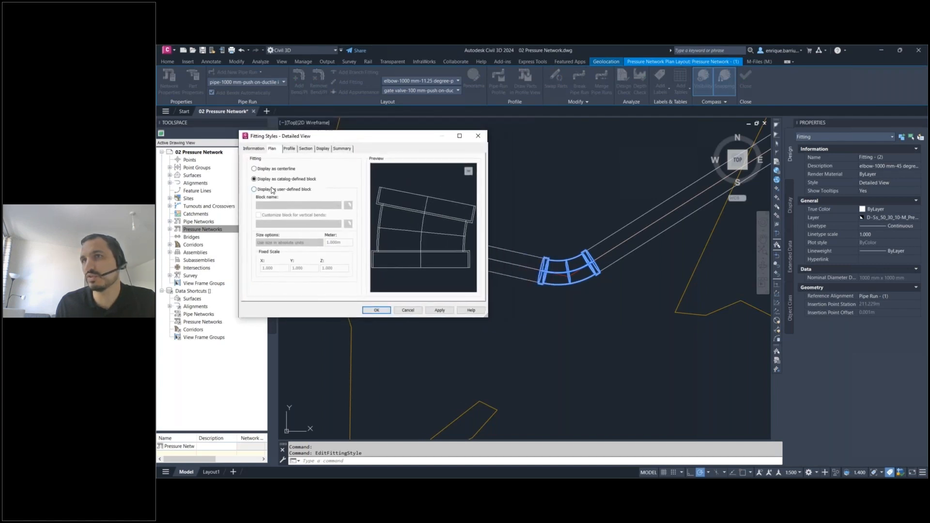
- Try displaying the fitting as a user-defined block with a customized vertical-bend block, review the size options, and return to the catalog-defined block
click(272, 190)
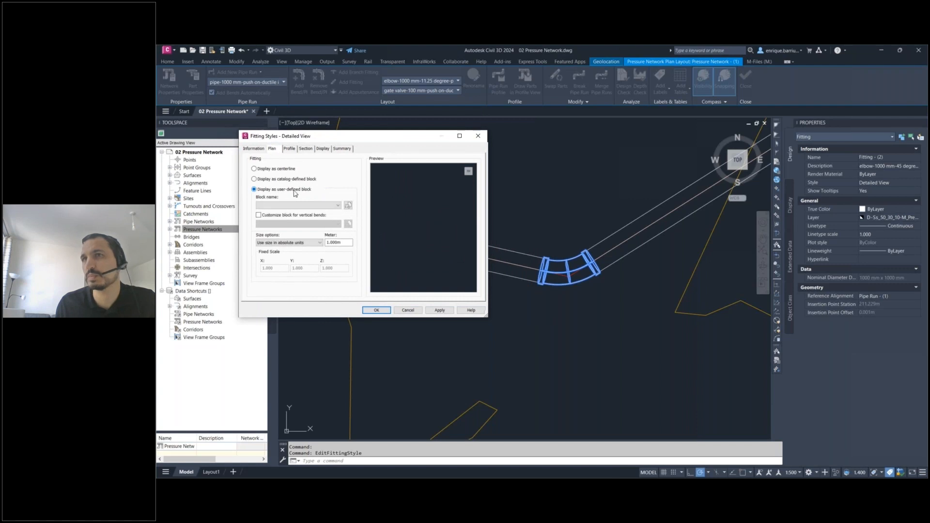
click(283, 217)
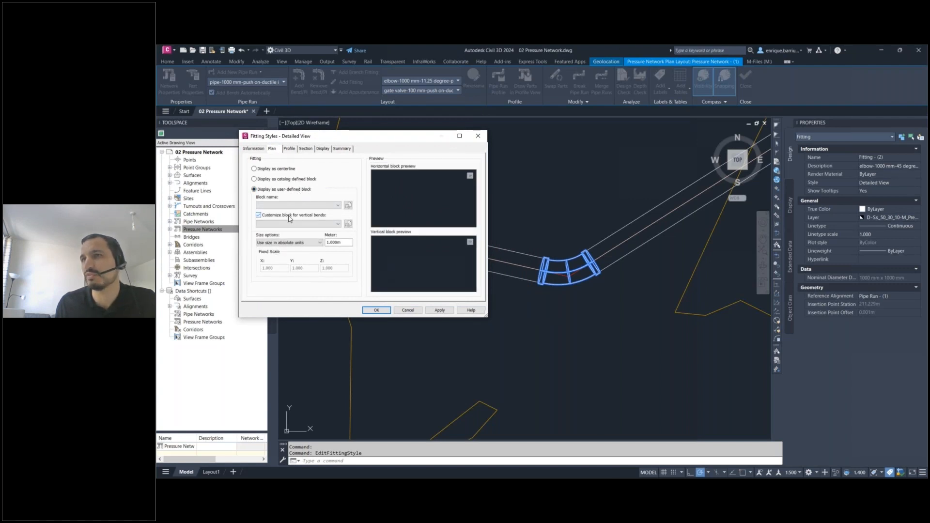
click(416, 260)
click(417, 211)
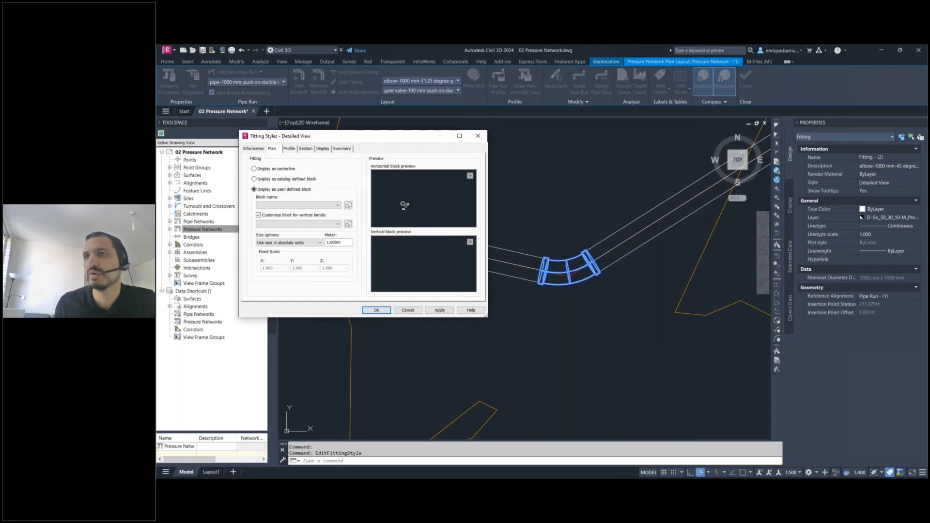
click(314, 243)
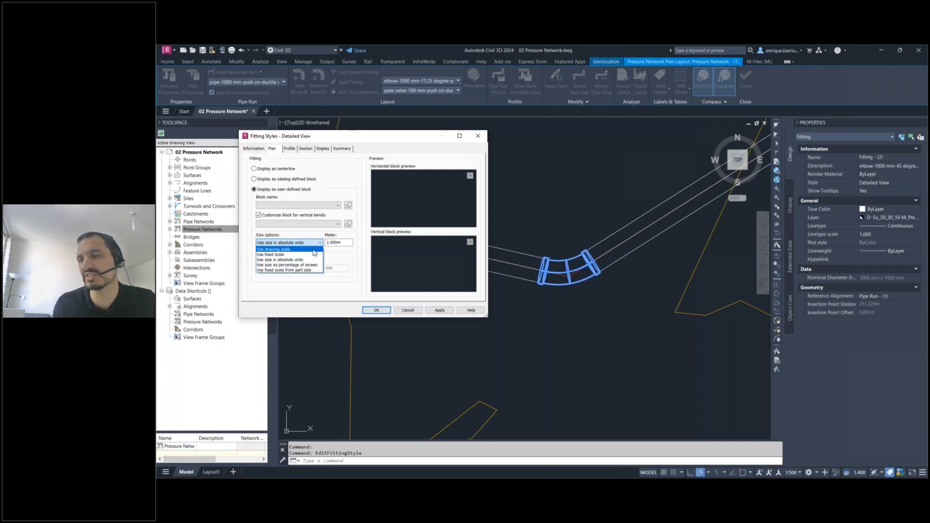
click(315, 260)
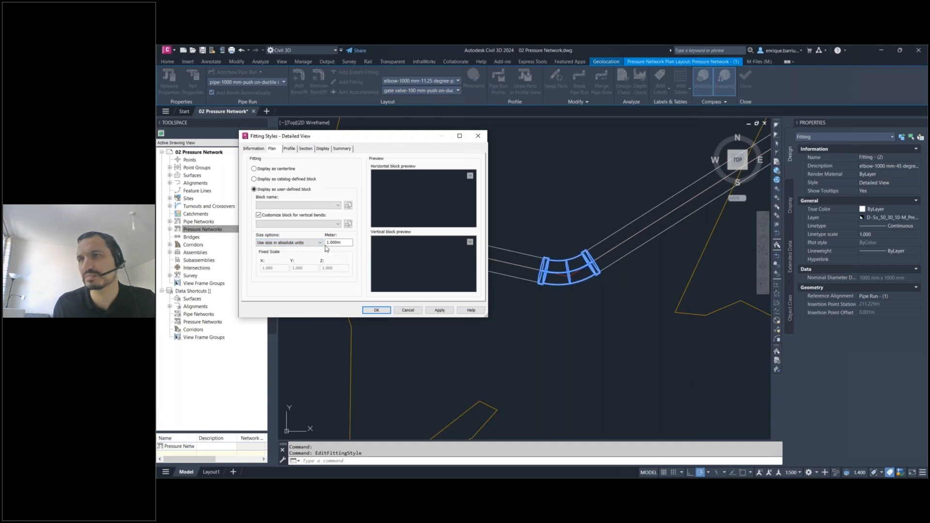
click(283, 180)
- Turn on the Fitting Hatch component in plan view, set its hatch pattern to Solid Fill, and apply and accept the style
click(323, 150)
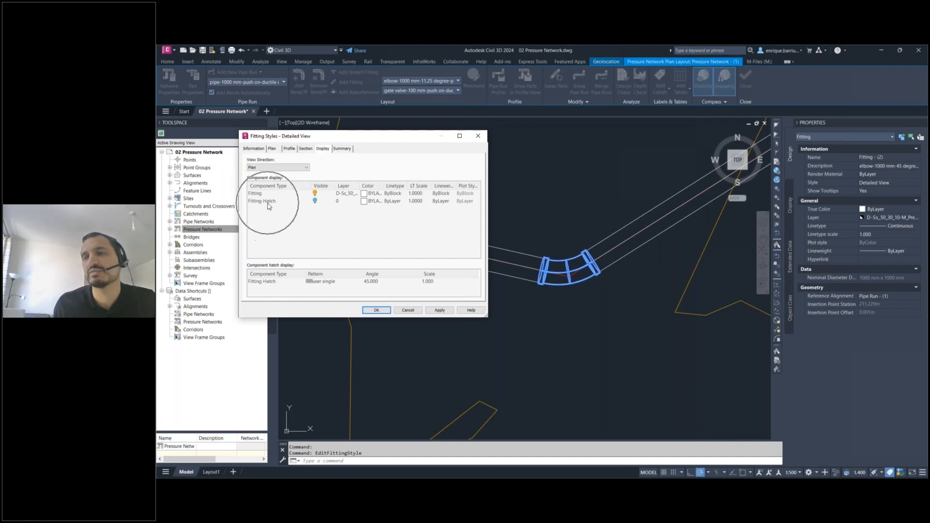
click(315, 201)
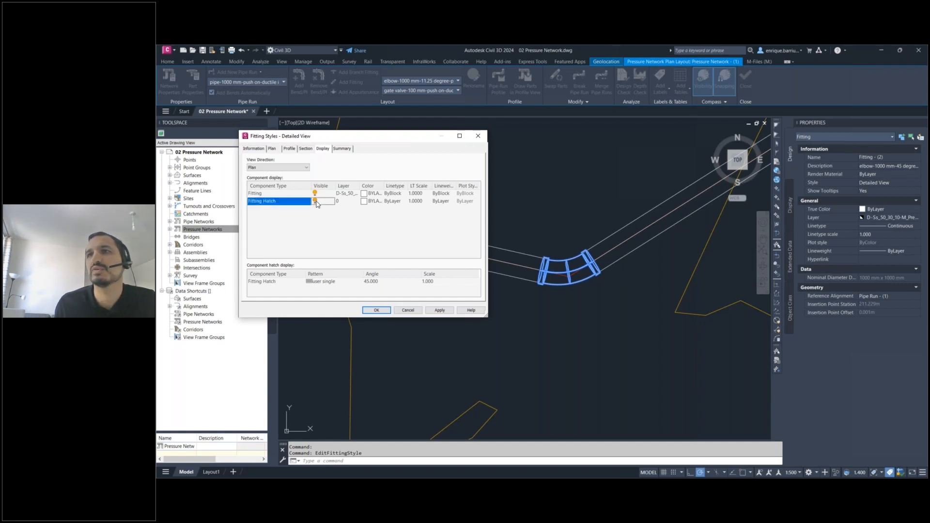
click(328, 284)
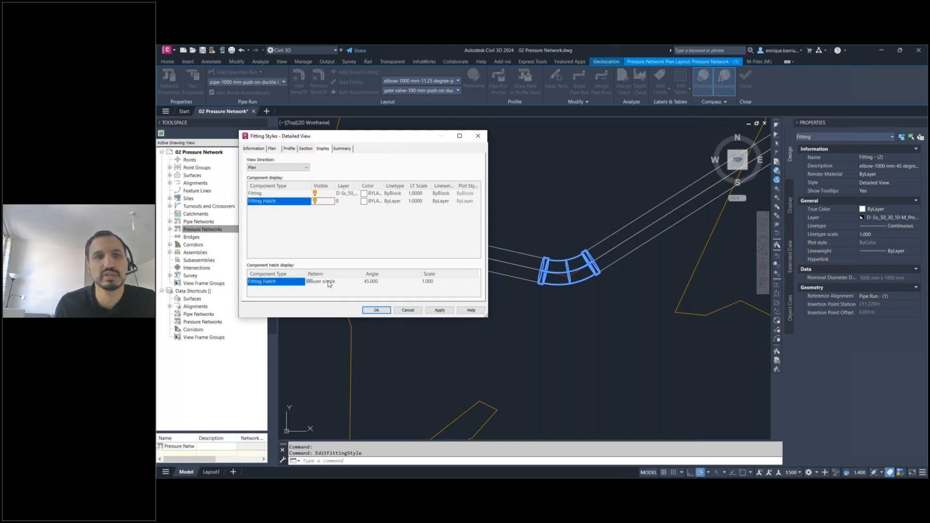
click(328, 284)
click(366, 208)
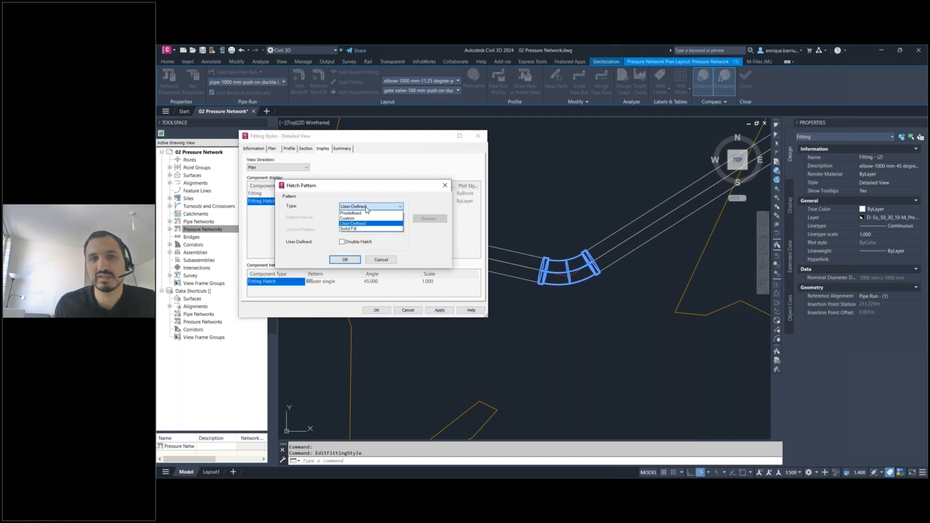
click(352, 229)
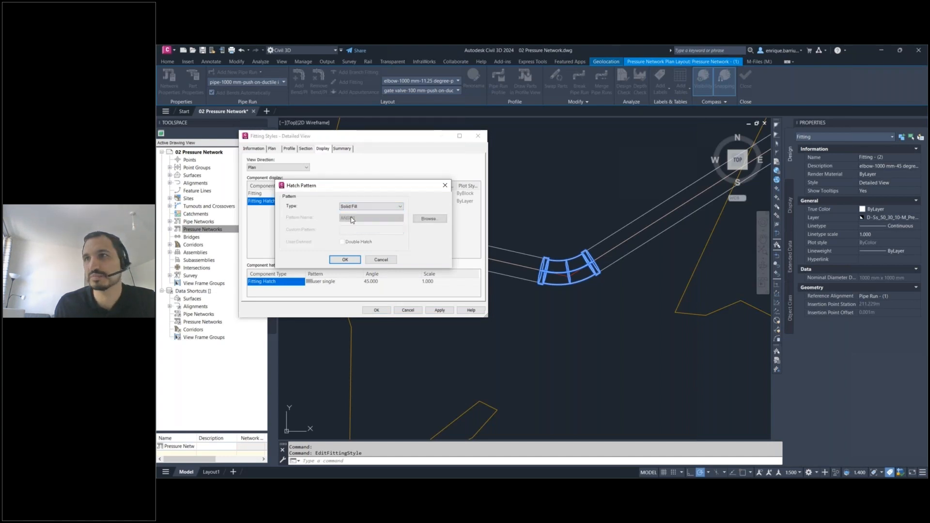
click(344, 260)
click(440, 310)
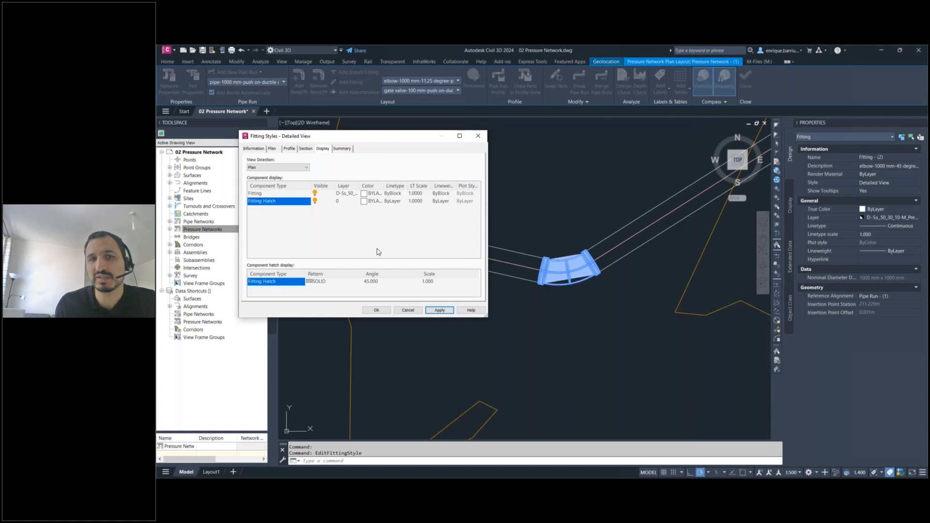
click(376, 310)
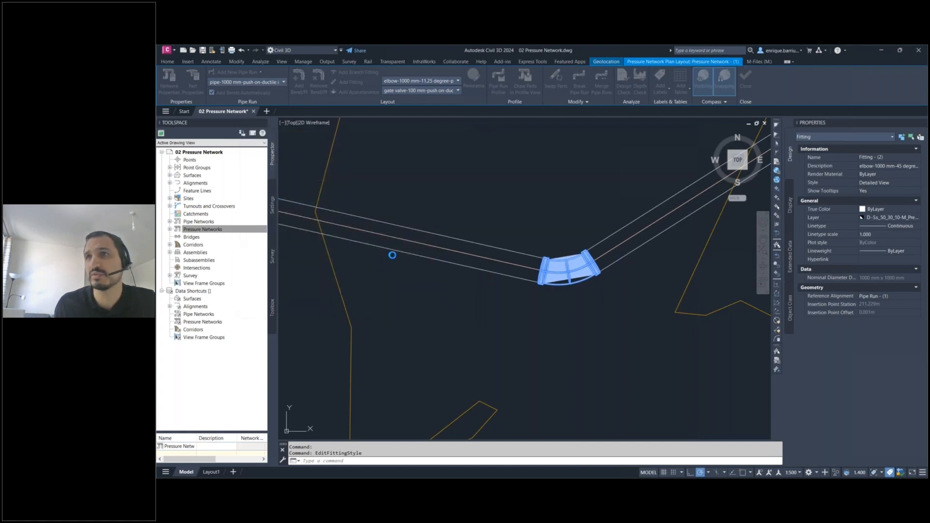
- Examine the hatched fittings along the pipe run and query the PIPENETWORKSYNCMODE system variable
scroll(395, 270, down, 2)
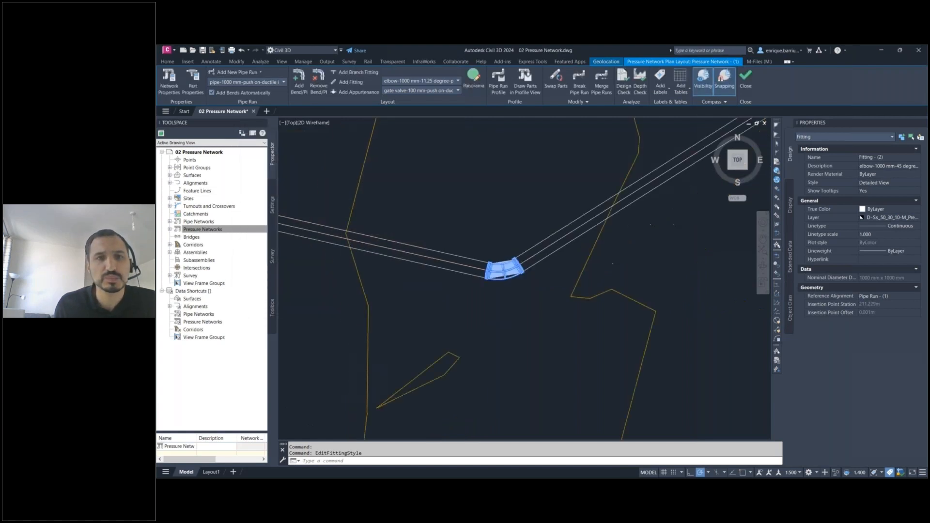
scroll(395, 270, down, 3)
middle_drag(390, 225, 553, 275)
middle_drag(422, 248, 539, 284)
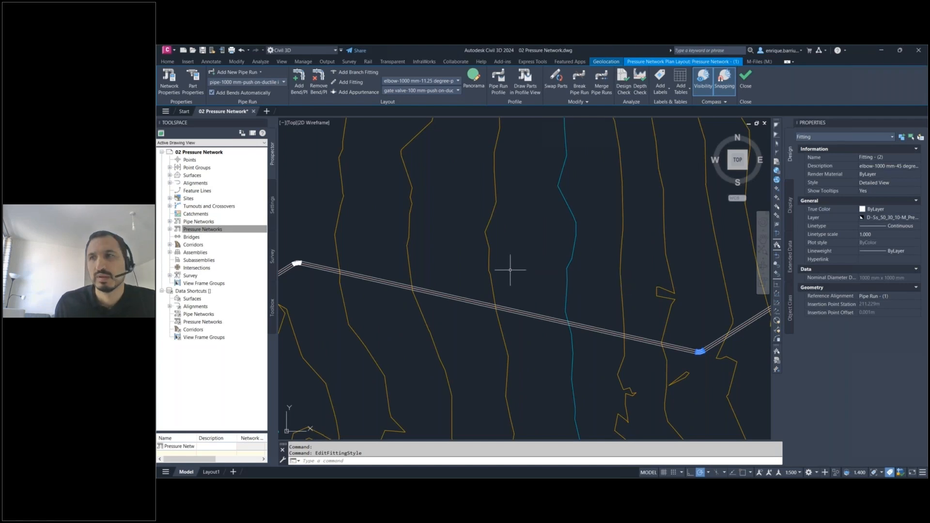
click(418, 455)
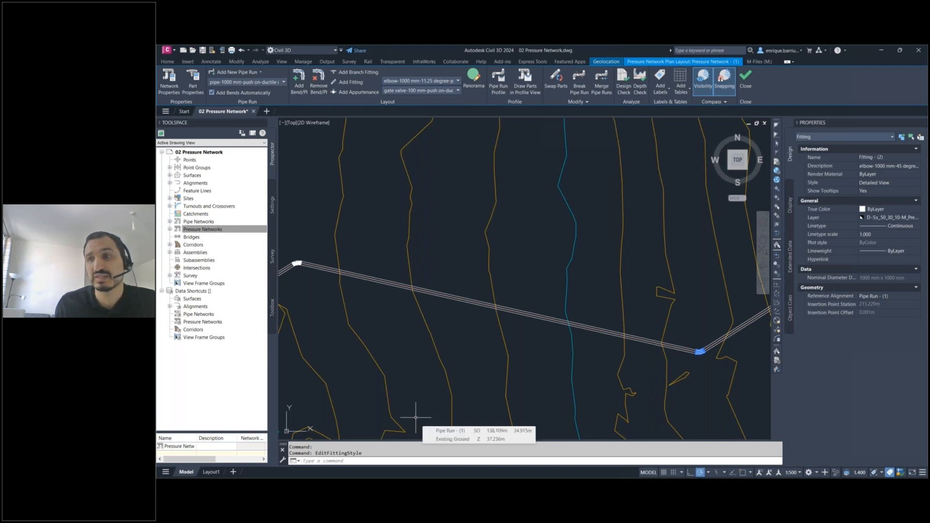
text(pi)
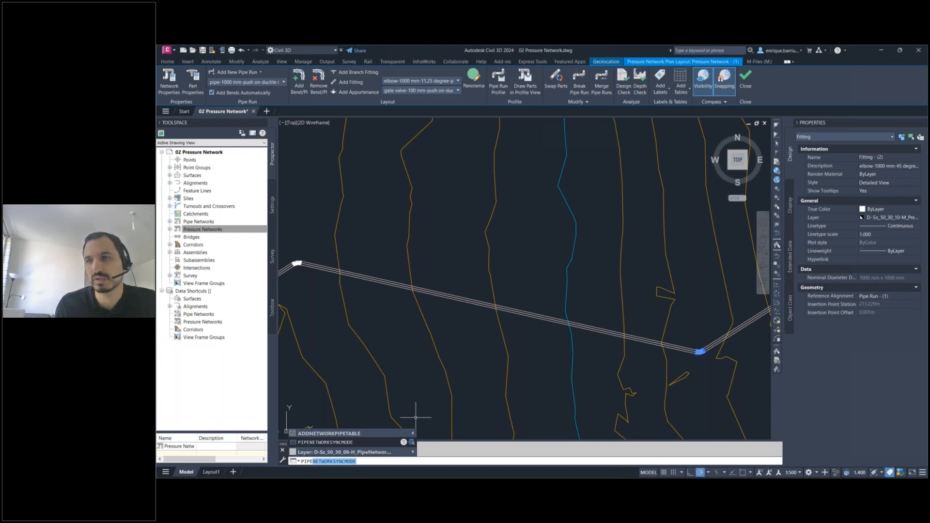
click(360, 461)
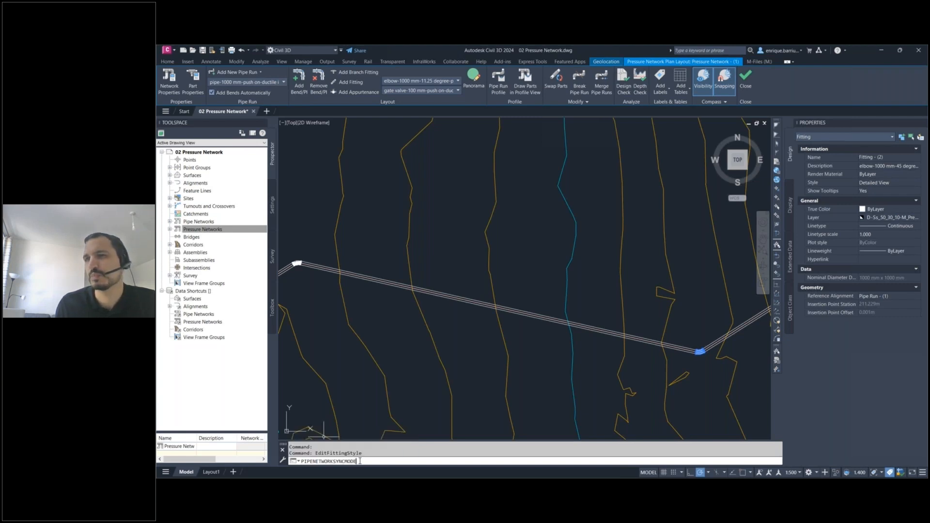
key(Return)
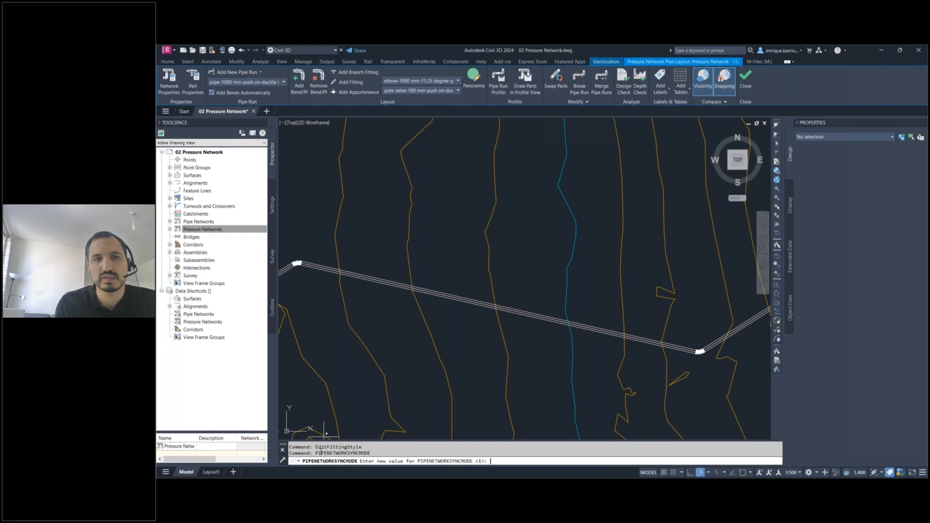
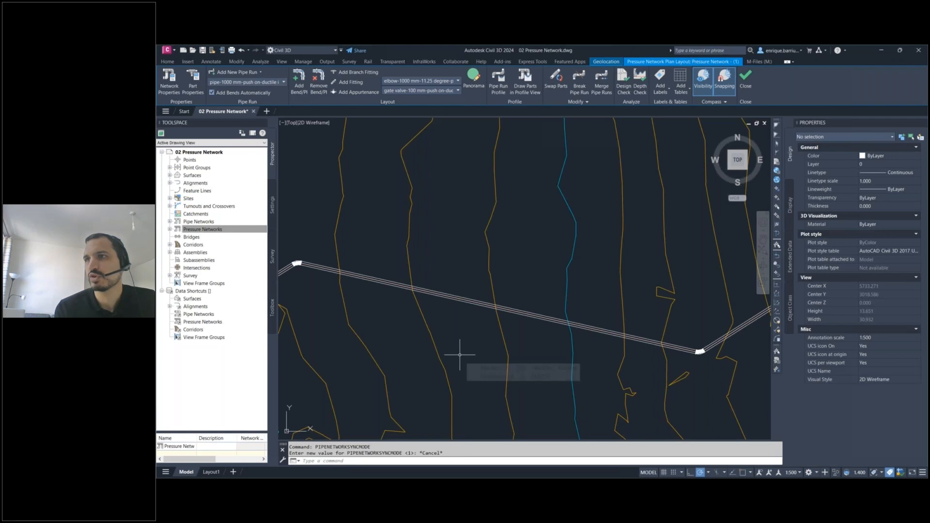
- Select the pipe run's alignment and convert its middle segment to an arc
scroll(428, 324, down, 2)
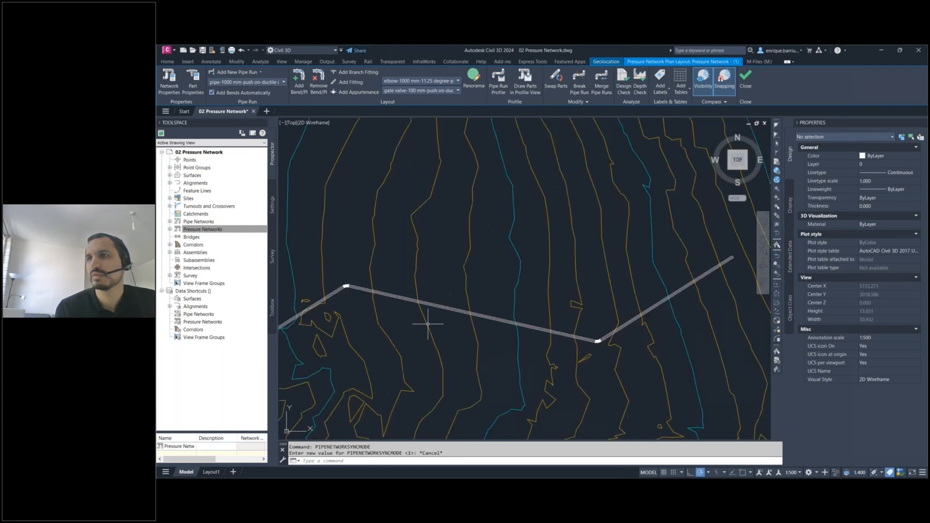
mouse_move(430, 322)
middle_down()
mouse_move(504, 339)
mouse_move(516, 313)
middle_up()
scroll(517, 313, up, 6)
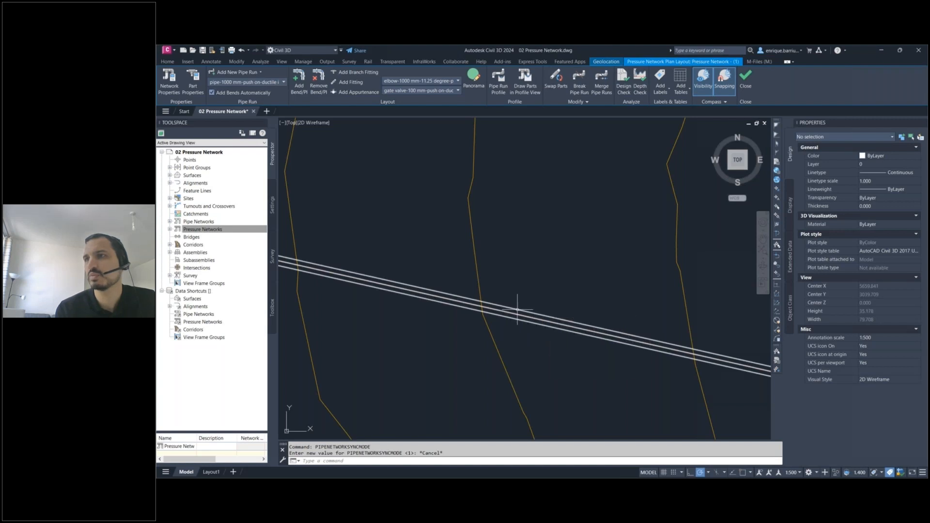
click(518, 308)
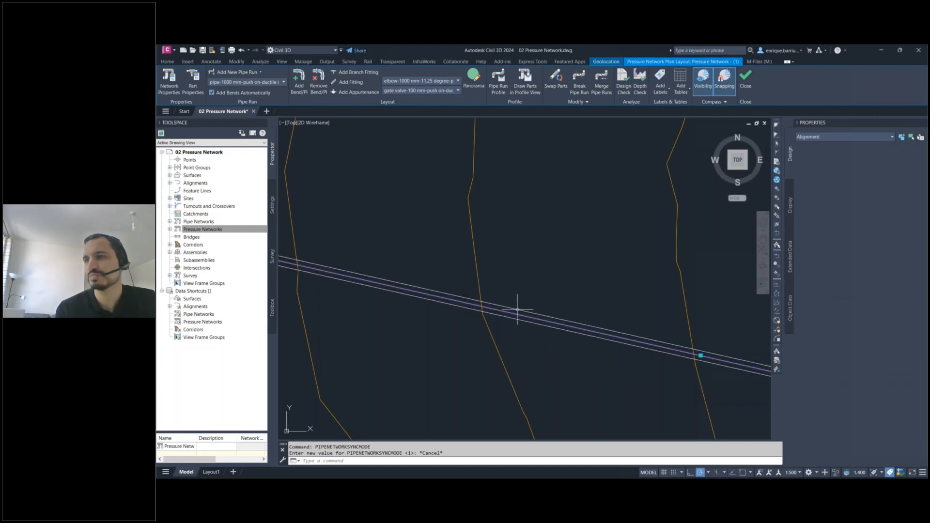
scroll(517, 309, down, 4)
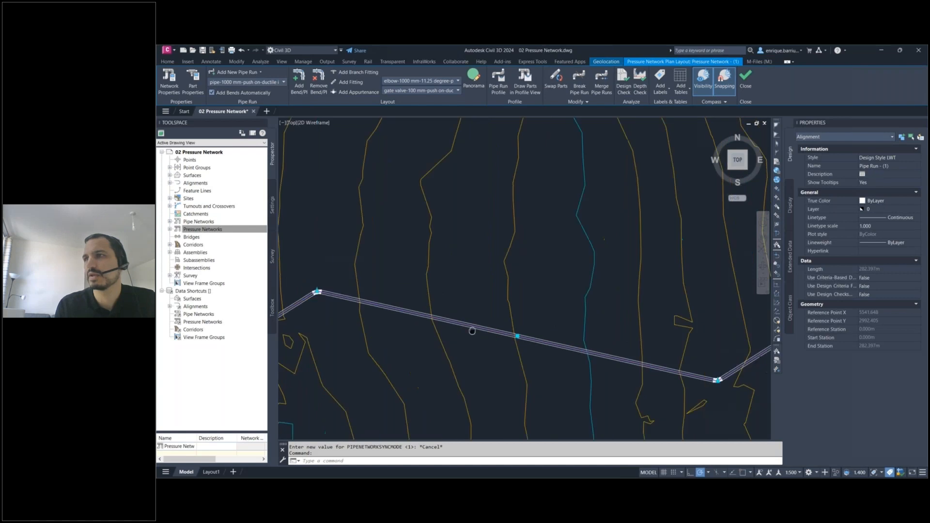
middle_drag(508, 330, 427, 334)
mouse_move(432, 341)
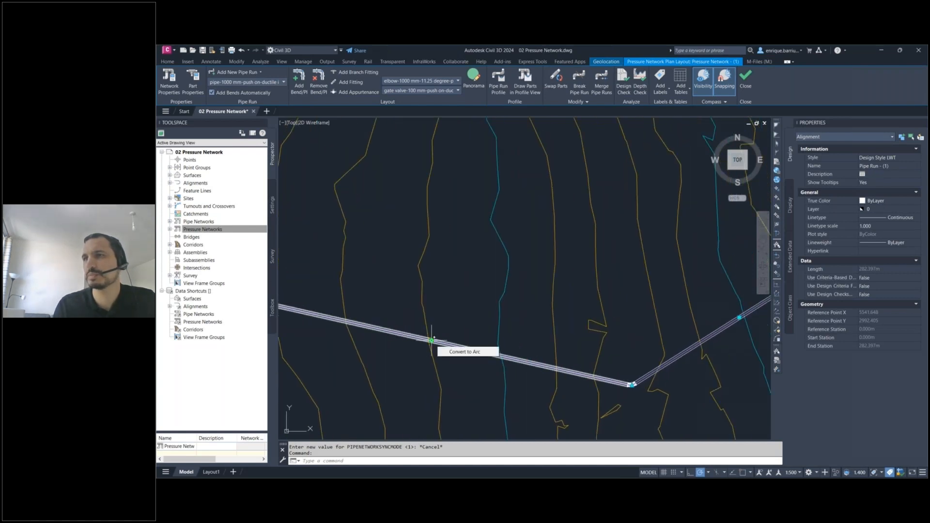
click(466, 352)
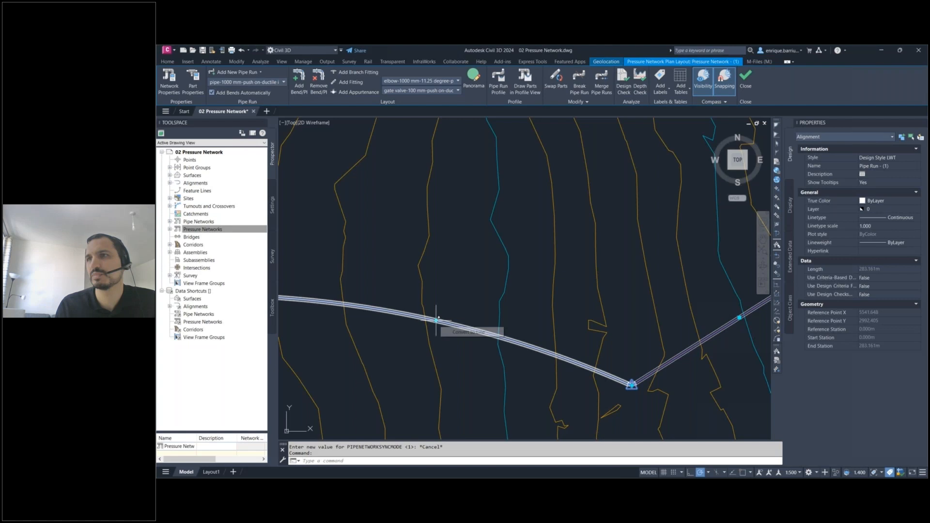
- Stretch the midpoint of the arc segment northward to increase its curvature
click(437, 320)
click(441, 282)
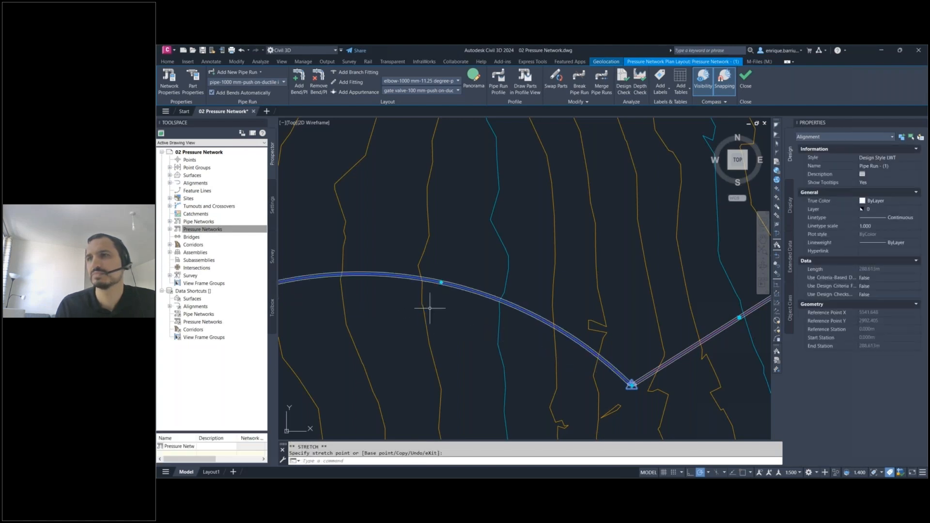
scroll(430, 309, down, 1)
middle_drag(429, 309, 460, 318)
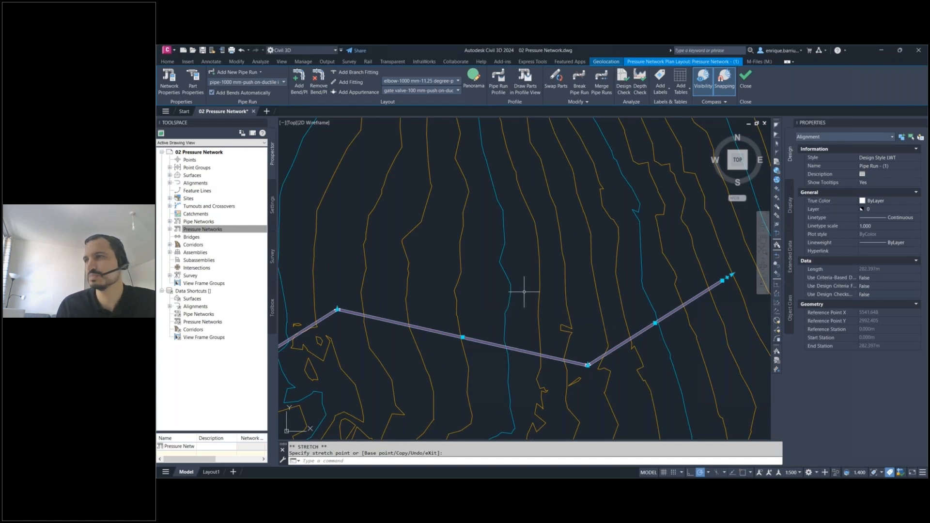
middle_drag(590, 297, 501, 296)
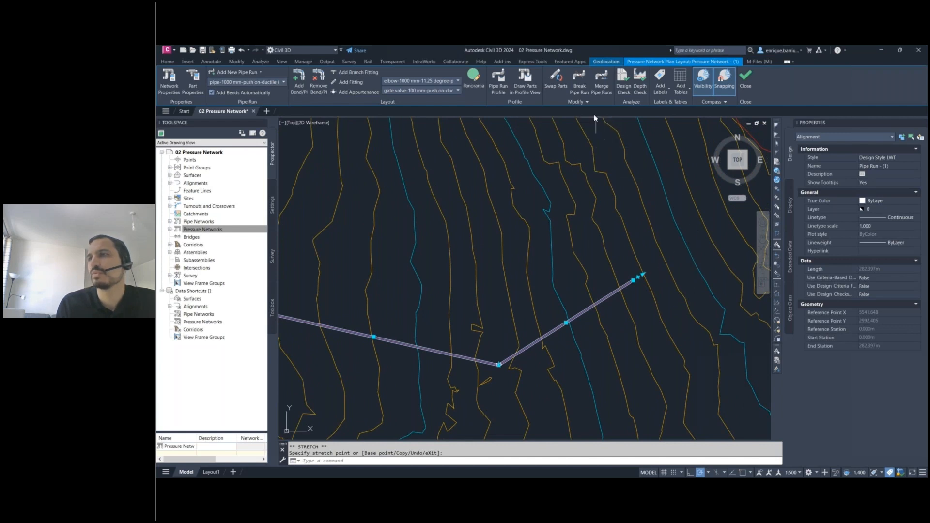
click(589, 102)
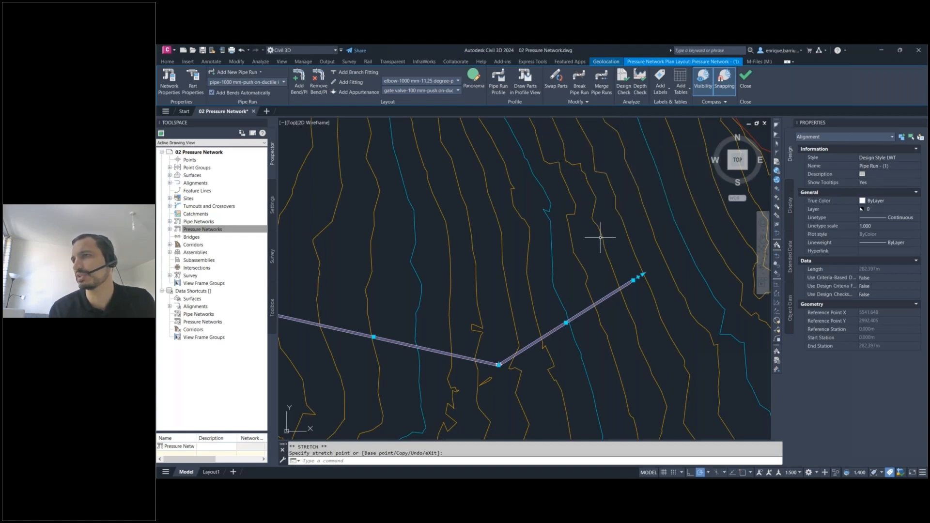
- Create a gravity pipe network by layout, keeping the default name and the Standard parts list
scroll(662, 242, down, 2)
middle_drag(661, 243, 517, 277)
key(Escape)
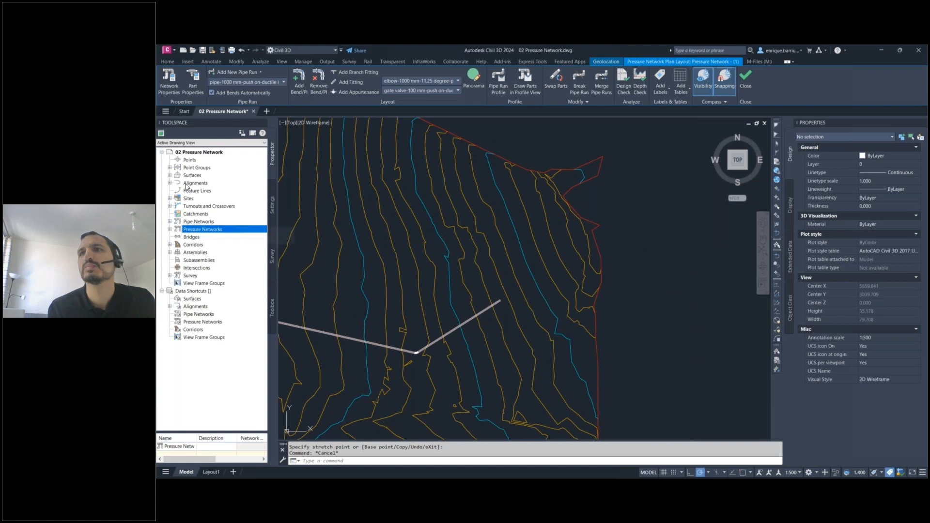
right_click(210, 223)
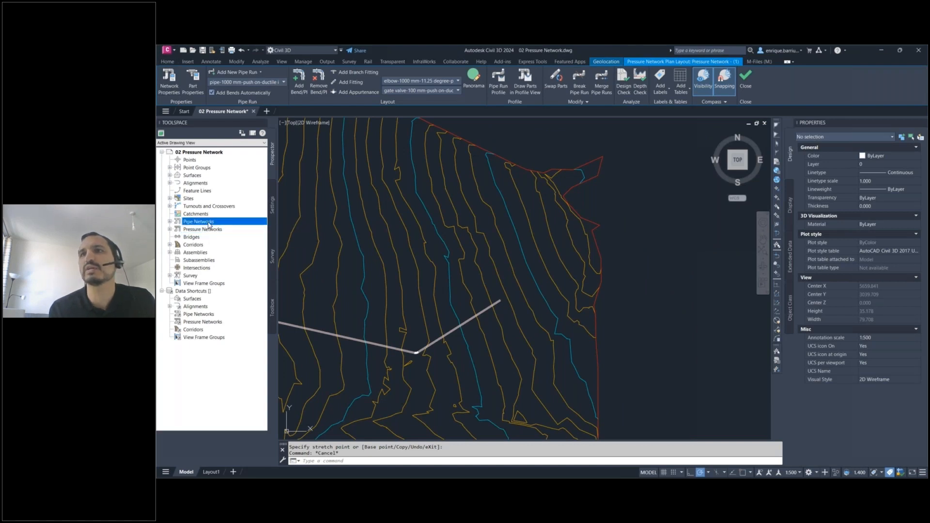
click(170, 222)
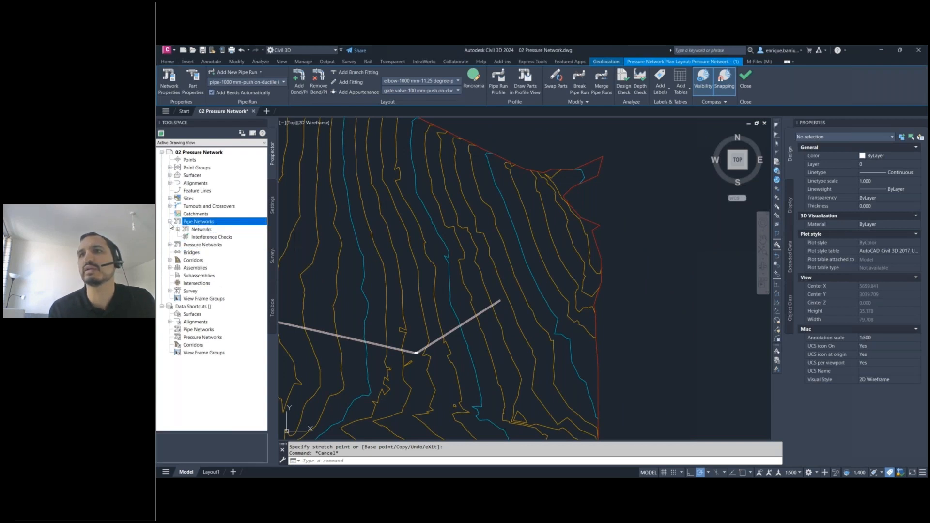
right_click(198, 231)
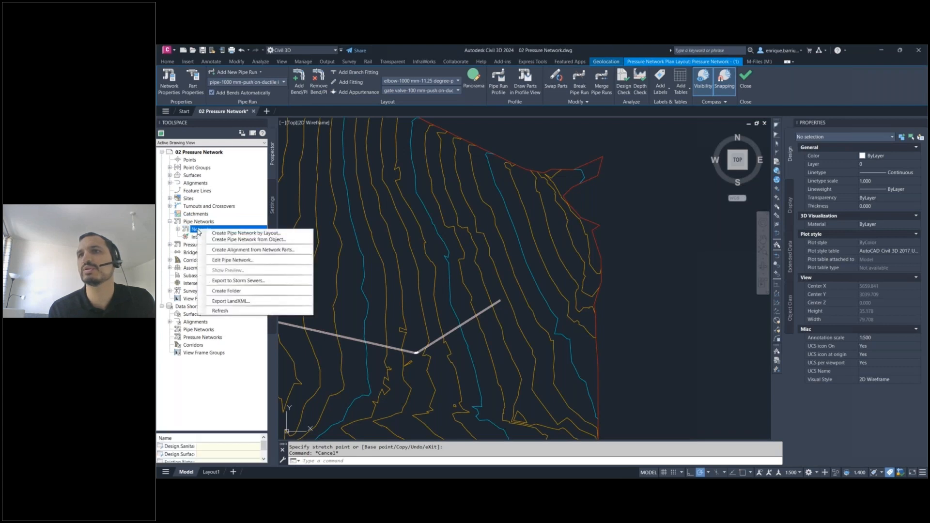
click(240, 234)
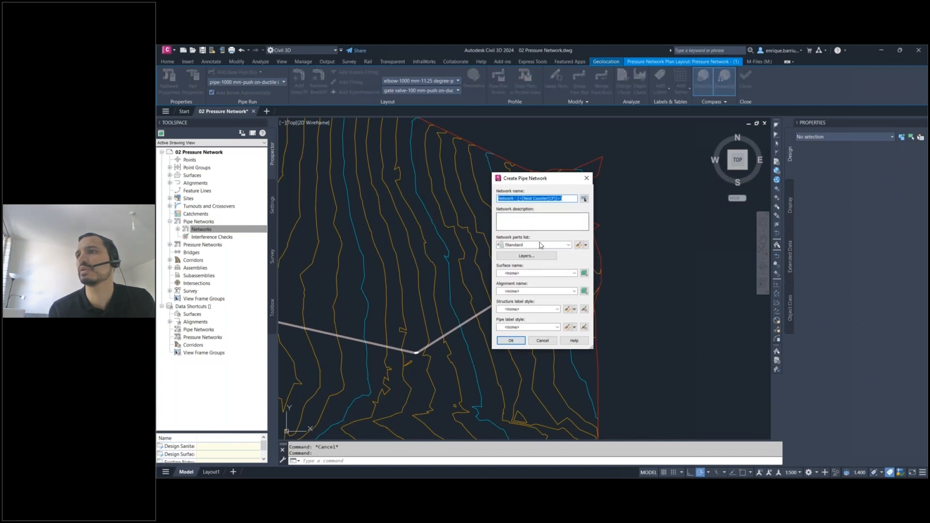
click(518, 344)
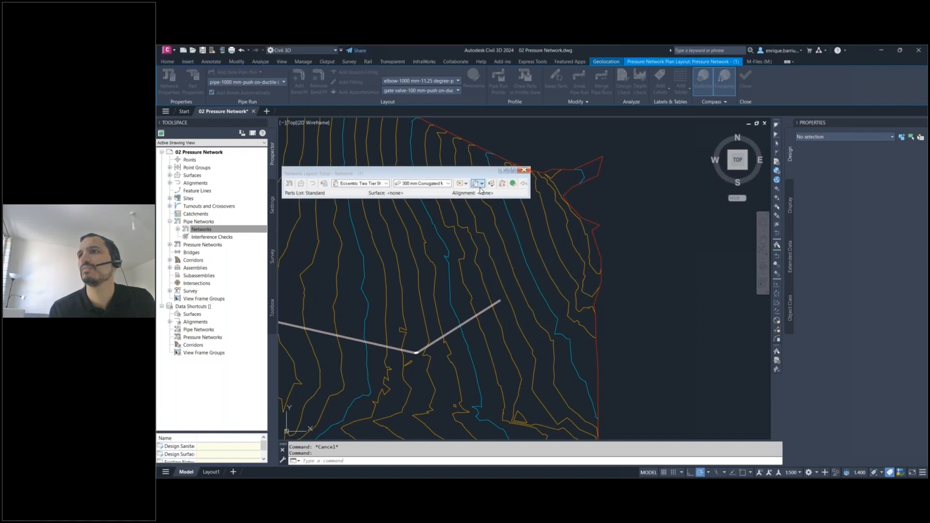
- Lay out one 300 mm corrugated pipe with a structure at each end, just east of the pressure pipe run's end
click(481, 185)
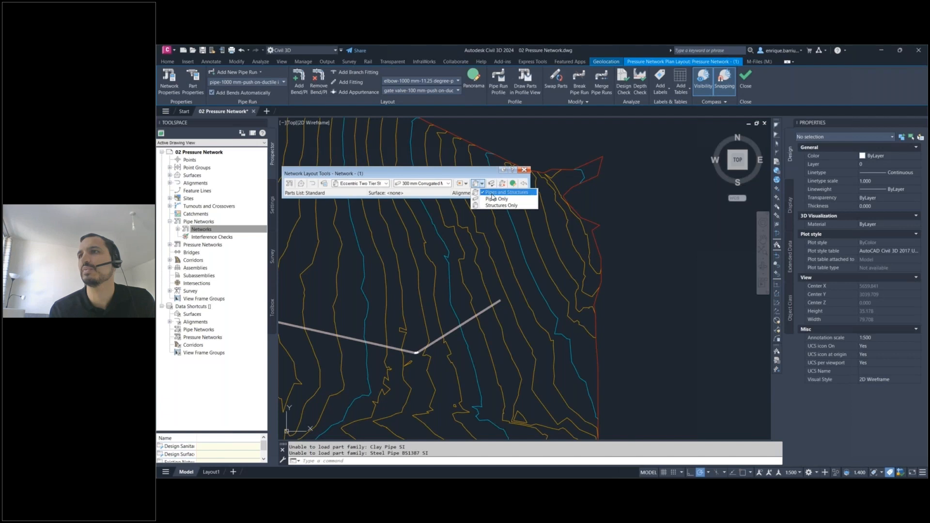
click(492, 194)
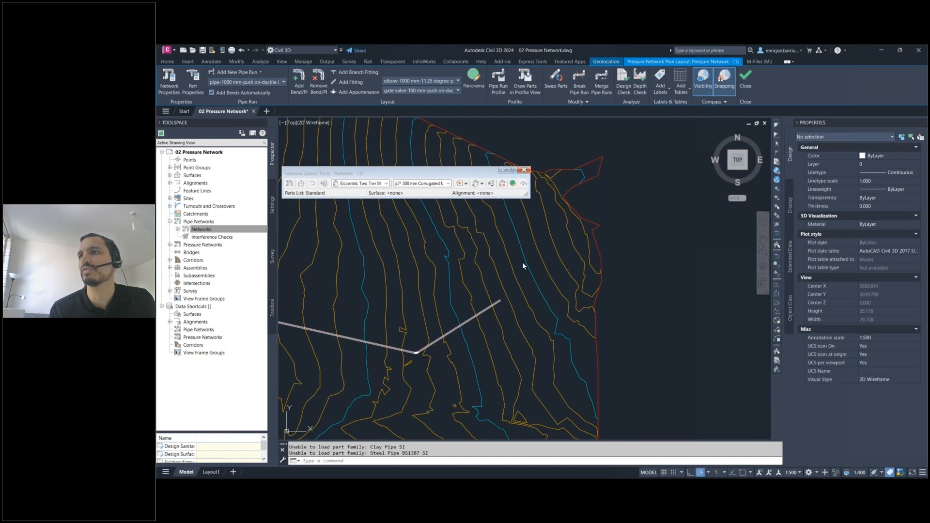
click(528, 292)
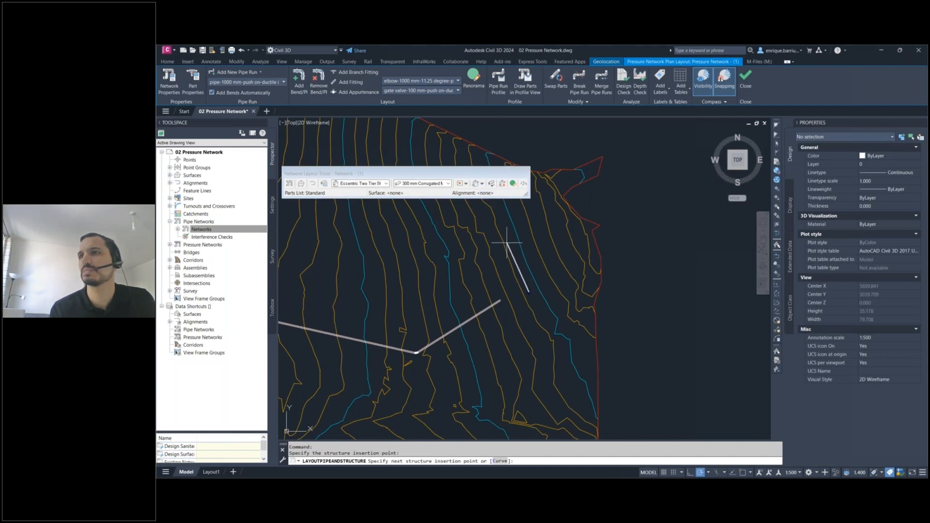
click(506, 218)
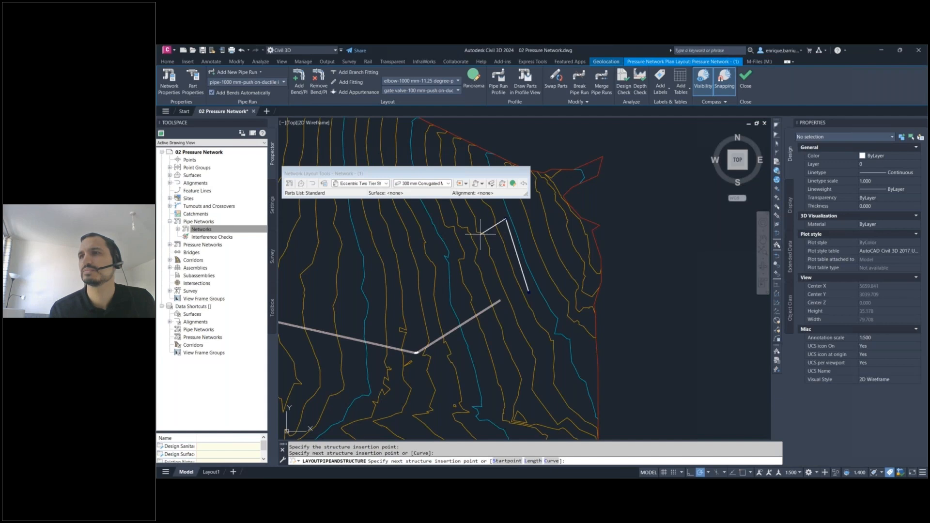
key(Return)
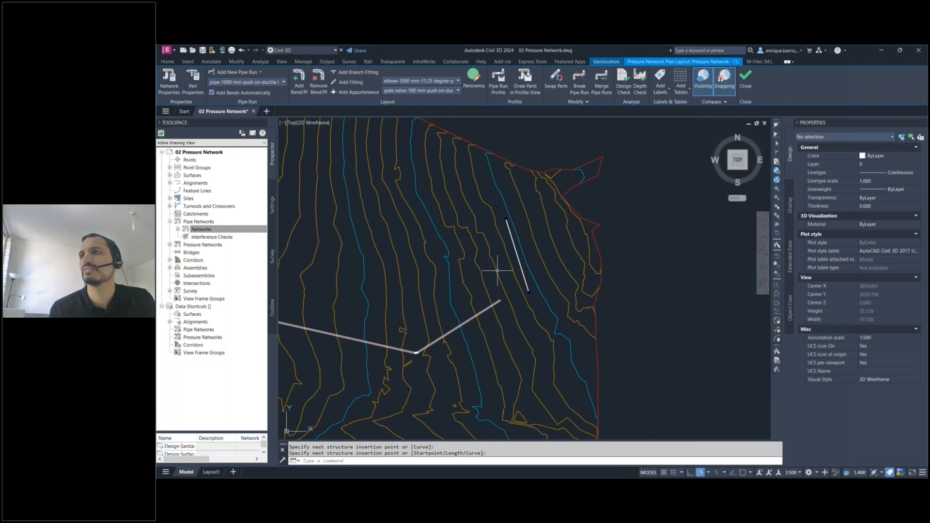
- Connect the eastern pressure pipe of the pipe run to the southern structure of the gravity network
scroll(500, 272, up, 2)
scroll(503, 274, up, 2)
middle_drag(658, 132, 608, 120)
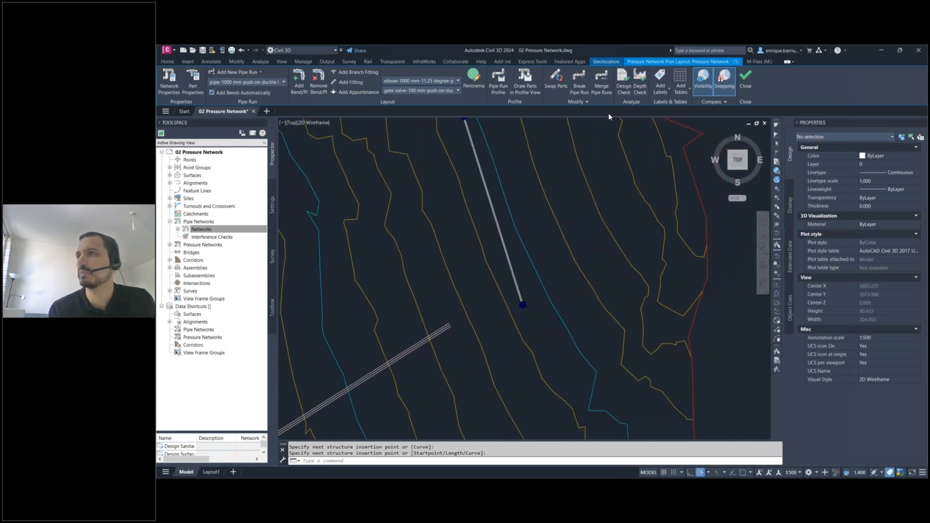
click(586, 101)
click(583, 142)
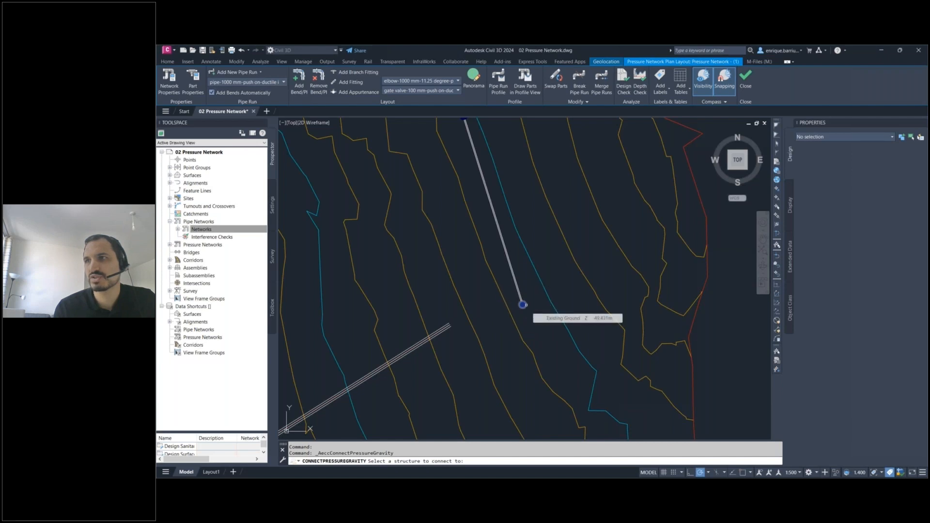
click(522, 305)
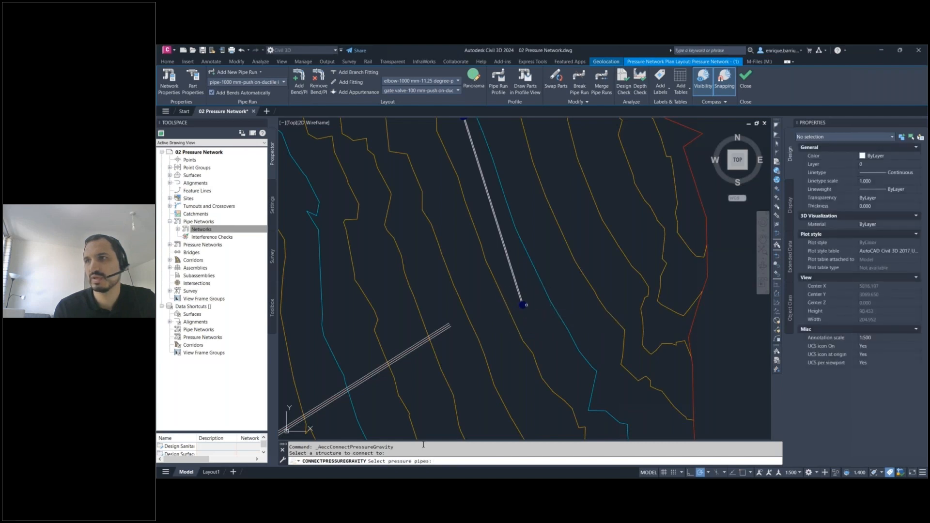
click(444, 331)
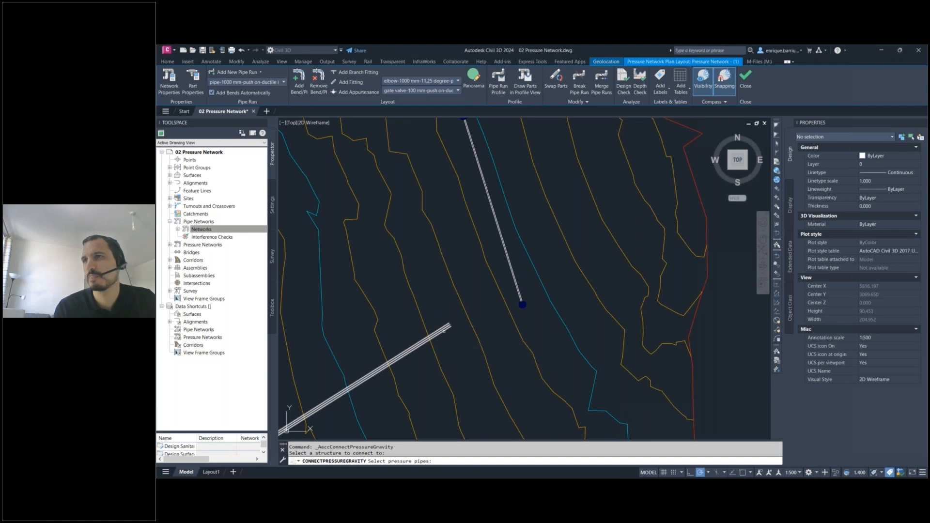
click(444, 331)
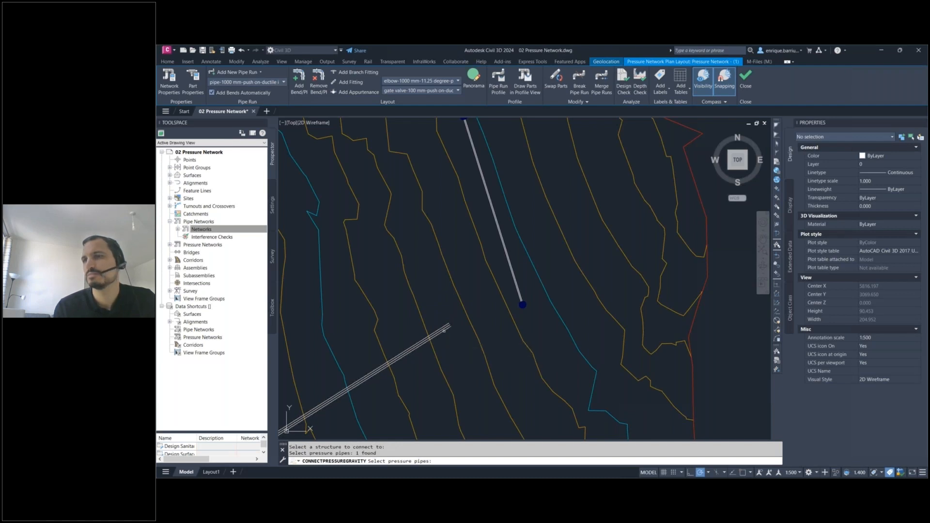
key(Return)
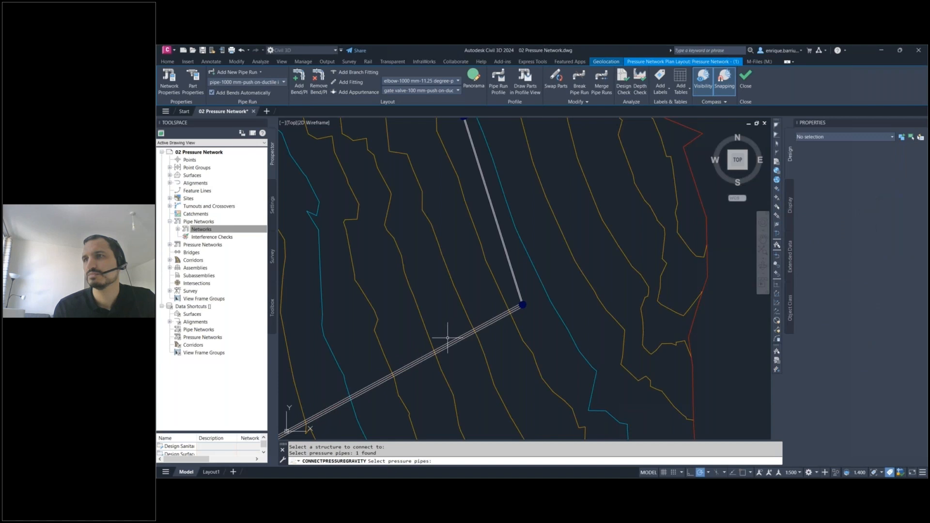
key(Return)
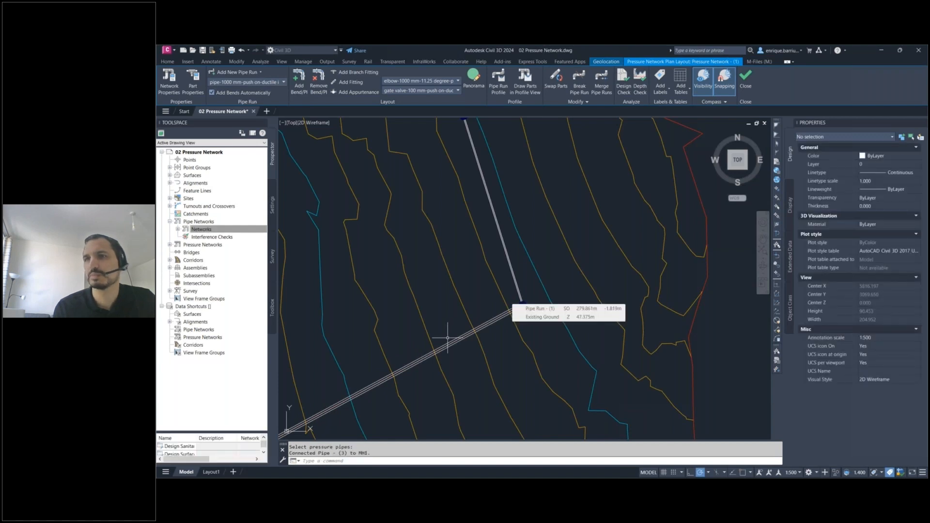
- Move the connected structure westward so that both the gravity pipe and the pressure pipe follow it
click(523, 305)
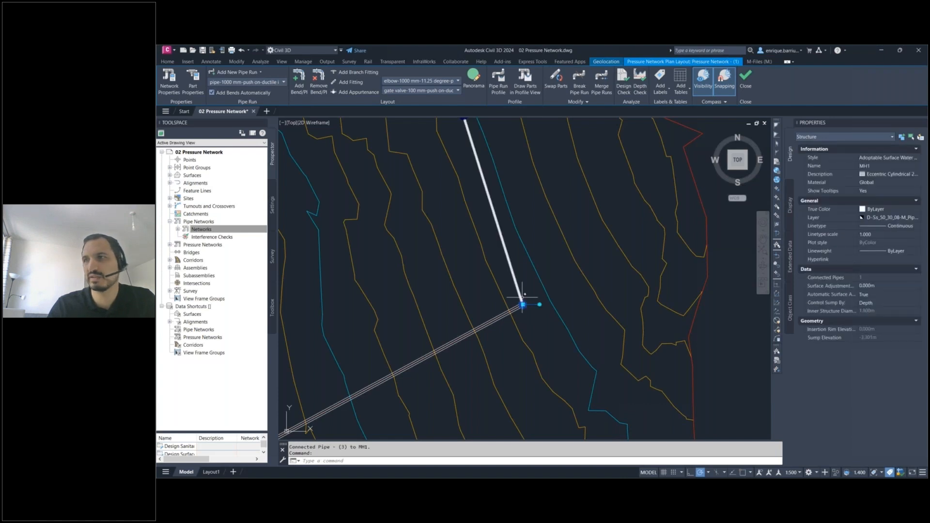
click(523, 305)
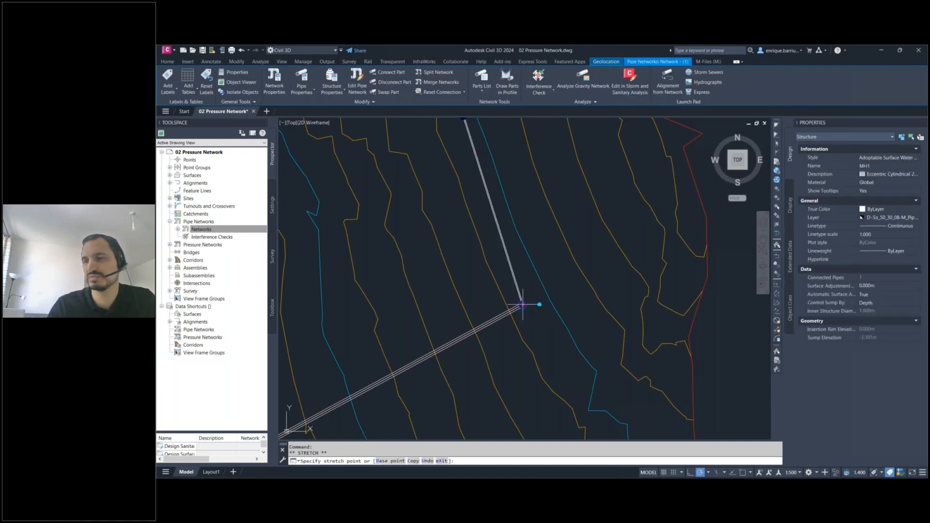
click(465, 286)
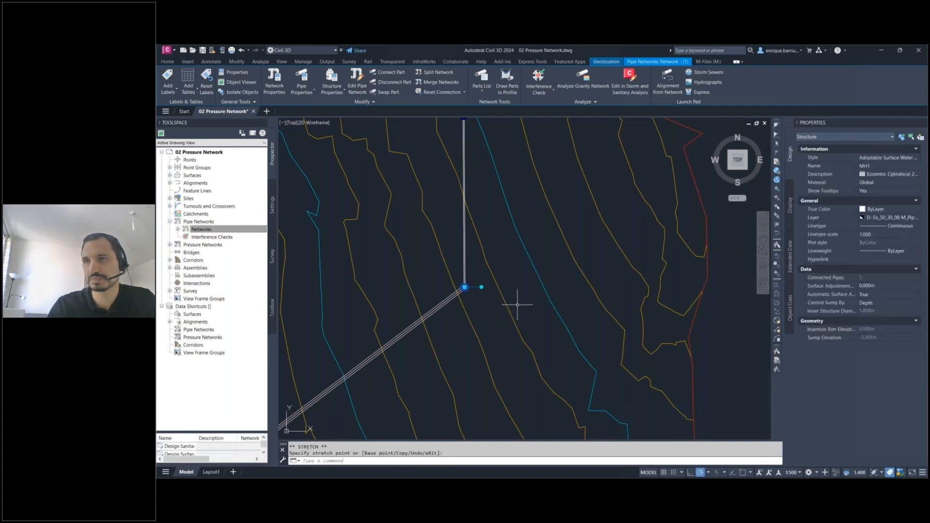
key(Escape)
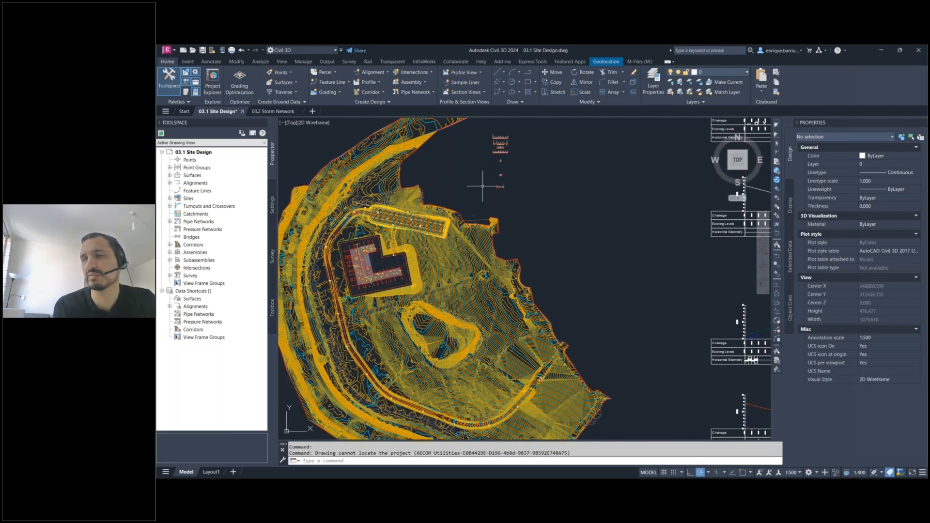
- Look over the site design in Project Explorer, close it, and reopen it on the Access Road assembly selected in the drawing
click(213, 82)
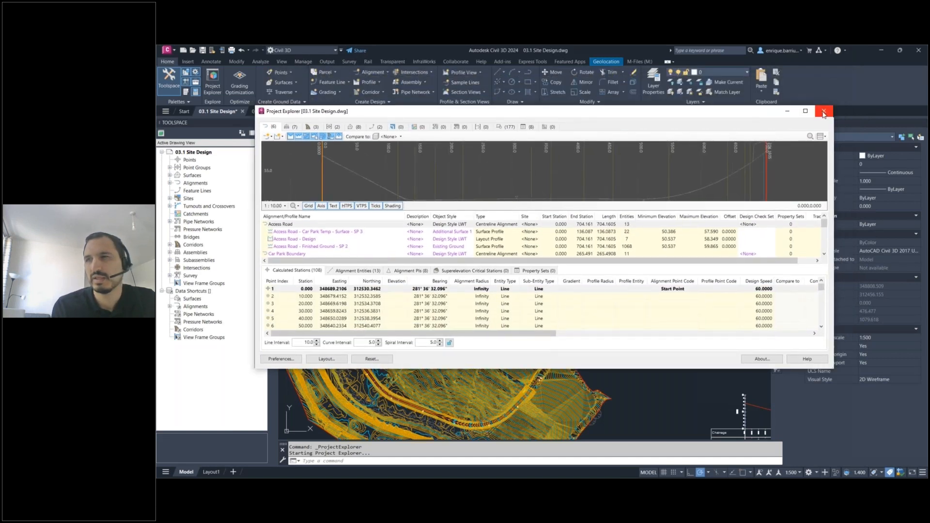
click(824, 112)
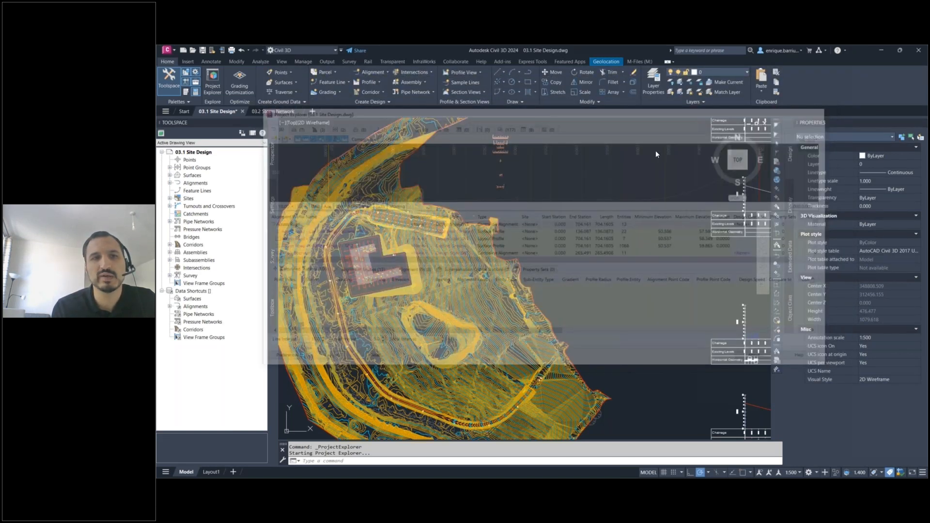
scroll(503, 141, up, 10)
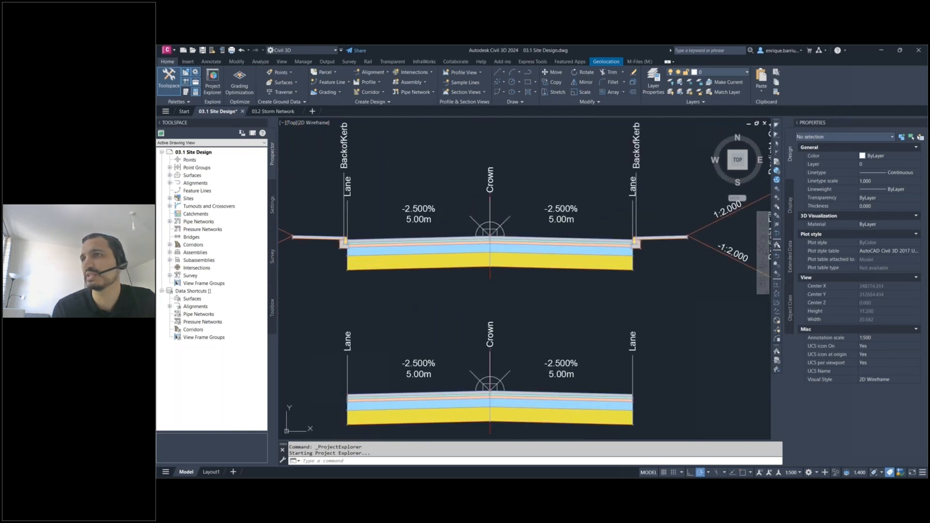
click(490, 277)
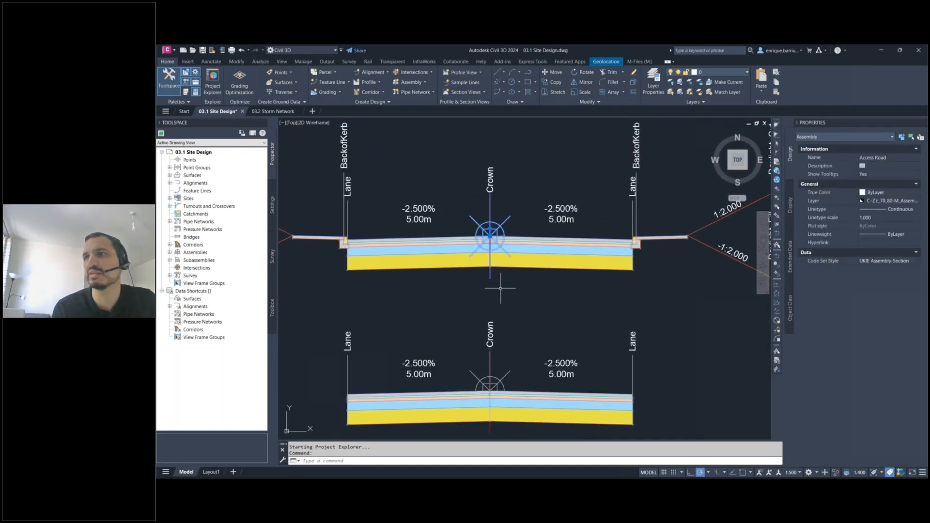
scroll(504, 287, down, 2)
right_click(510, 289)
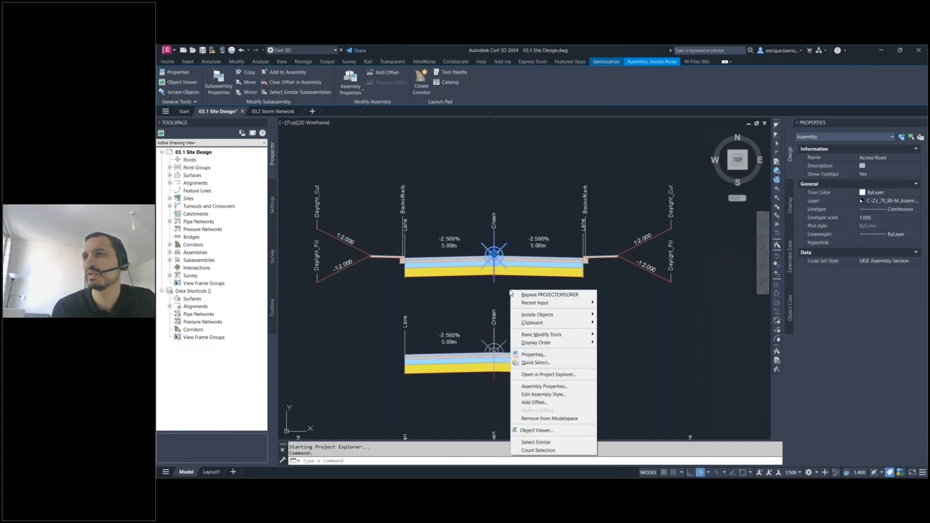
click(560, 376)
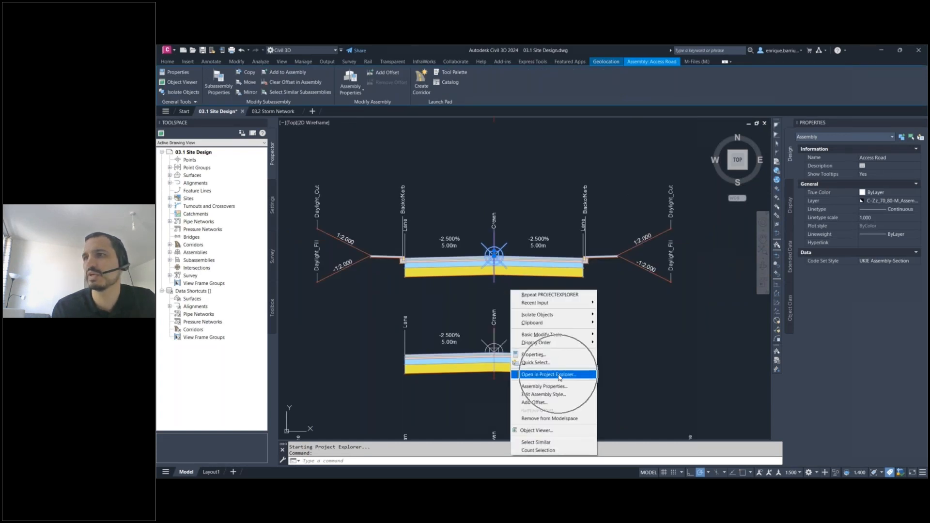
click(559, 376)
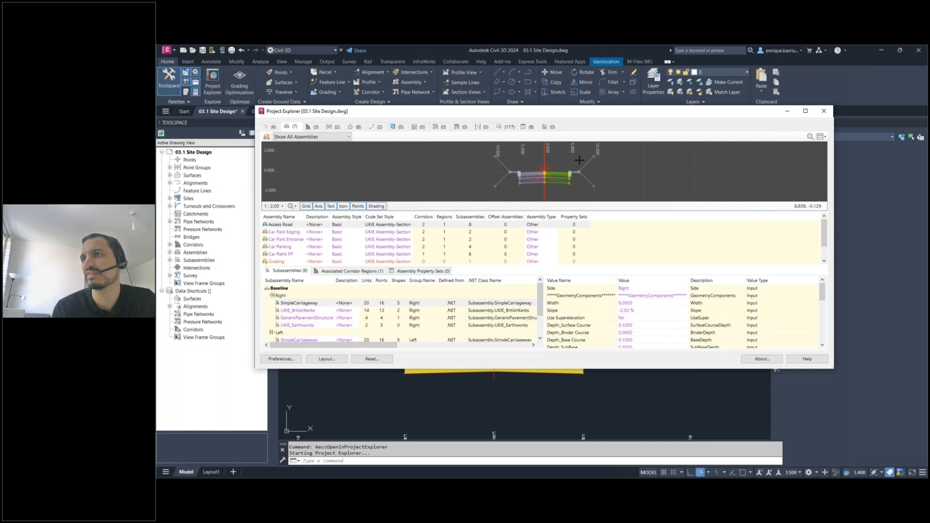
- Examine the corridor region associated with the Access Road assembly, close Project Explorer, and return to the site plan
click(345, 272)
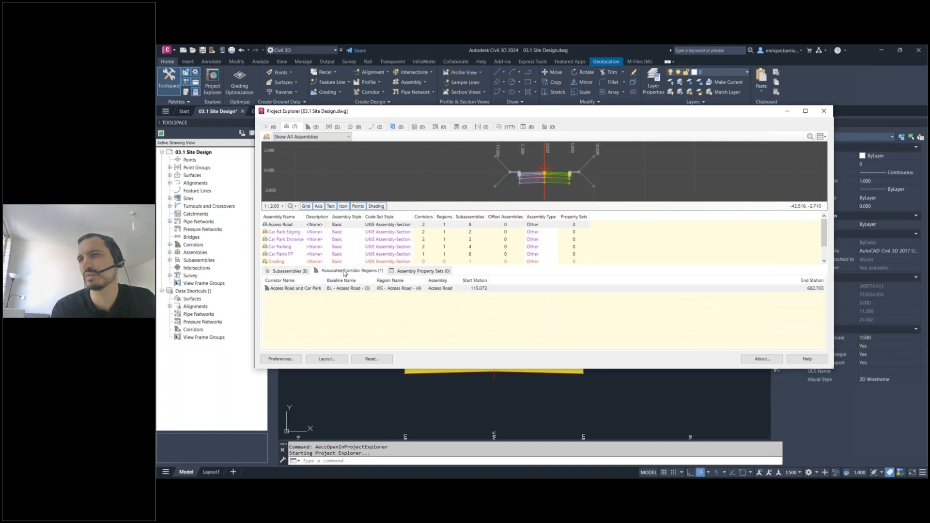
click(305, 288)
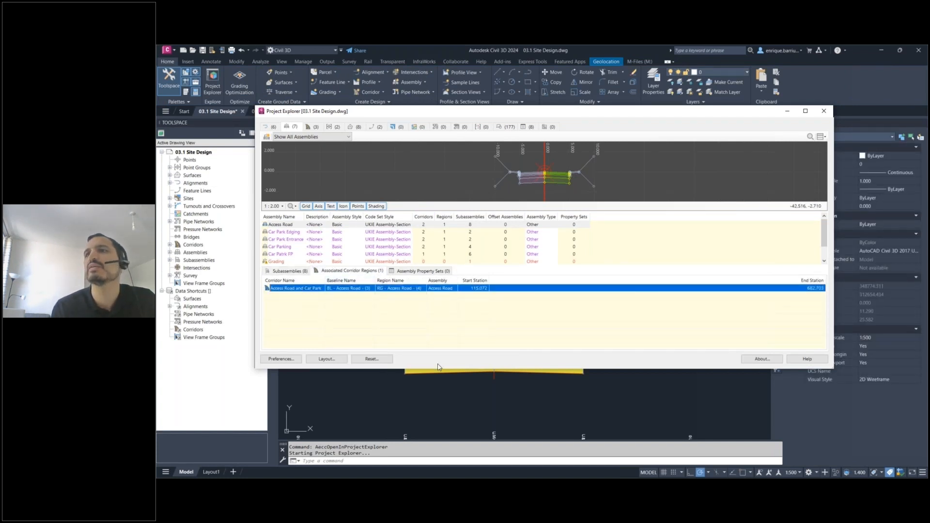
click(443, 394)
scroll(442, 394, down, 10)
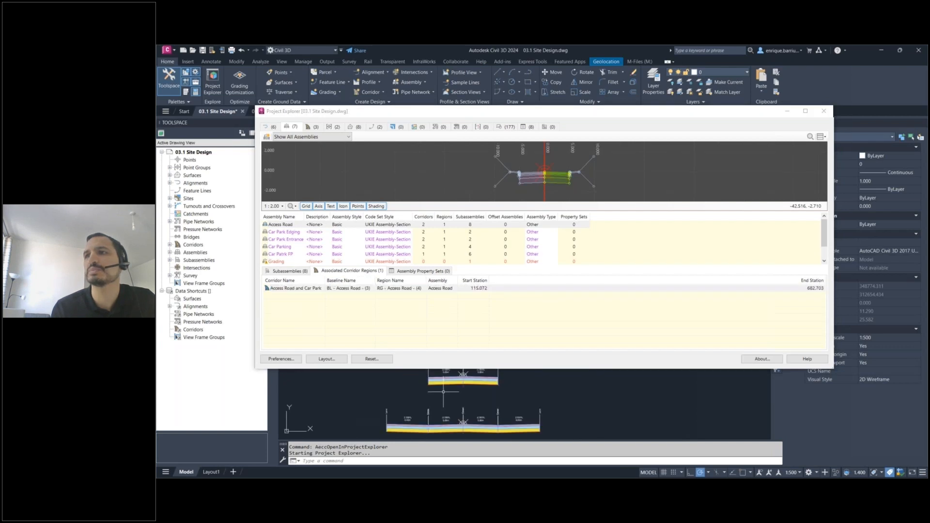
scroll(707, 429, down, 4)
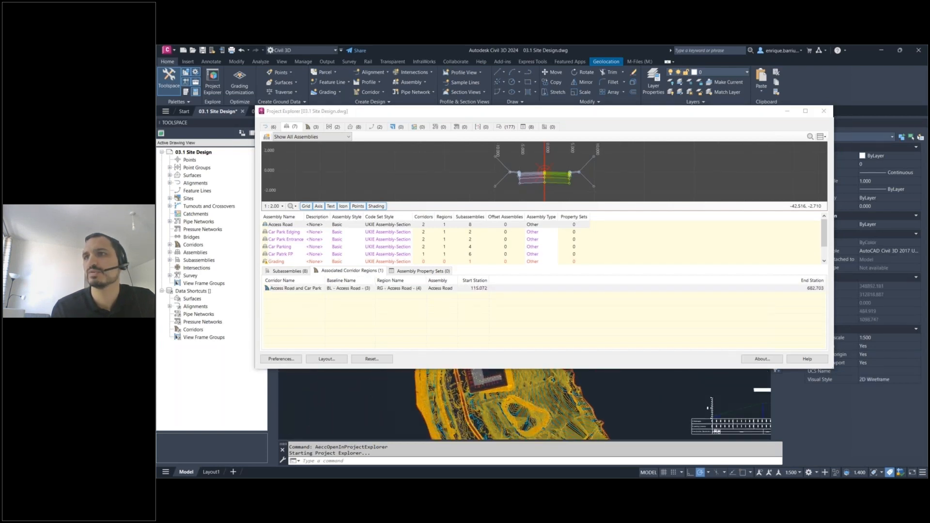
click(312, 289)
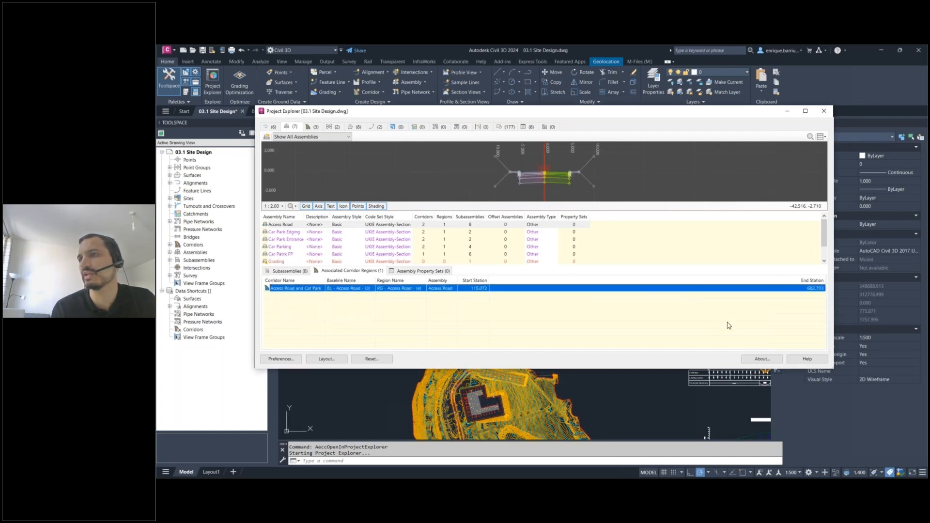
click(825, 113)
middle_drag(535, 339, 531, 194)
scroll(492, 287, up, 2)
middle_drag(492, 287, 421, 261)
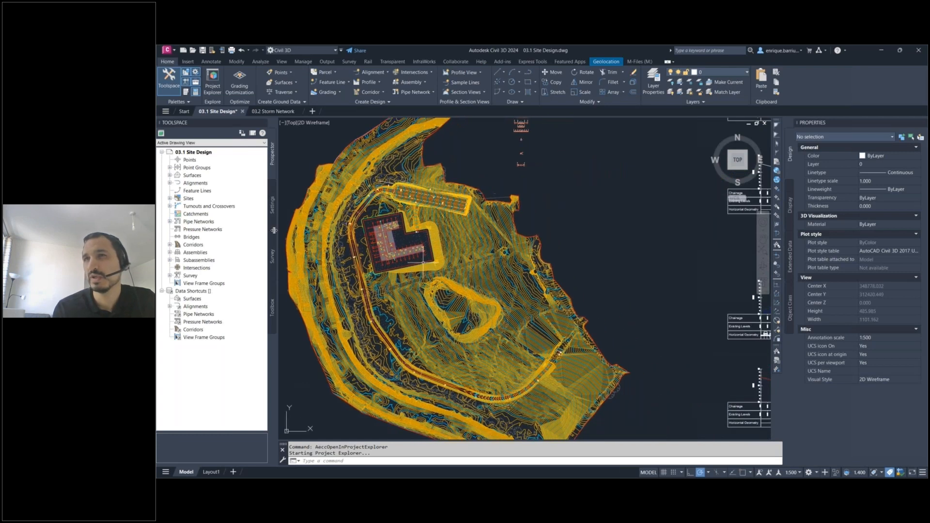
- Open the Access Road centreline alignment of the site design in Project Explorer
click(170, 183)
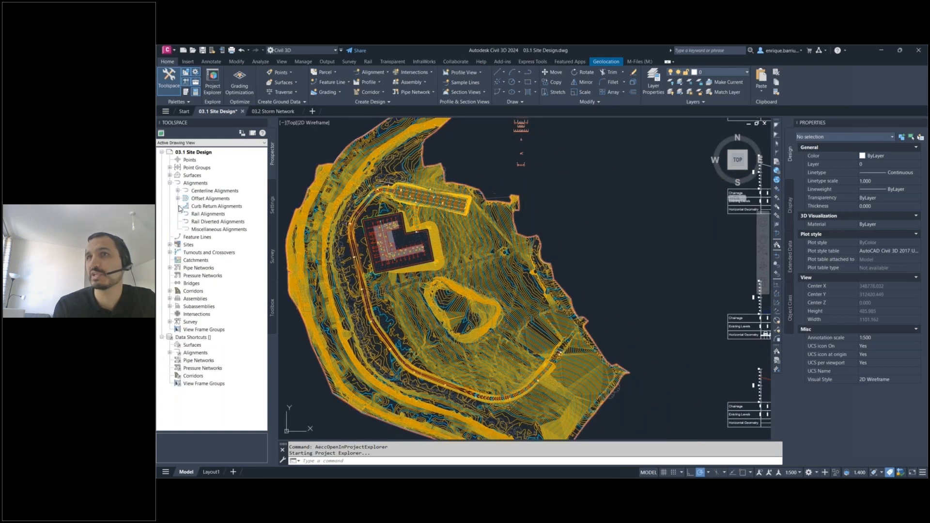
click(177, 191)
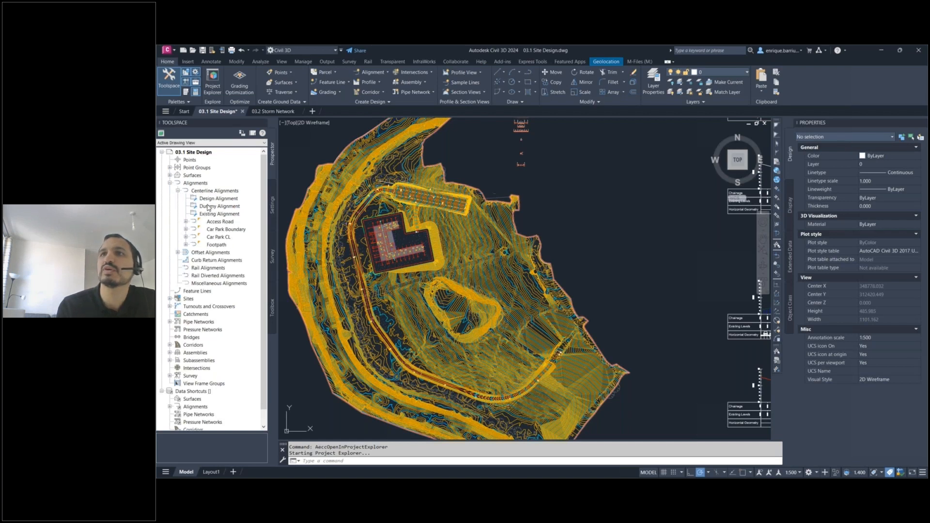
mouse_move(220, 226)
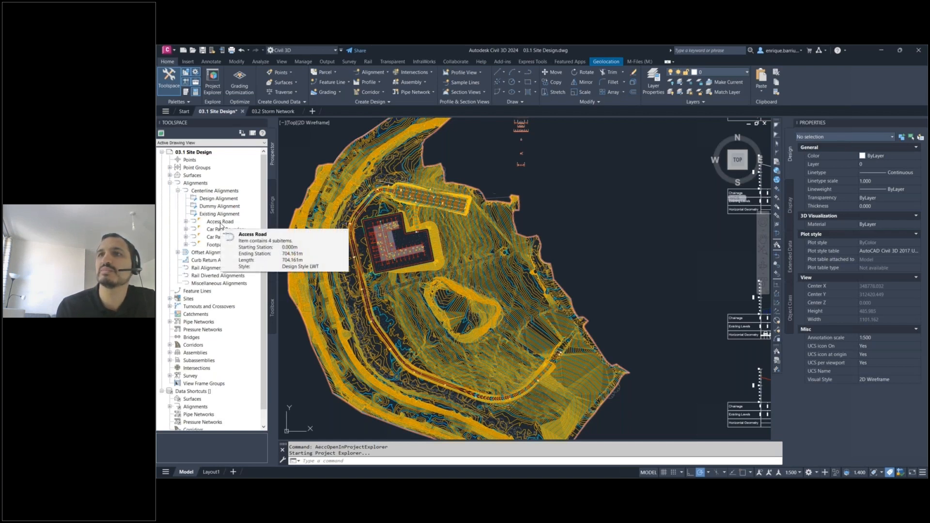
right_click(228, 223)
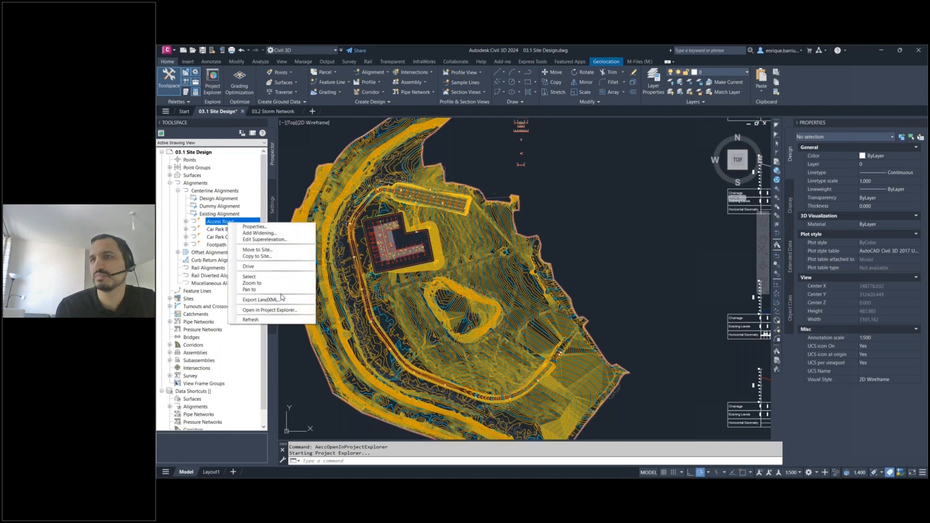
click(281, 311)
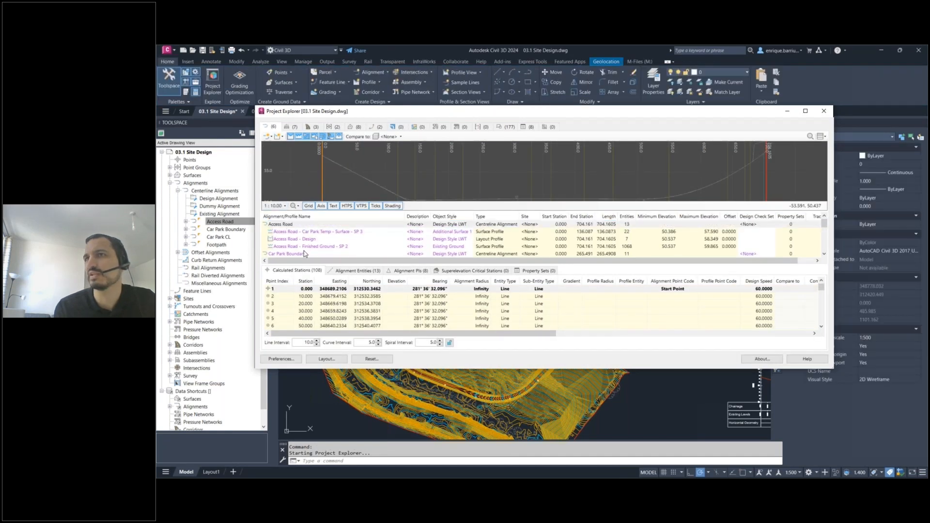
- Examine the Access Road alignment together with its associated profiles in Project Explorer
click(290, 225)
click(289, 225)
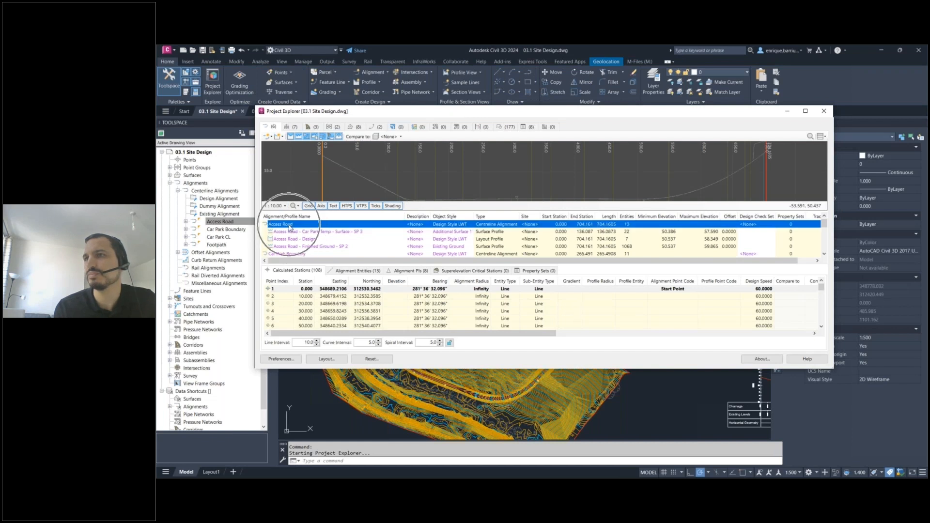
click(290, 226)
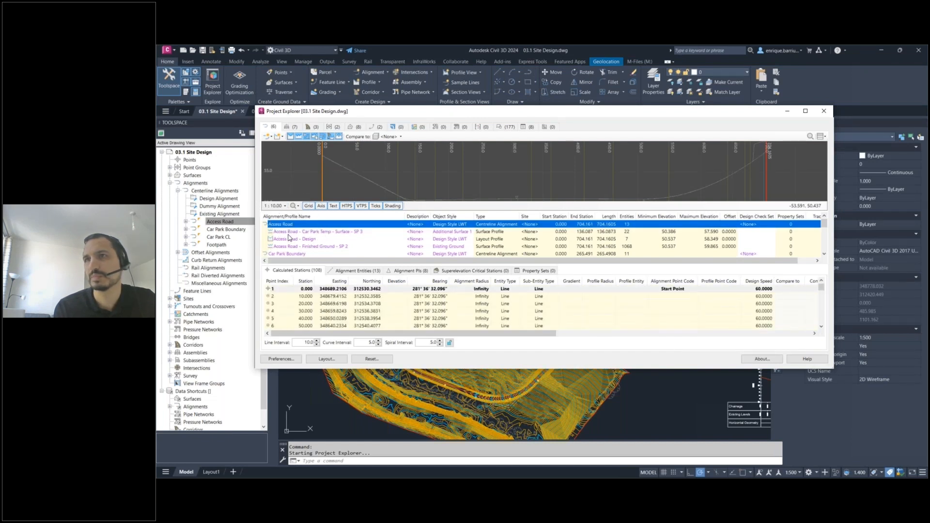
click(535, 170)
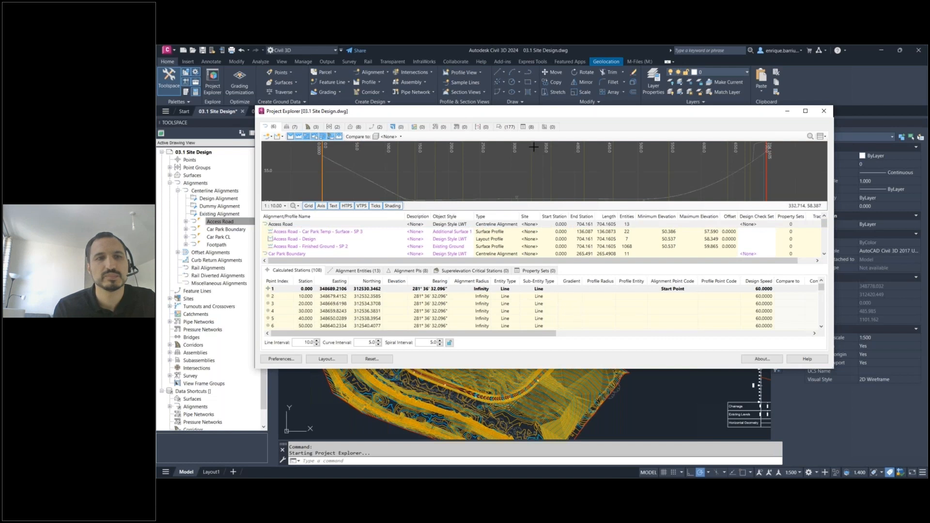
- Review the filter options for property set definitions and the corridor that references SuitabilityCodes, and close Project Explorer
click(531, 127)
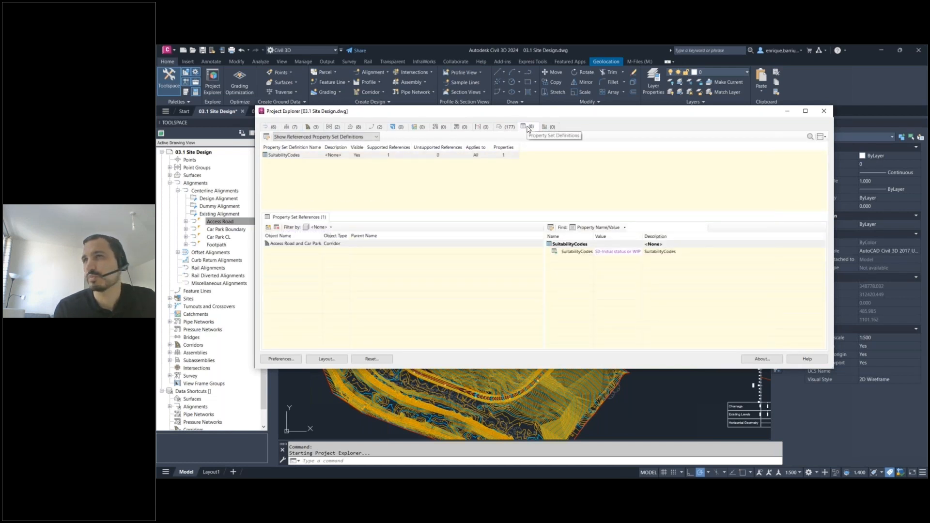
click(374, 140)
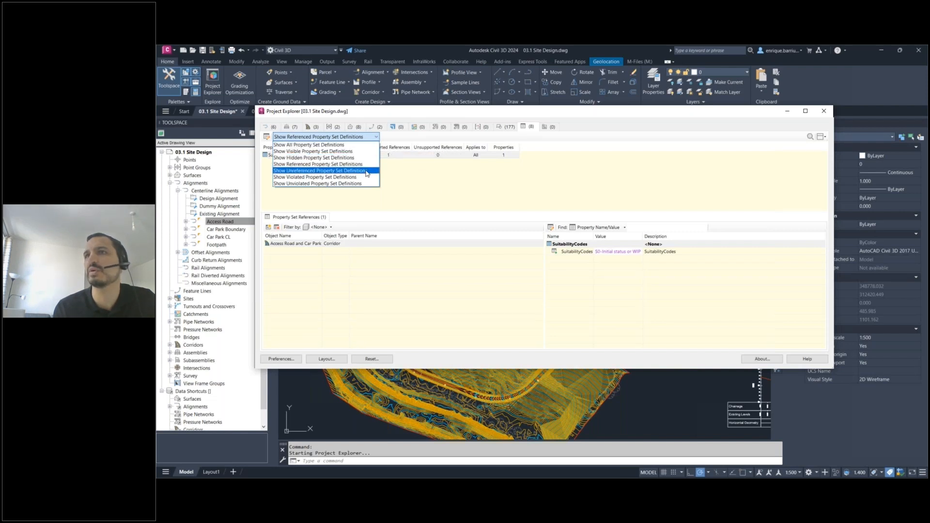
click(445, 188)
click(290, 245)
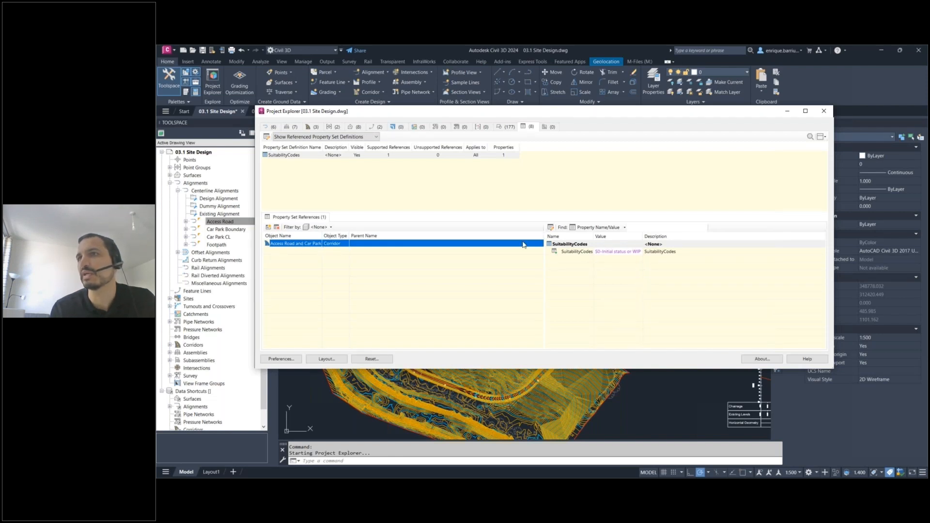
click(829, 112)
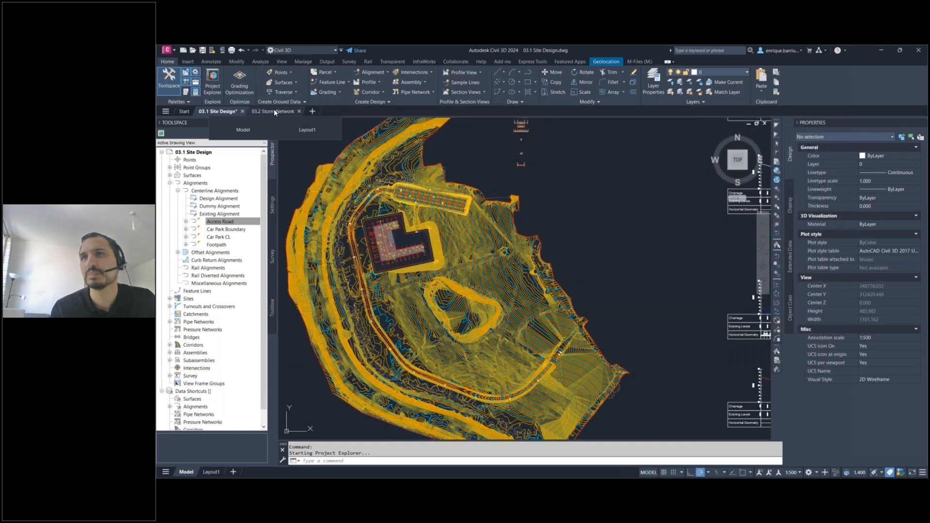
- Switch to the 03.2 Storm Network drawing, open Catchment 4 in Project Explorer, and clear the selection
click(274, 111)
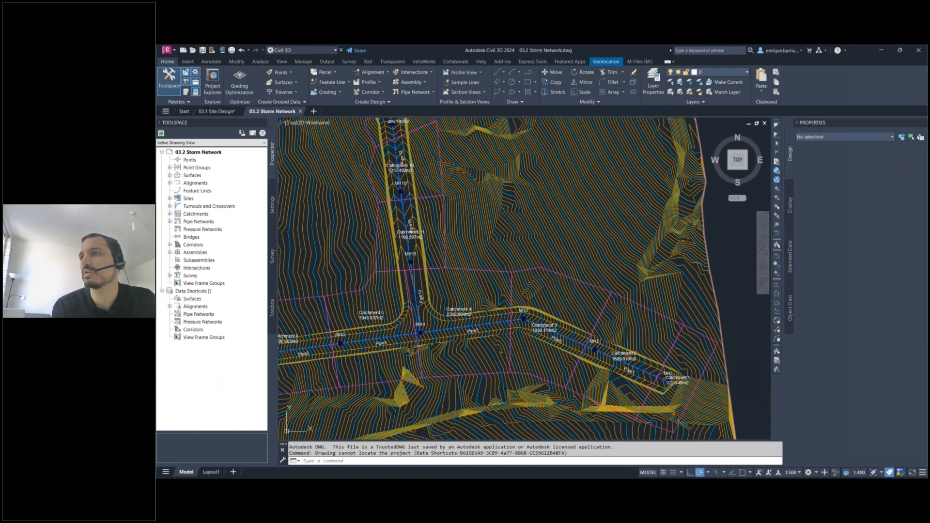
click(478, 268)
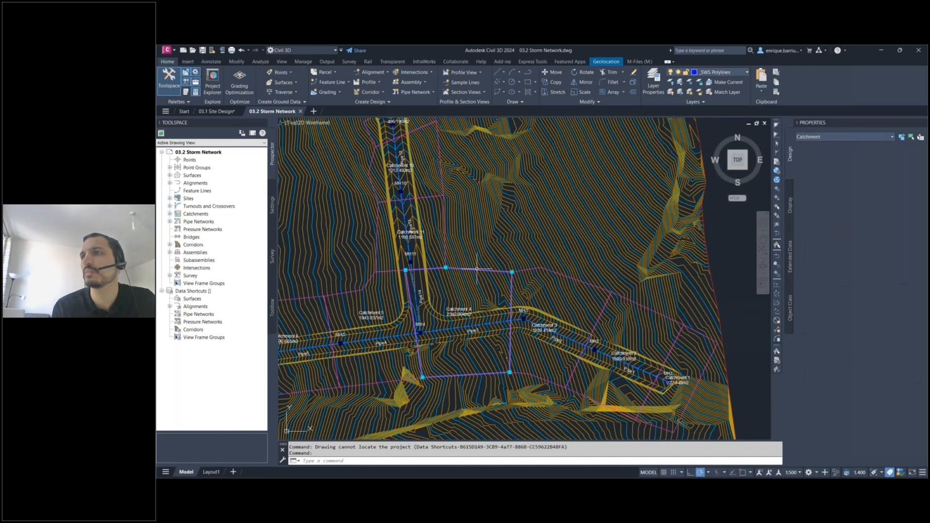
right_click(485, 242)
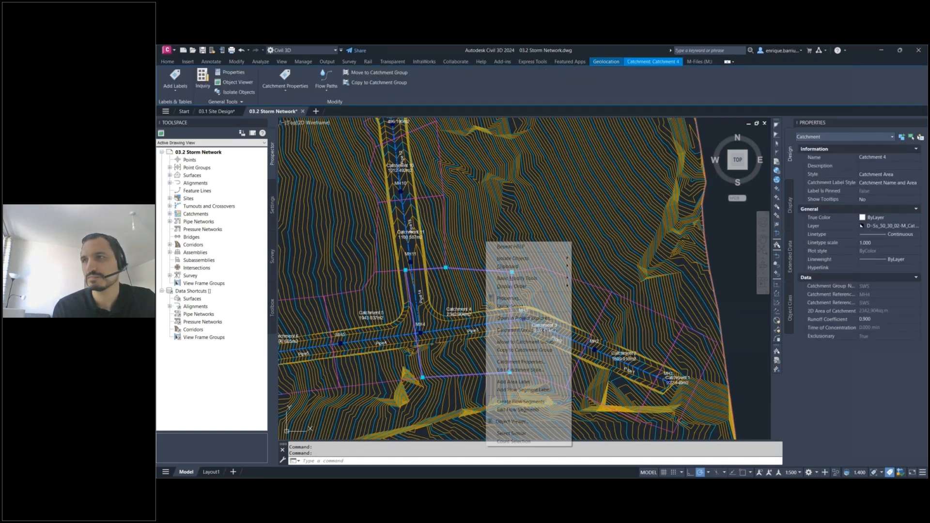
click(521, 319)
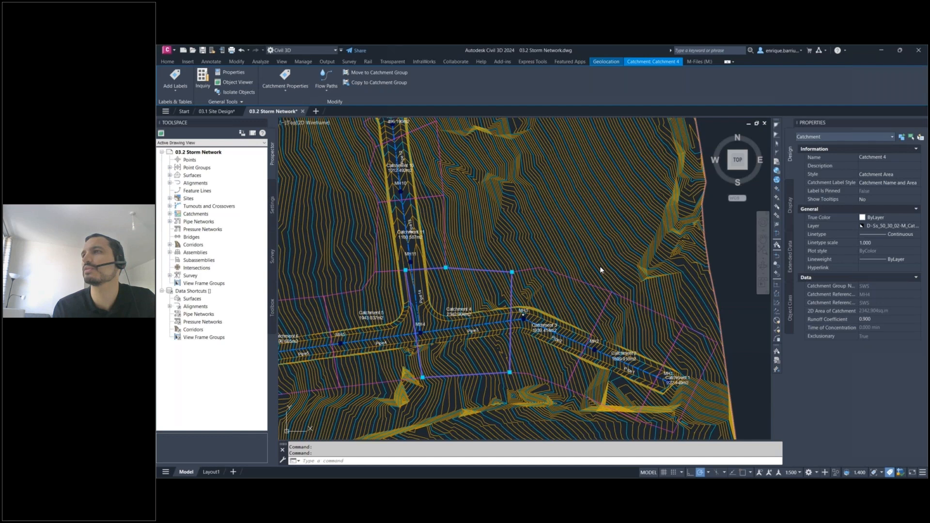
key(Escape)
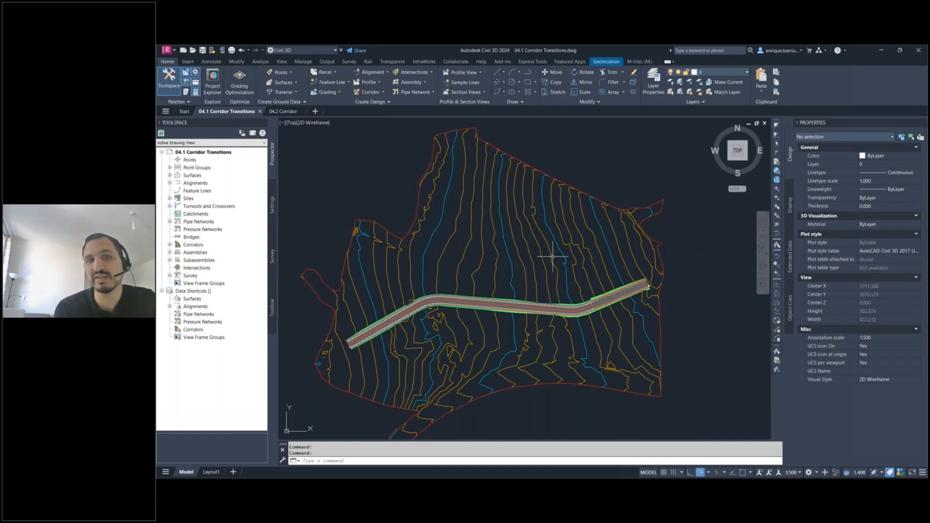
- Open the corridor transition editor for the road corridor in the 04.1 Corridor Transitions drawing, without picking a subassembly
mouse_move(552, 257)
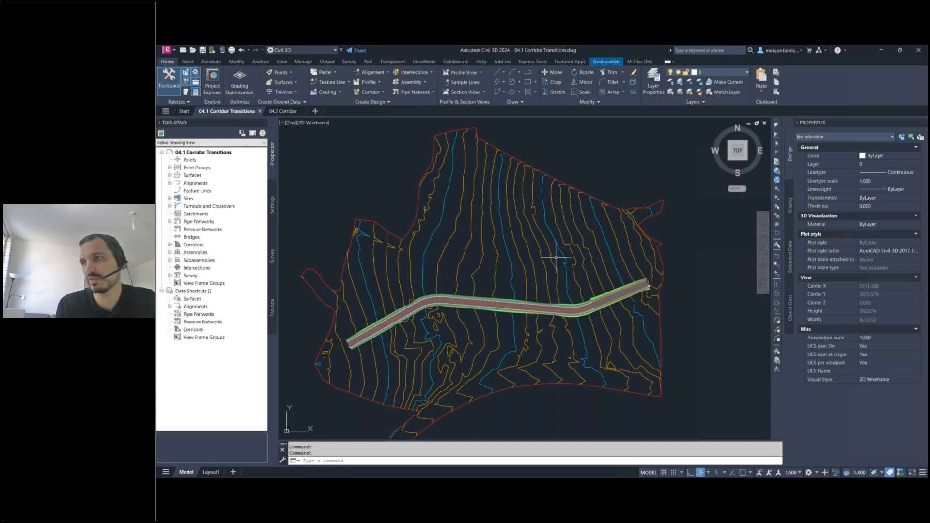
middle_drag(561, 260, 576, 268)
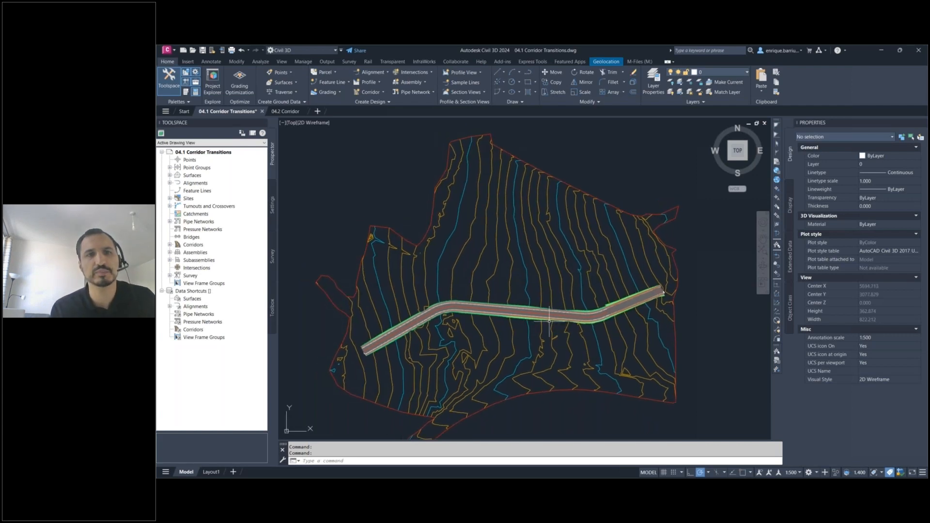
scroll(552, 320, up, 4)
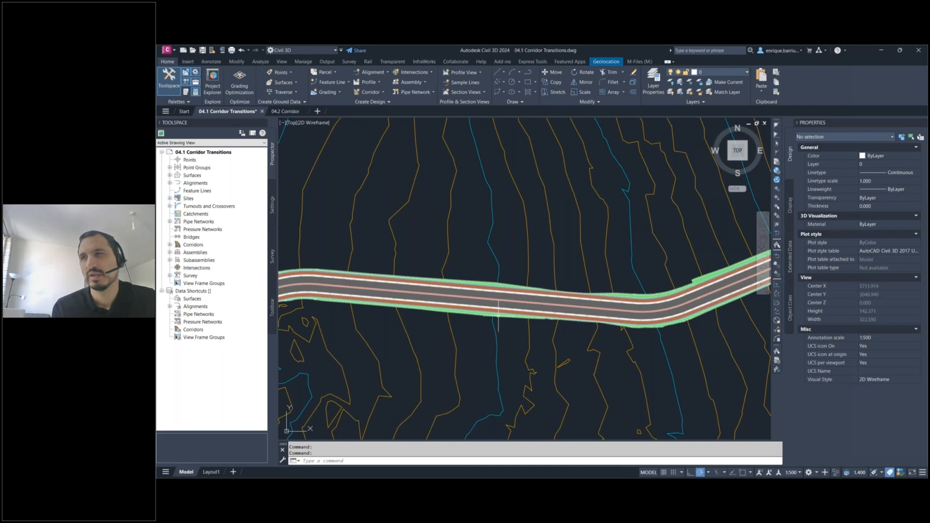
click(498, 315)
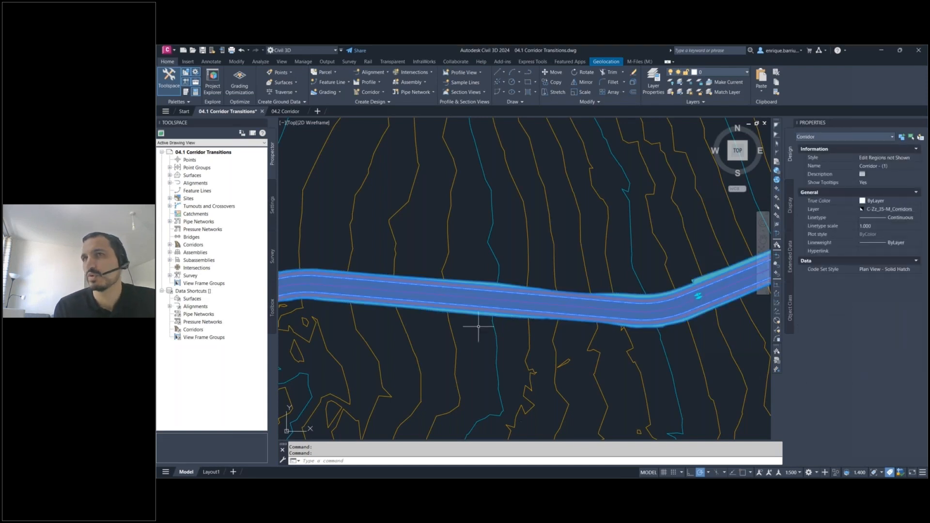
scroll(412, 218, up, 1)
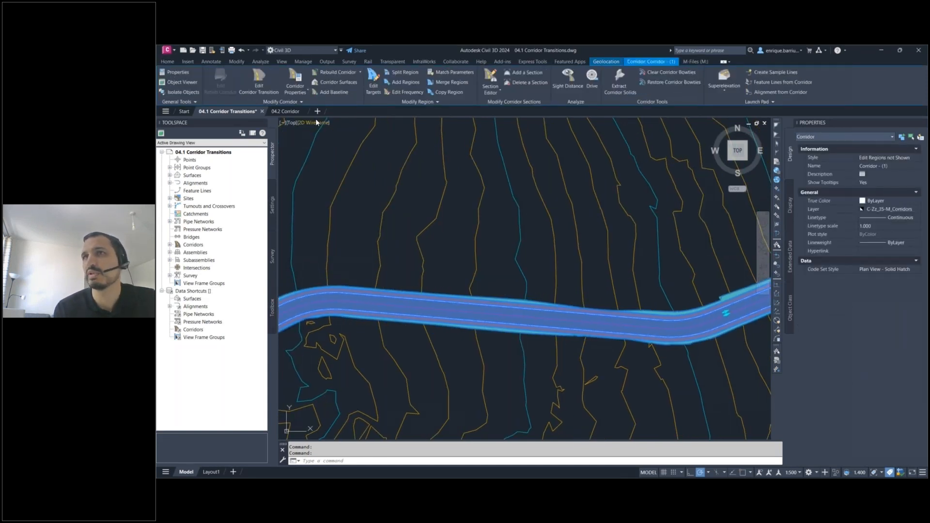
click(264, 87)
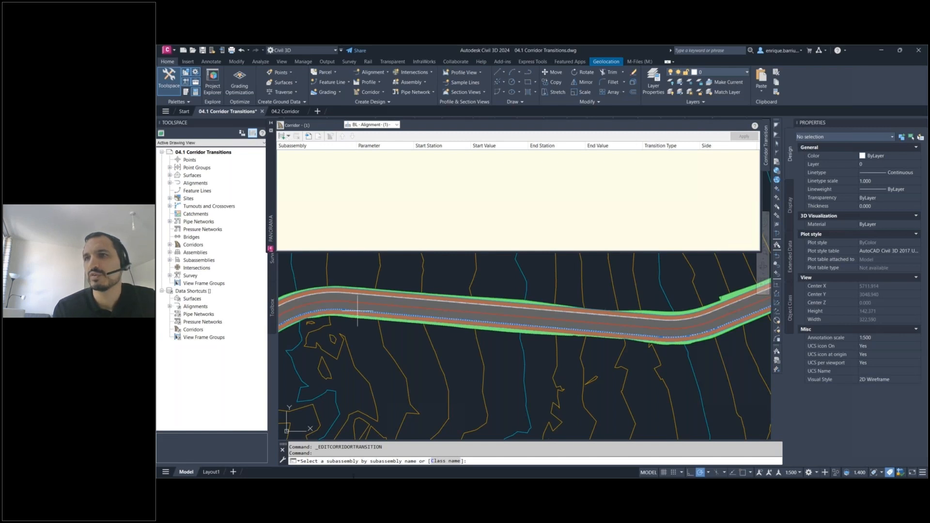
key(Escape)
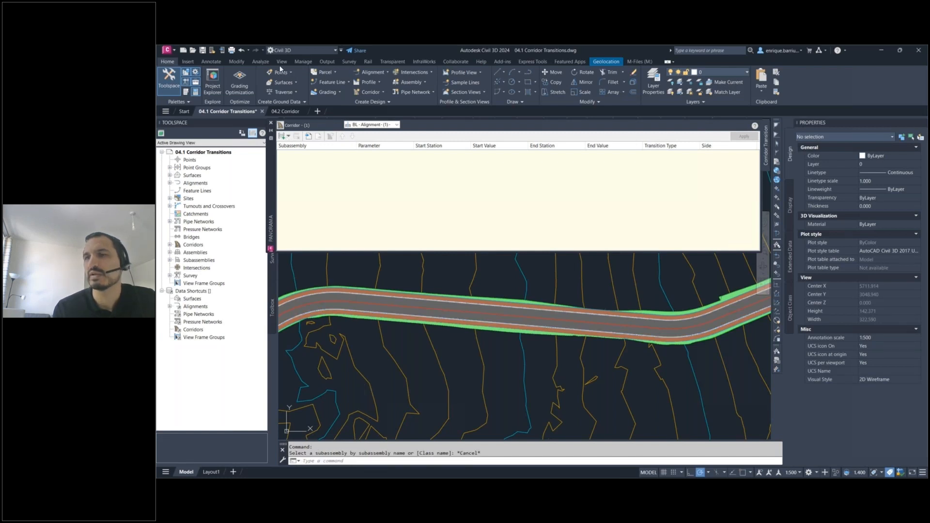
click(289, 136)
click(309, 147)
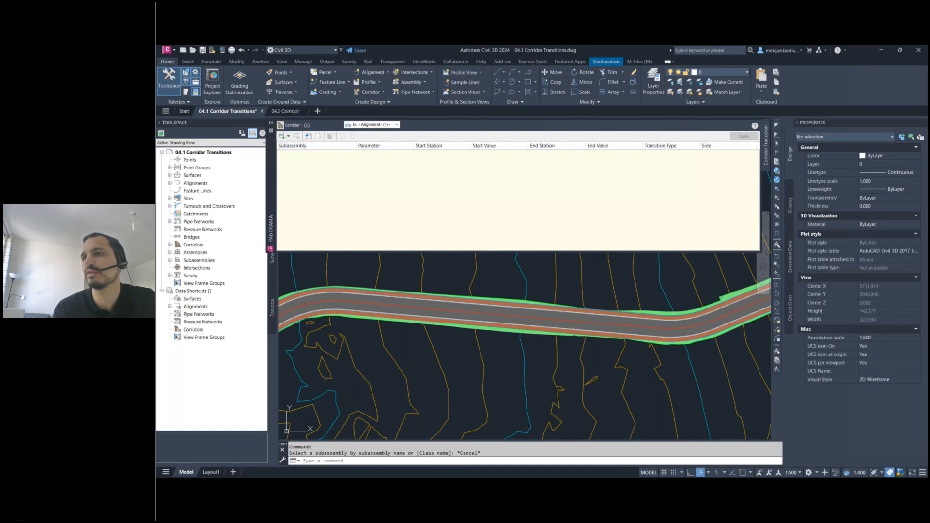
click(401, 461)
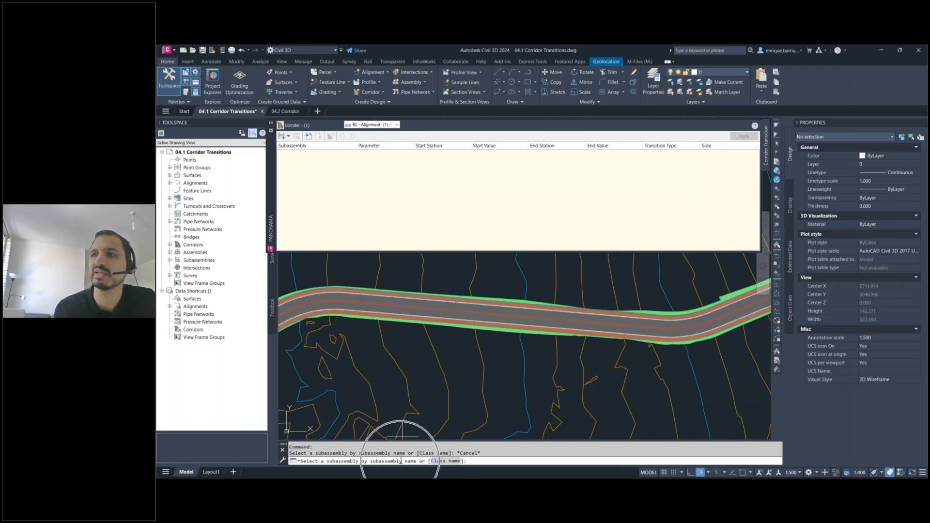
click(444, 461)
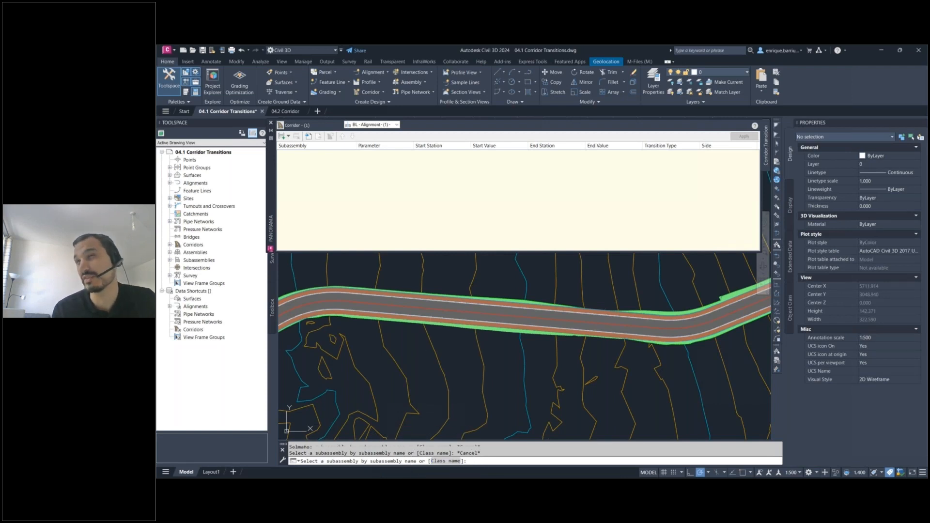
key(Escape)
- Examine the upper road assembly above the corridor plan, with its lanes, kerbs and daylight slopes
scroll(540, 294, down, 6)
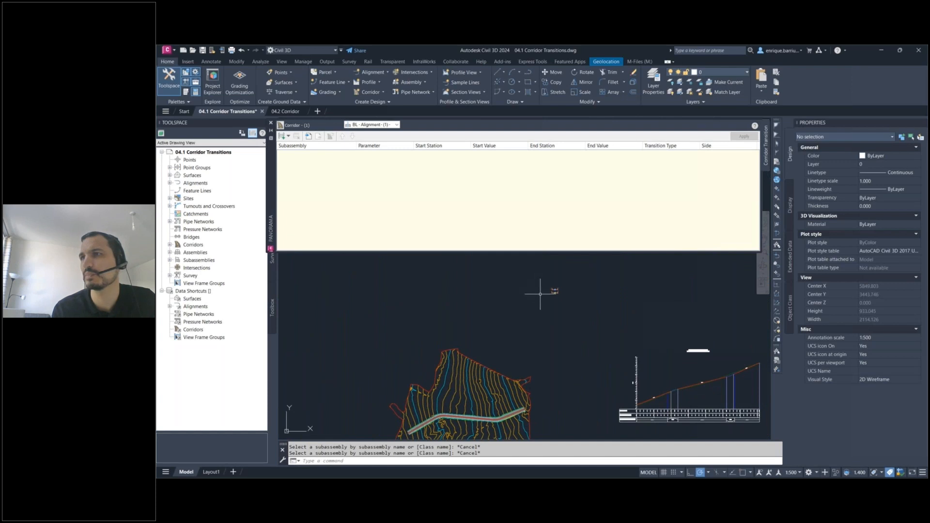
scroll(543, 294, up, 10)
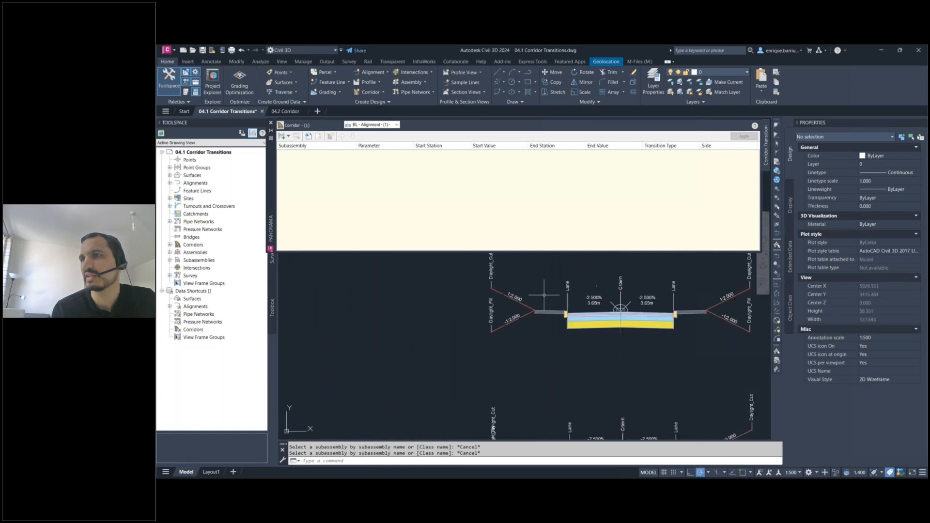
middle_drag(544, 294, 584, 297)
scroll(584, 296, up, 4)
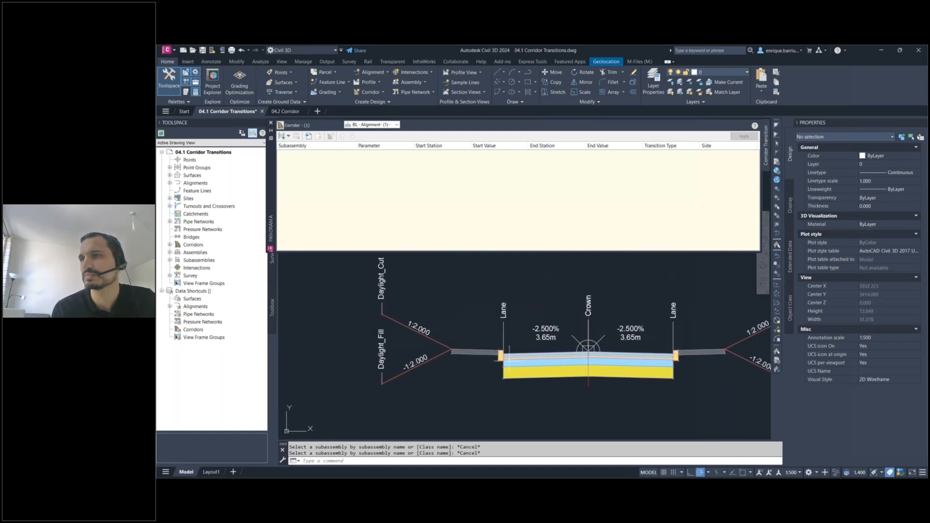
- Inspect the name property of the assembly's left curb subassembly and look at the curb on the opposite side
scroll(506, 354, up, 6)
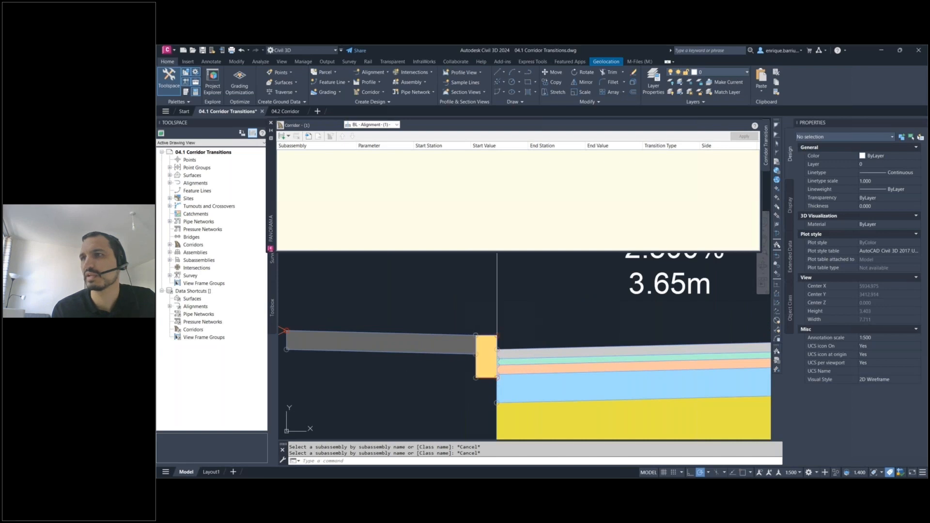
click(485, 334)
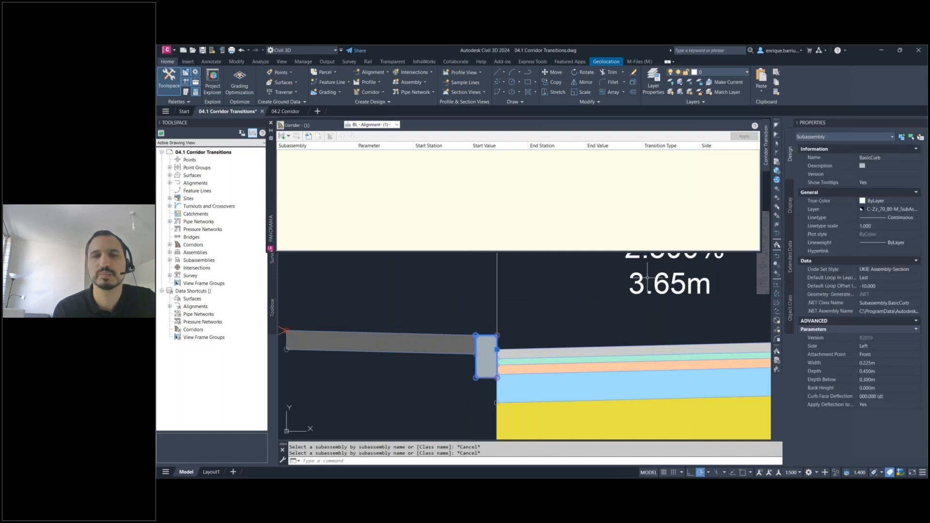
click(882, 157)
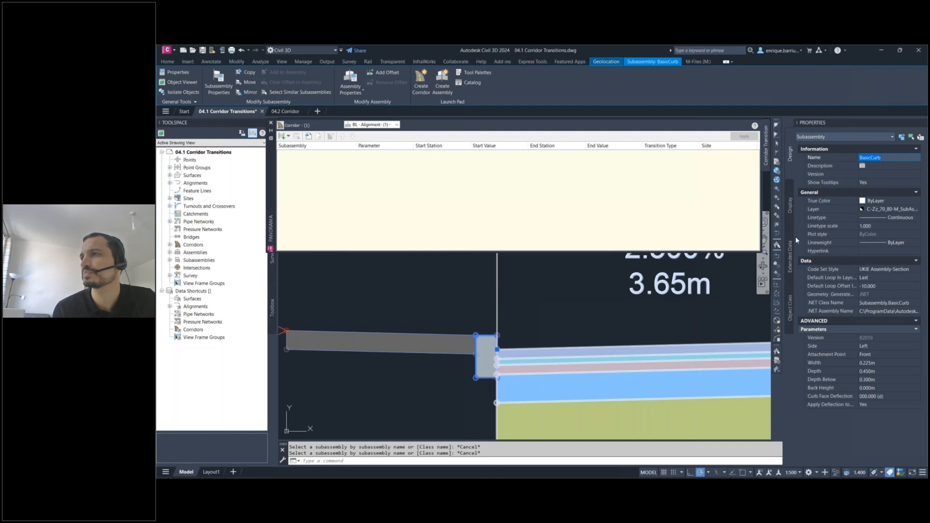
scroll(715, 299, down, 2)
middle_drag(715, 300, 338, 309)
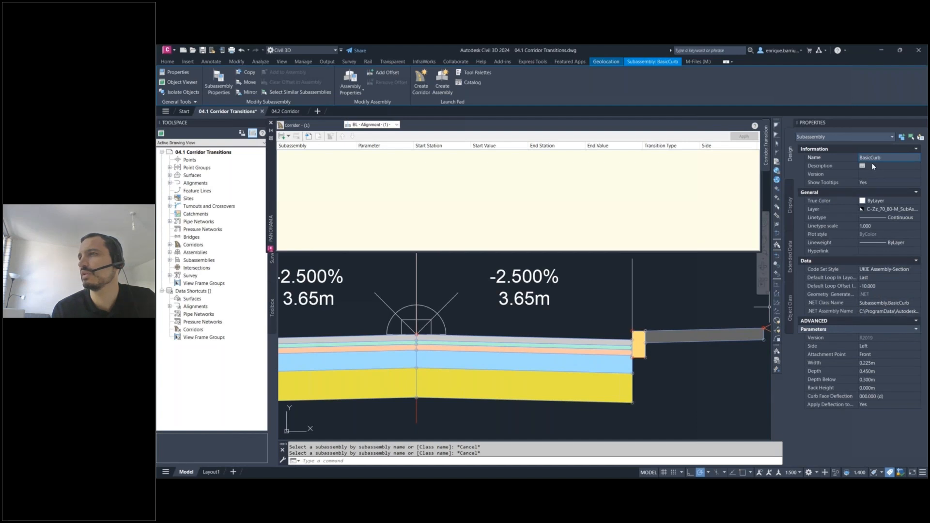
drag(886, 158, 860, 158)
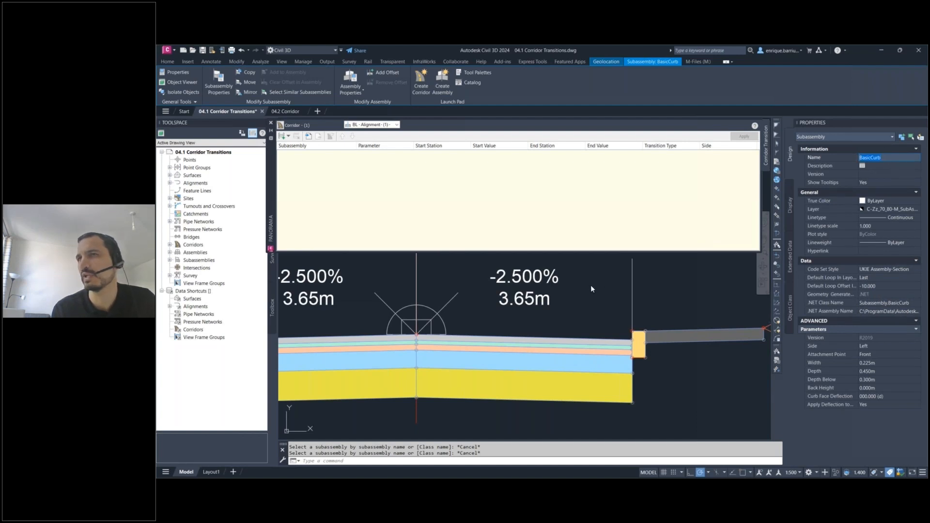
scroll(591, 290, down, 8)
key(Escape)
- Create a new transition set on the corridor for the left BasicCurb's DepthBelow parameter
scroll(575, 336, down, 5)
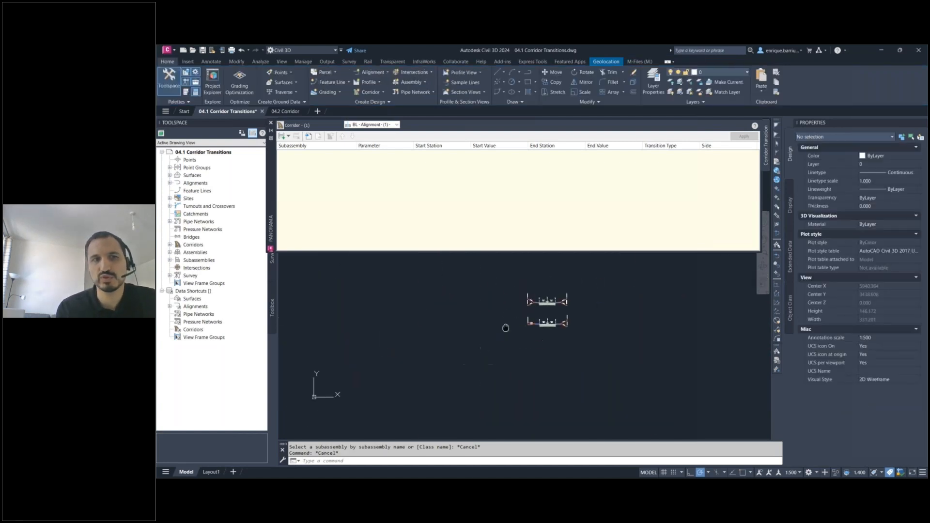
middle_drag(488, 390, 518, 283)
mouse_move(471, 357)
middle_down()
mouse_move(489, 305)
mouse_move(513, 283)
middle_up()
scroll(446, 390, down, 2)
middle_drag(446, 388, 458, 356)
scroll(508, 276, up, 2)
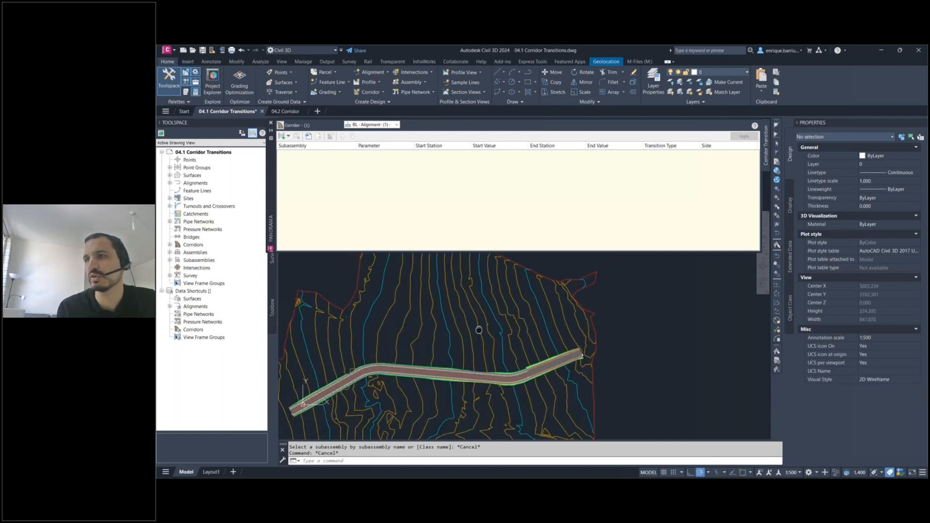
scroll(485, 332, up, 2)
scroll(460, 340, up, 2)
middle_drag(448, 325, 465, 332)
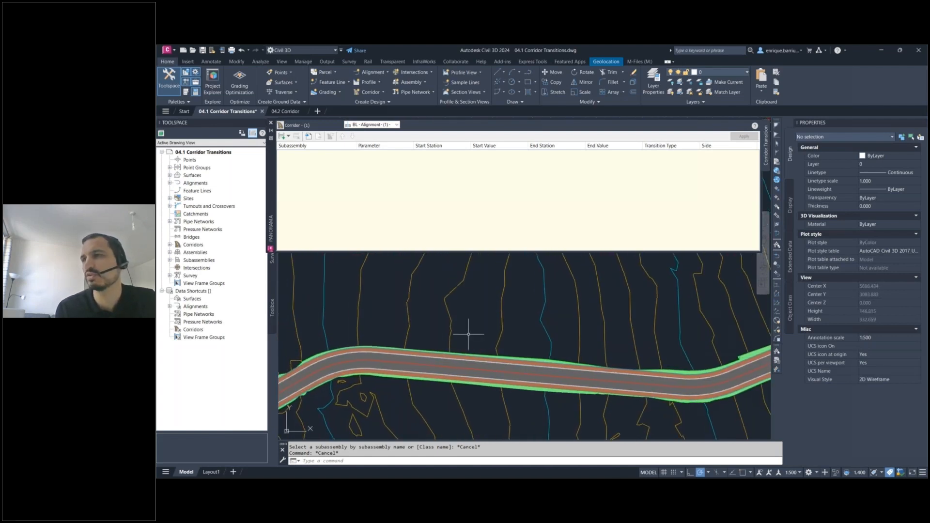
click(286, 136)
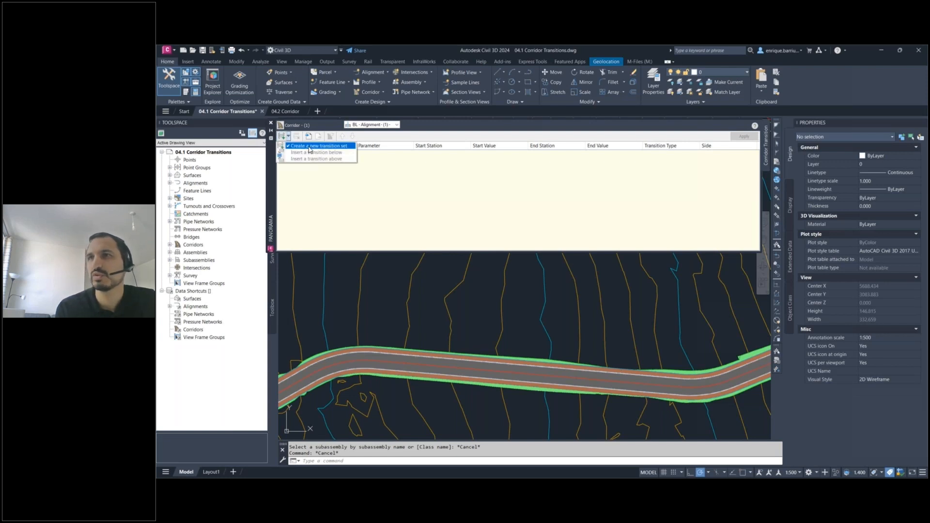
click(310, 148)
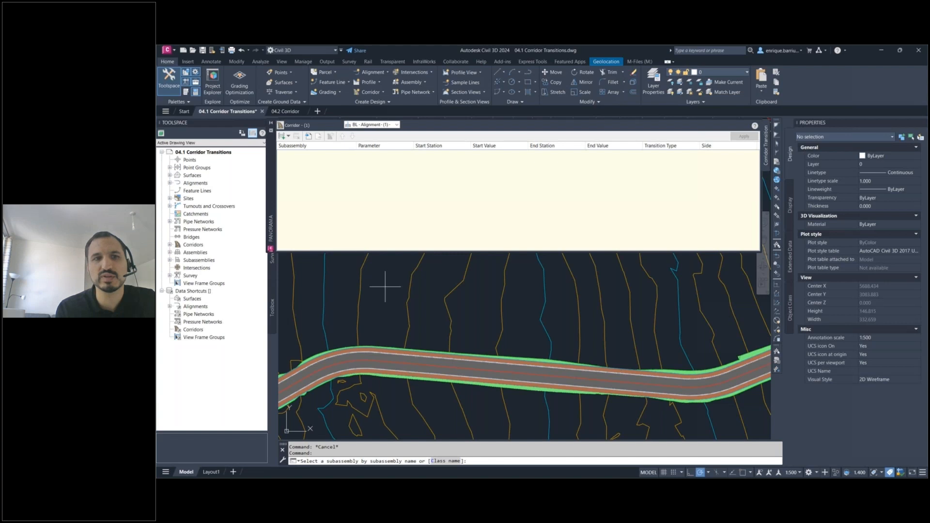
click(433, 336)
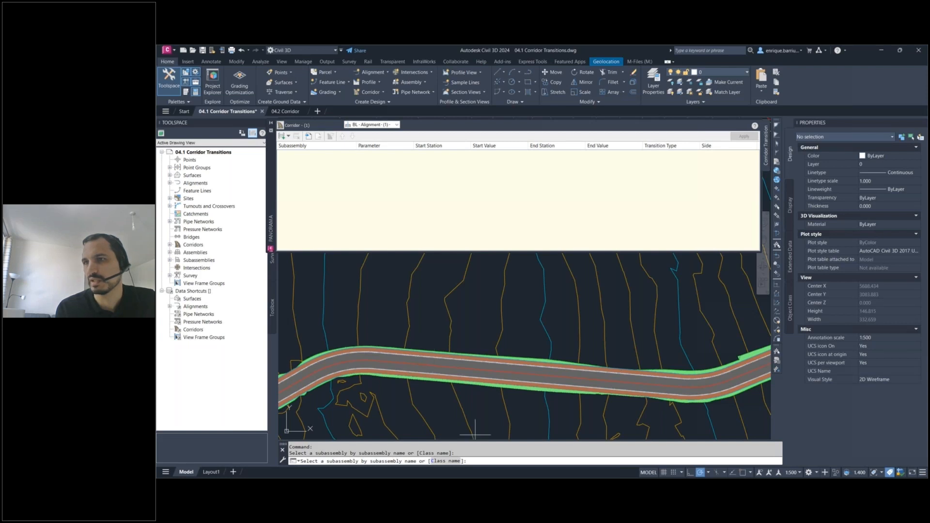
scroll(465, 356, up, 4)
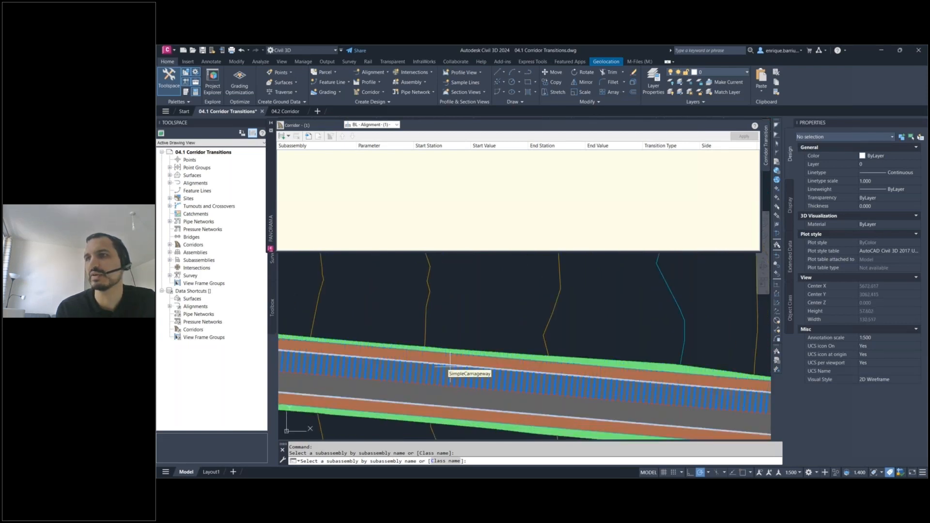
scroll(420, 368, up, 2)
middle_drag(405, 362, 538, 346)
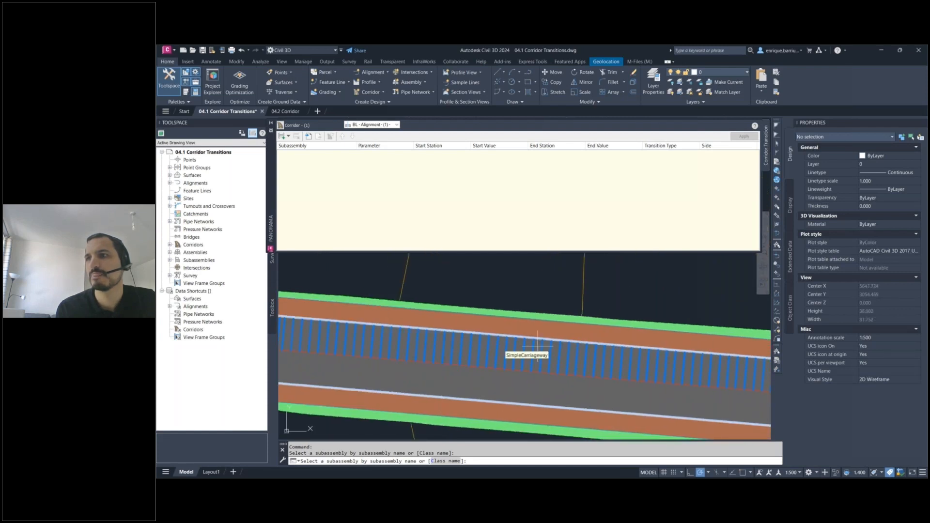
click(484, 333)
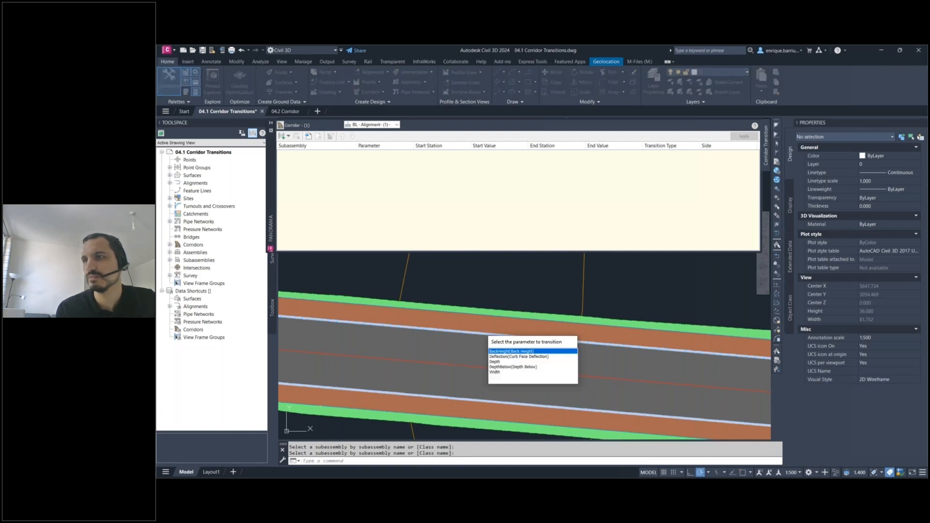
double_click(523, 367)
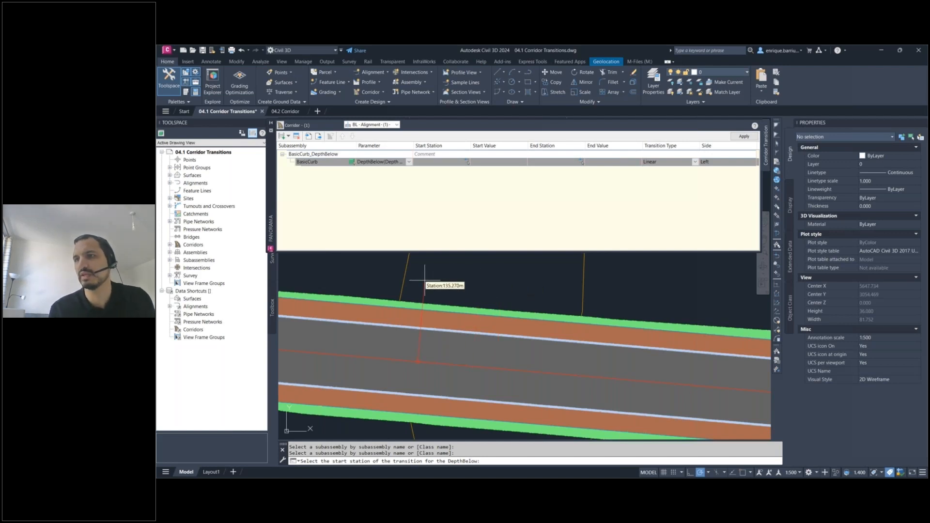
- Define the first linear DepthBelow transition from 0.3 at station 130 to 0.4 at station 131
text(130)
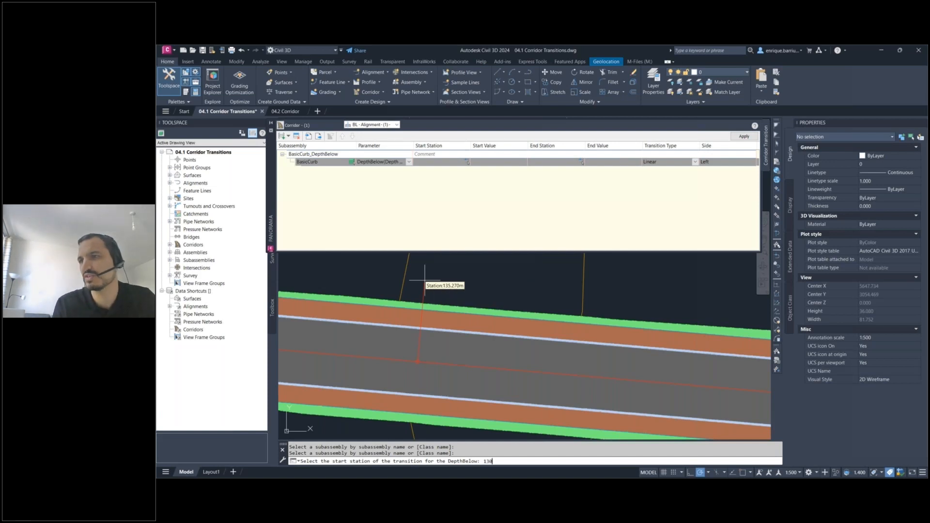
key(Return)
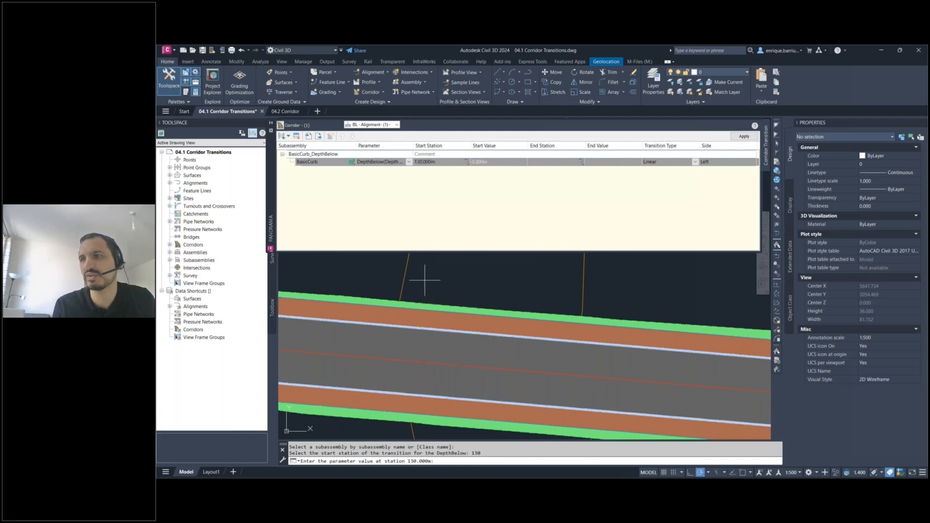
text(.3)
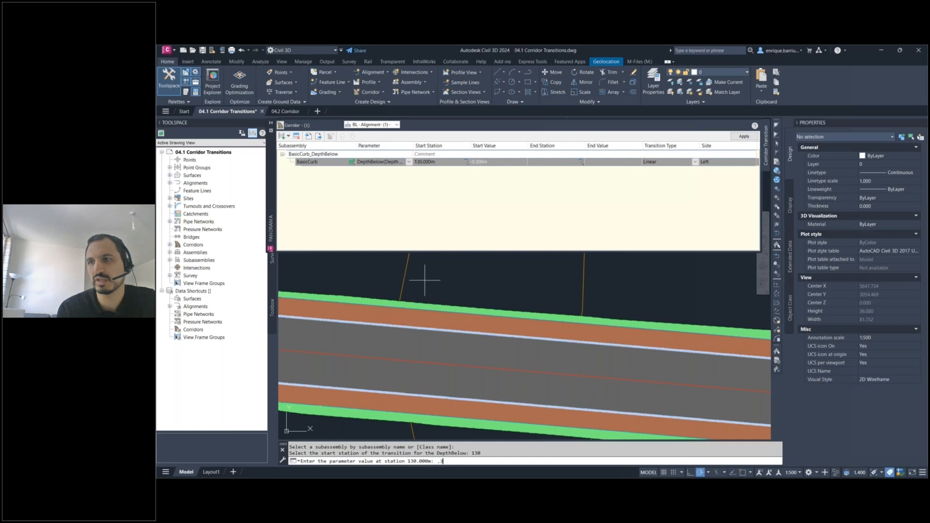
key(Return)
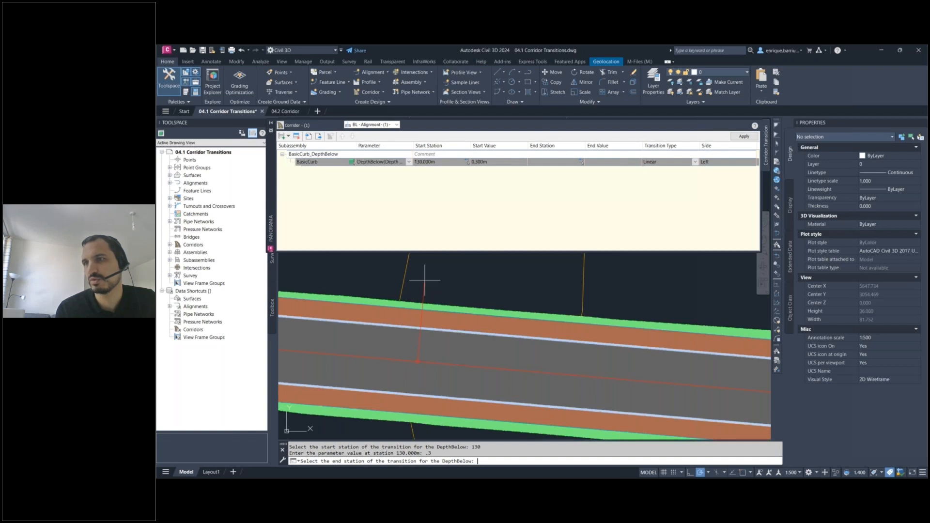
text(131)
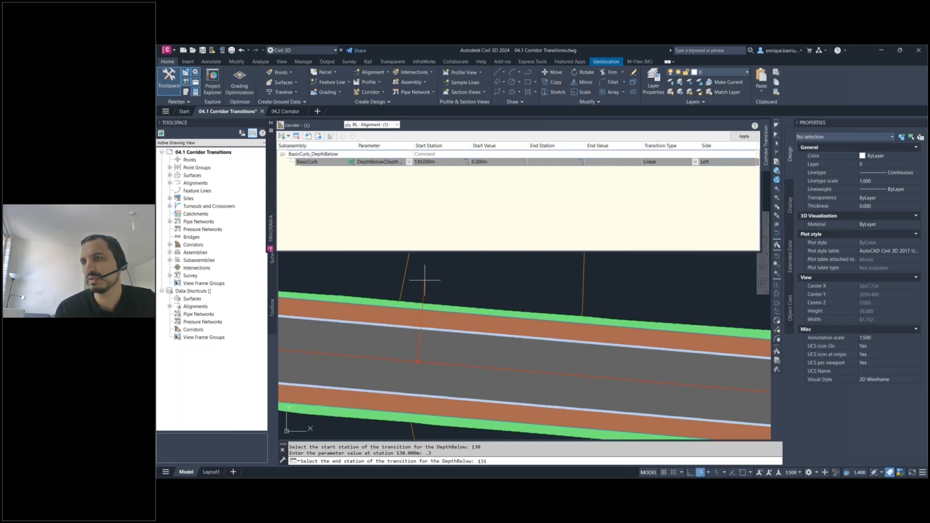
key(Return)
text(.000m: .)
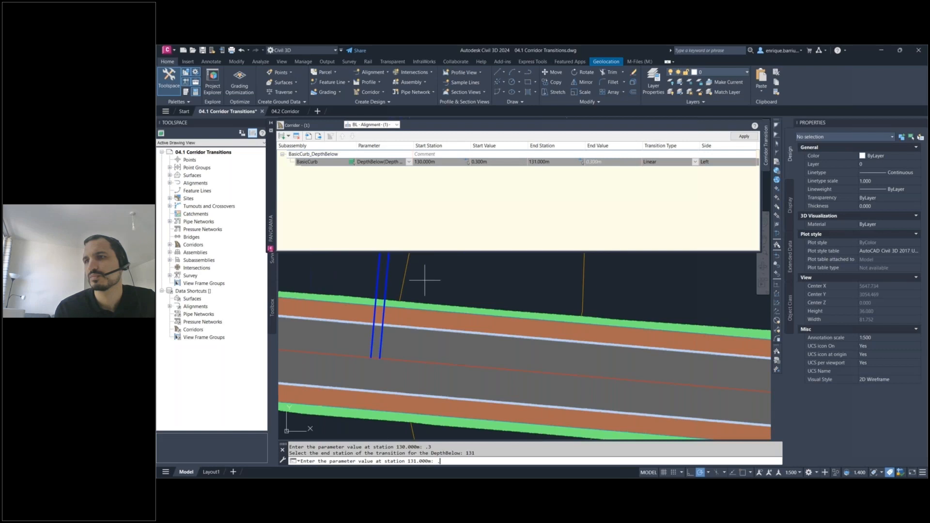
text(4)
key(Return)
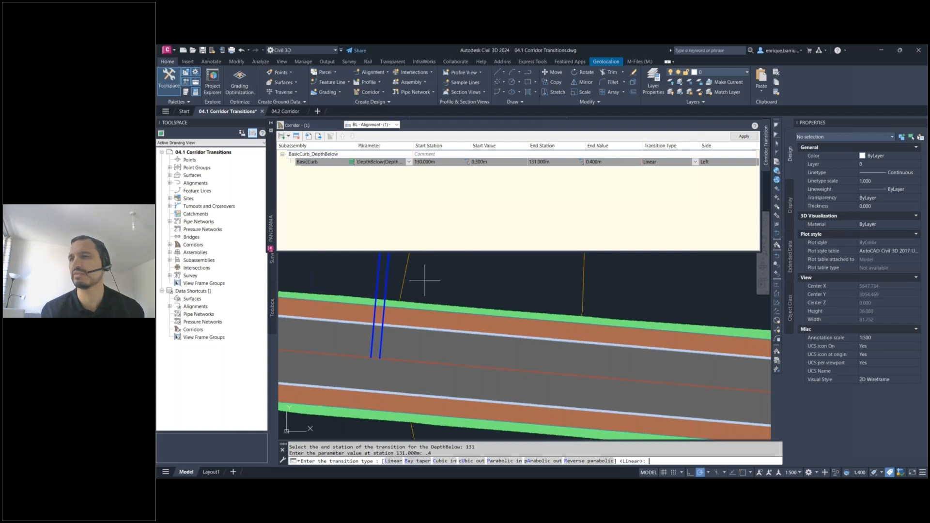
key(Return)
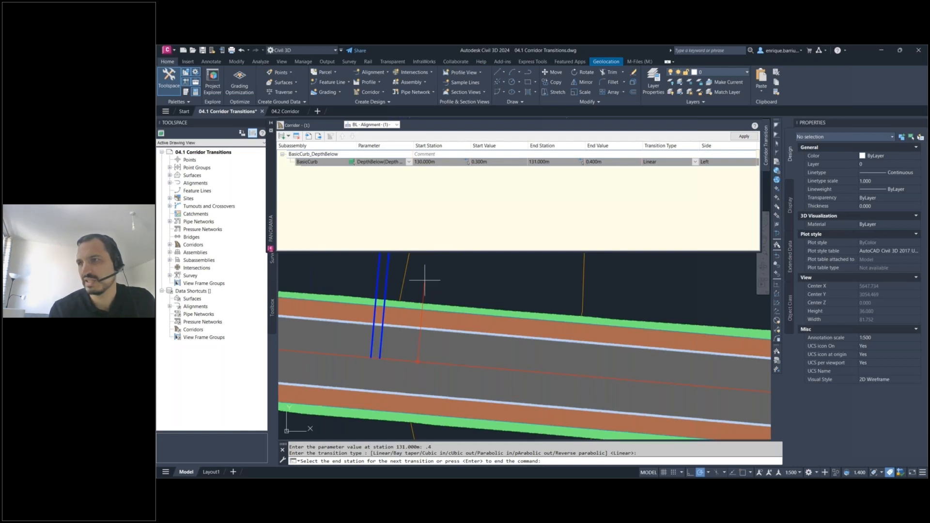
- Add a linear DepthBelow transition that ends at station 135 with a value of 0.4
text(135)
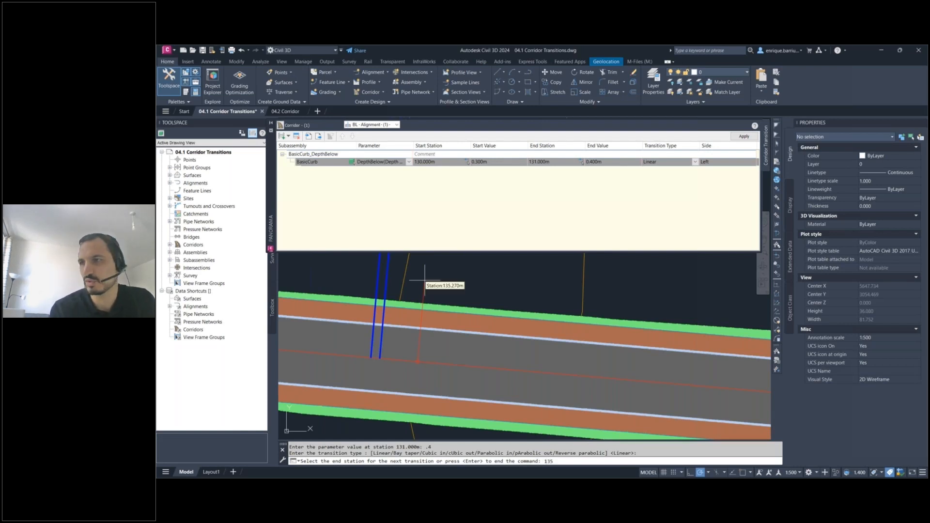
key(Return)
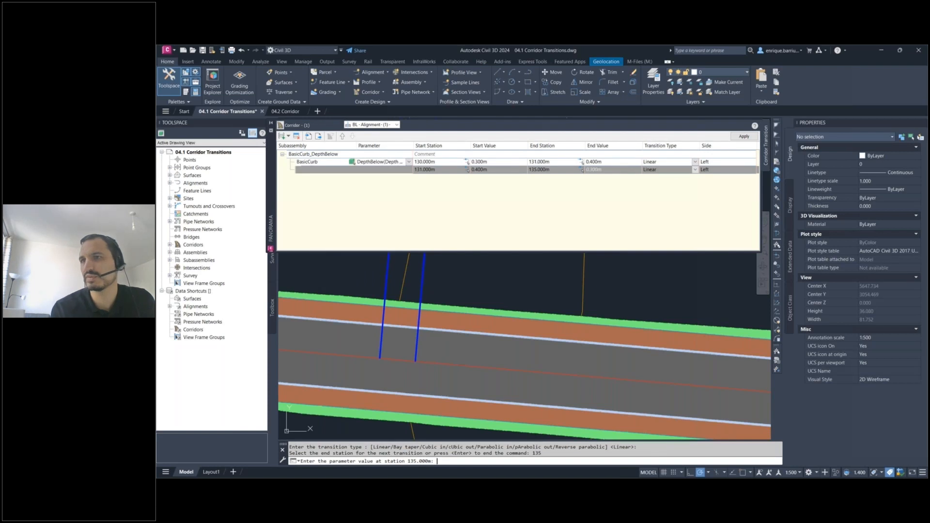
text(.4)
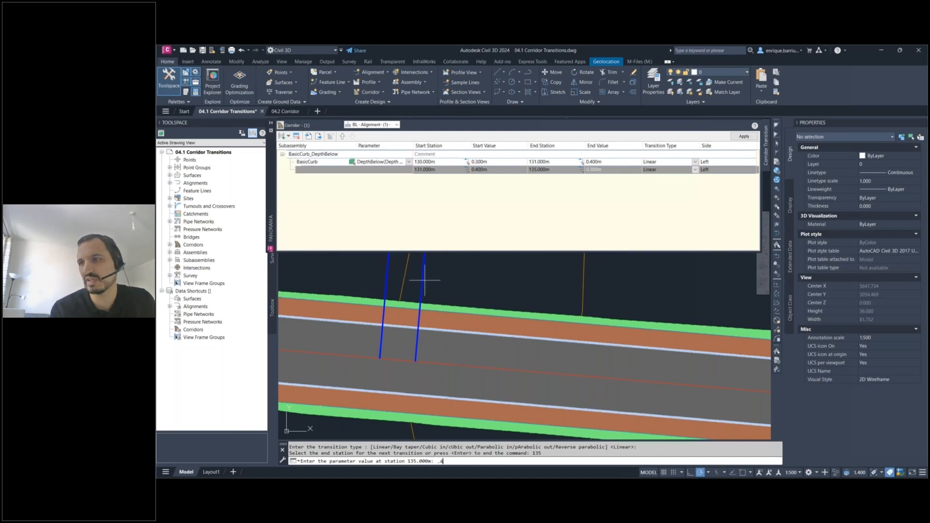
key(Return)
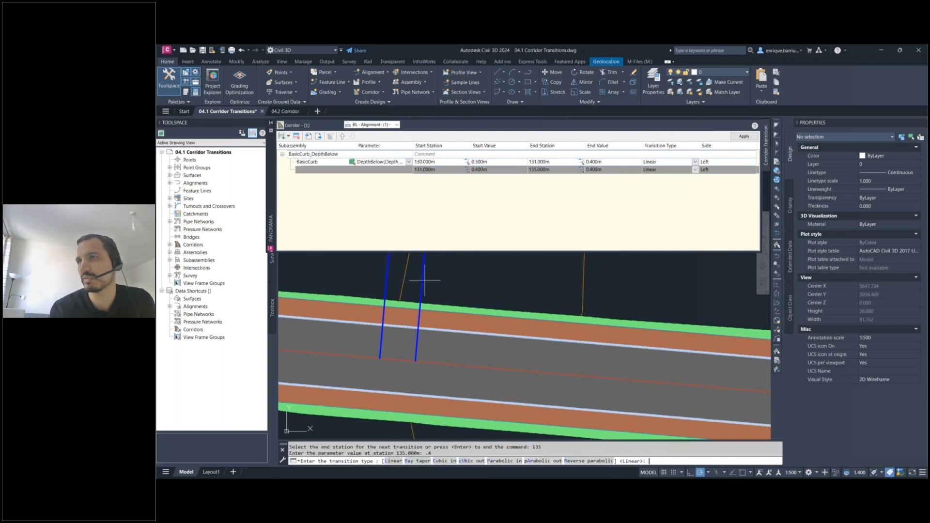
key(Return)
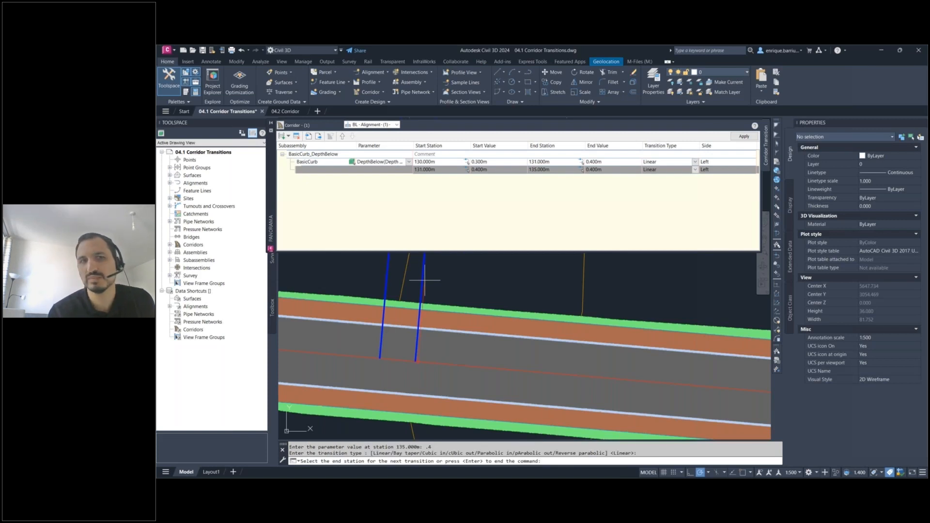
- Add a final linear DepthBelow transition ending at station 136 with a value of 0.3 and finish the set
text(136.000m: .3)
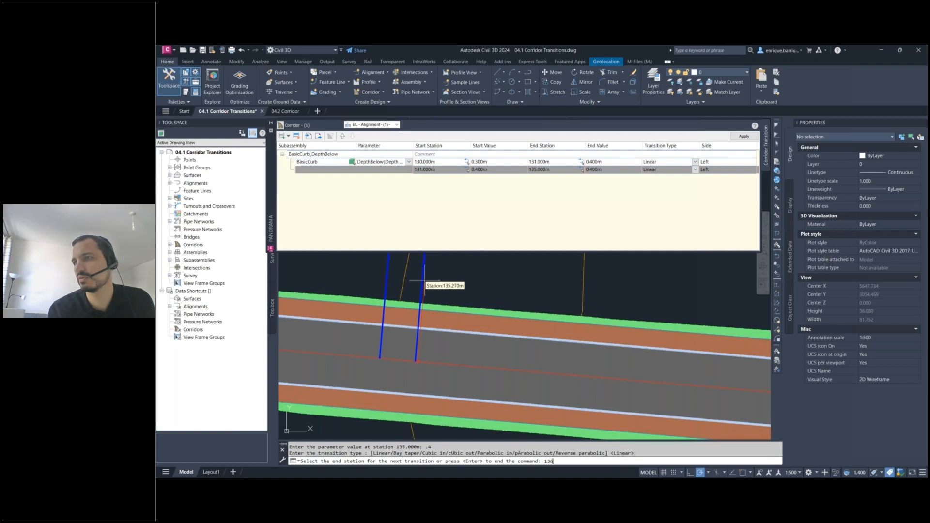
key(Return)
text(.3)
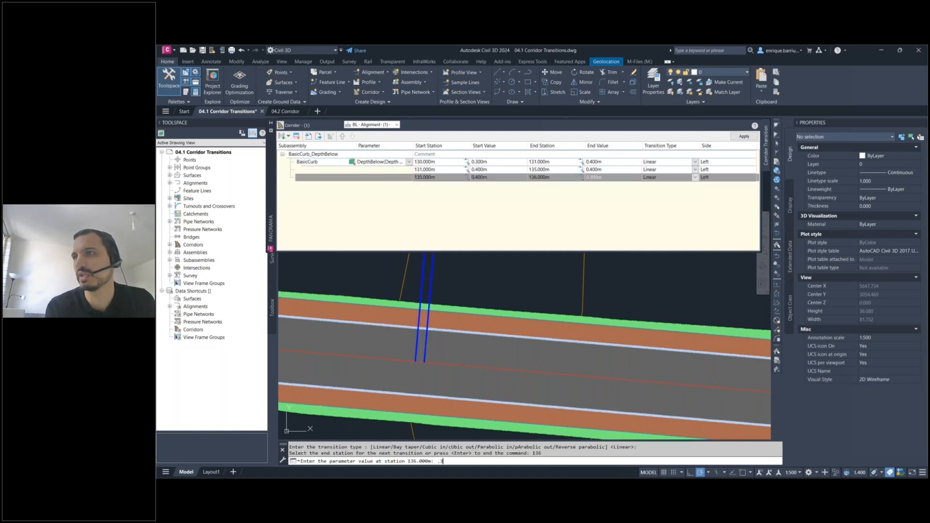
key(Return)
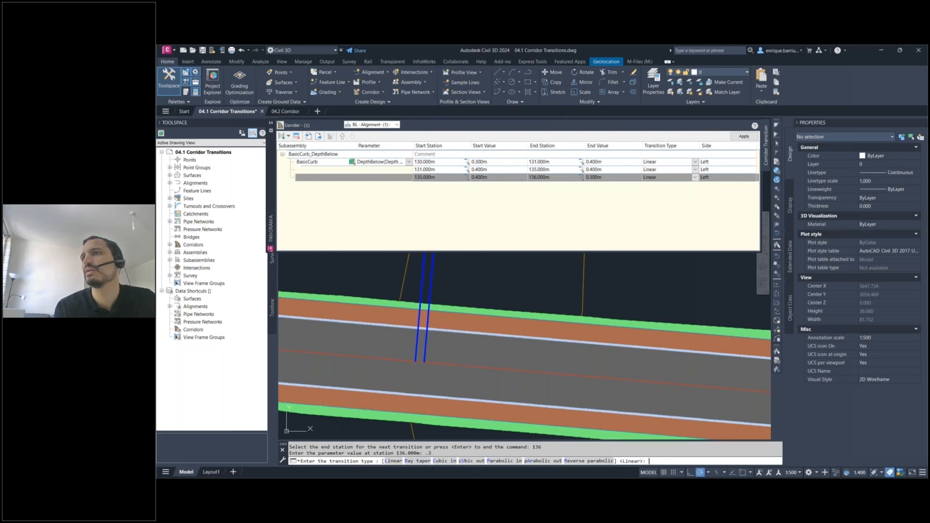
key(Return)
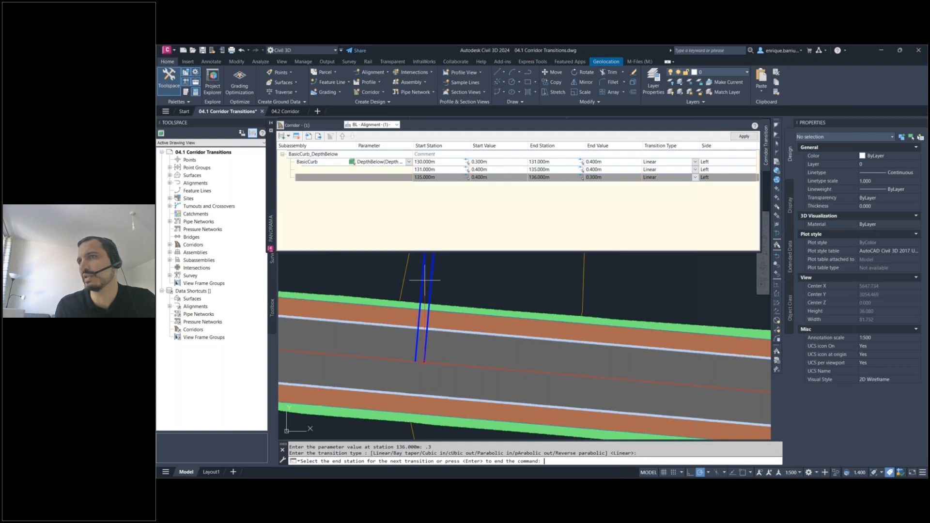
key(Return)
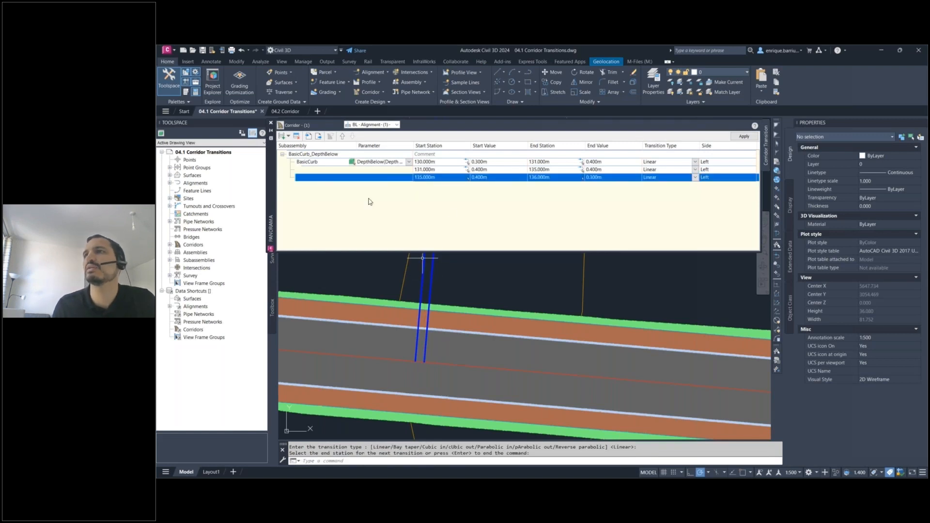
- Reposition the corridor transition table and review the BasicCurb_DepthBelow set and its first transition's extent on the corridor
drag(270, 201, 232, 191)
click(267, 147)
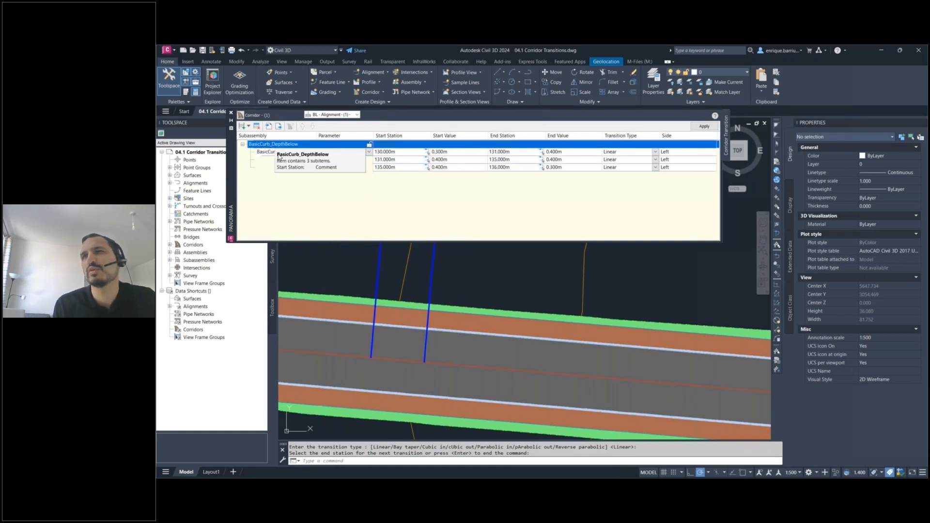
click(271, 153)
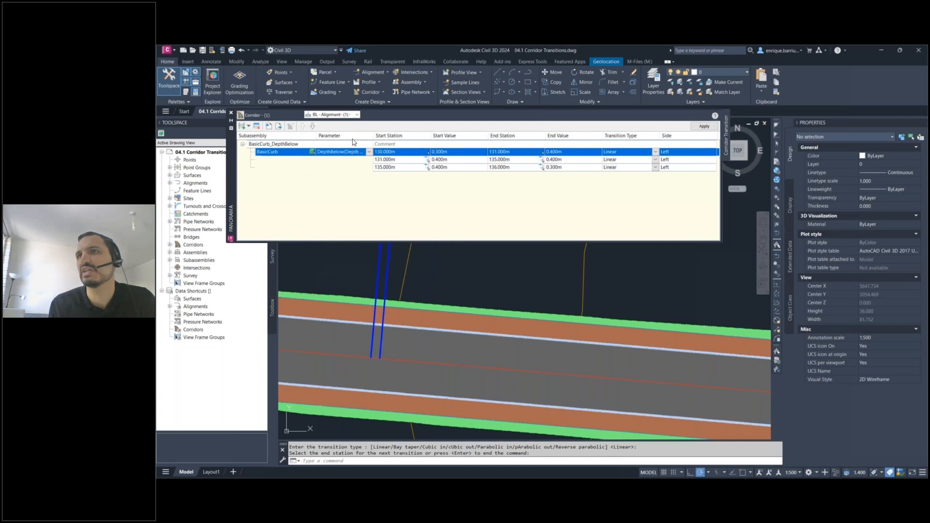
- Widen the Parameter column and review the first transition's start value, end value and available transition types, keeping Linear
drag(373, 135, 390, 135)
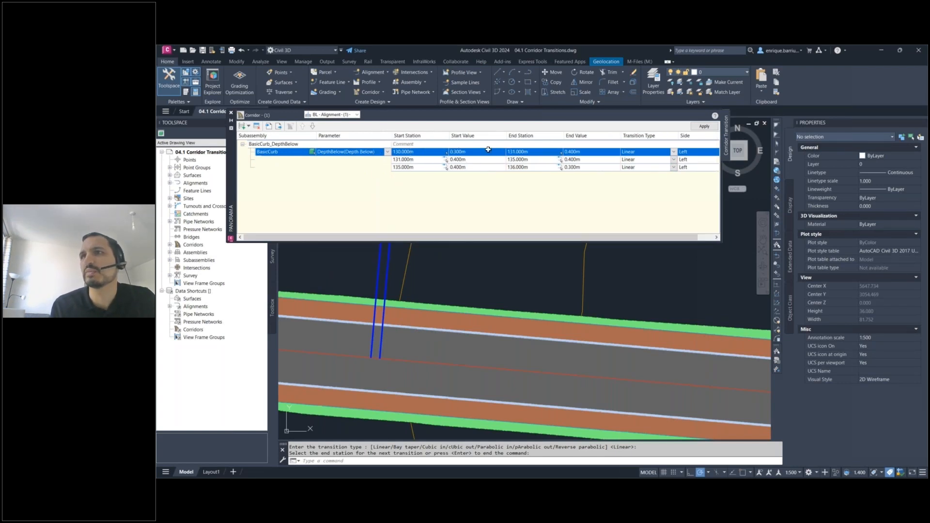
click(462, 153)
click(462, 154)
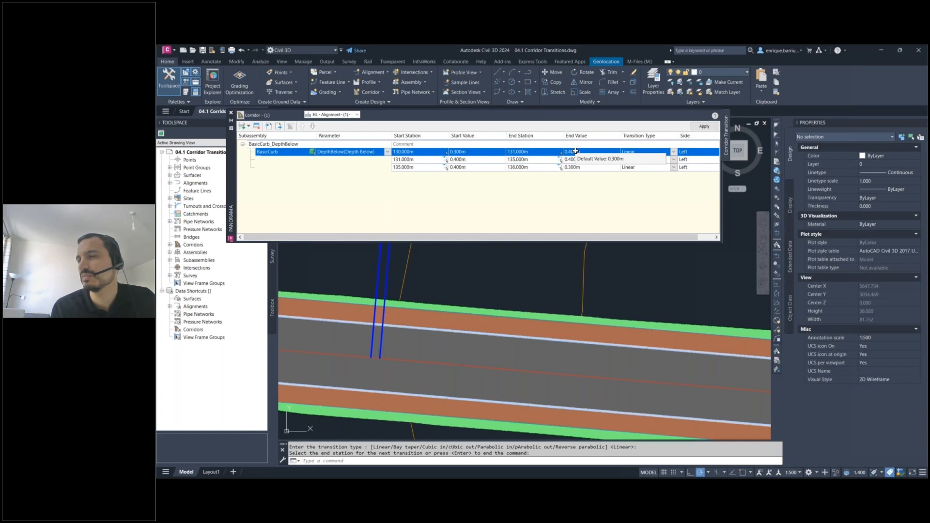
click(632, 151)
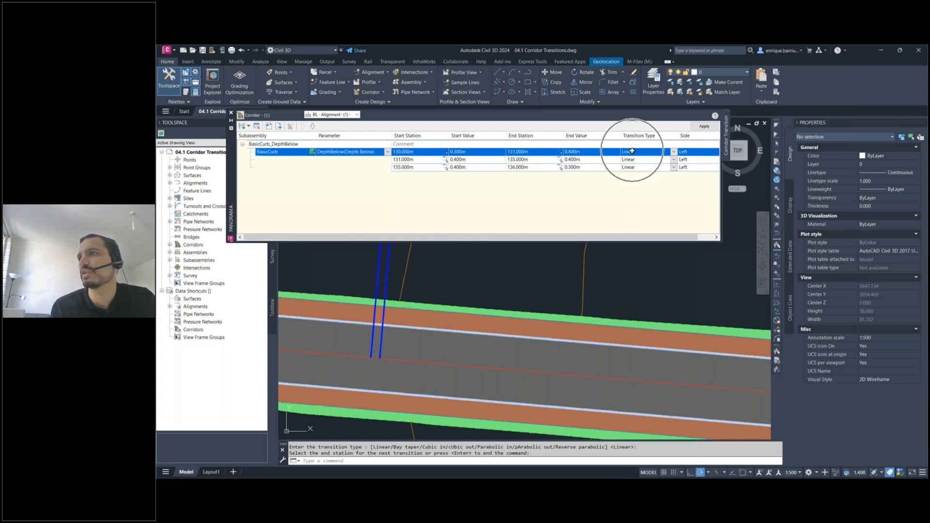
click(673, 153)
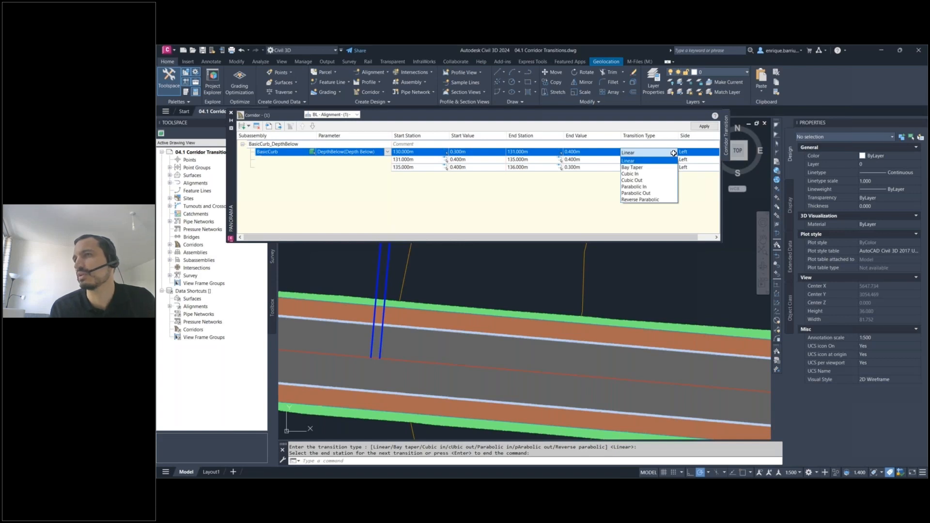
click(644, 160)
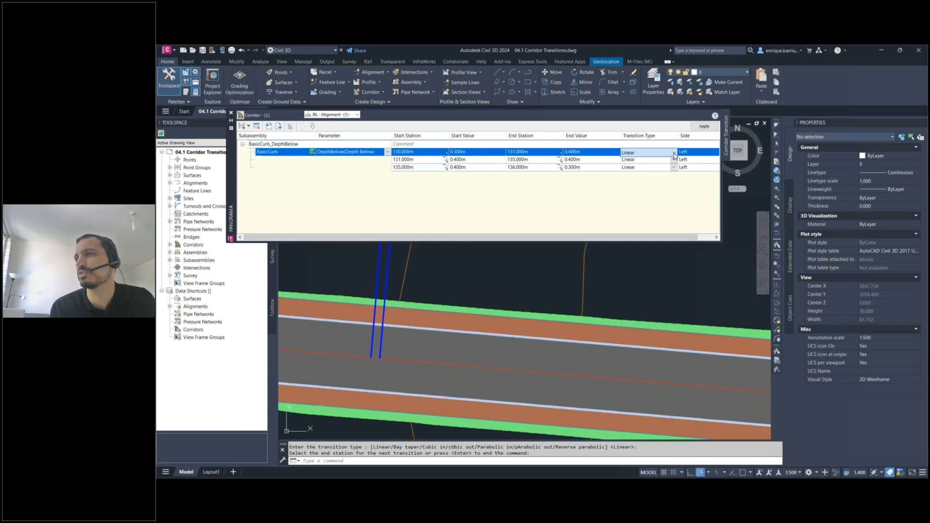
- Review the second and third DepthBelow transitions and the whole BasicCurb_DepthBelow set's extent on the corridor
double_click(420, 160)
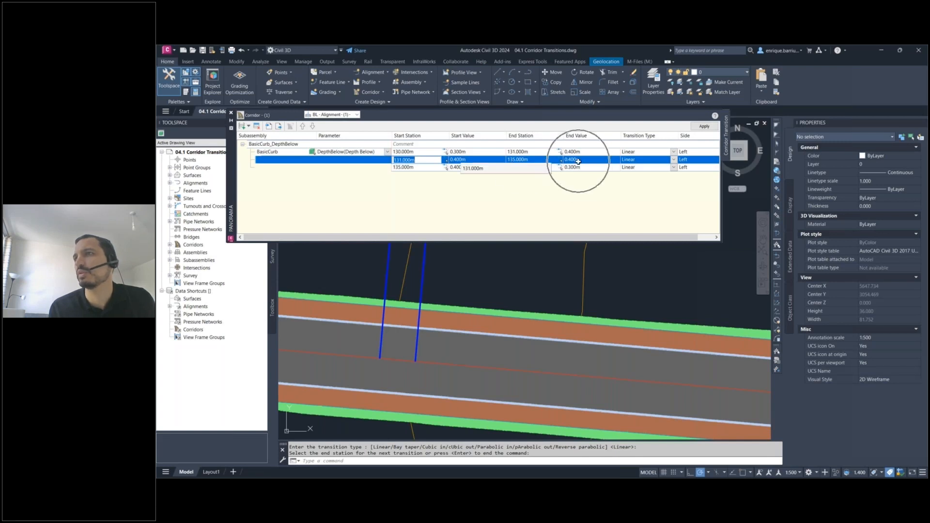
double_click(425, 168)
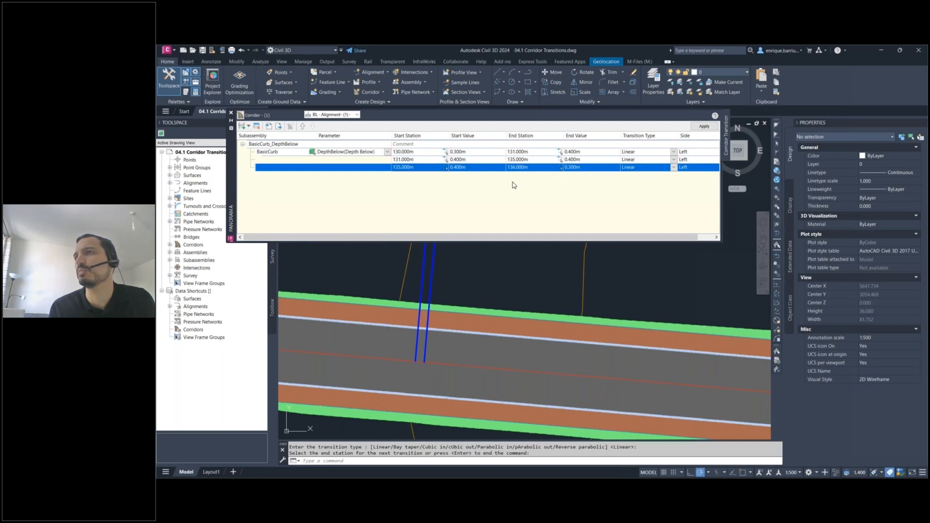
click(473, 167)
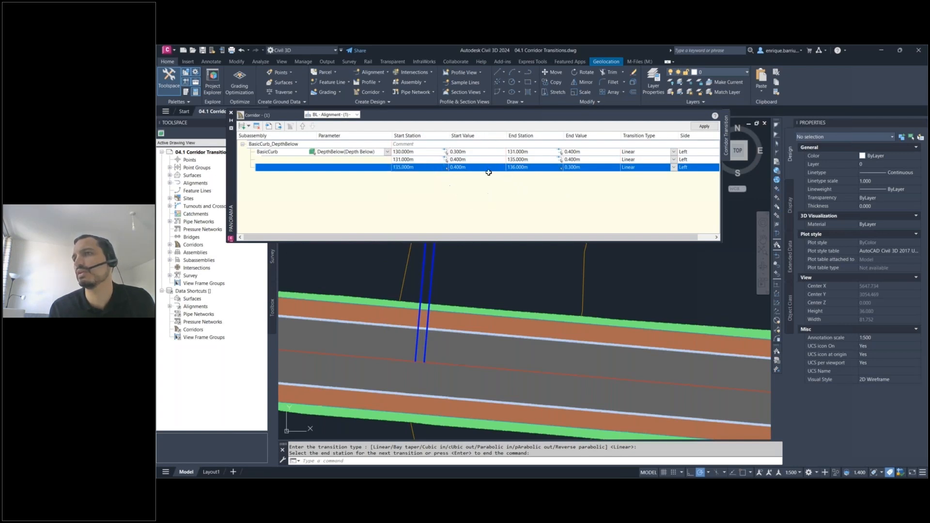
click(587, 168)
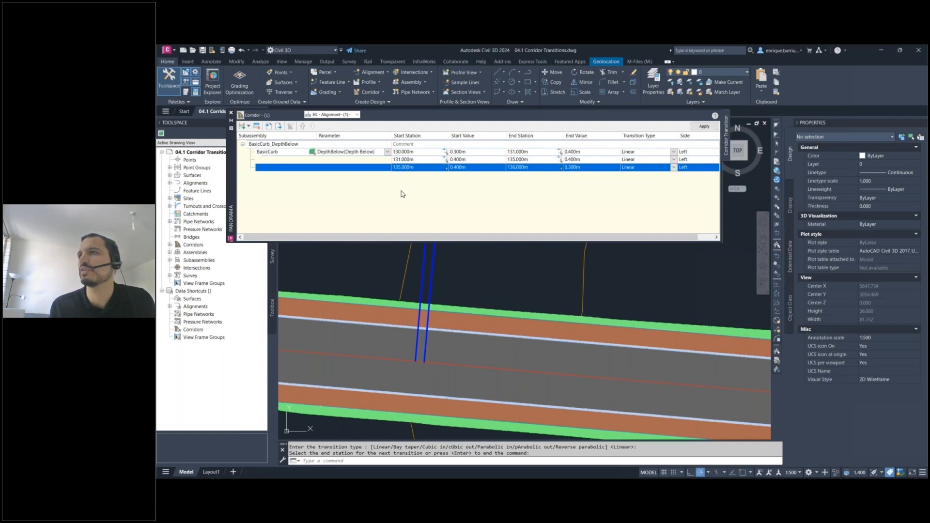
click(267, 151)
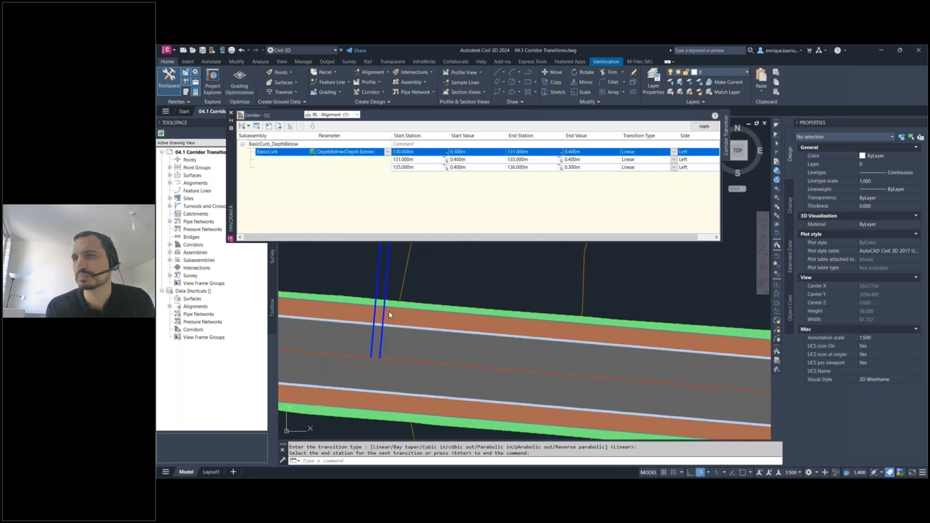
click(274, 145)
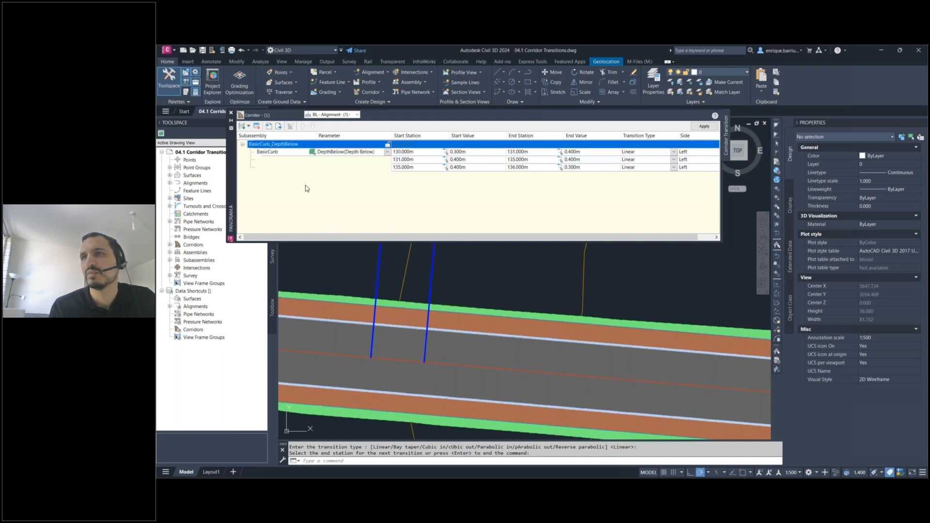
- Inspect the corridor in 3D in the Object Viewer before the transitions are applied, and close the viewer
click(463, 306)
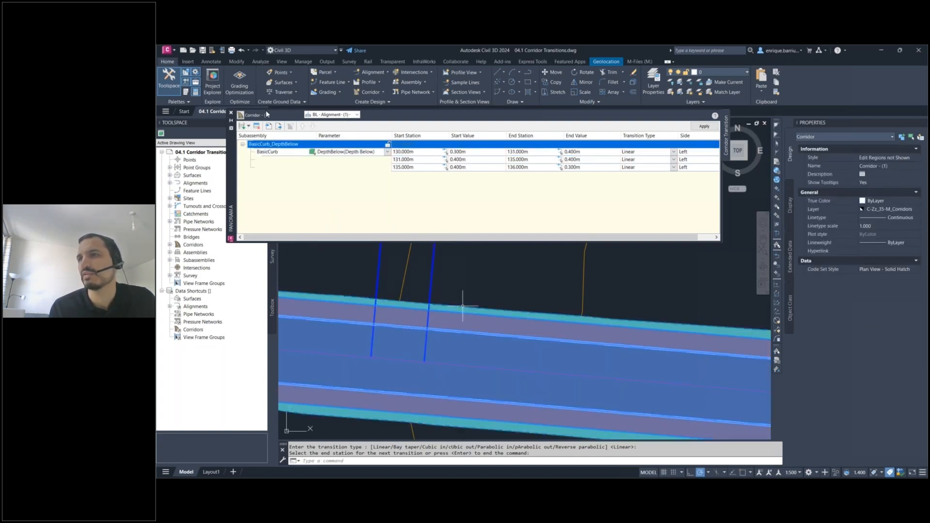
click(183, 83)
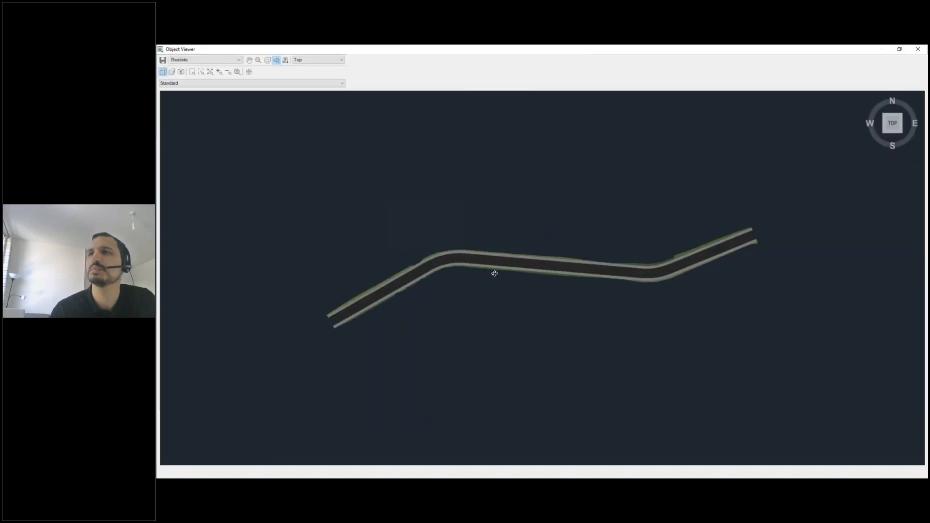
drag(492, 283, 400, 337)
scroll(486, 218, up, 5)
drag(397, 377, 436, 296)
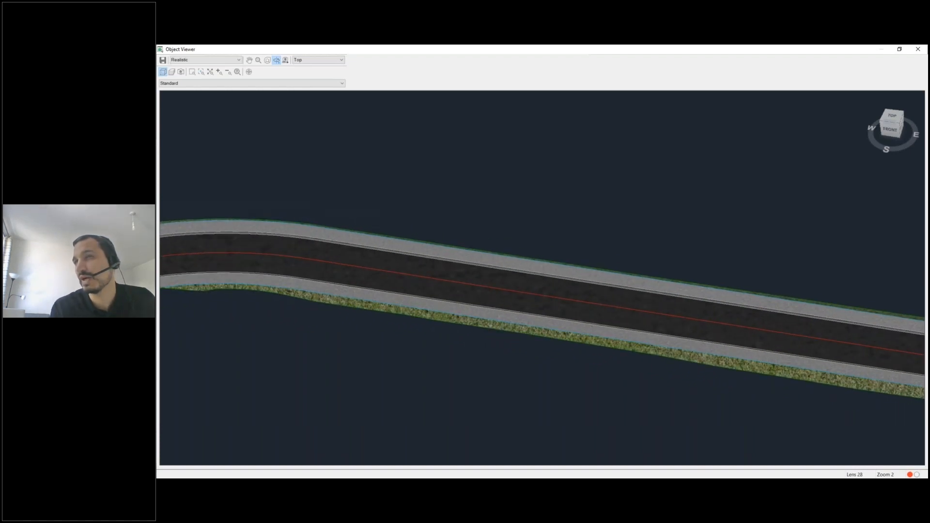
click(919, 49)
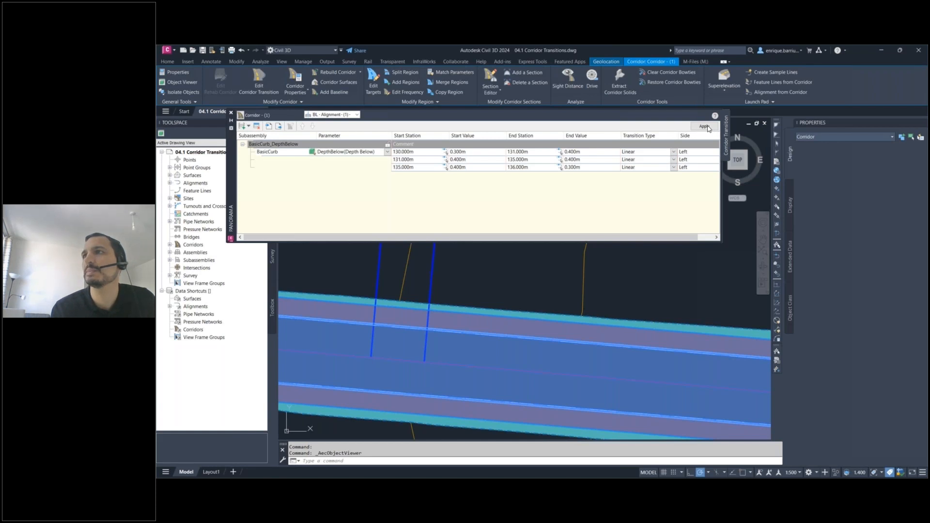
- Apply the BasicCurb_DepthBelow transitions to rebuild the corridor
click(705, 127)
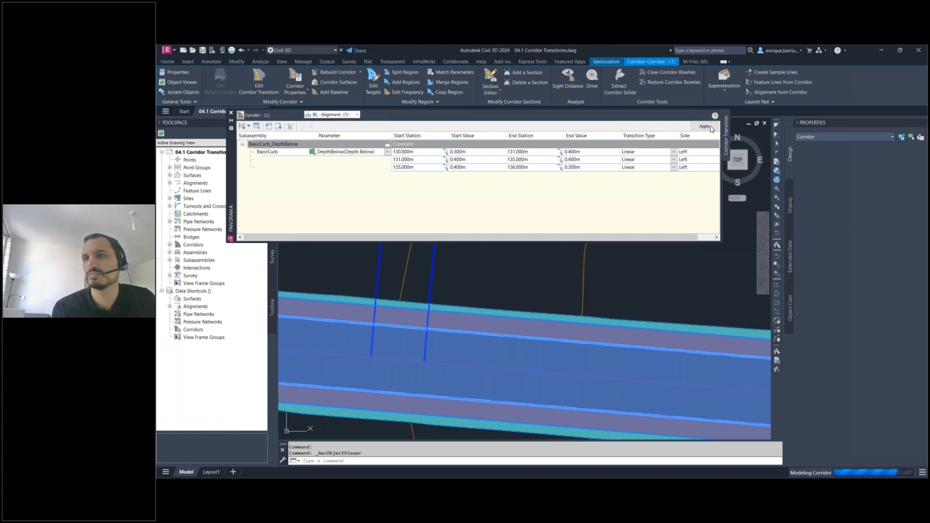
click(705, 126)
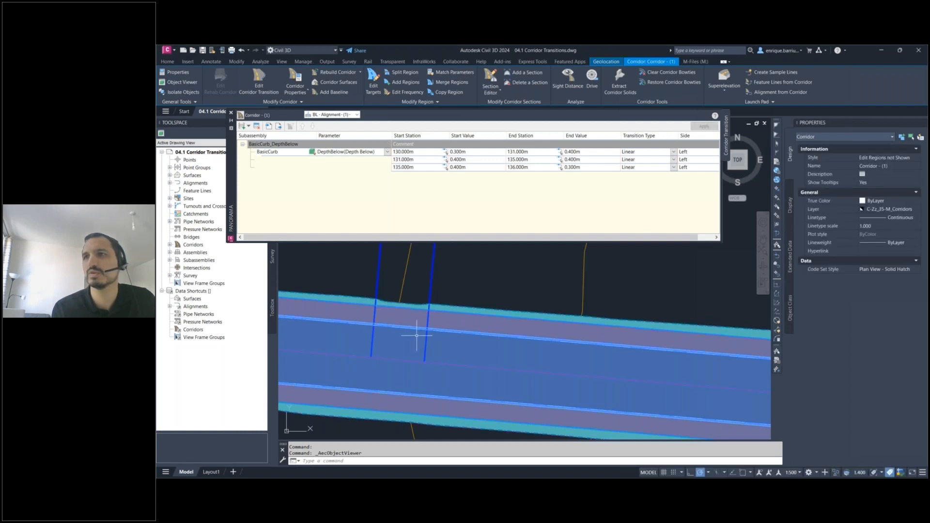
- Inspect the rebuilt corridor's left curb and verge along the transition zone in the Object Viewer, and close the viewer
click(178, 82)
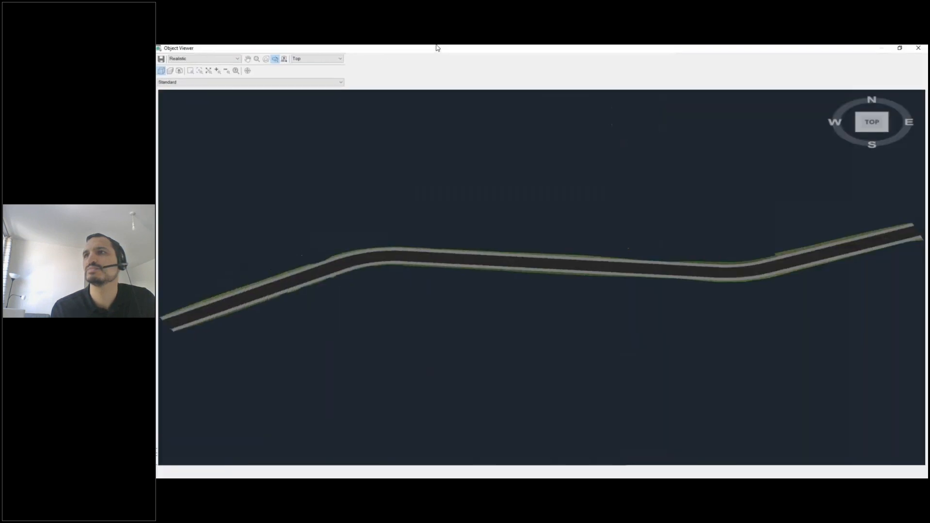
drag(481, 286, 484, 215)
scroll(478, 218, up, 3)
middle_drag(451, 201, 502, 275)
scroll(441, 264, up, 3)
scroll(488, 264, up, 4)
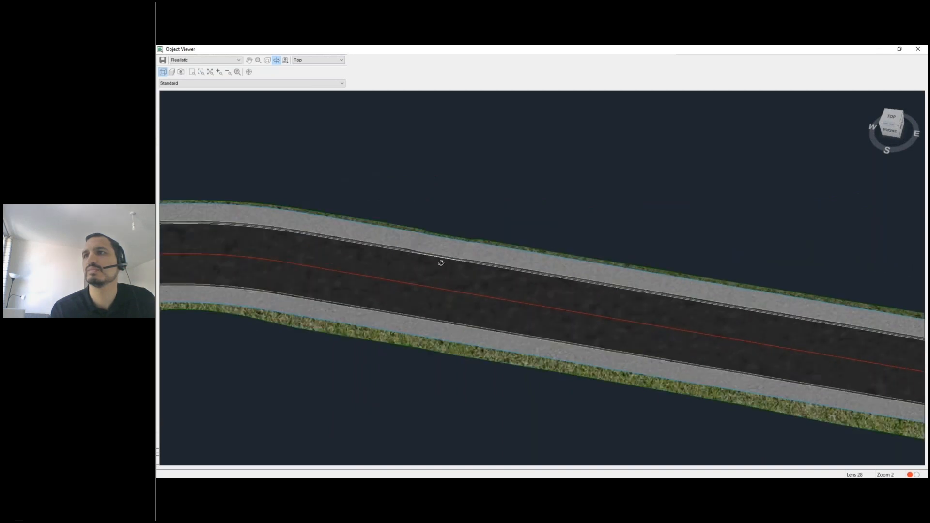
middle_drag(479, 303, 527, 361)
scroll(393, 294, up, 3)
middle_drag(428, 319, 590, 323)
drag(590, 323, 579, 310)
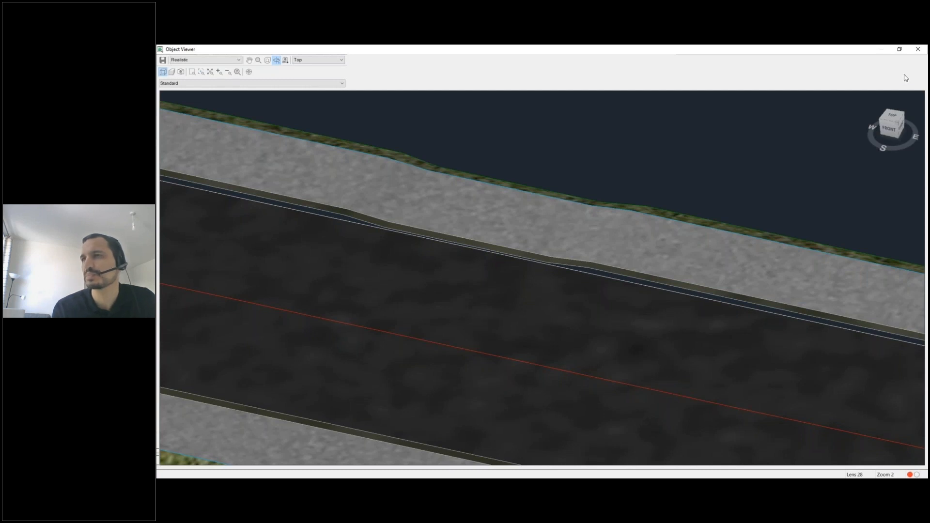
click(918, 49)
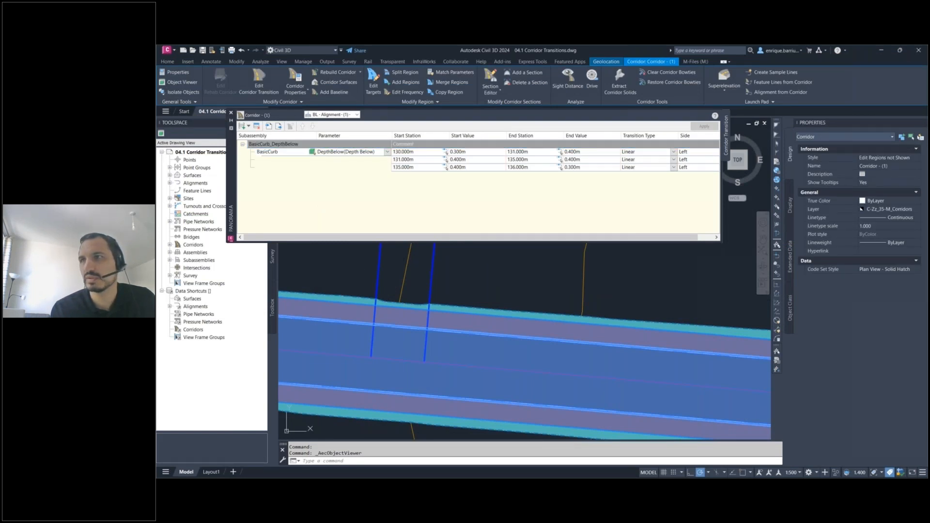
- Examine the left daylight slope in plan where the two corridor regions meet after the second bend
scroll(520, 334, down, 3)
middle_drag(521, 333, 371, 307)
scroll(528, 320, up, 6)
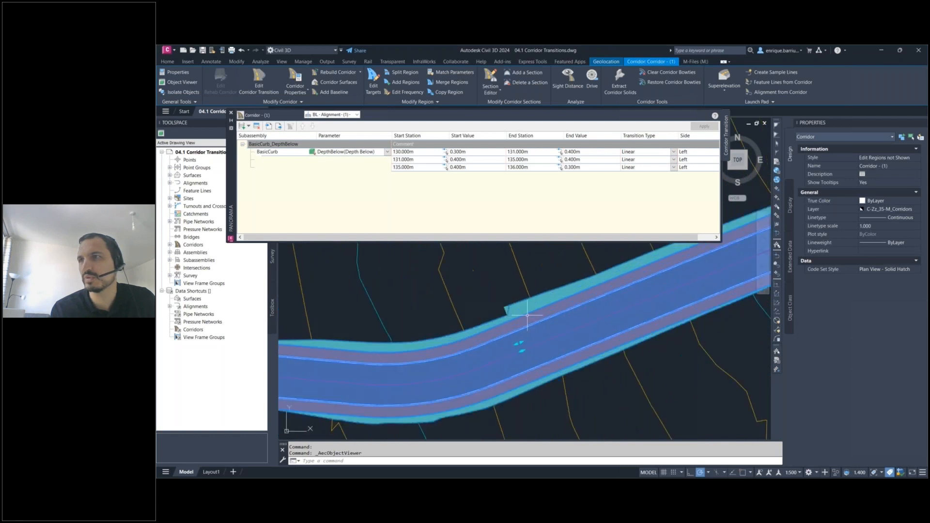
middle_drag(483, 292, 455, 322)
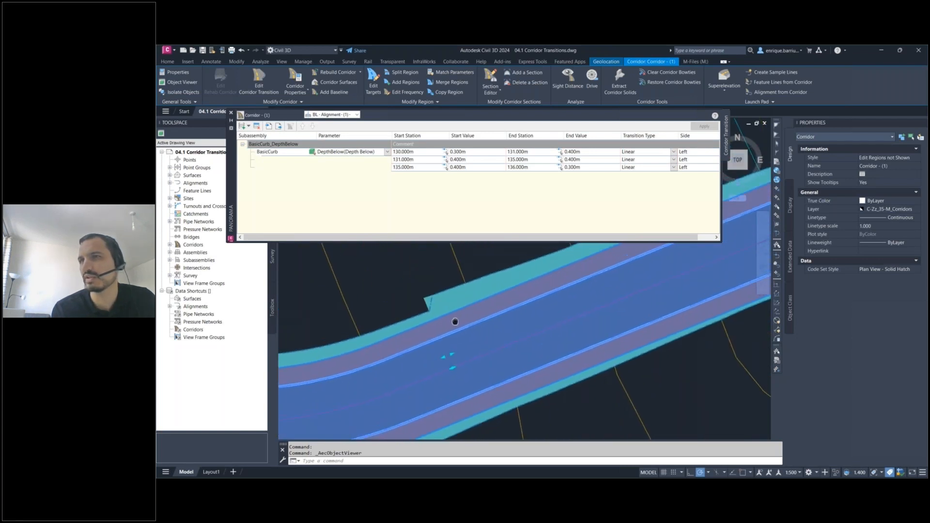
scroll(451, 333, down, 2)
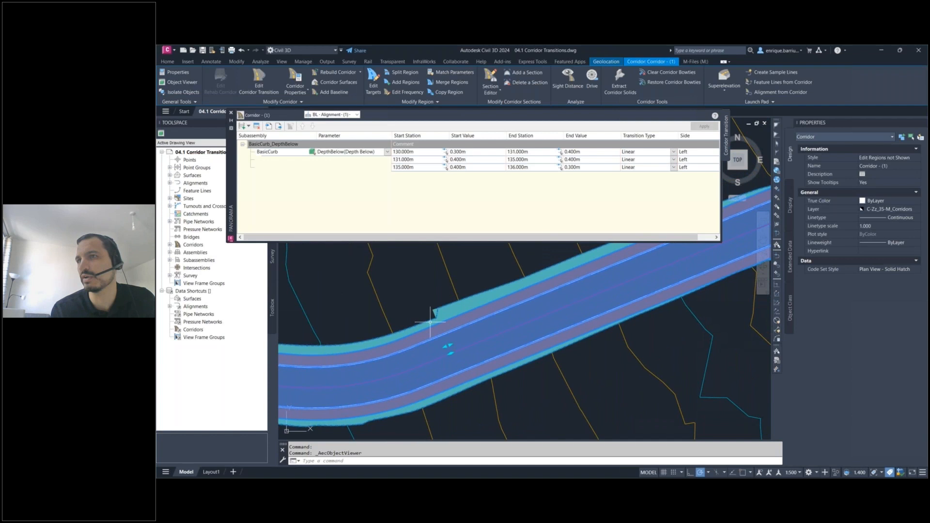
click(448, 311)
- Compare the left daylight slopes of the two assemblies used by the corridor
scroll(469, 291, down, 5)
middle_drag(472, 291, 420, 418)
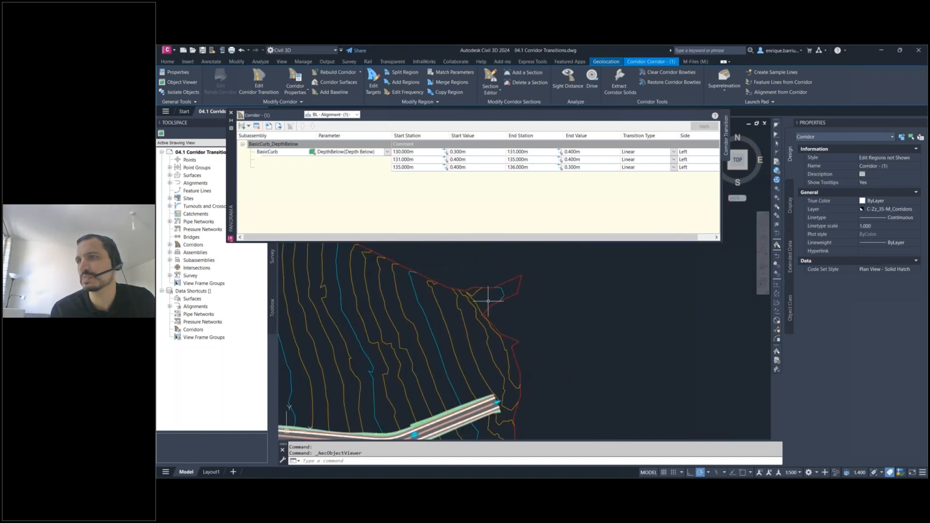
scroll(501, 283, down, 4)
middle_drag(504, 280, 437, 426)
scroll(479, 297, up, 12)
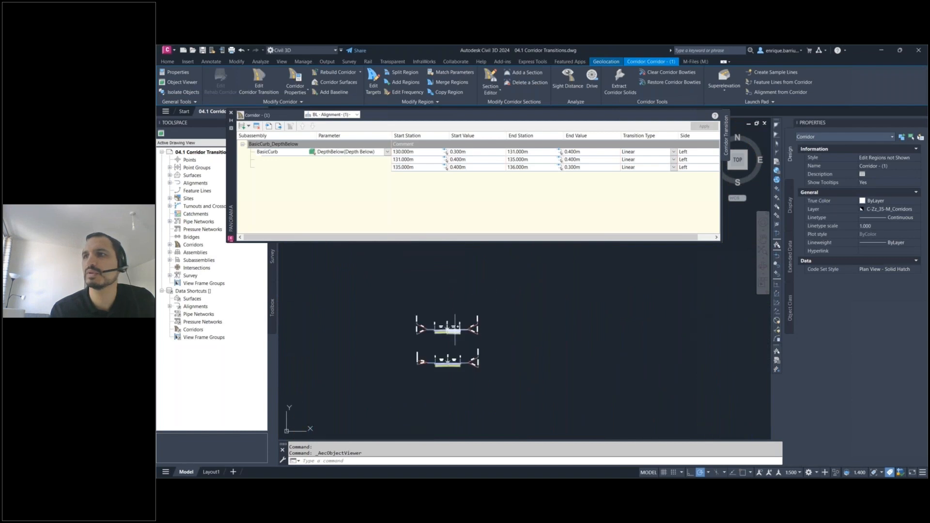
middle_drag(500, 301, 524, 286)
scroll(464, 272, up, 3)
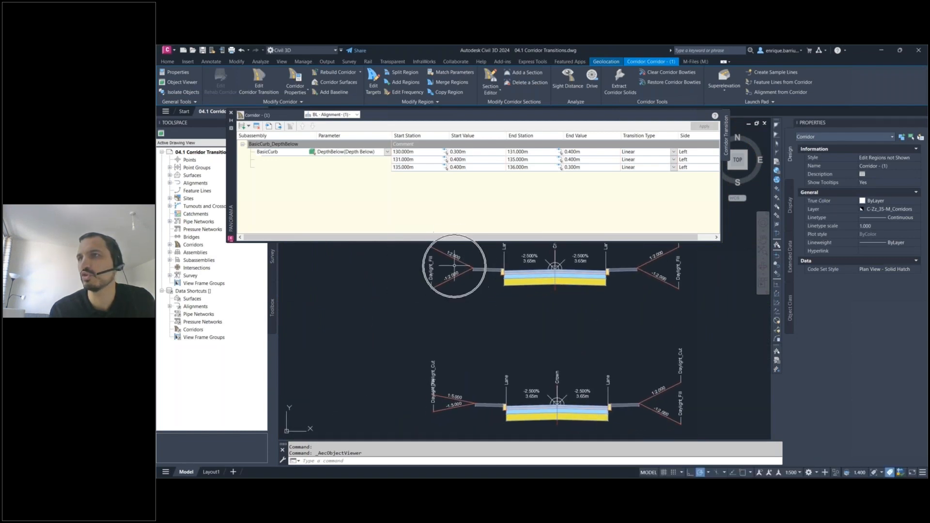
mouse_move(450, 402)
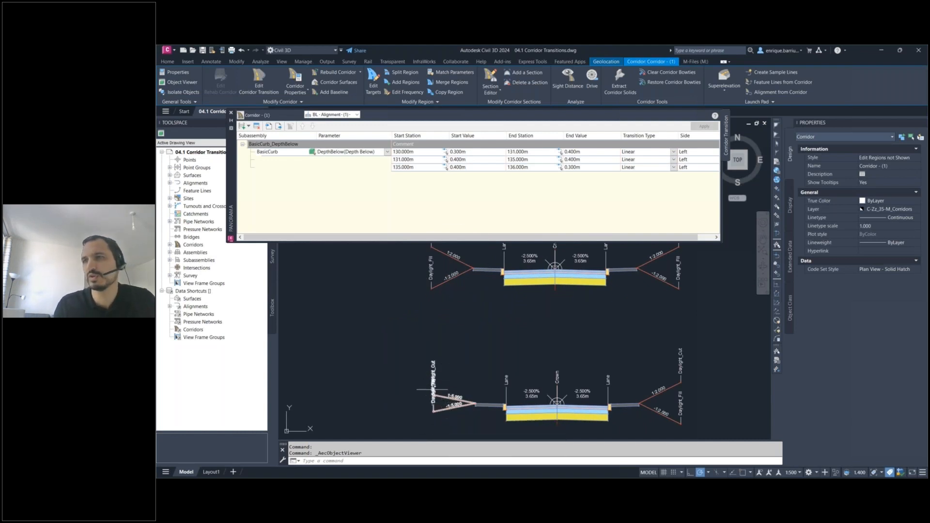
- Preview the corridor at the region boundary with the plan view code set style that shows links, and restore Plan View - Solid Hatch
scroll(418, 395, down, 5)
scroll(417, 396, down, 5)
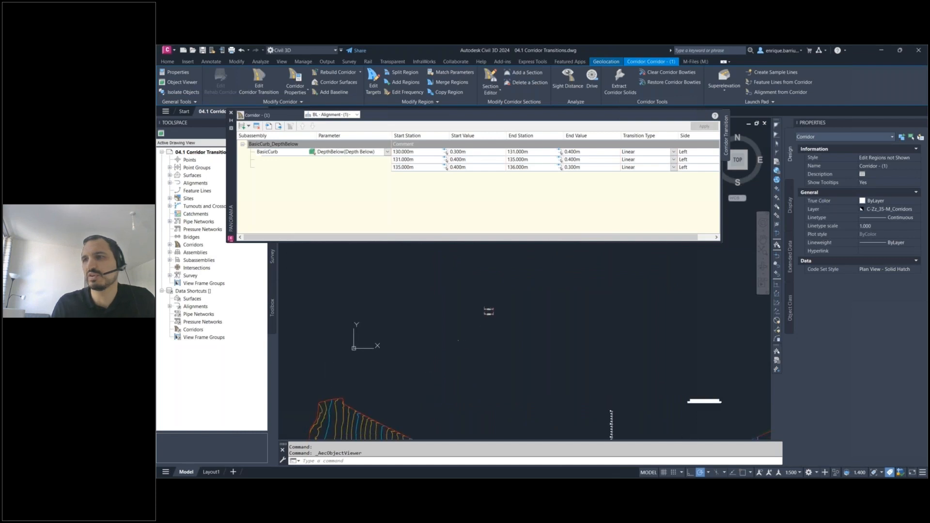
middle_drag(434, 374, 431, 324)
scroll(432, 325, up, 8)
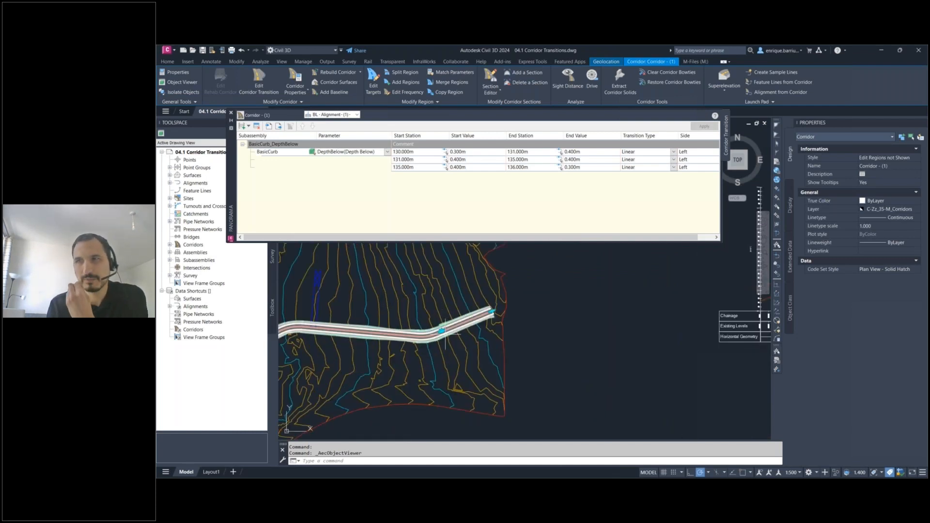
scroll(414, 323, up, 3)
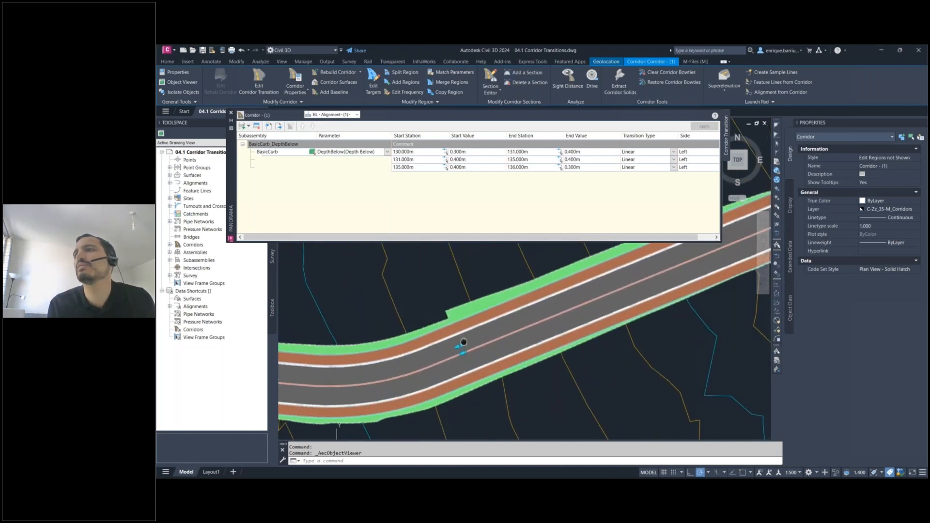
click(902, 270)
click(904, 270)
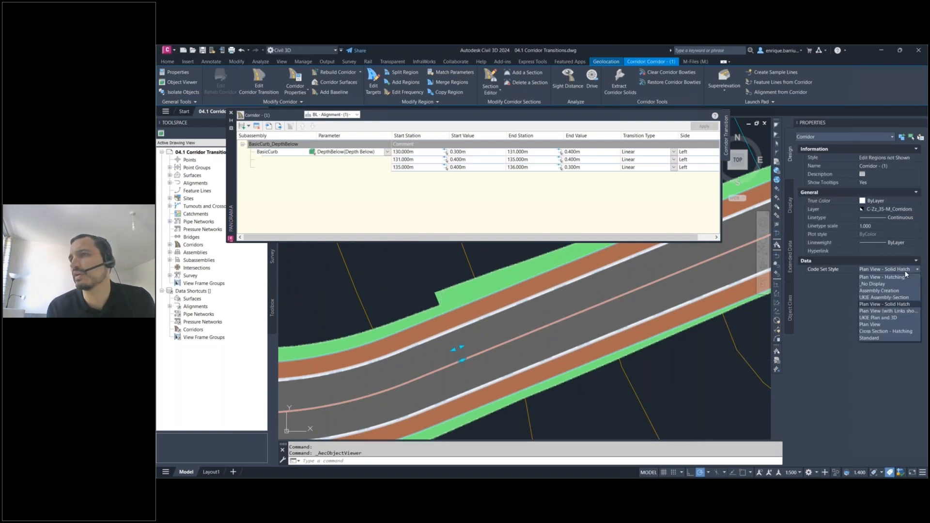
click(899, 311)
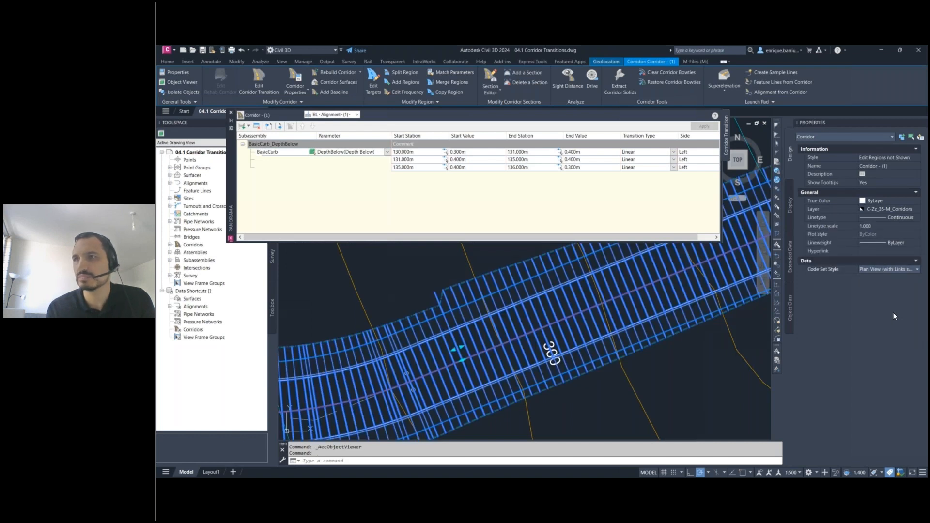
click(908, 271)
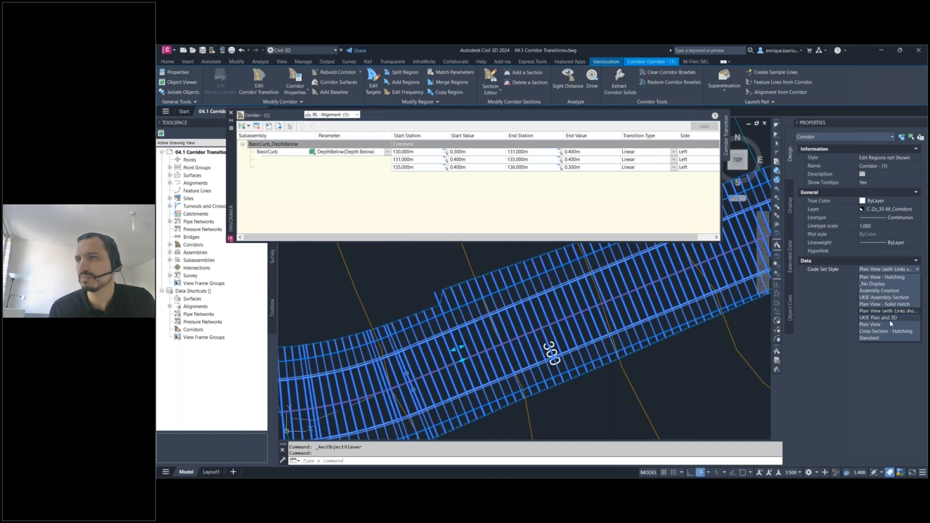
click(893, 304)
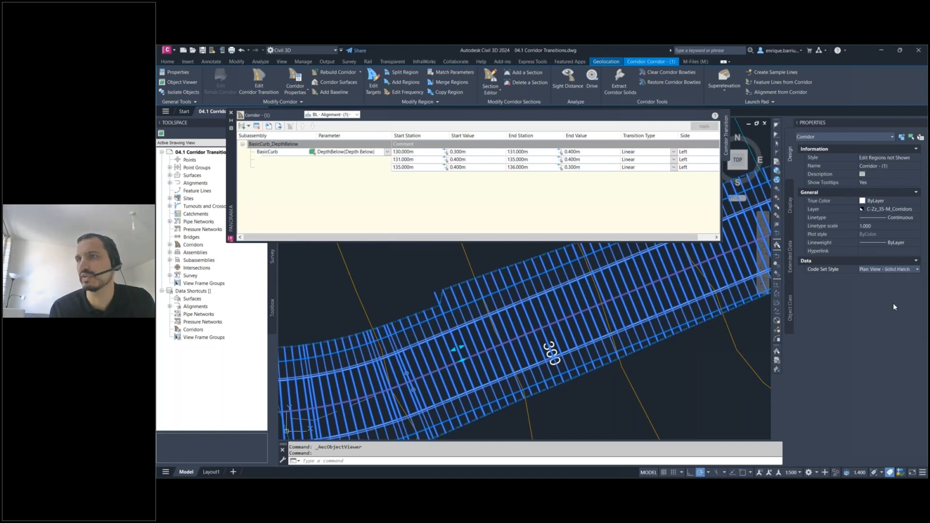
- Add a corridor transition for the Cut Slope parameter of the left Earthworks daylight subassembly just past the region boundary
click(249, 144)
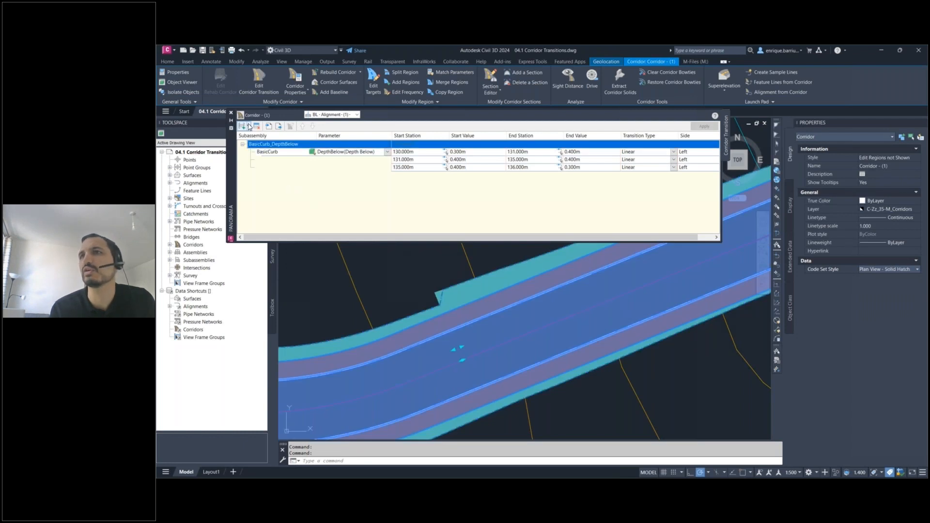
click(249, 127)
click(271, 145)
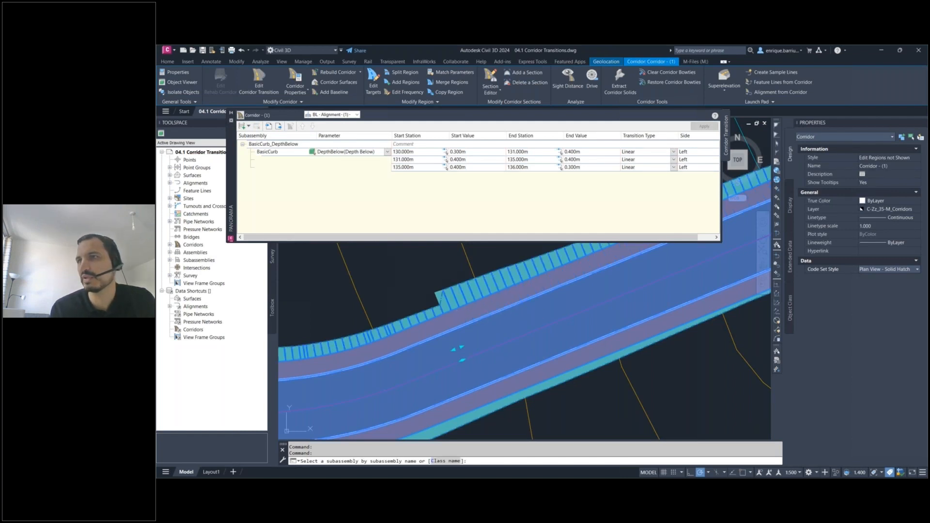
click(473, 303)
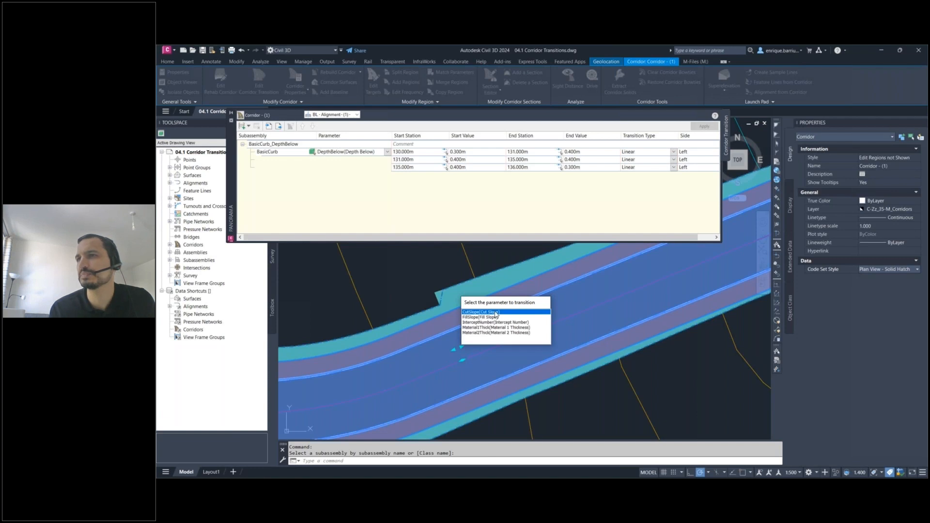
click(495, 313)
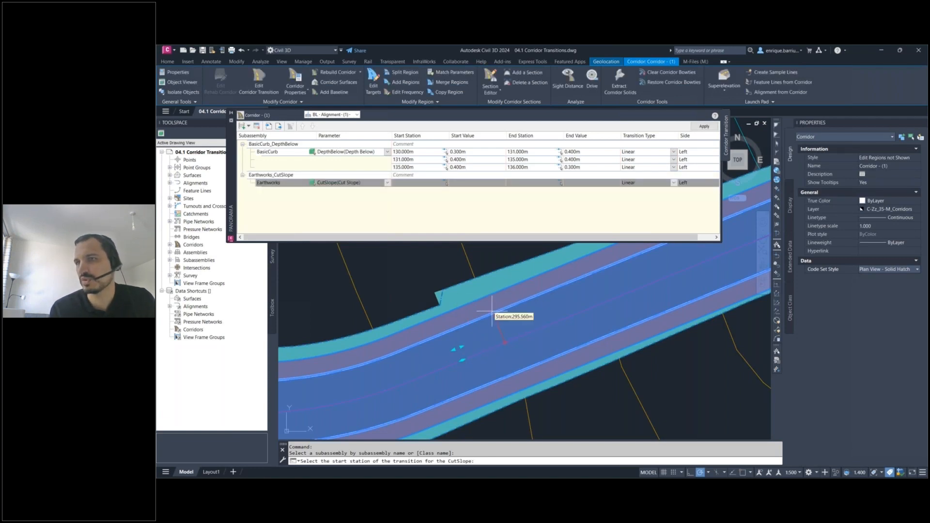
- Start the left Cut Slope transition at station 290 with a slope value of 2
mouse_move(469, 371)
text(29)
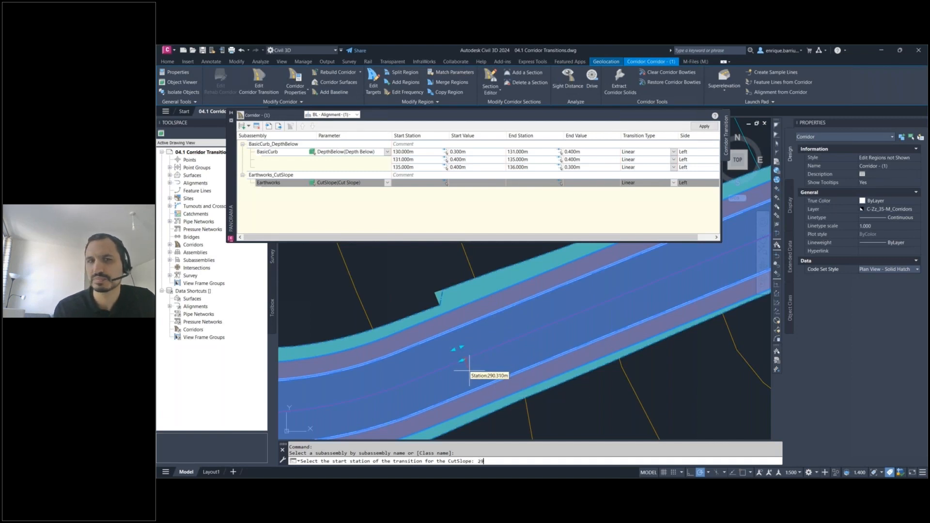
text(0)
key(Return)
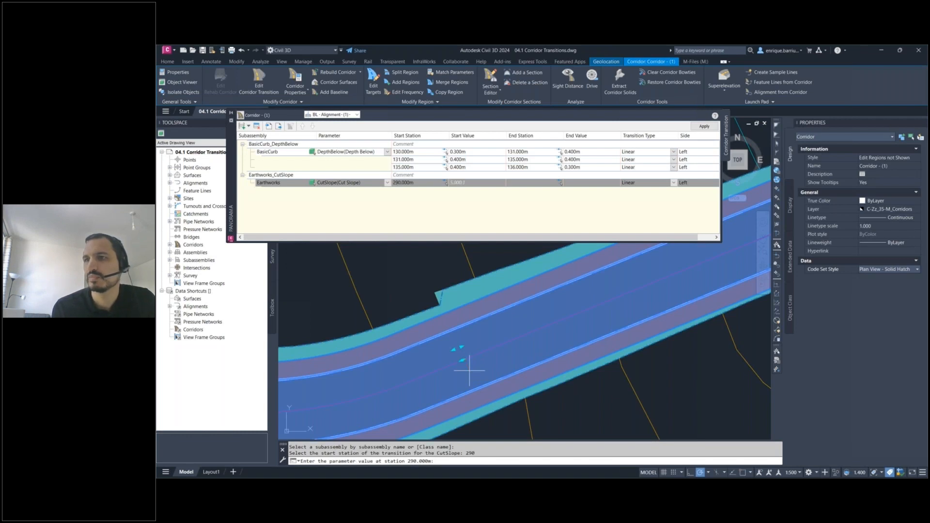
text(2)
key(Return)
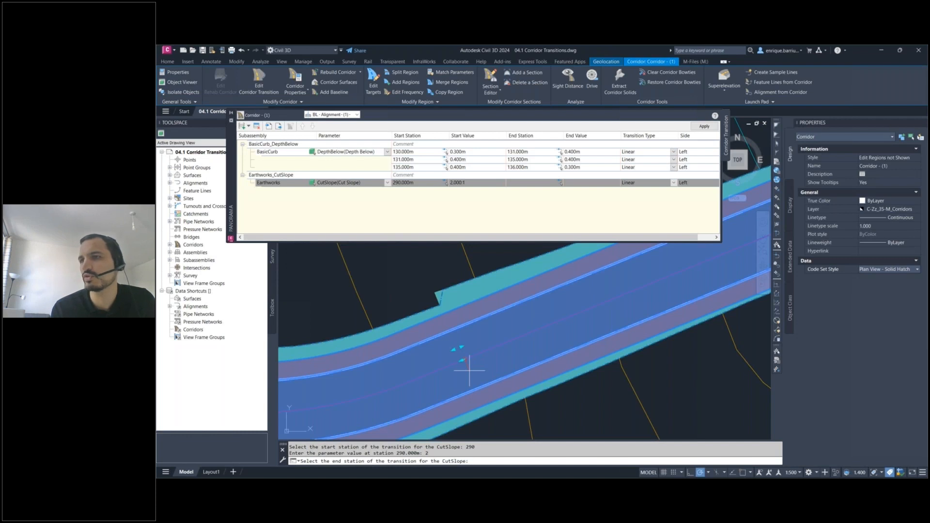
- End the left Cut Slope transition at station 295 with a slope value of 5 and Linear type, and apply it to the corridor
text(295)
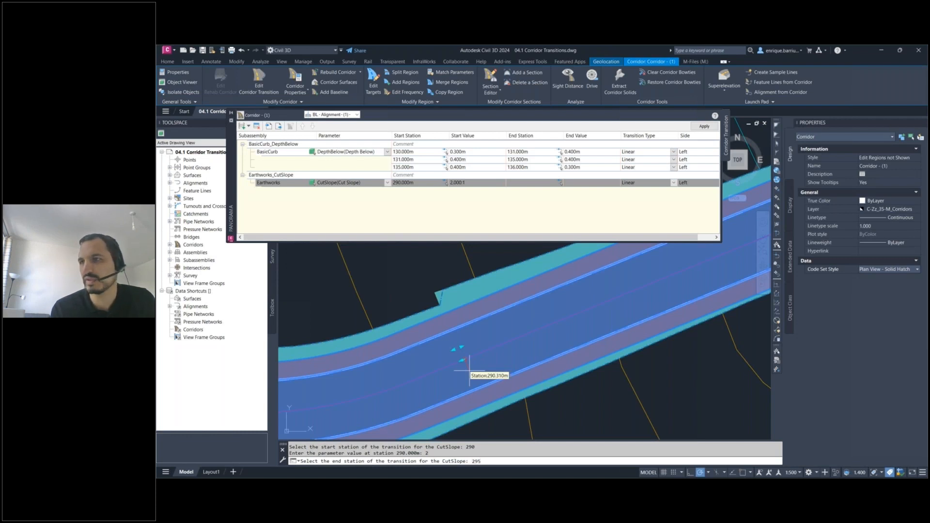
key(Return)
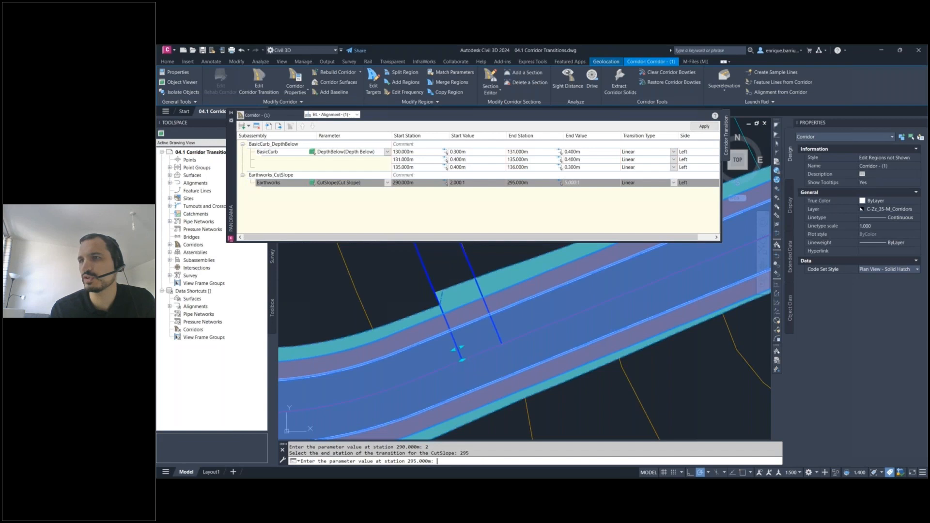
text(5)
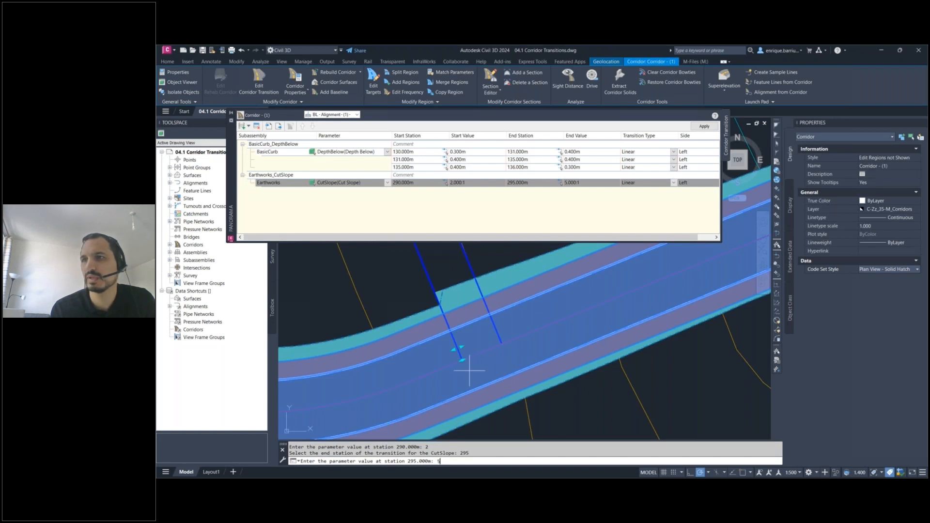
key(Return)
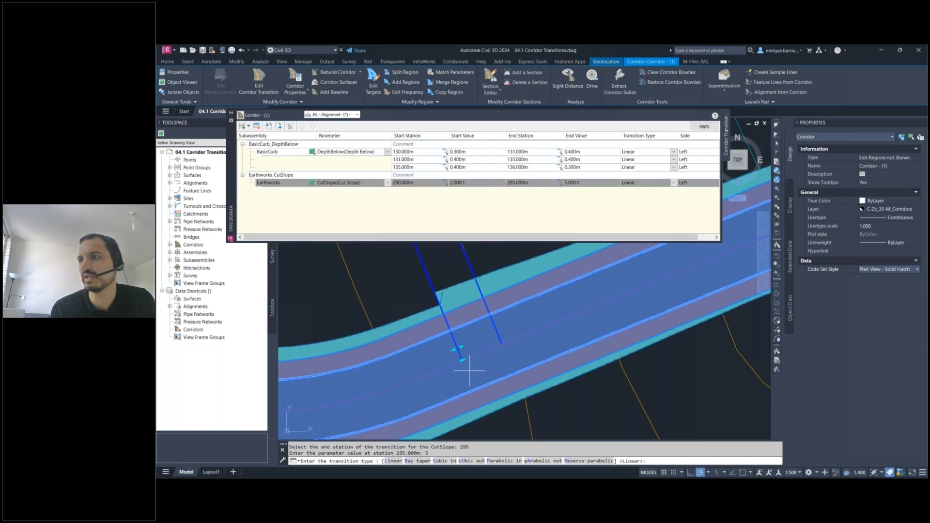
key(Return)
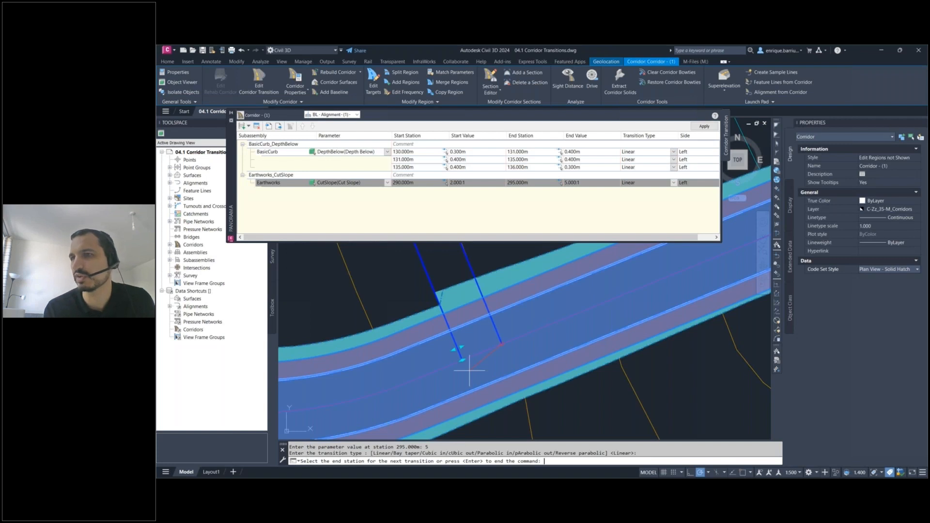
key(Return)
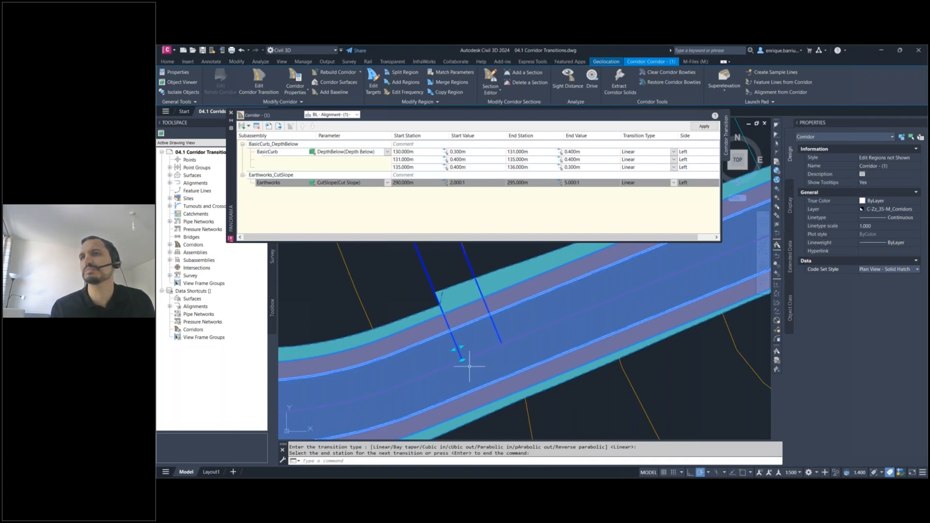
click(296, 184)
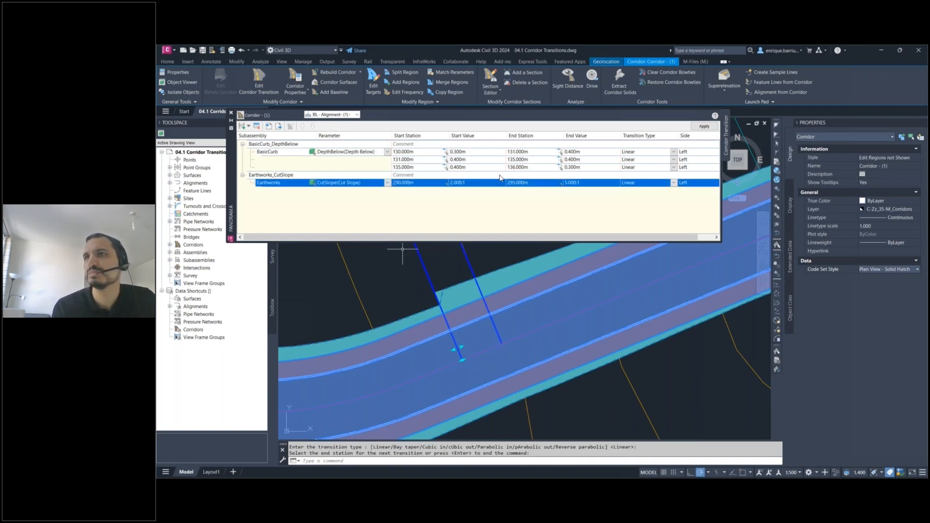
click(703, 127)
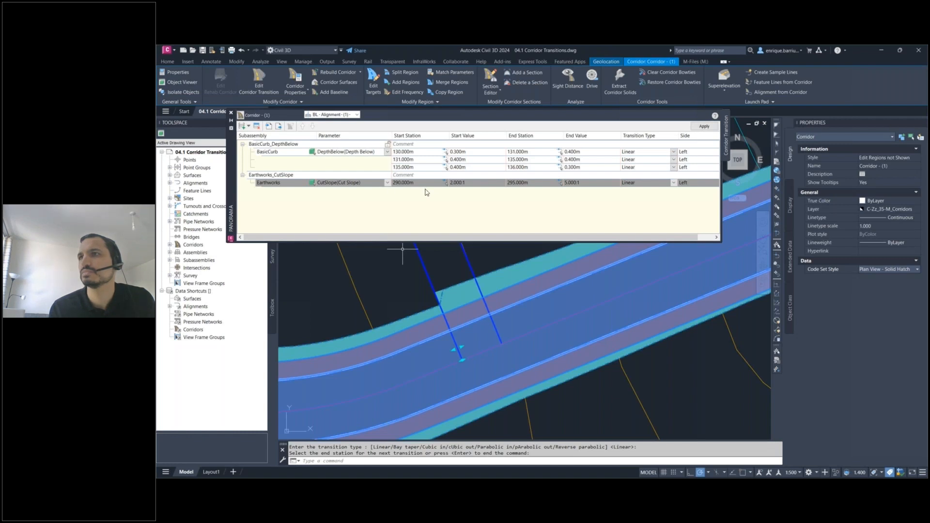
- Change the Earthworks Cut Slope transition type to Bay Taper and apply it to the corridor
click(285, 175)
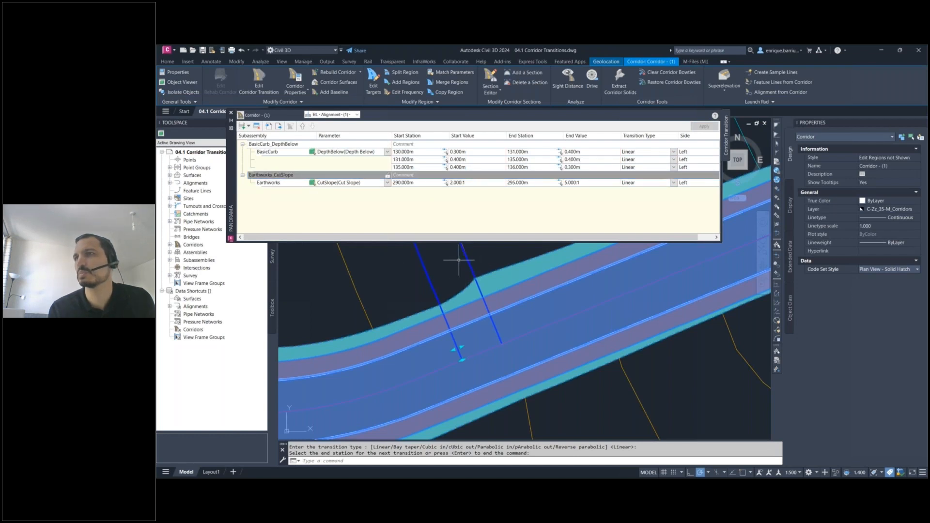
click(288, 187)
click(288, 187)
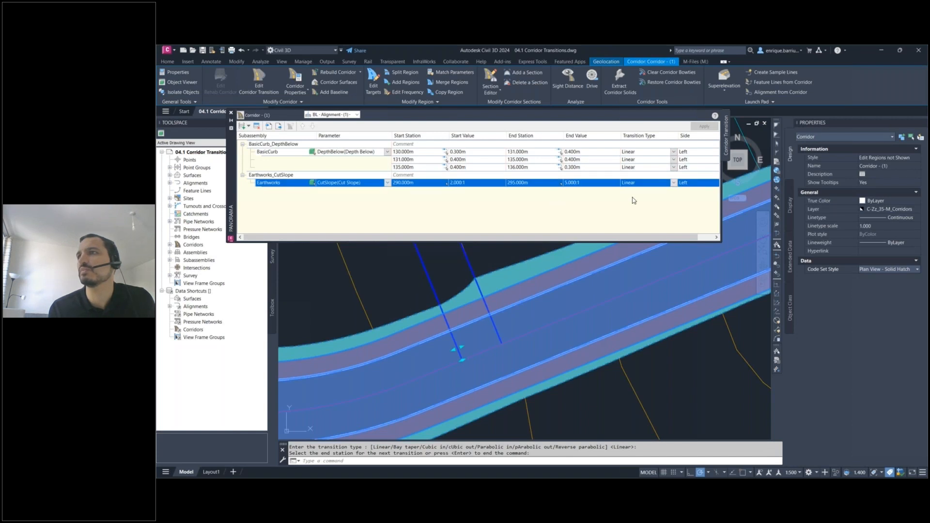
click(674, 183)
click(675, 183)
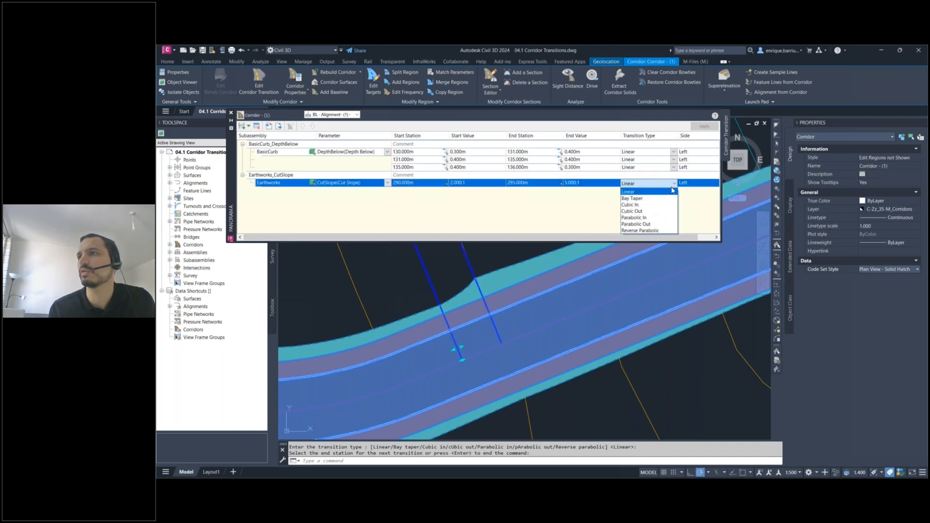
click(661, 198)
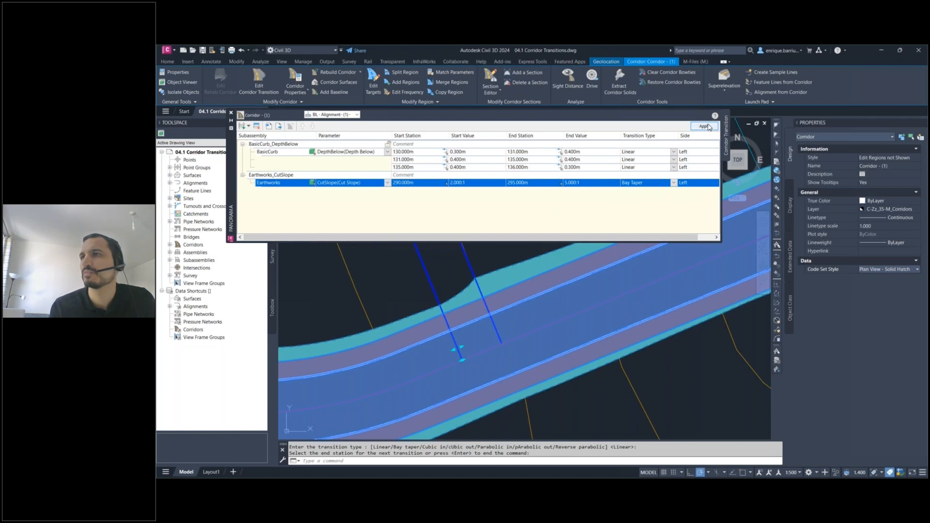
click(706, 127)
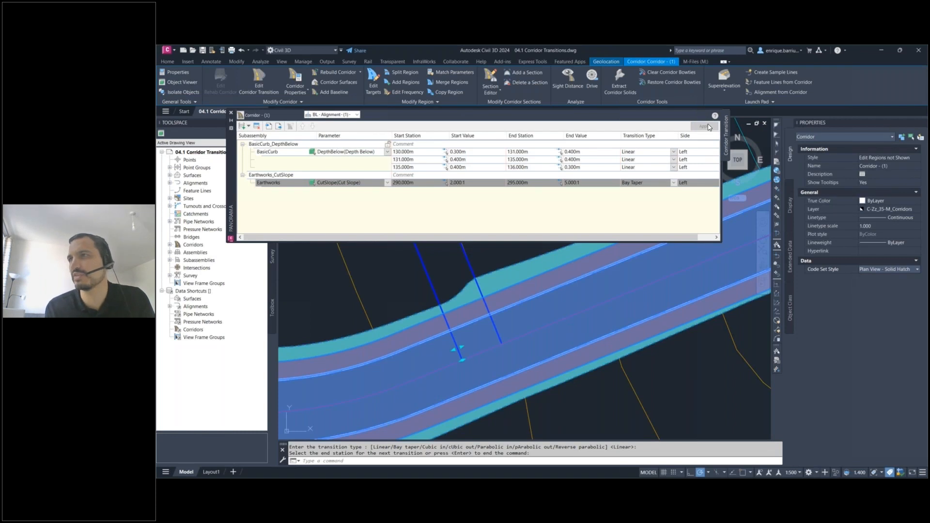
- Try the Cubic In type on the Earthworks Cut Slope transition and apply it to compare the daylight edge
scroll(465, 284, up, 4)
middle_drag(466, 285, 508, 304)
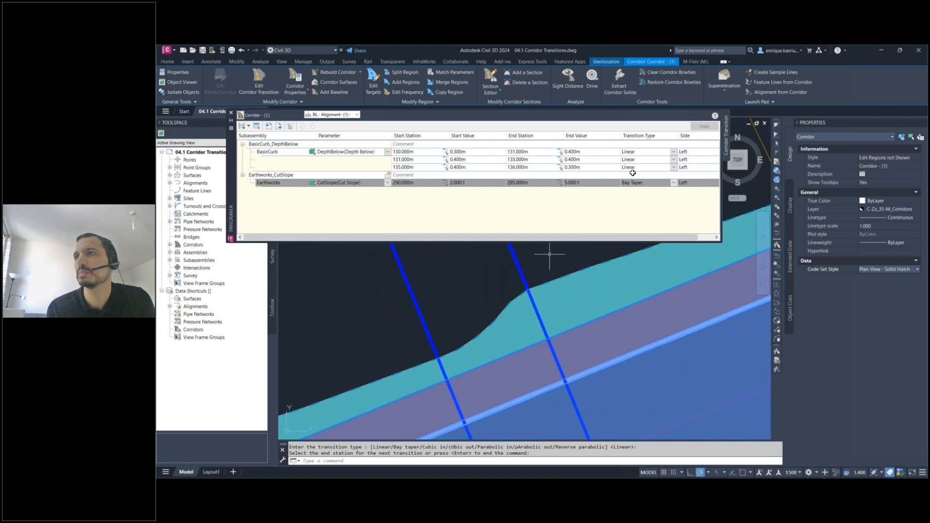
click(674, 184)
click(674, 184)
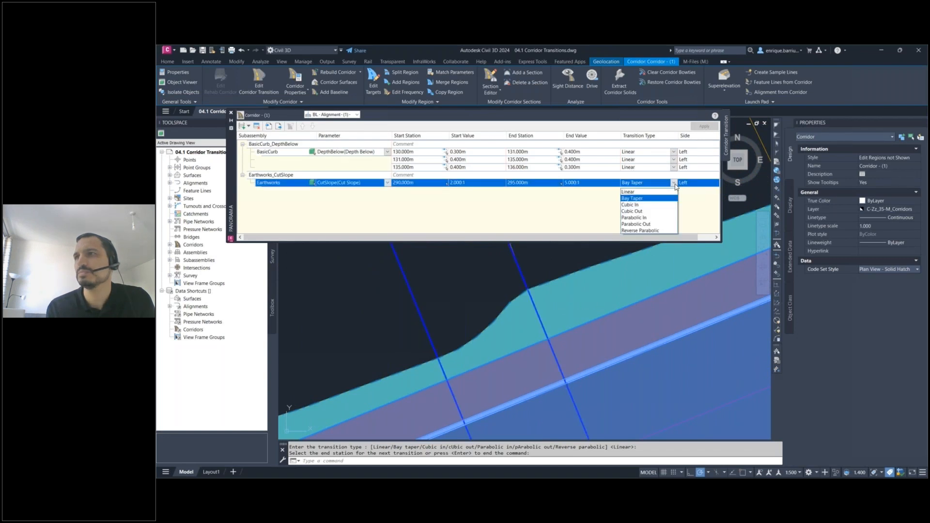
click(644, 204)
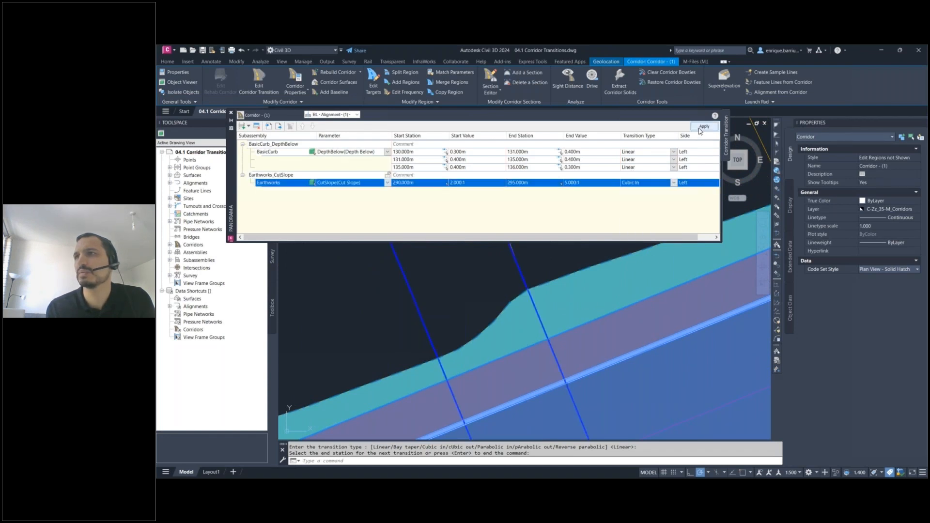
click(702, 127)
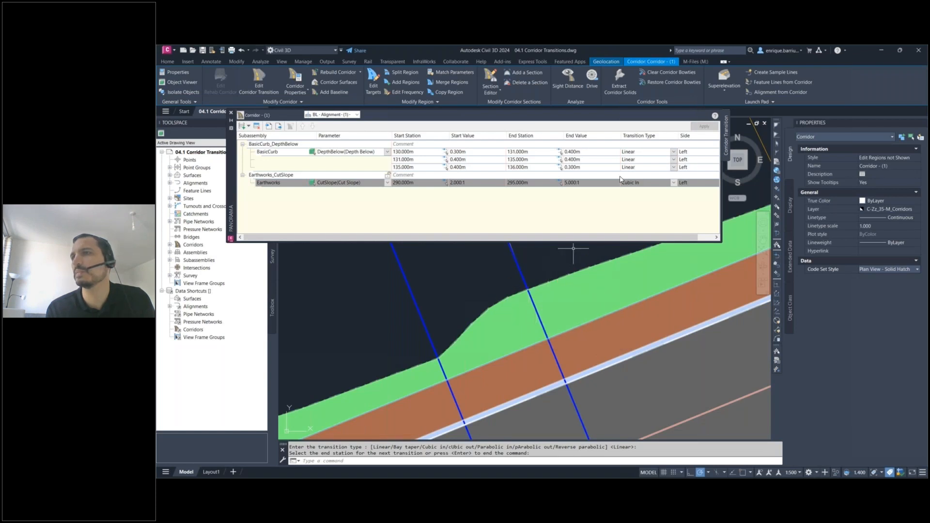
- Try the Cubic Out type on the Earthworks Cut Slope transition and rebuild the corridor with it
click(671, 183)
click(670, 183)
click(670, 183)
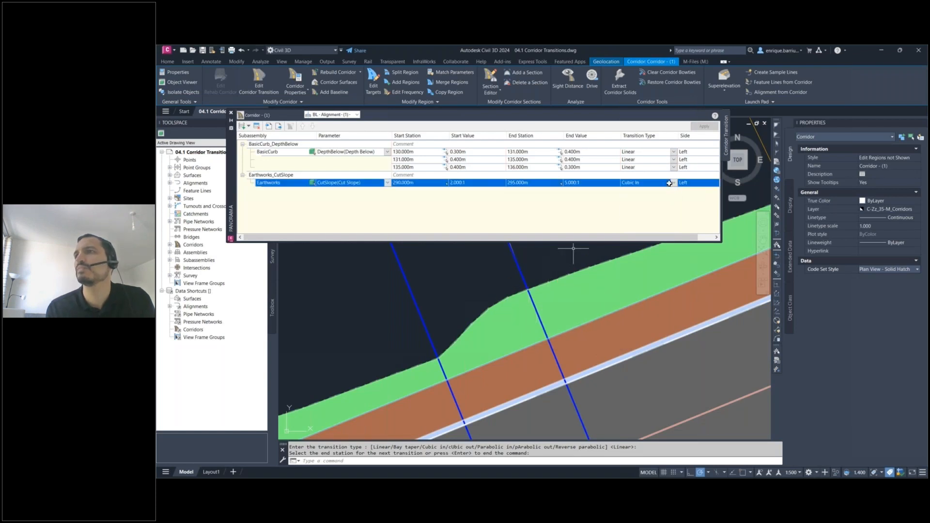
click(670, 183)
click(649, 210)
click(704, 127)
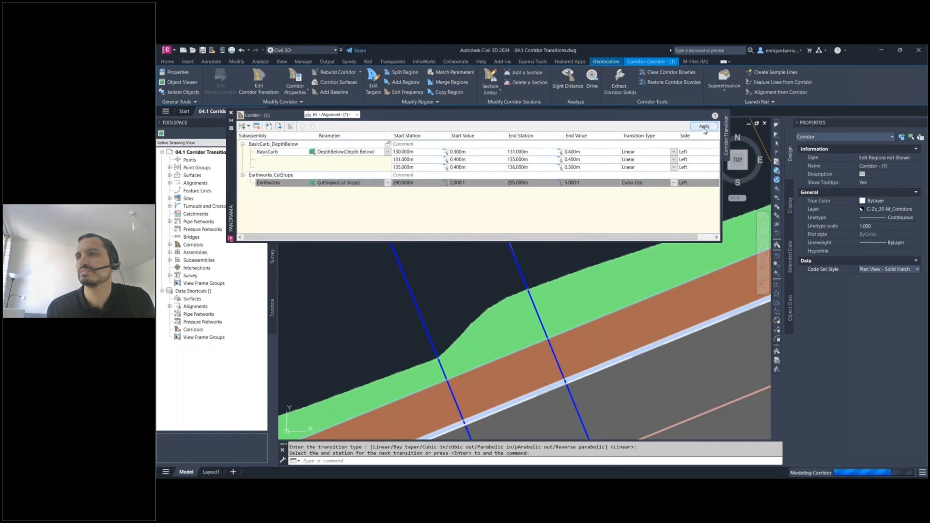
click(704, 127)
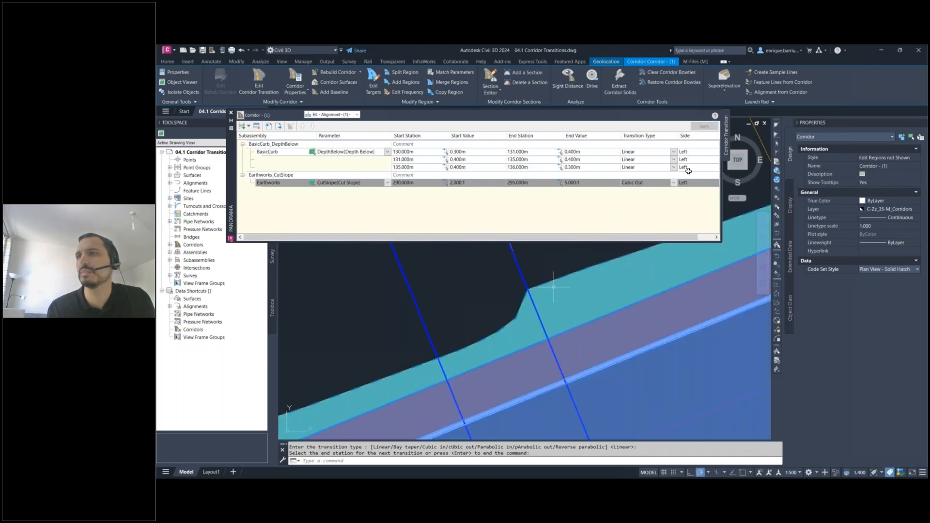
- Try the Parabolic In type on the Earthworks Cut Slope transition and apply the change
click(677, 183)
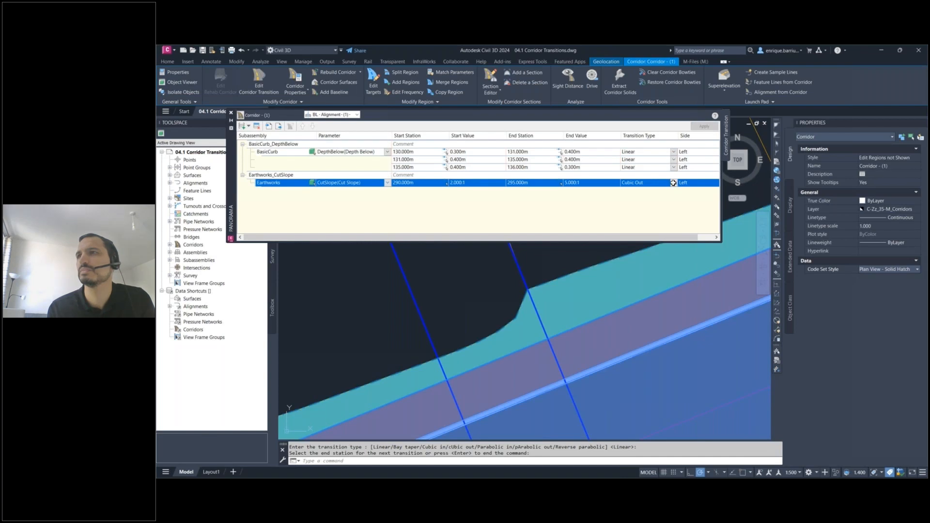
click(673, 182)
click(639, 218)
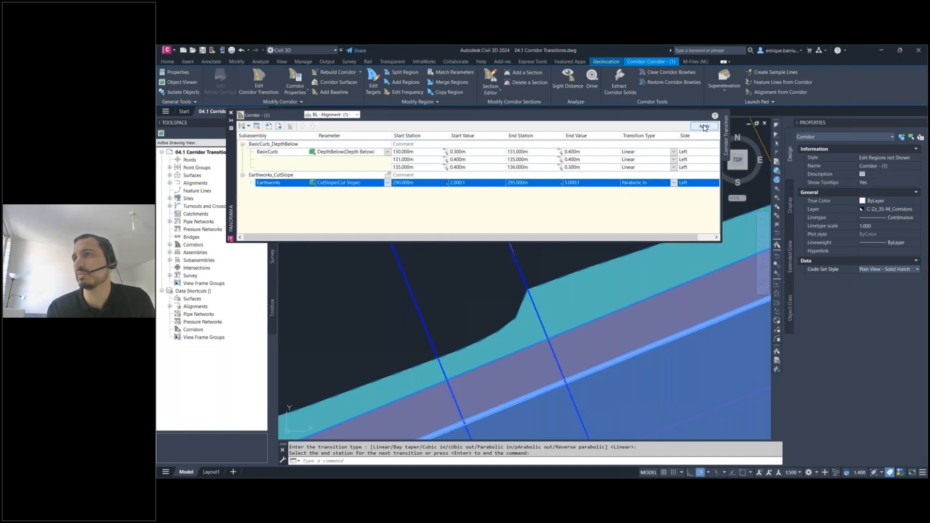
click(704, 127)
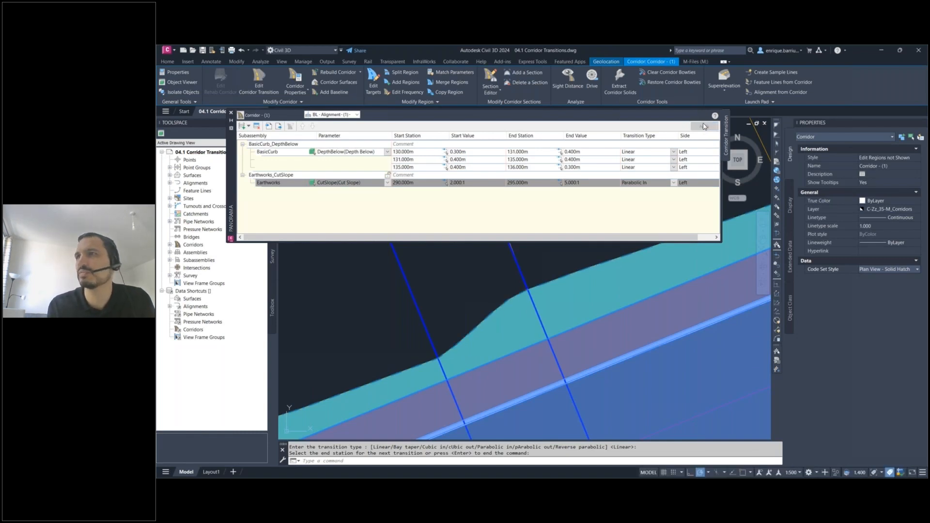
- Try the Parabolic Out type on the Earthworks Cut Slope transition and apply the change
click(673, 183)
click(666, 208)
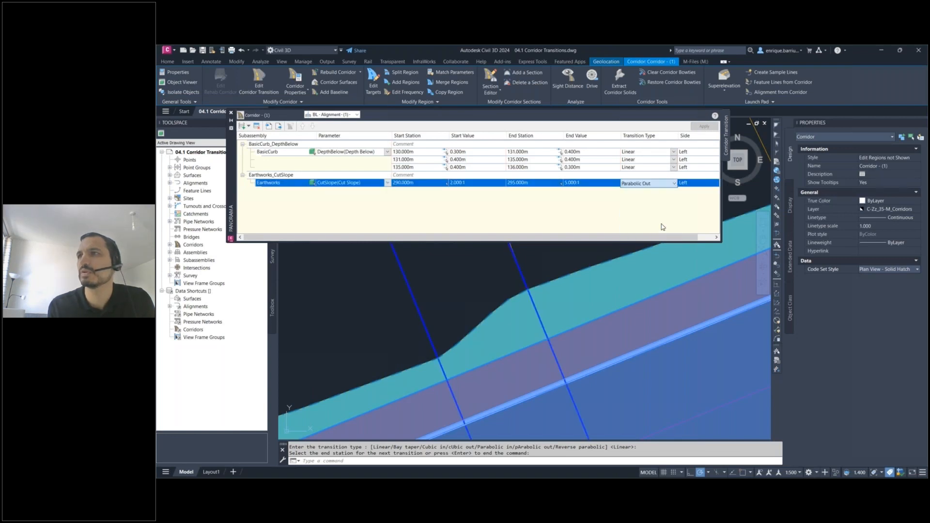
click(698, 128)
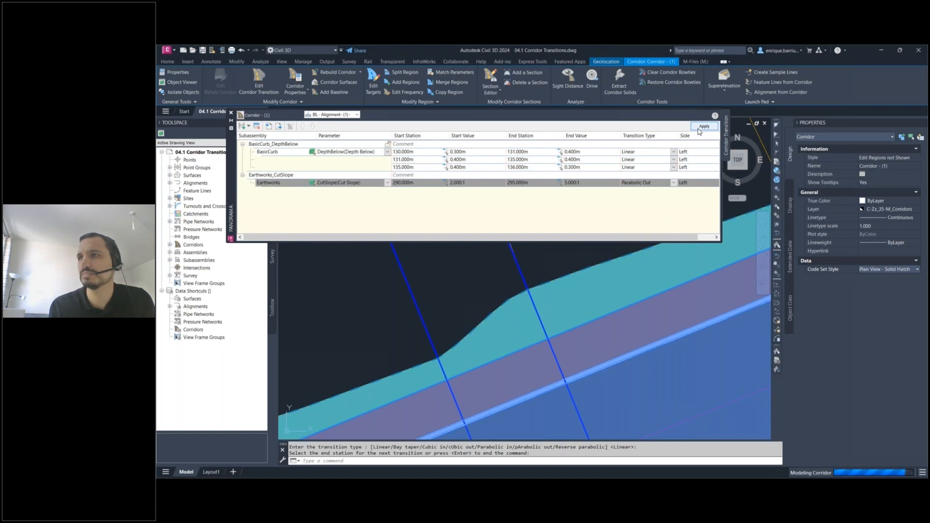
- Set the Earthworks Cut Slope transition type to Reverse Parabolic and apply it to the corridor
click(666, 183)
click(666, 182)
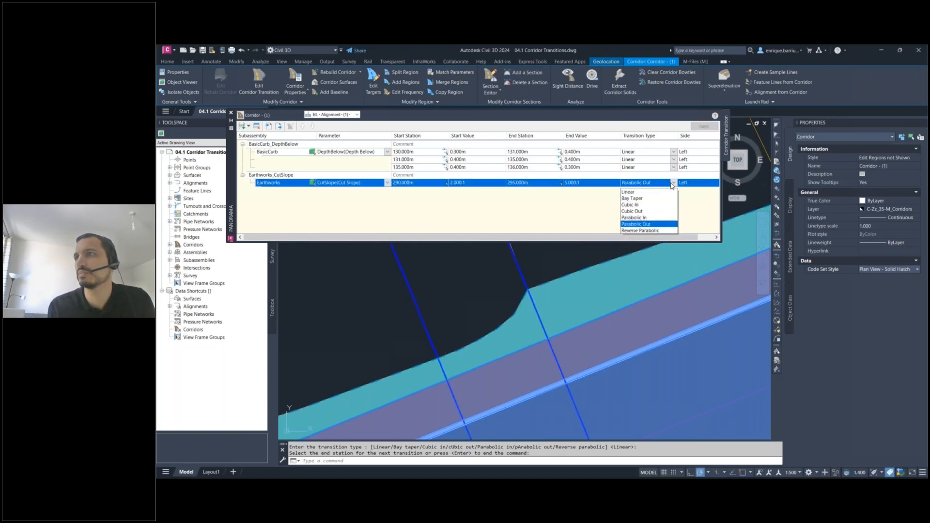
click(654, 231)
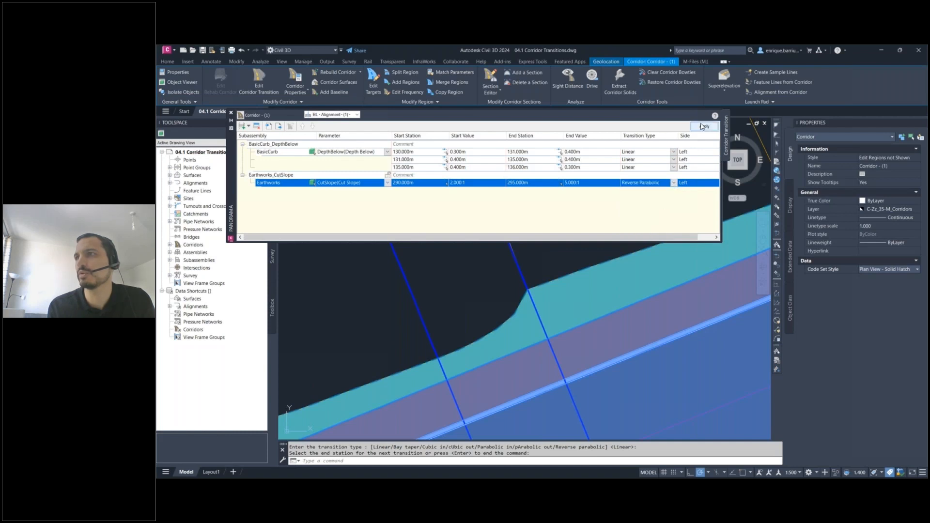
click(701, 127)
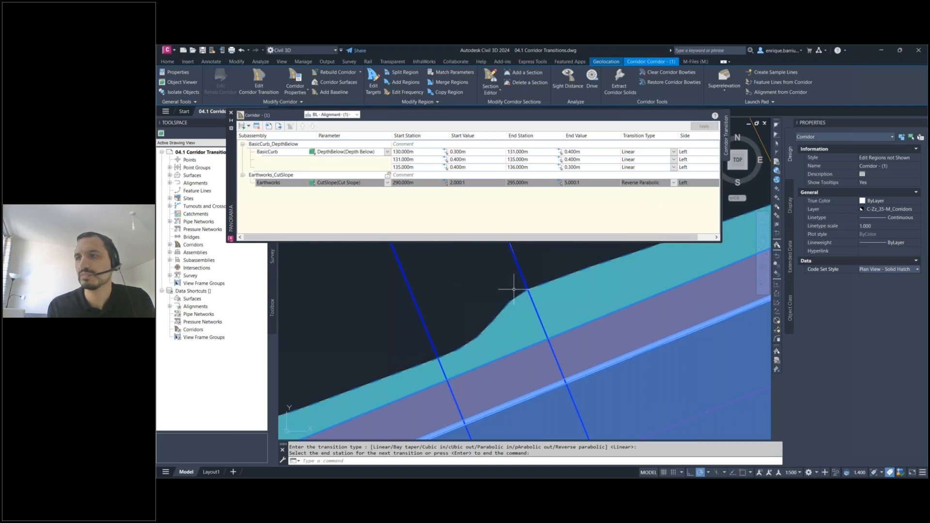
- Start a new transition on the right SimpleCarriageway, selecting the subassembly by class name and choosing Width as the parameter
click(312, 207)
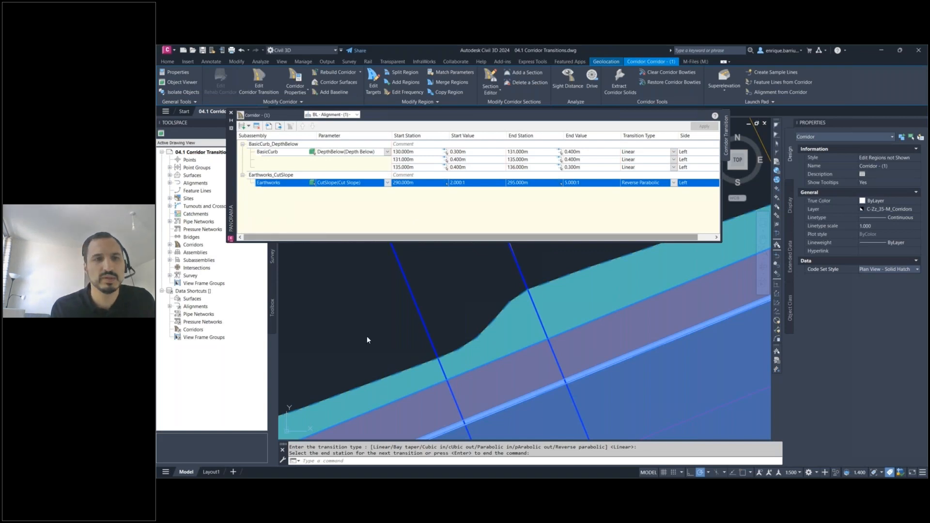
scroll(367, 336, down, 6)
mouse_move(389, 336)
middle_down()
mouse_move(611, 330)
mouse_move(724, 313)
middle_up()
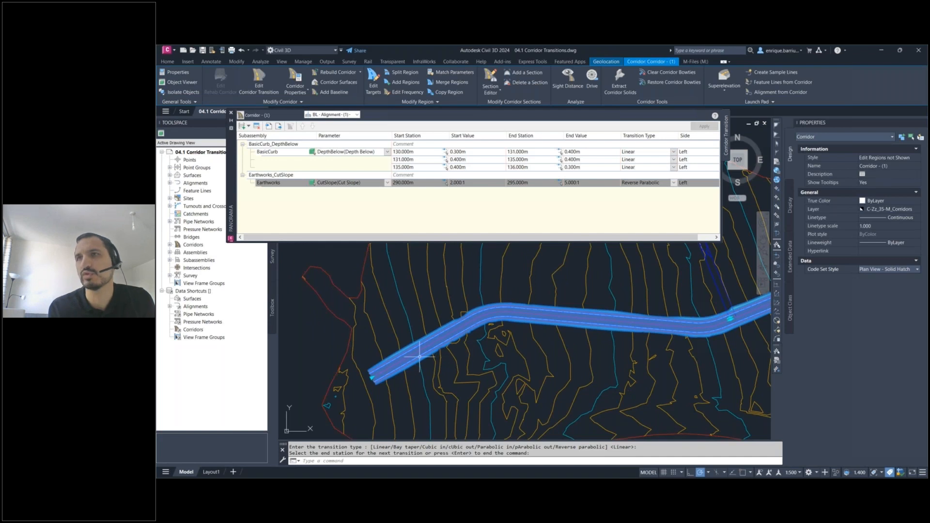
key(Escape)
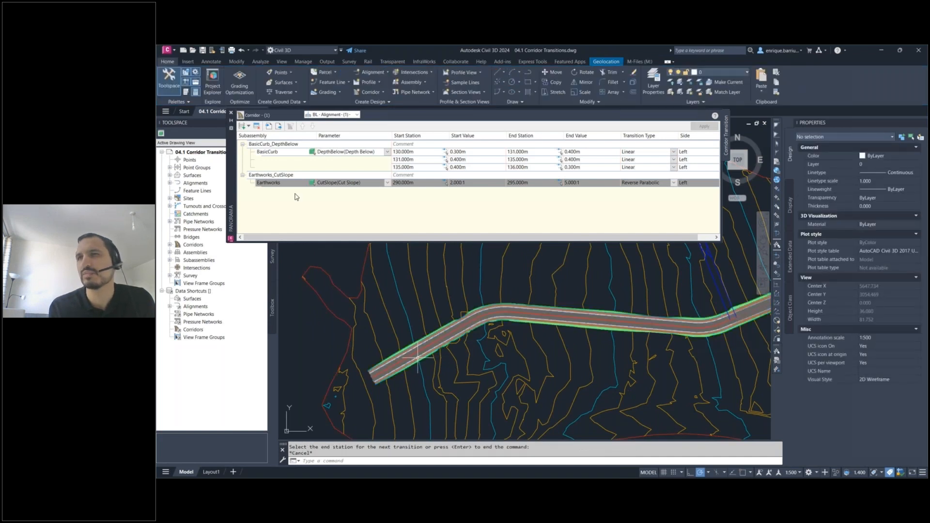
click(248, 128)
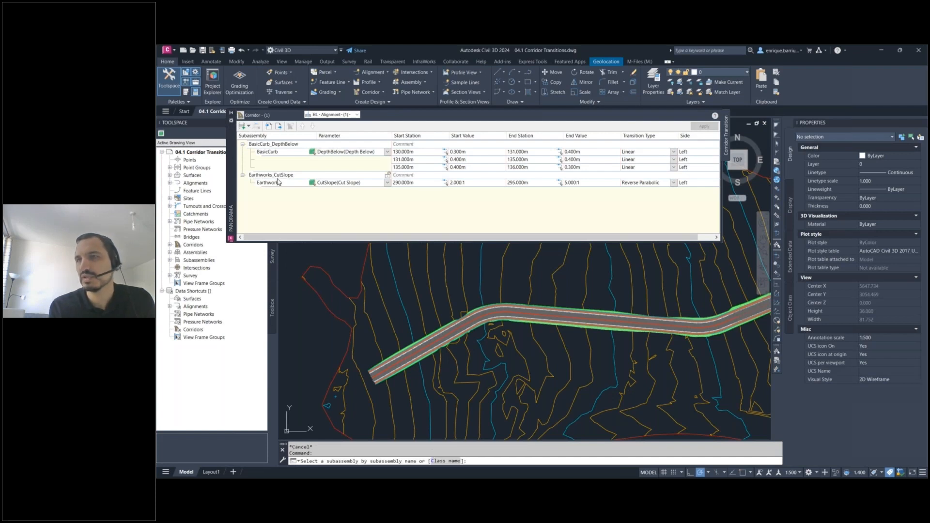
click(443, 465)
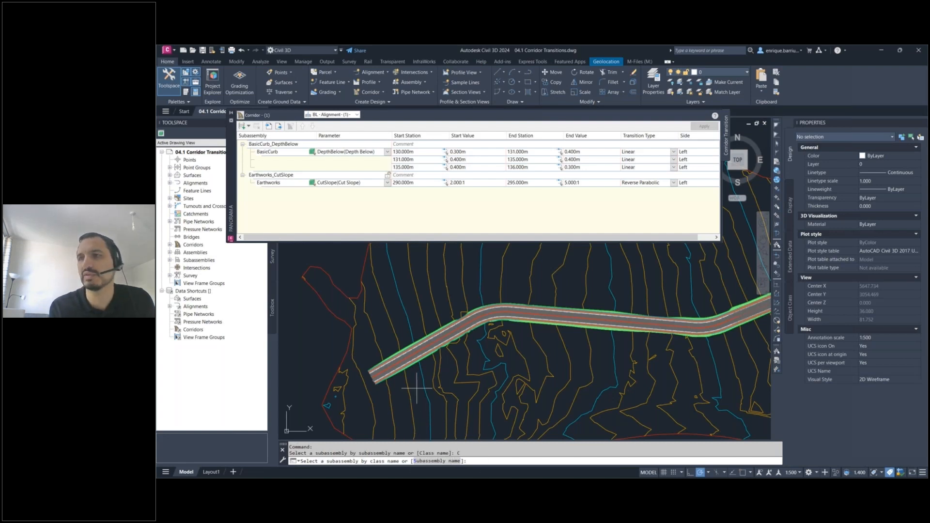
scroll(417, 383, up, 6)
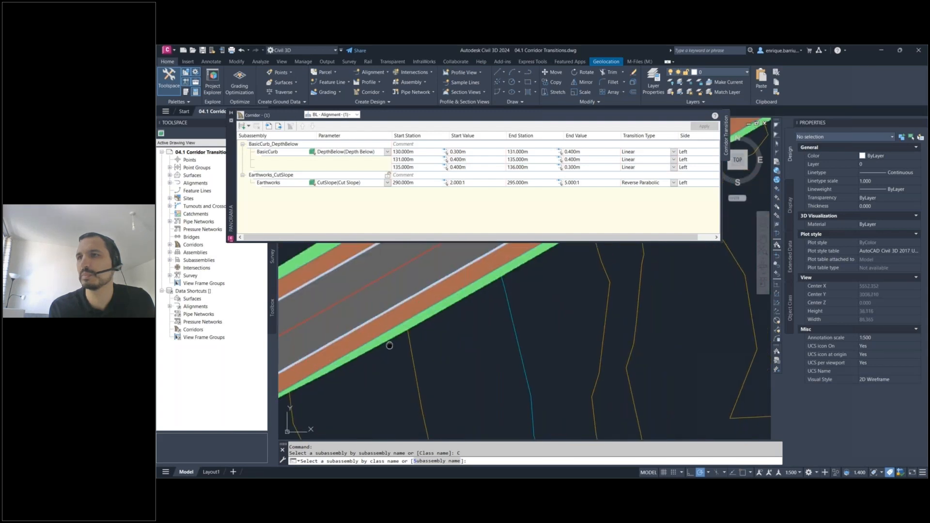
scroll(483, 393, down, 2)
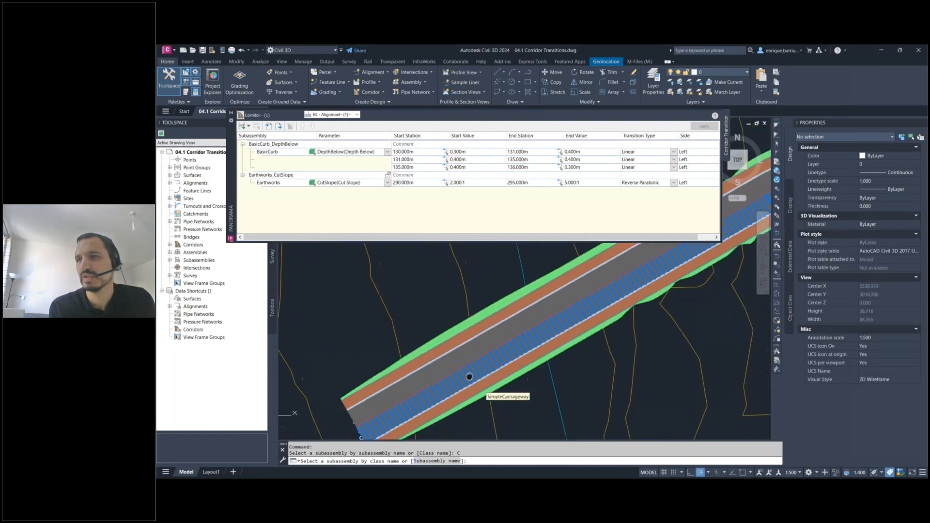
scroll(393, 366, down, 4)
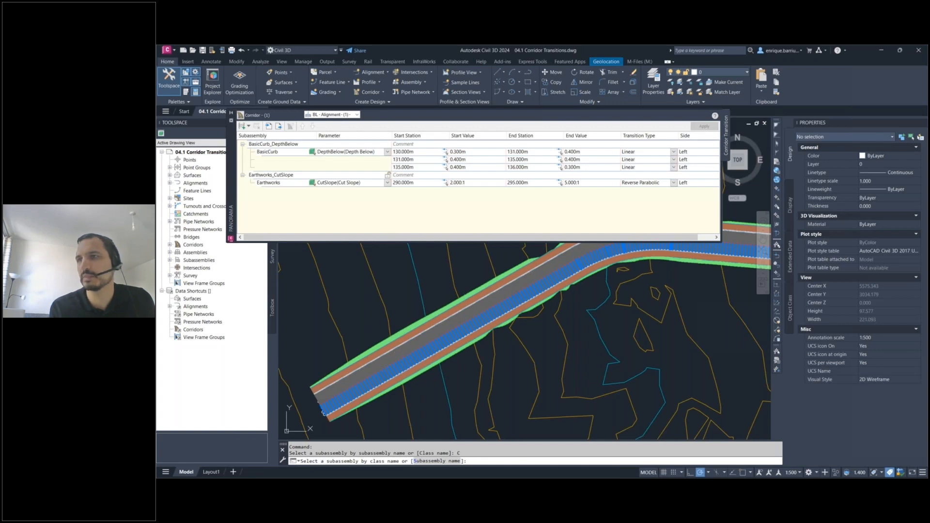
click(409, 371)
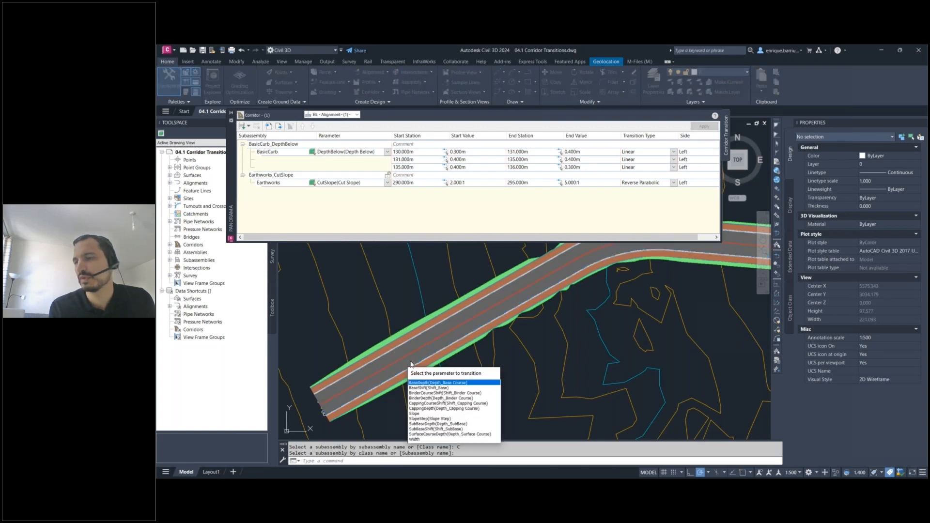
click(420, 441)
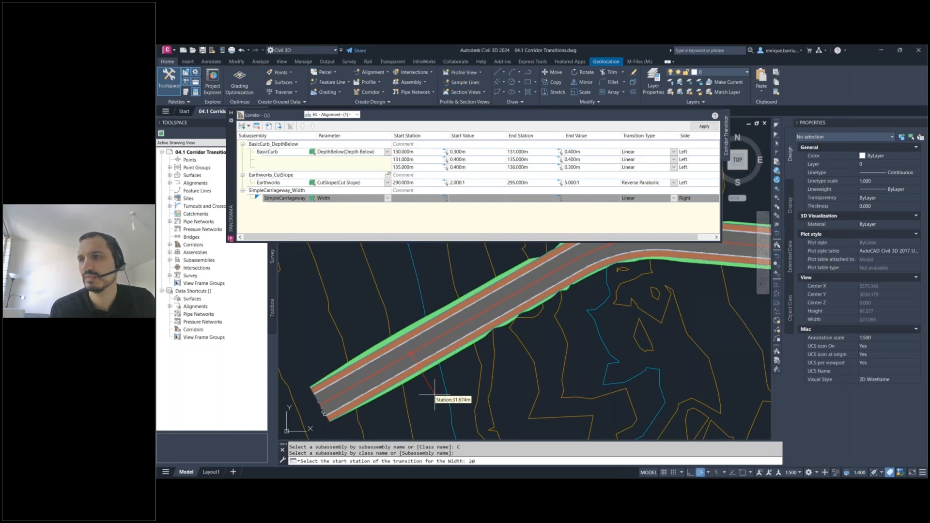
- Define a linear carriageway width transition from 3.65 m at station 20 to 7.3 m at station 30
key(Return)
text(3.65)
key(Return)
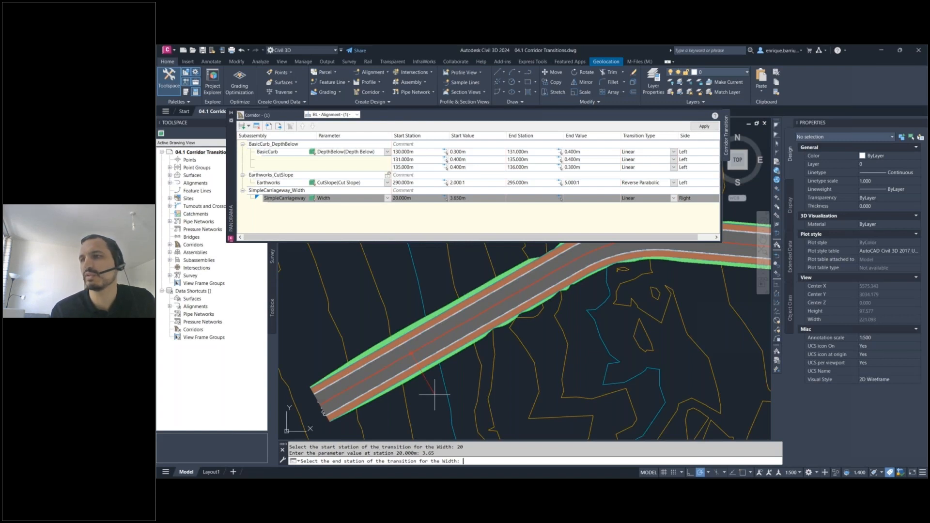
text(30)
key(Return)
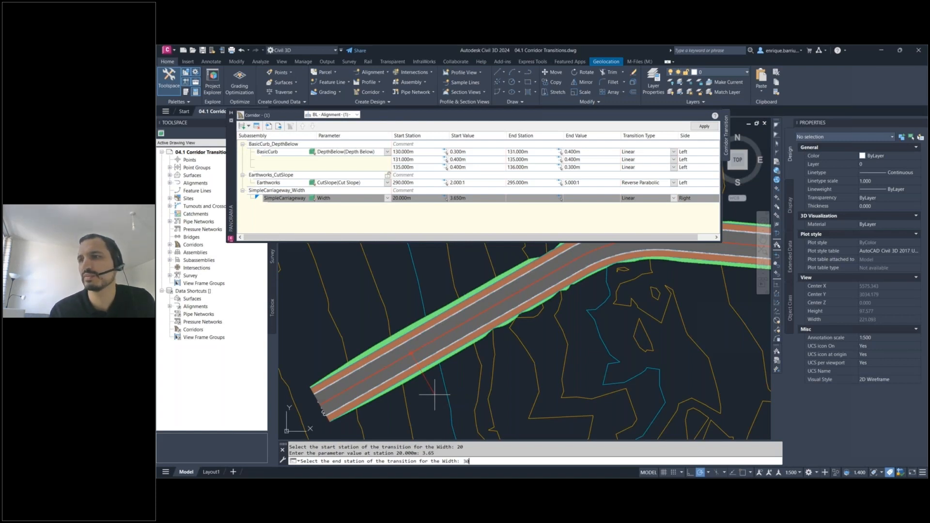
text(7.3)
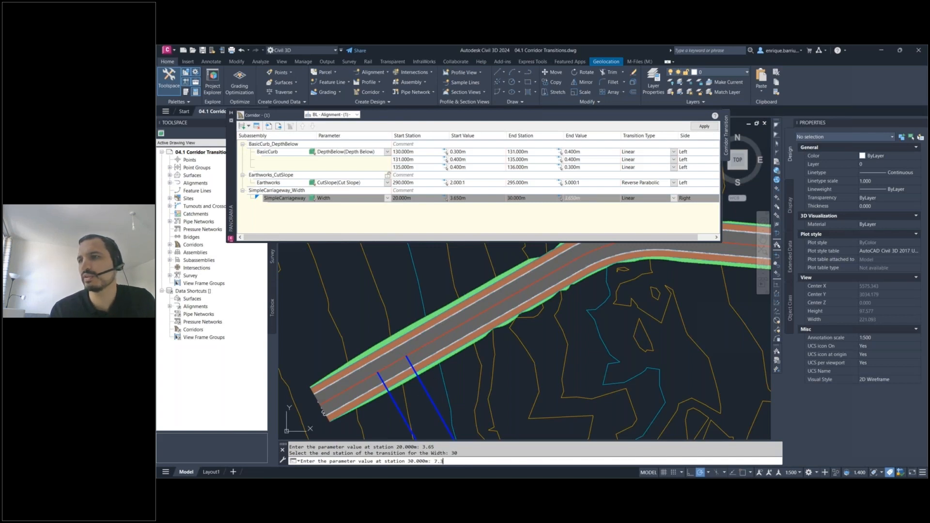
key(Return)
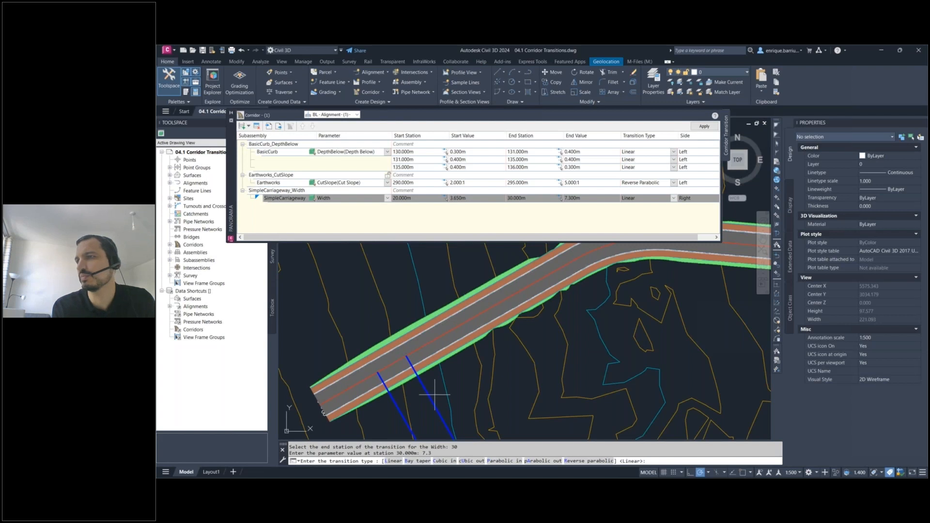
key(Return)
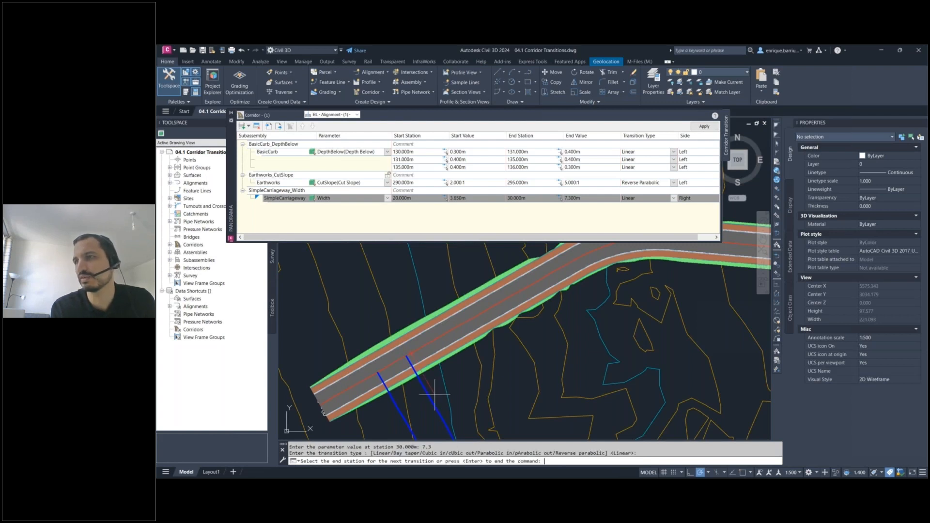
- Continue the carriageway transition to station 50 with a constant width of 7.3 m and the Linear type
text(5)
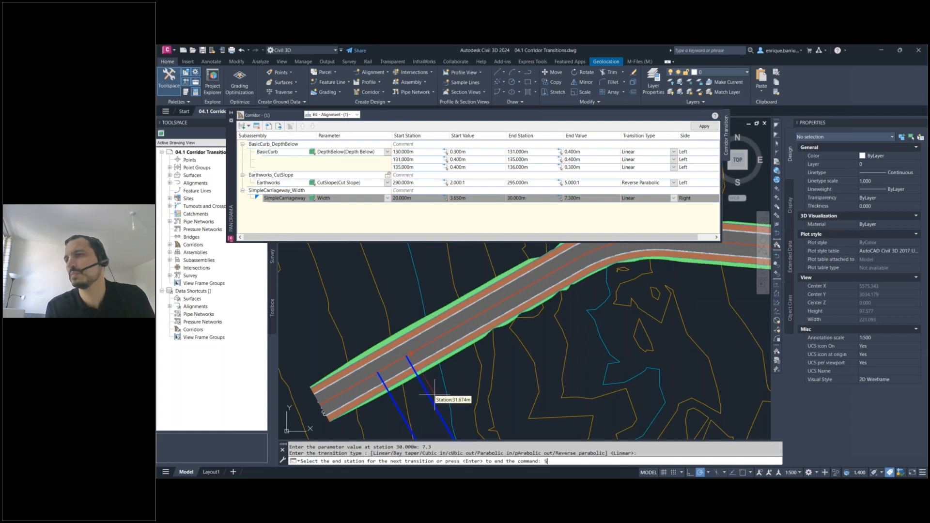
text(0)
key(Return)
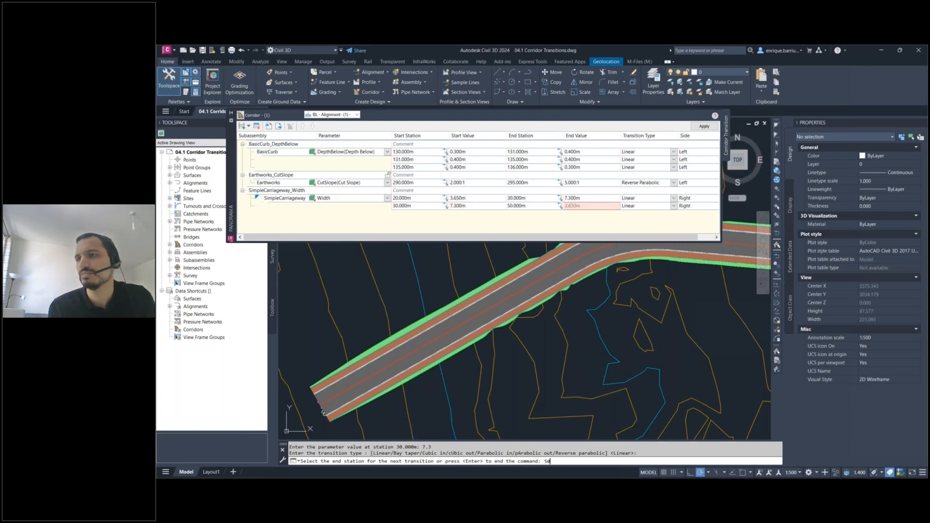
text(7.3)
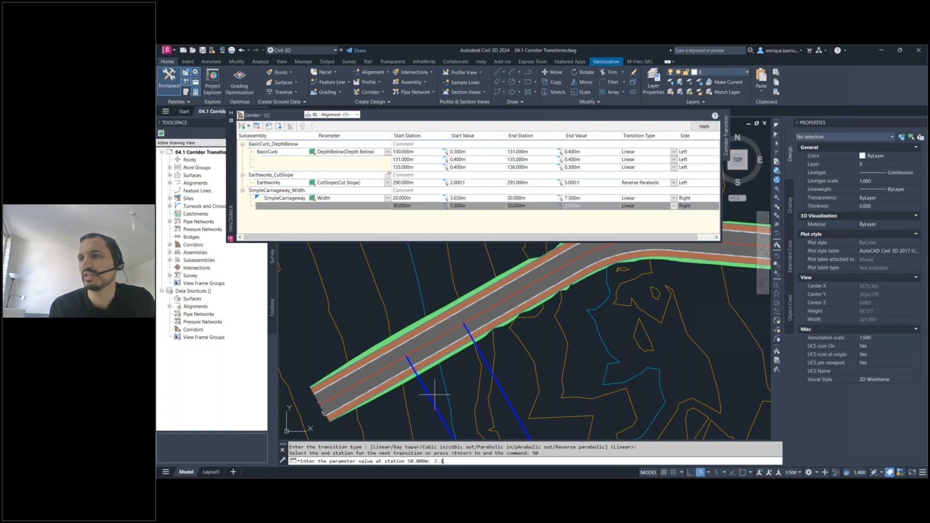
key(Return)
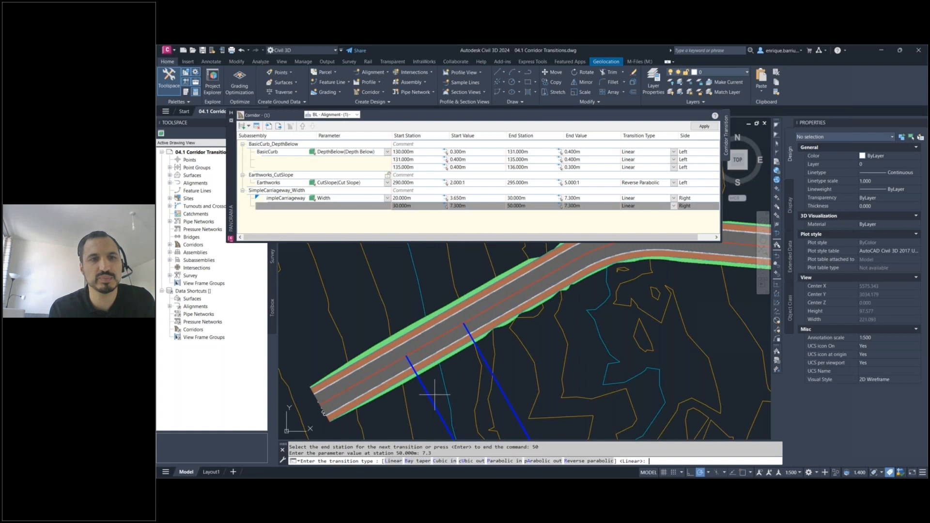
key(Return)
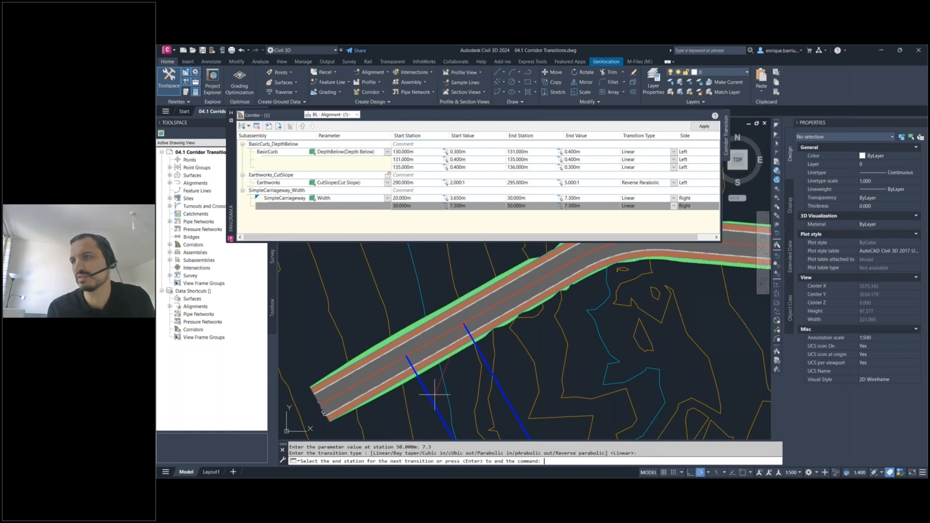
- Add a linear transition to a 3.65 m carriageway width at station 60 and finish the transition definition
text(60)
key(Return)
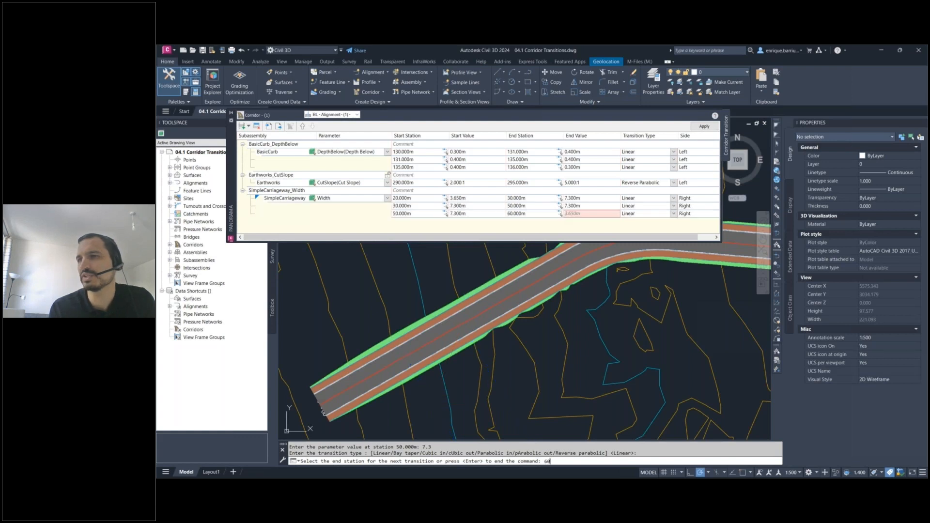
text(3.)
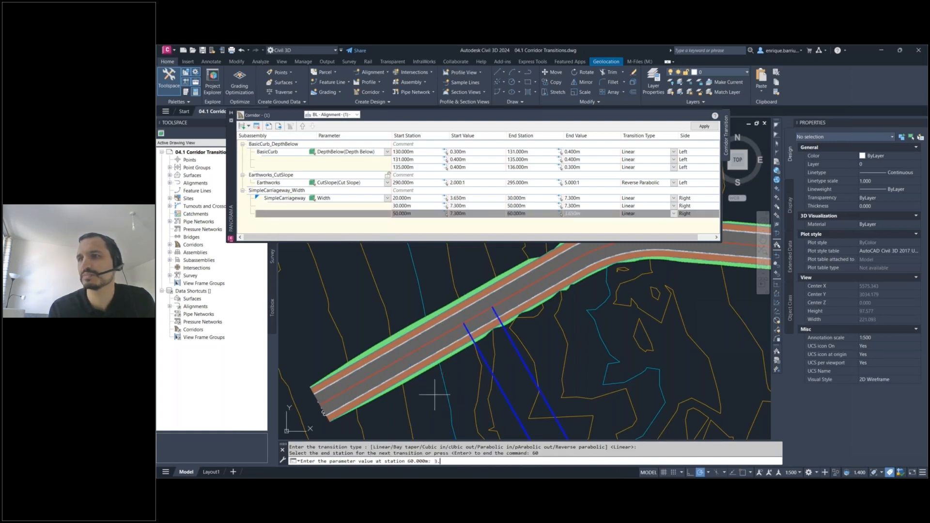
text(65)
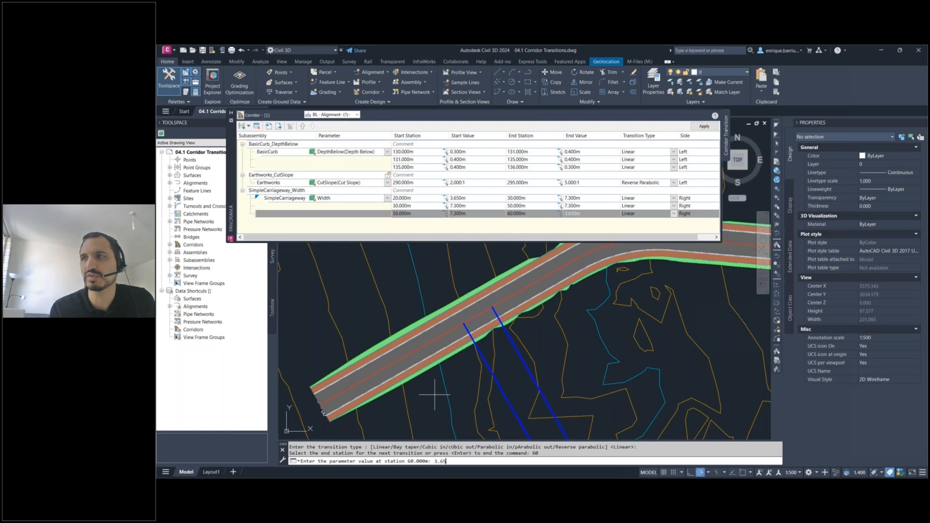
key(Return)
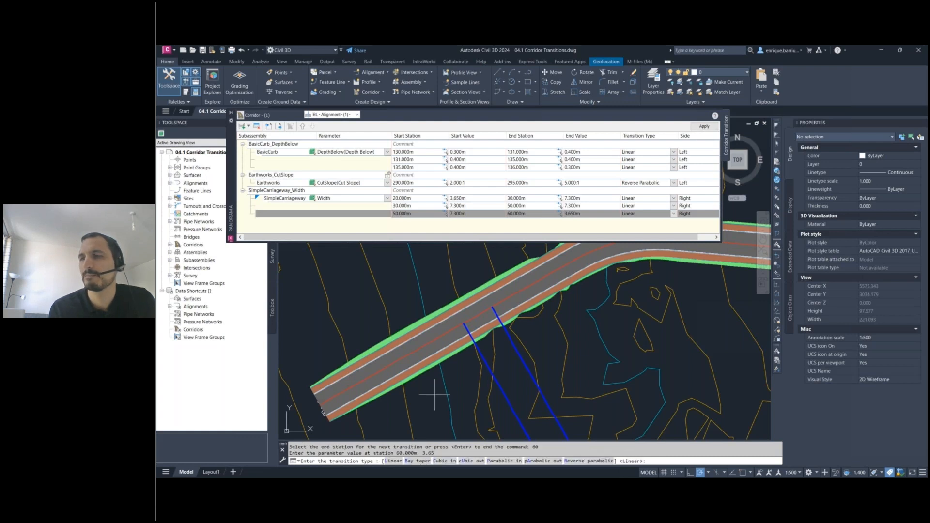
key(Return)
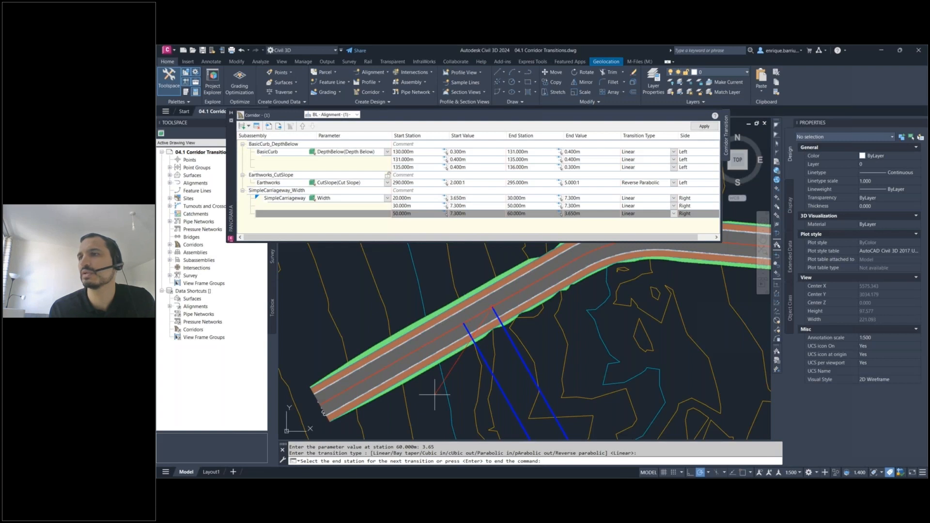
key(Return)
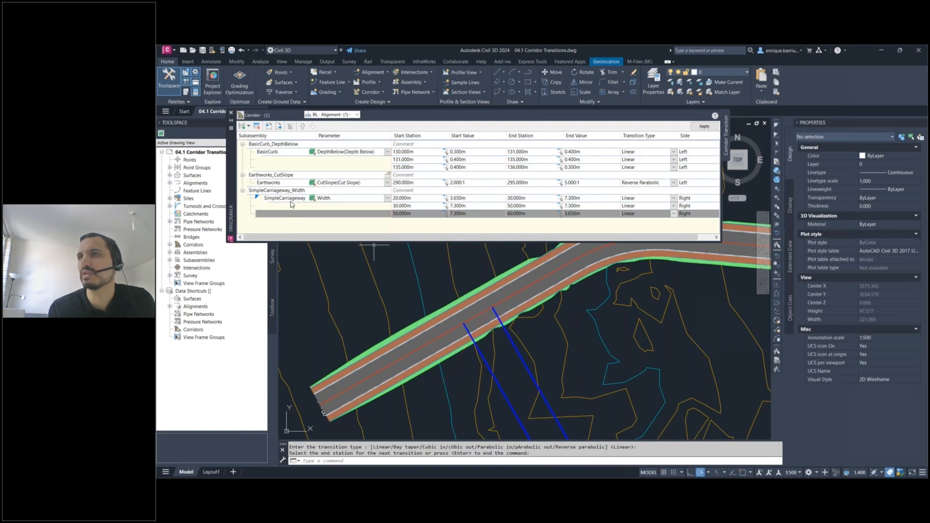
- Select the SimpleCarriageway_Width transition set and apply it to the corridor
click(305, 211)
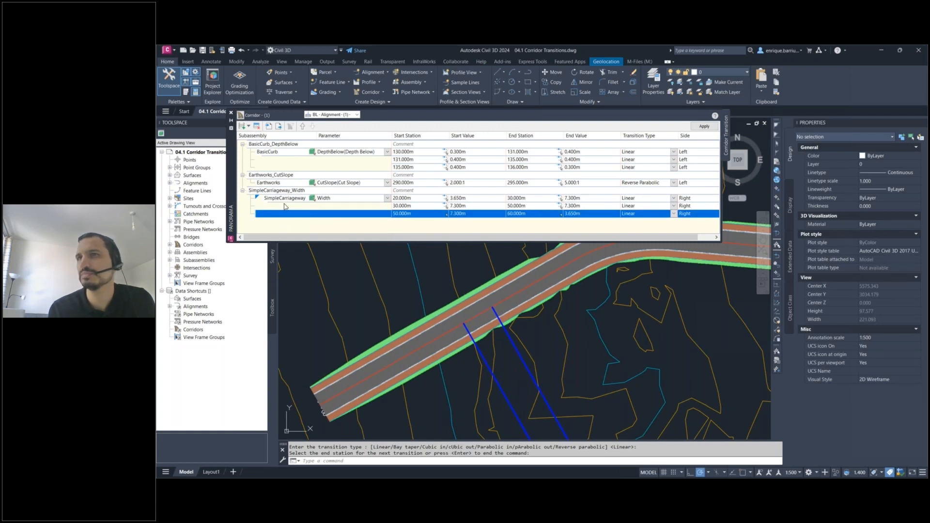
click(270, 192)
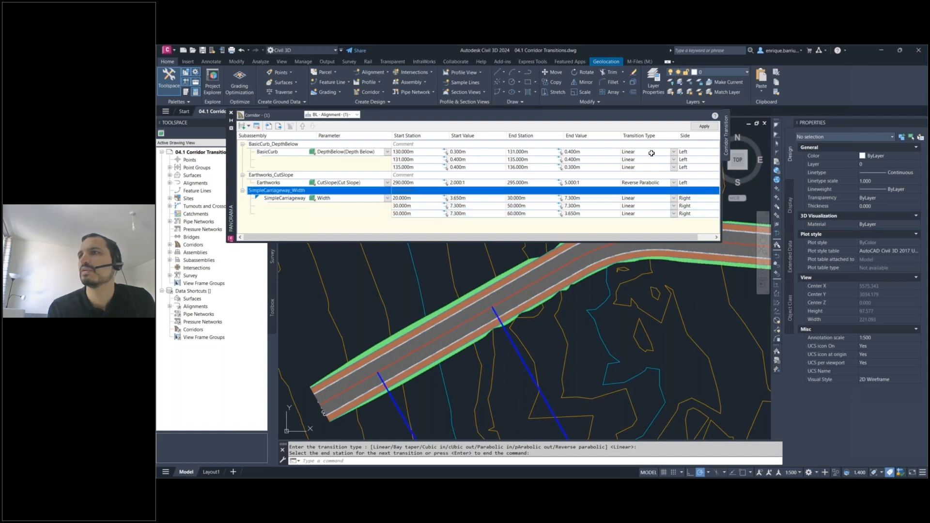
click(704, 127)
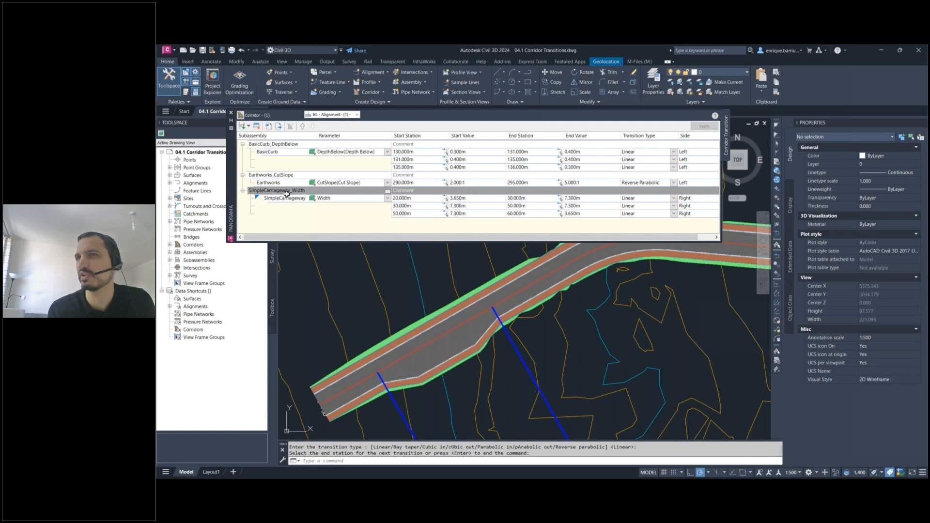
- Set the transition type of the carriageway widening between stations 20 and 30 to Bay Taper
click(256, 200)
click(257, 200)
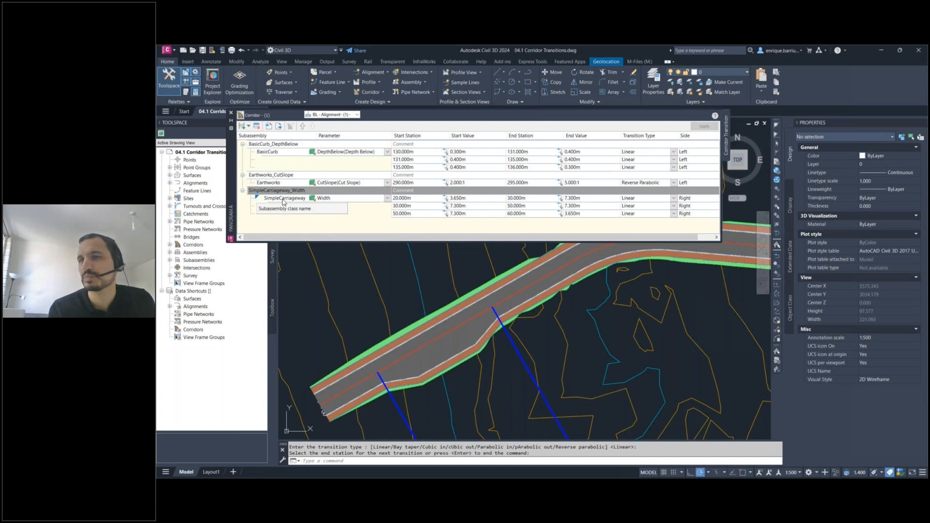
click(410, 198)
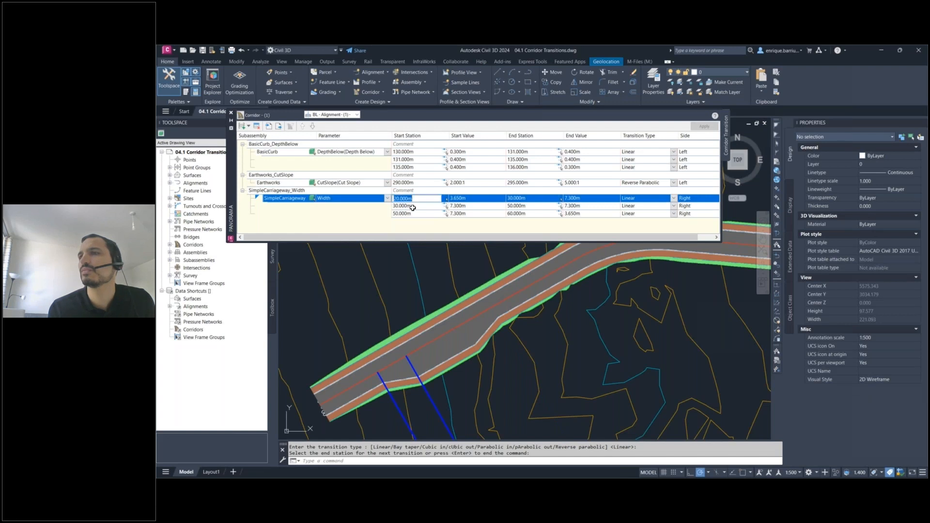
click(676, 198)
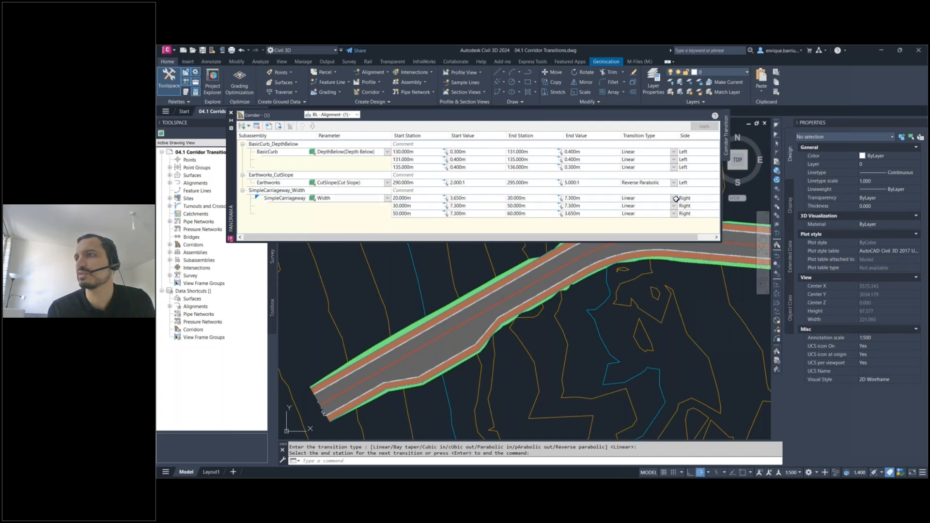
click(676, 199)
click(644, 213)
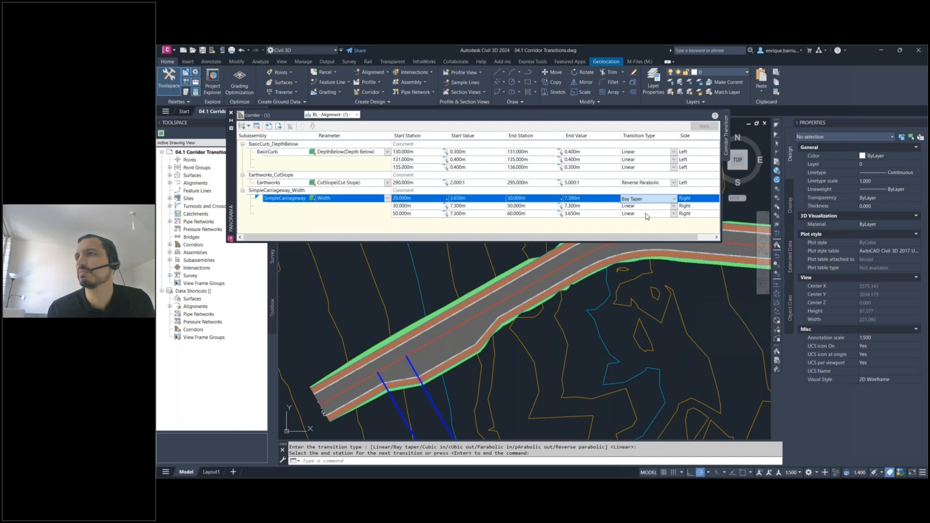
- Set the transition type of the carriageway narrowing between stations 50 and 60 to Bay Taper
click(675, 213)
click(674, 214)
click(674, 214)
click(674, 214)
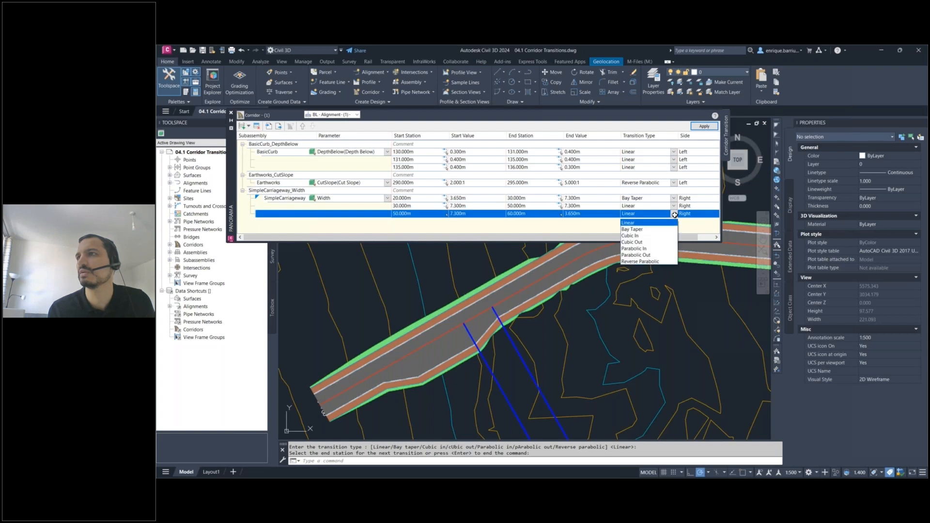
click(632, 229)
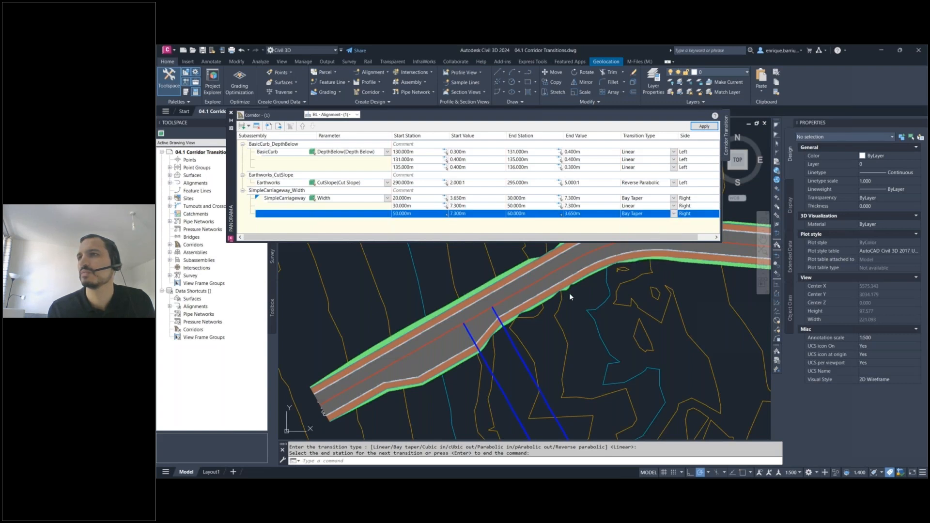
- Apply the Bay Taper transition types of the SimpleCarriageway_Width set to the corridor
scroll(478, 348, up, 4)
scroll(477, 348, down, 2)
middle_drag(477, 348, 629, 329)
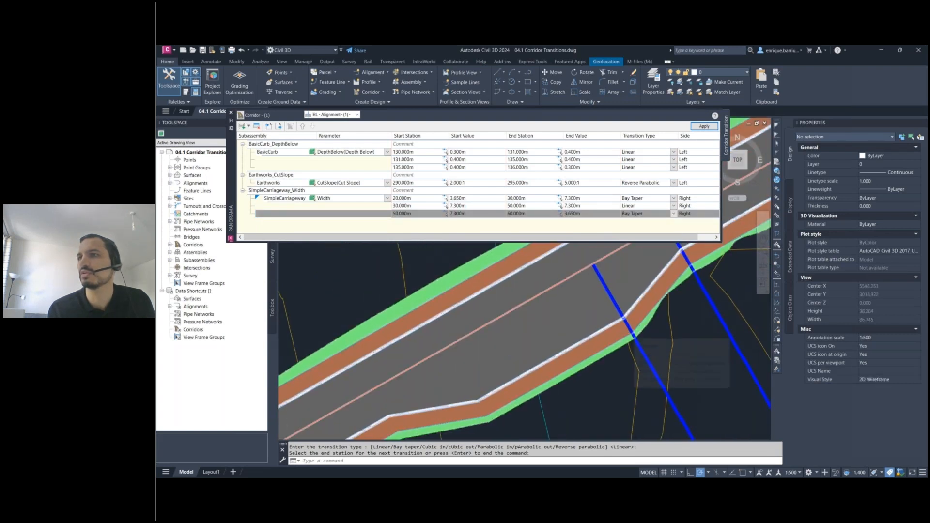
click(707, 128)
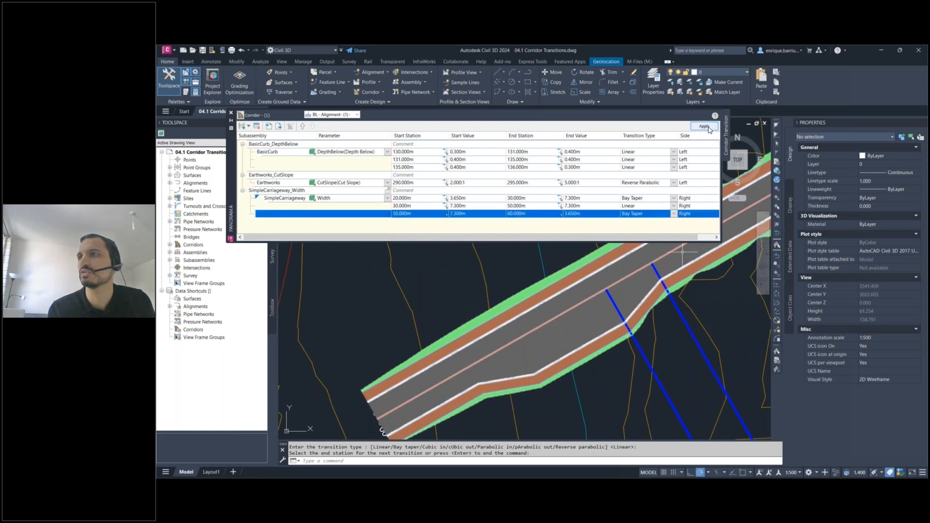
click(705, 126)
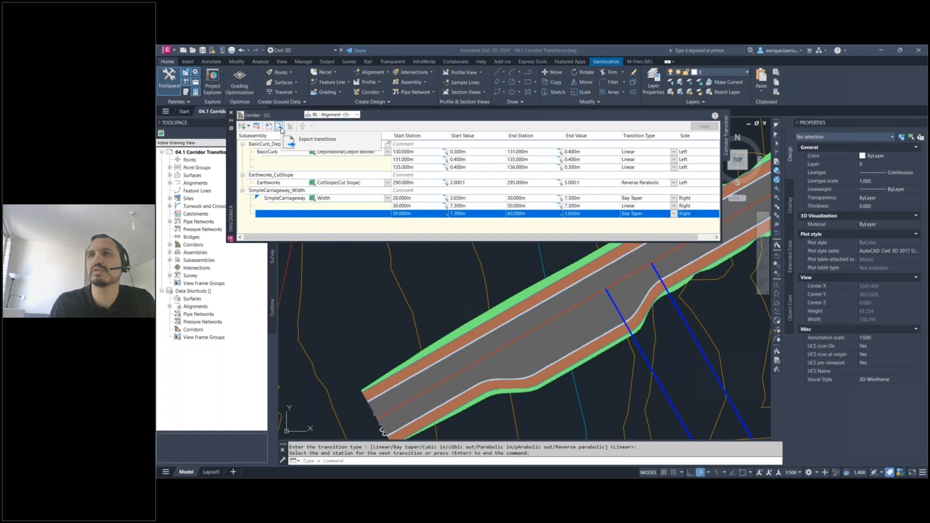
- Export the corridor transitions as 04.1 Corridor Transitions.csv in the 04 Corridor Transitions folder
click(280, 128)
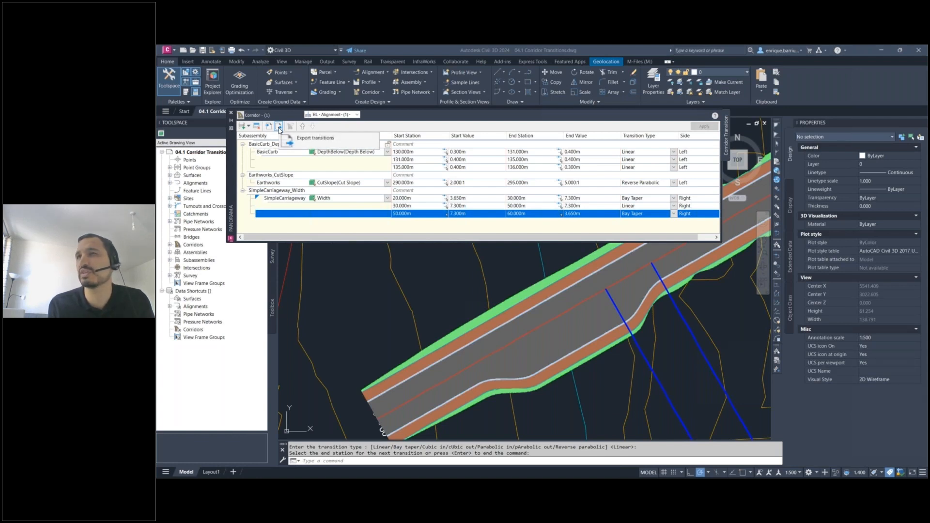
click(279, 127)
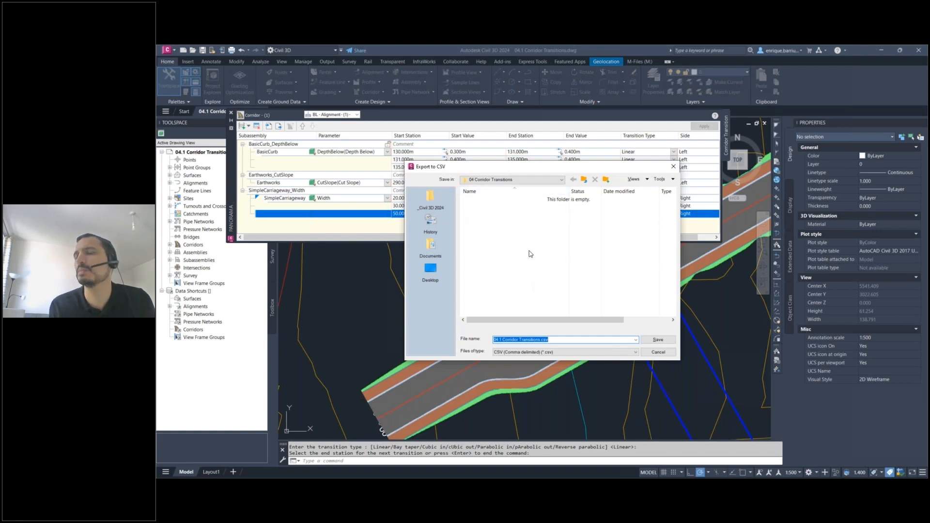
click(563, 182)
click(564, 182)
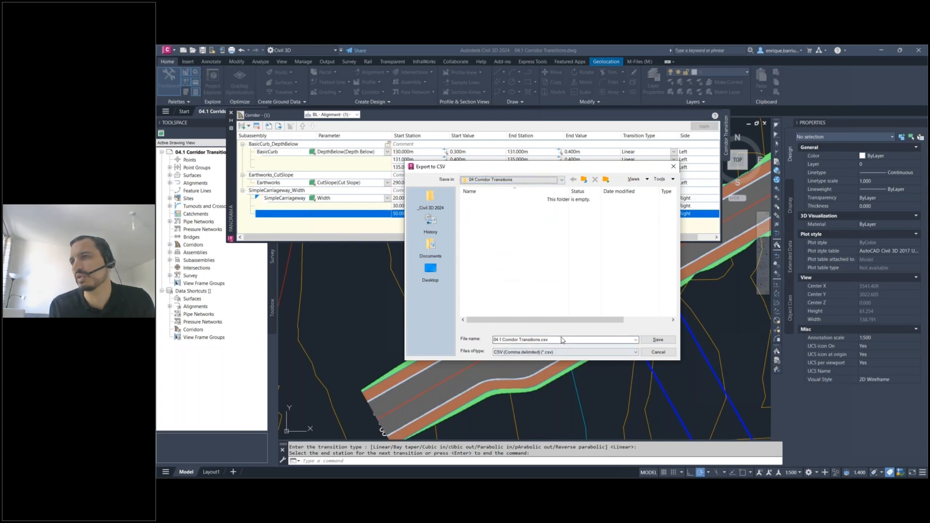
click(649, 339)
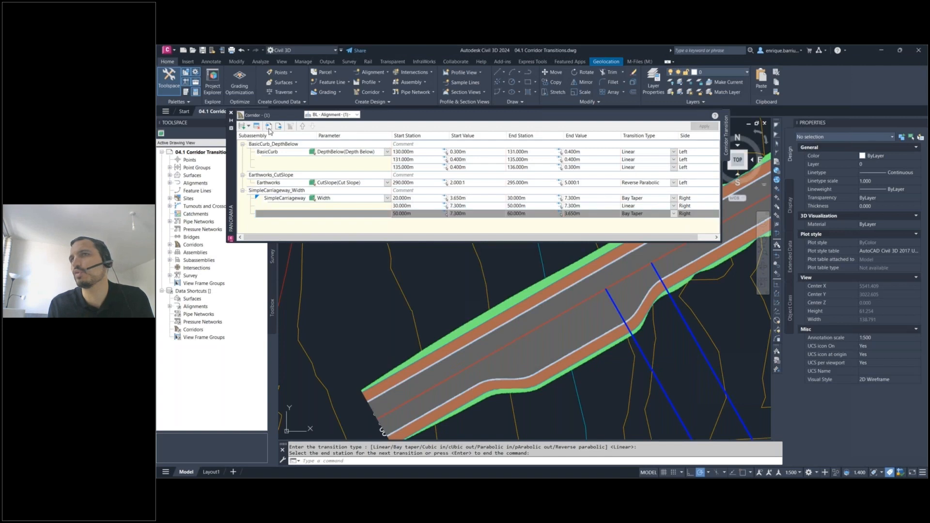
- Close the transitions table, switch to the 04.2 Corridor drawing and select its corridor
drag(228, 176, 234, 227)
click(237, 163)
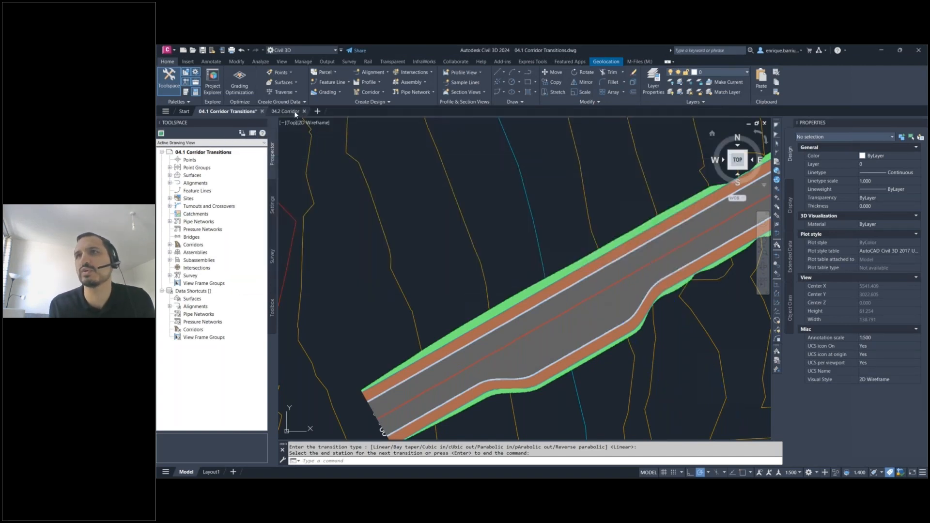
click(295, 112)
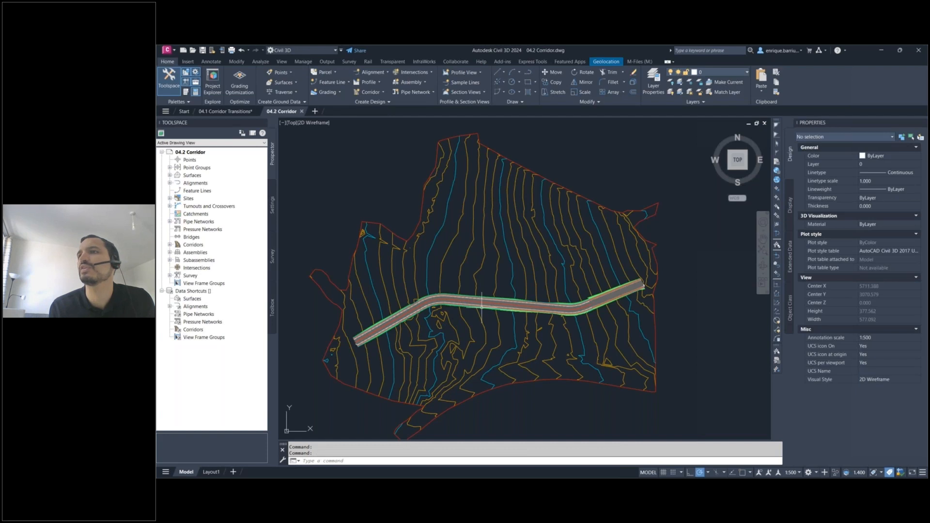
scroll(495, 290, up, 2)
middle_drag(494, 289, 513, 284)
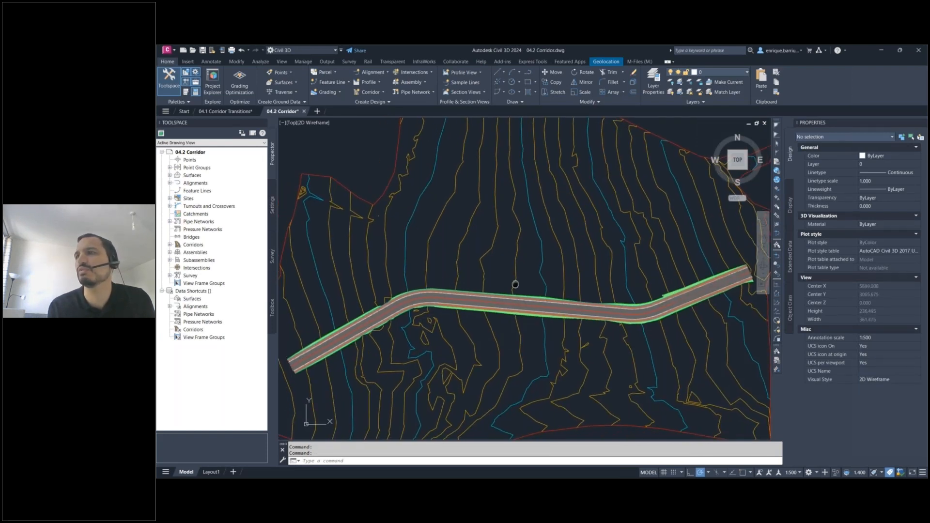
click(414, 293)
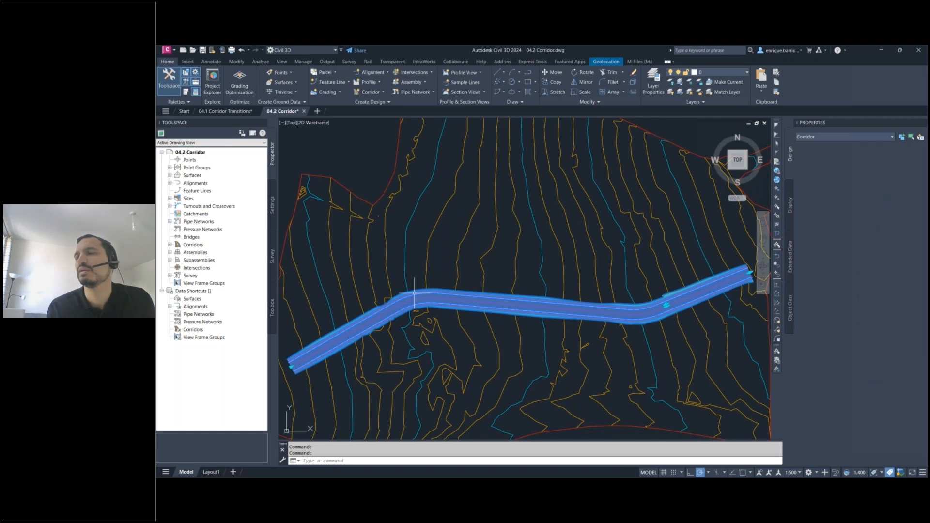
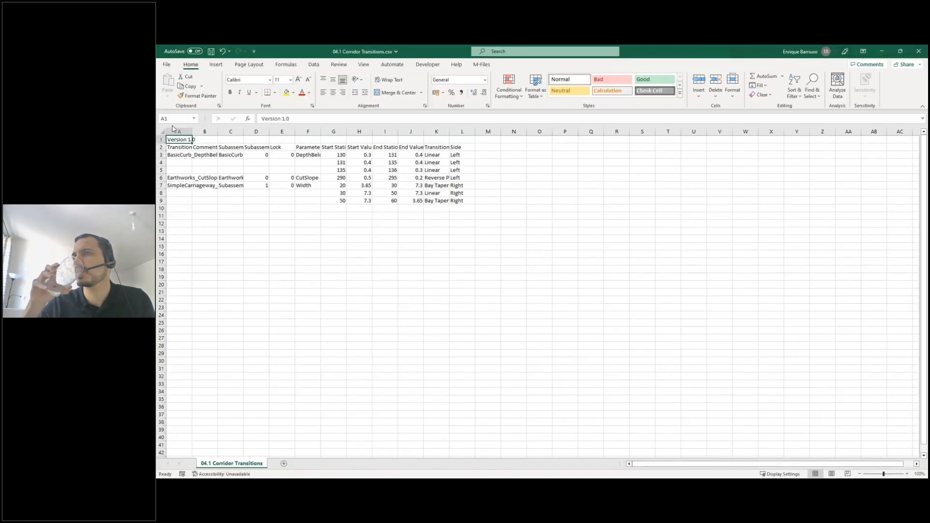
- In Excel, fit all columns of 04.1 Corridor Transitions.csv to their contents to review the exported table, and close the file
click(163, 130)
double_click(192, 131)
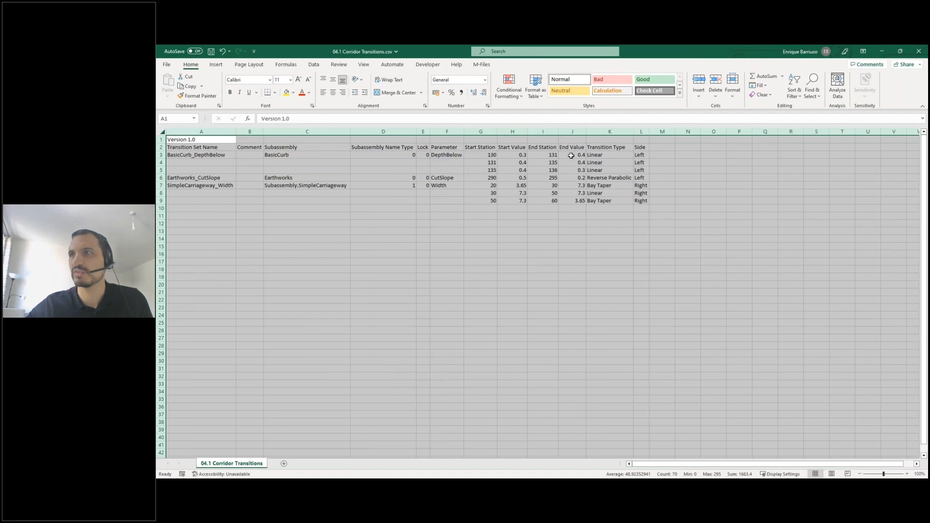
click(923, 56)
click(562, 277)
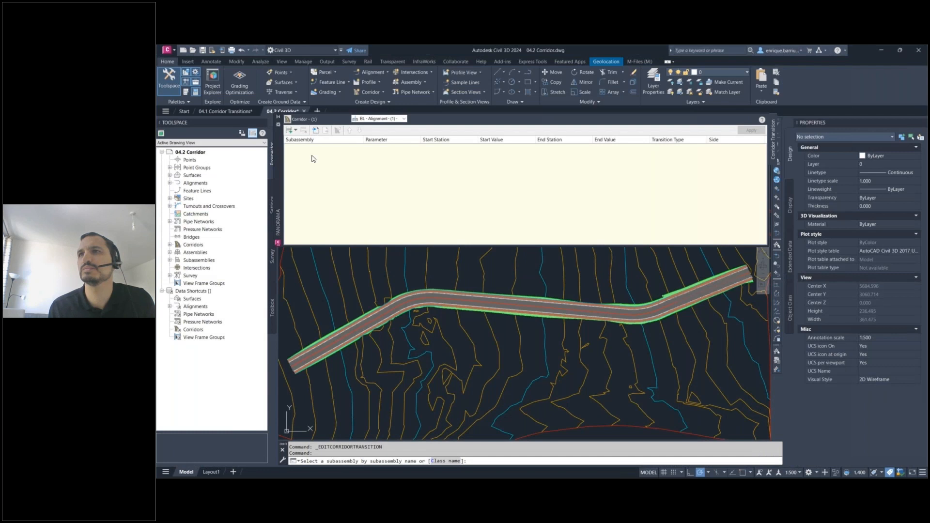
- Import the transitions from 04.1 Corridor Transitions.csv and apply them to the corridor of the 04.2 drawing
click(315, 130)
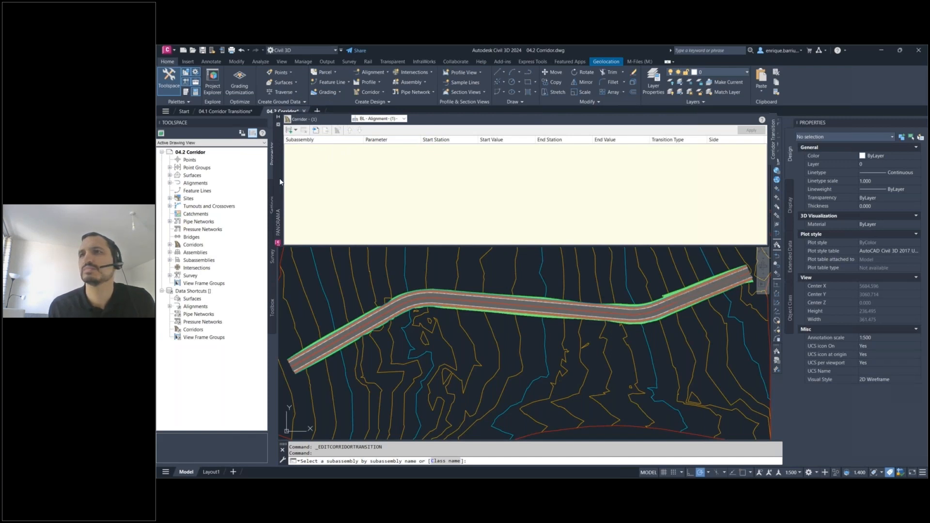
drag(280, 182, 286, 199)
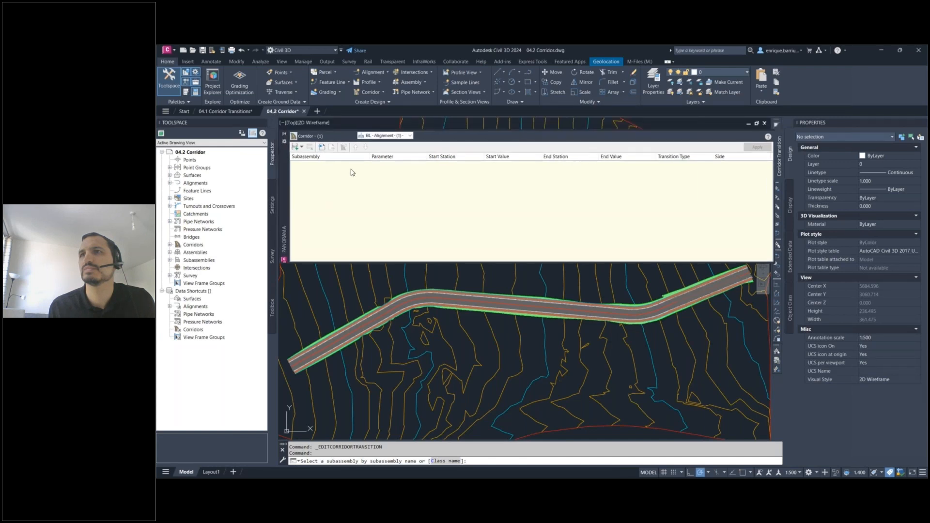
click(323, 148)
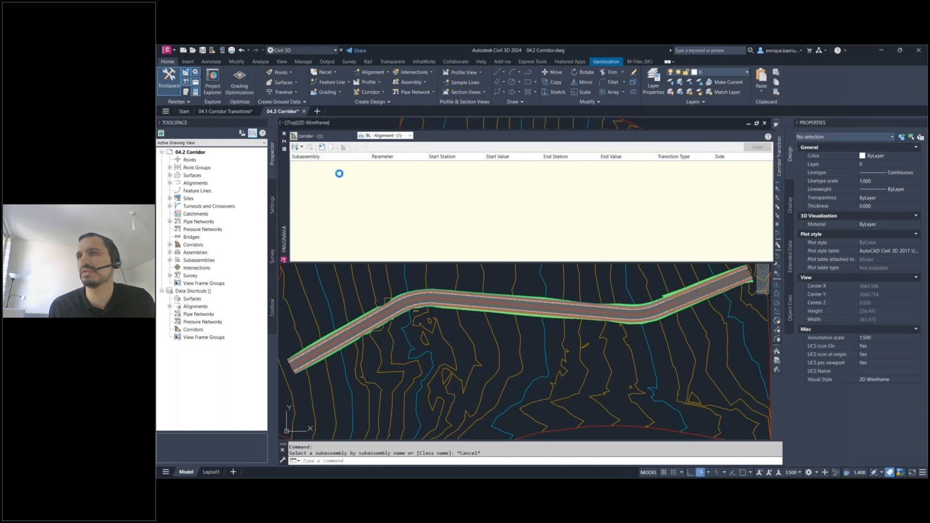
click(499, 202)
click(654, 340)
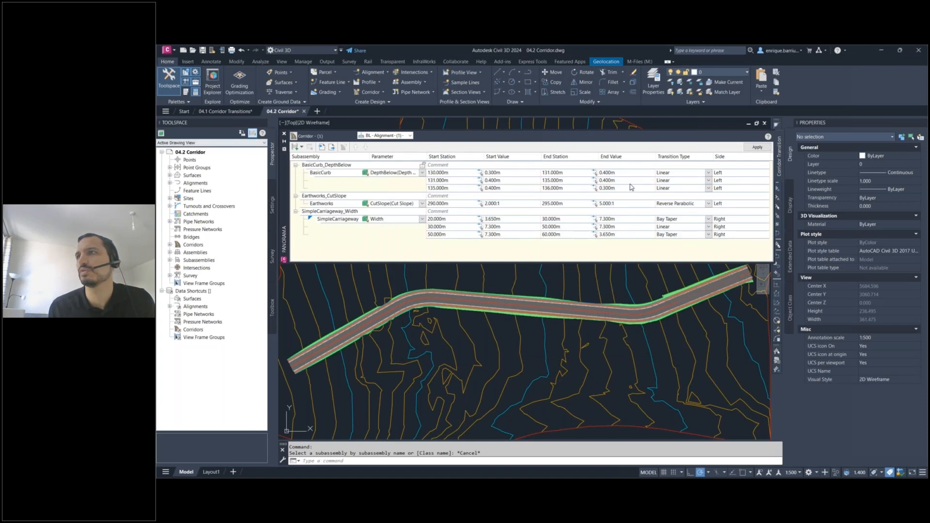
click(757, 148)
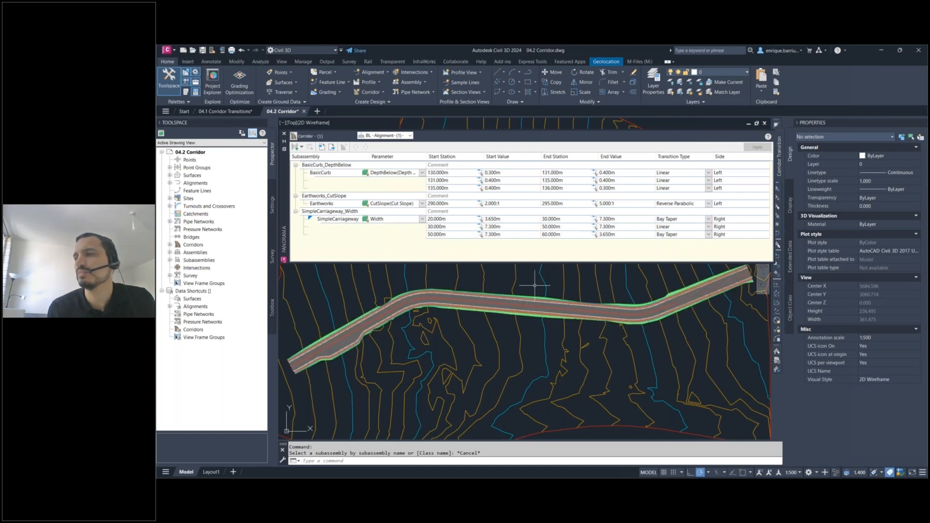
mouse_move(535, 285)
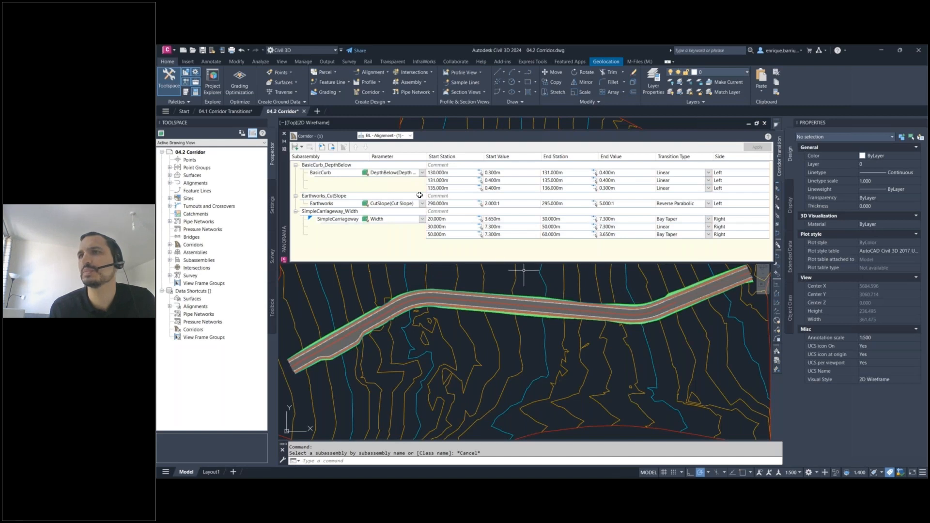
- Move the SimpleCarriageway_Width transition set to the first position in the list
click(330, 214)
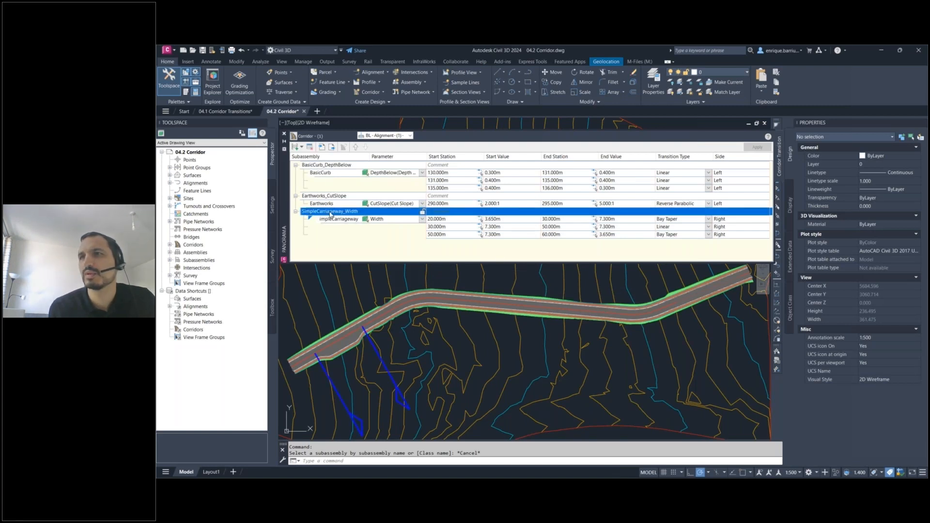
click(356, 148)
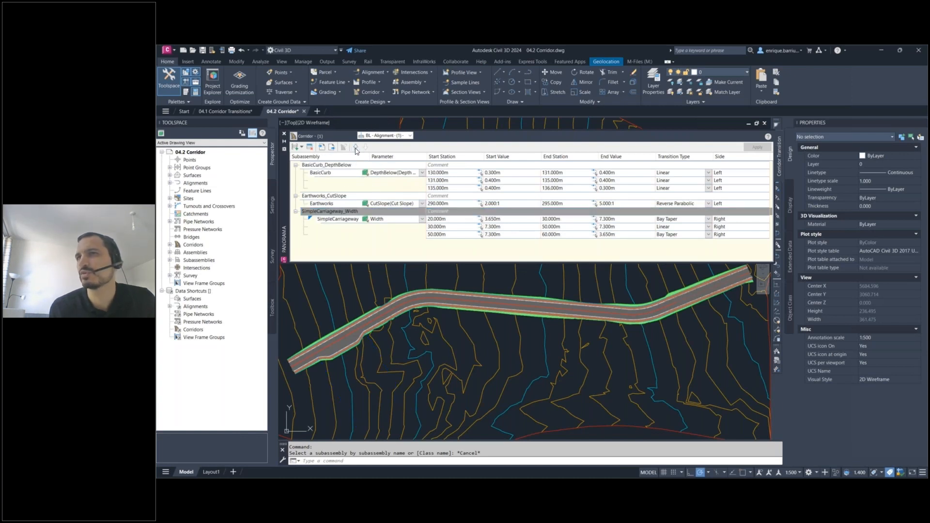
click(355, 147)
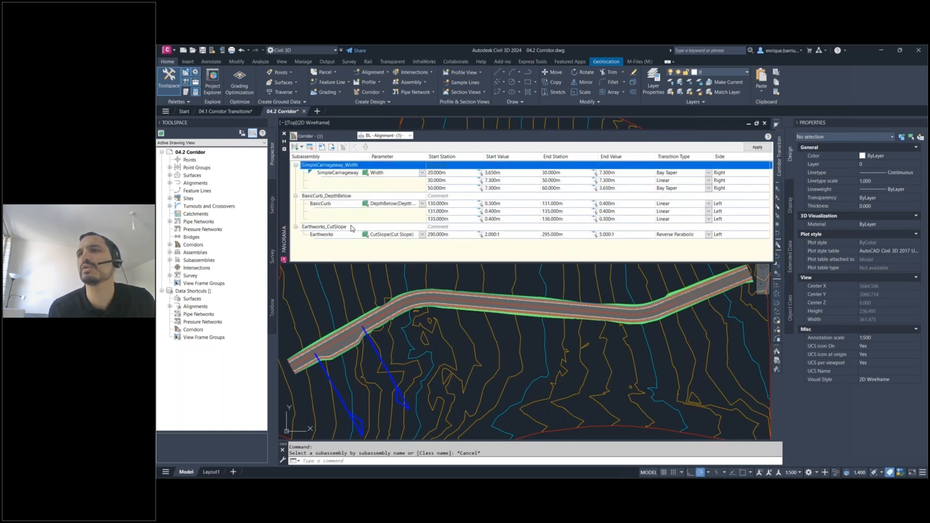
- Select the BasicCurb_DepthBelow, Earthworks_CutSlope and SimpleCarriageway_Width sets in turn to examine their locations along the corridor
click(326, 196)
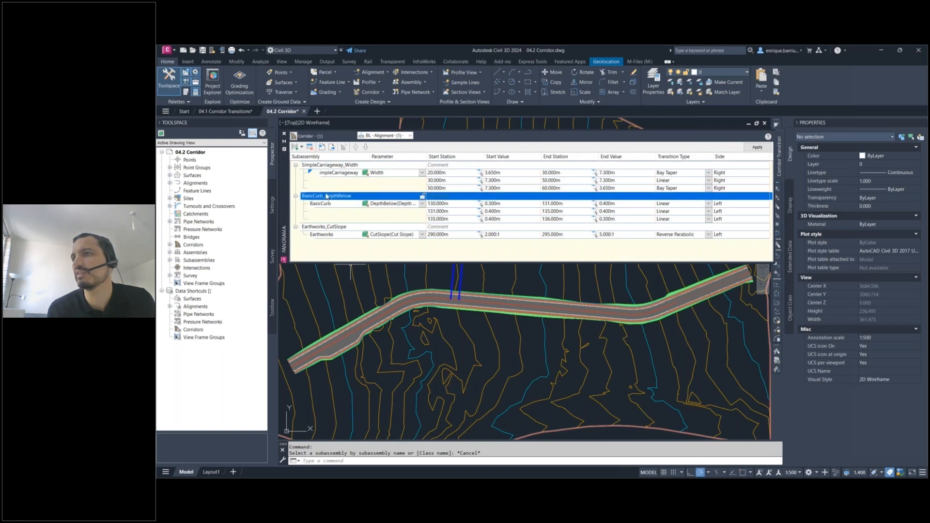
click(333, 228)
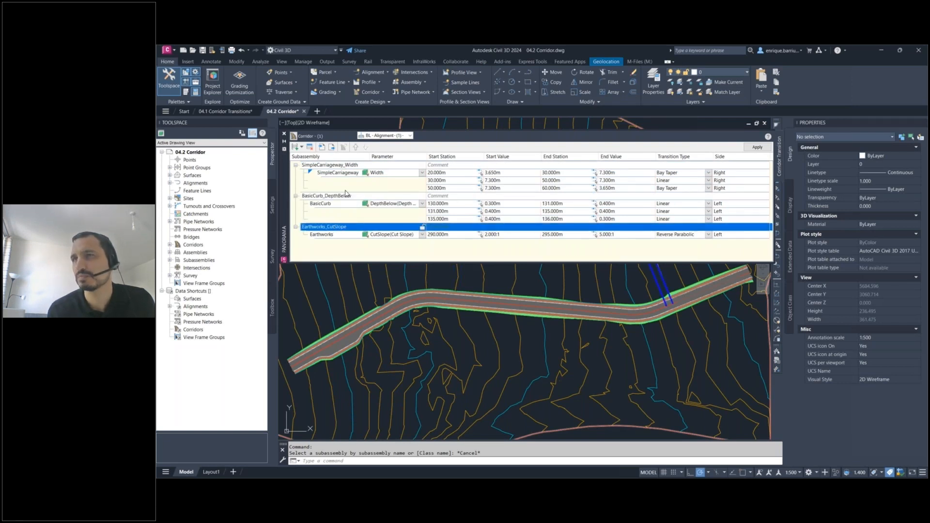
click(345, 166)
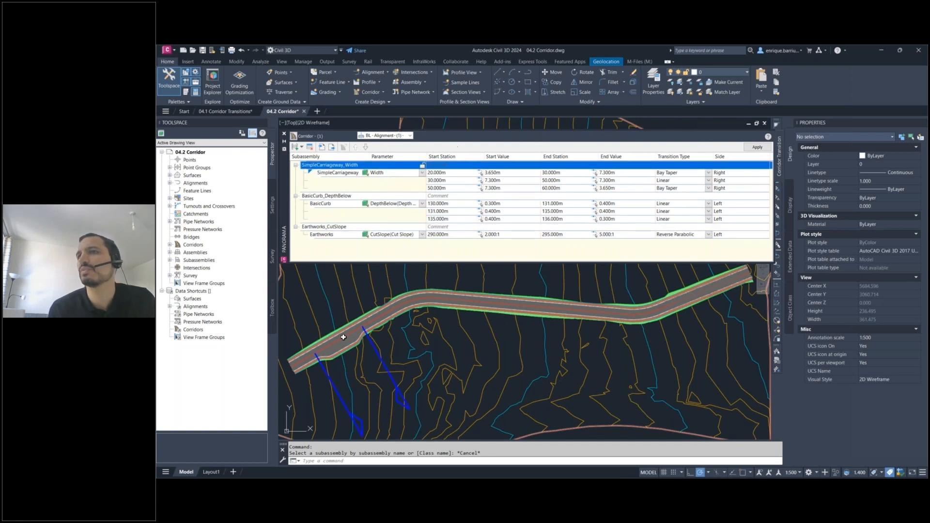
scroll(359, 335, up, 4)
middle_drag(360, 334, 460, 288)
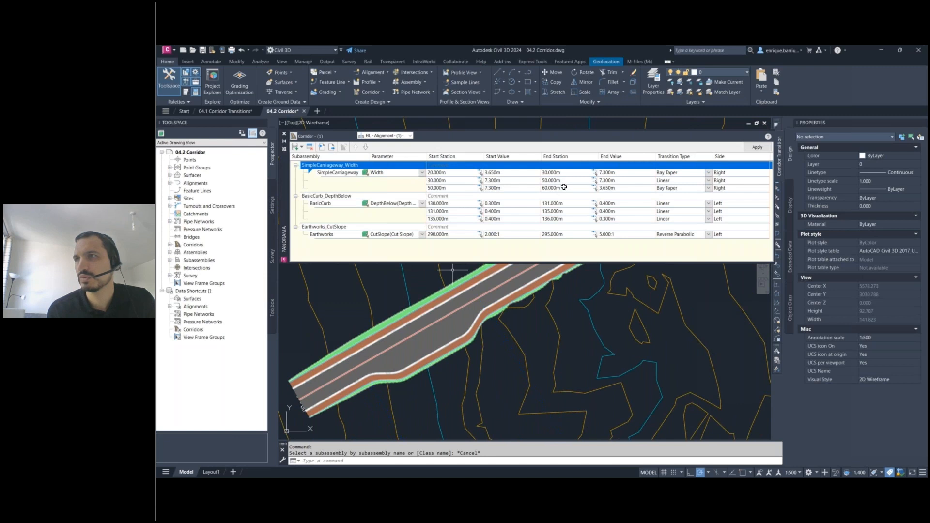
- Set the end station of the SimpleCarriageway transition starting at station 50 to 80 m and apply it to the corridor
click(563, 188)
click(561, 189)
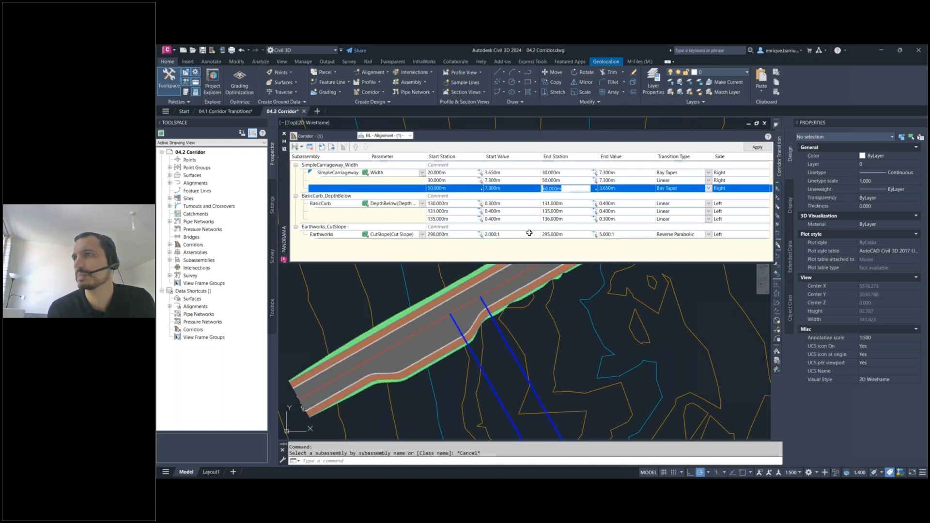
text(80)
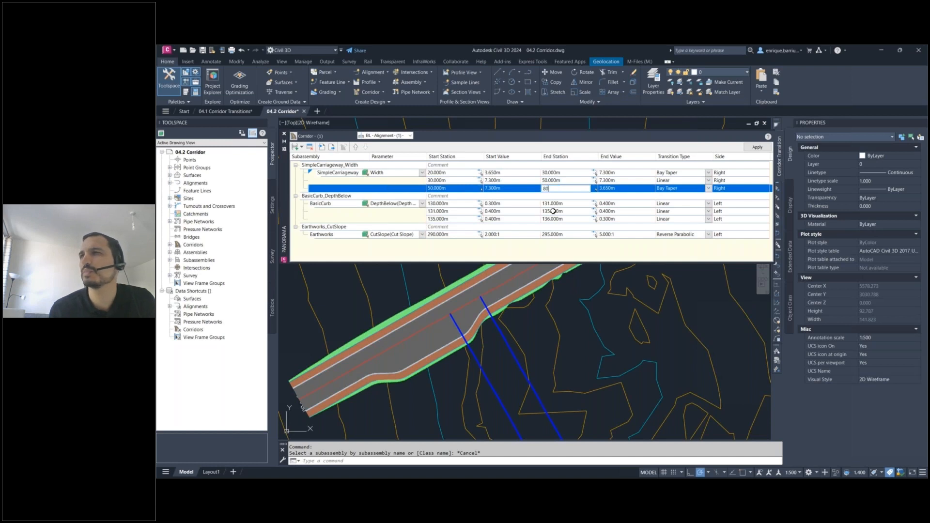
key(Return)
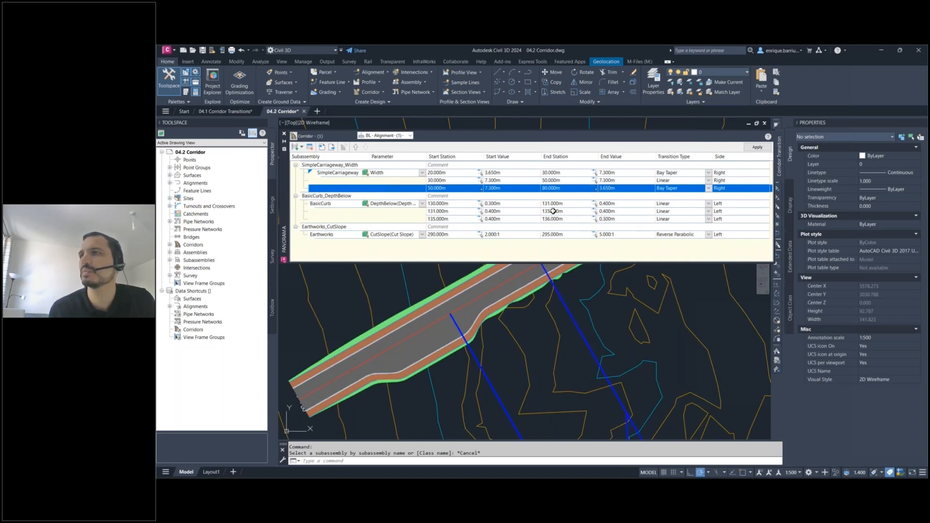
click(756, 149)
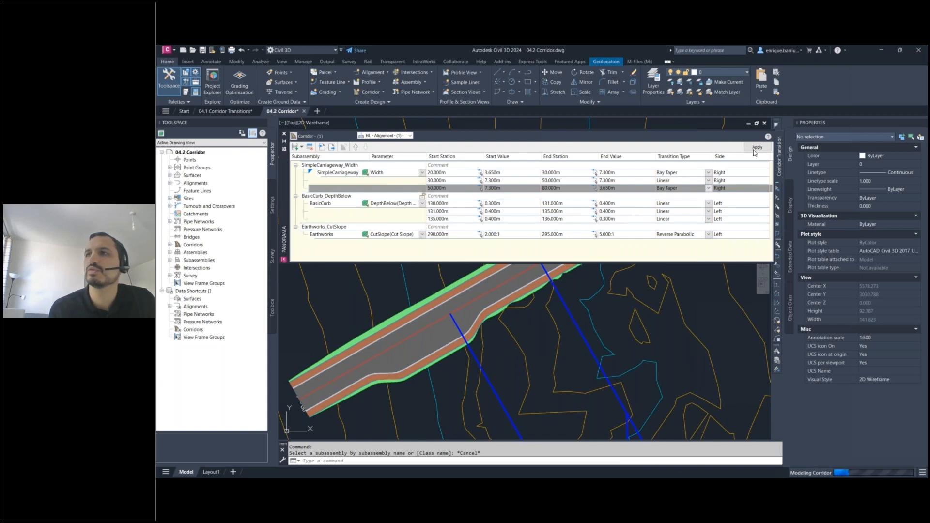
click(547, 276)
click(547, 276)
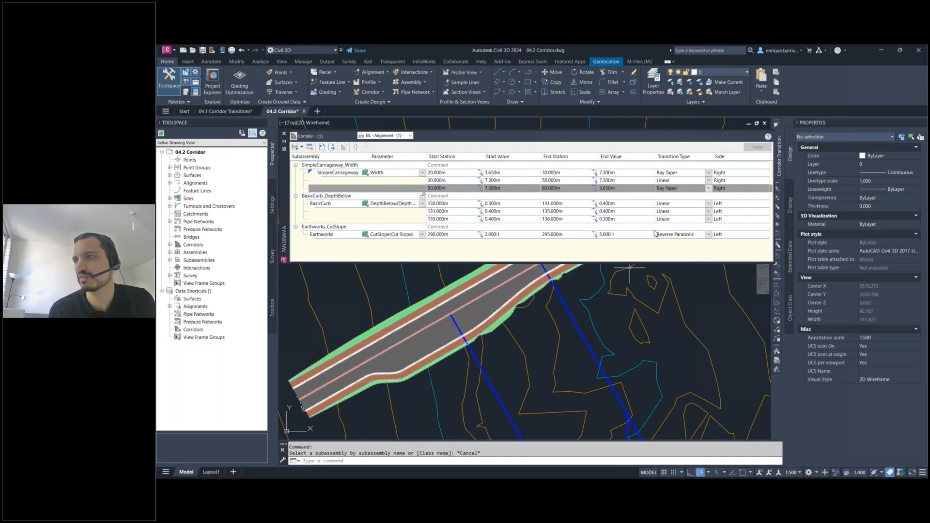
- Set the end station of the SimpleCarriageway transition starting at station 50 back to 60 m and apply it to the corridor
click(567, 190)
click(567, 190)
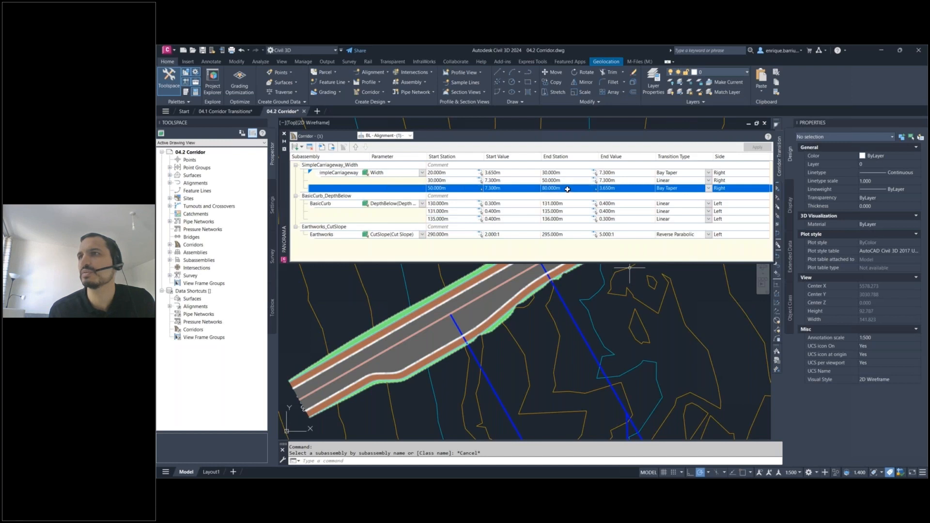
text(60)
key(Return)
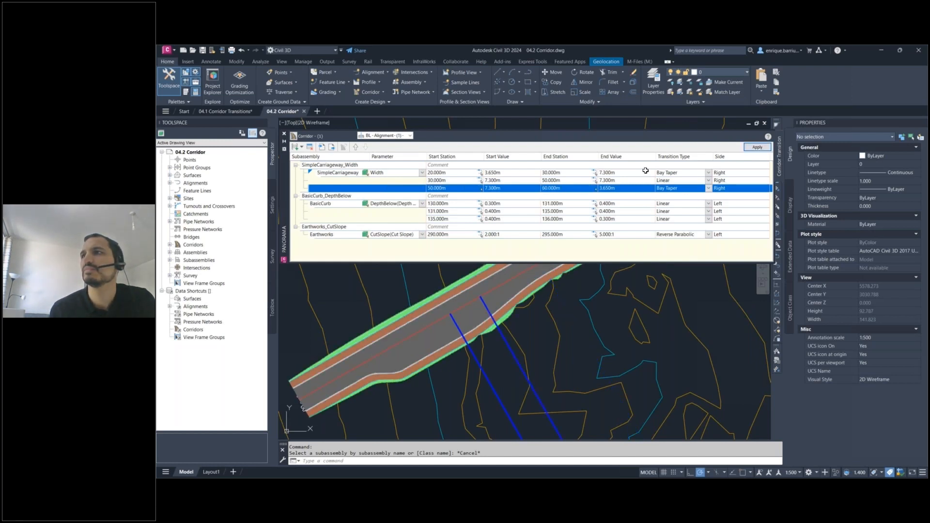
click(757, 148)
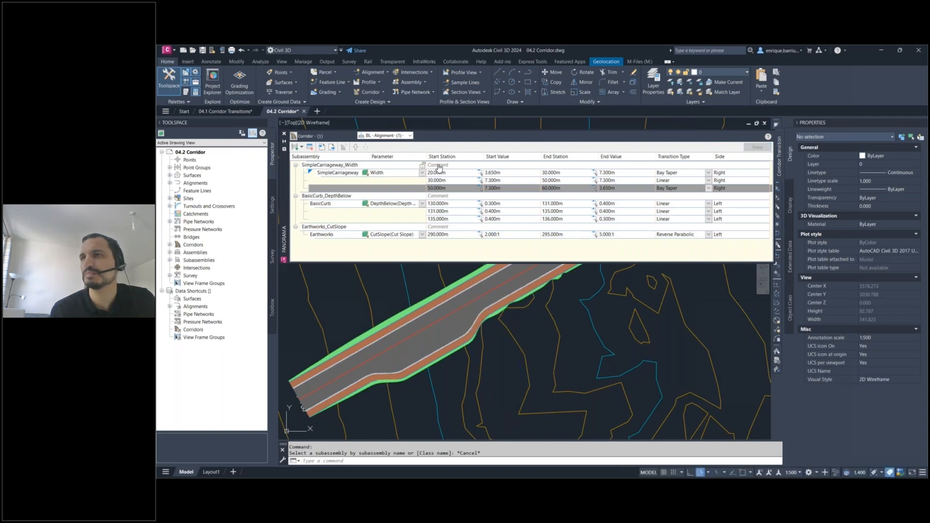
- Lock the SimpleCarriageway_Width transition set, set its last transition's end station to 80 m and apply it to the corridor
click(424, 166)
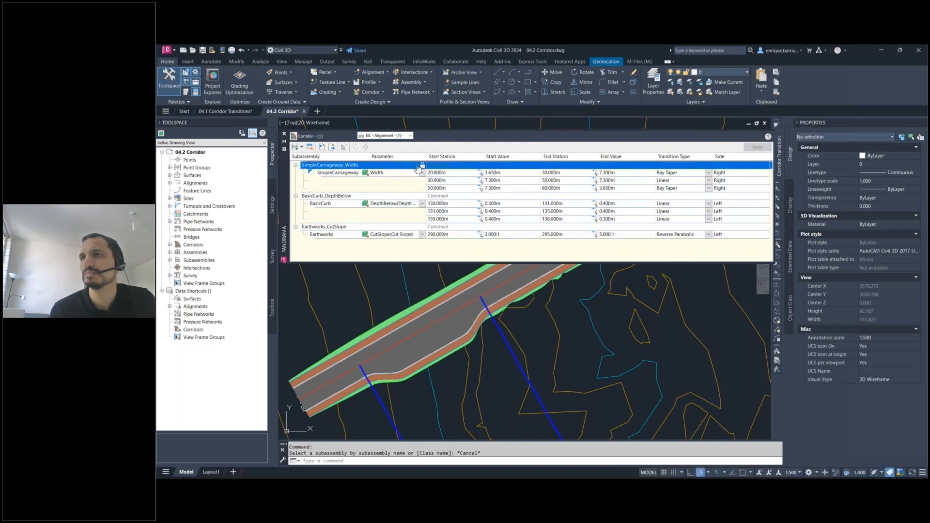
click(561, 189)
click(561, 189)
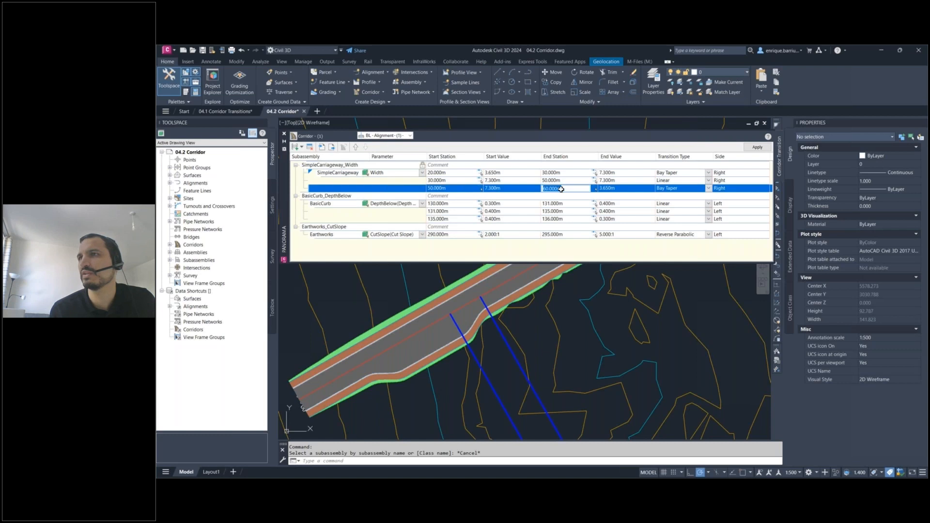
key(Return)
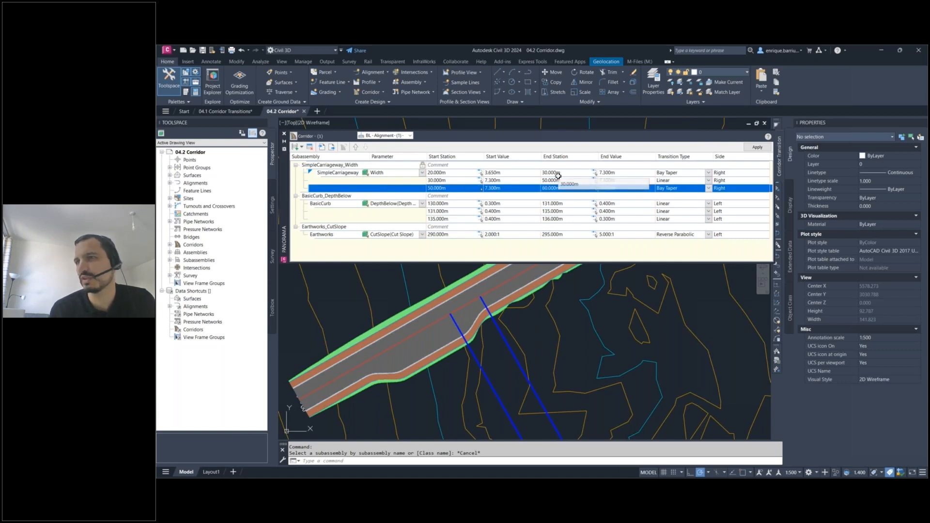
click(569, 189)
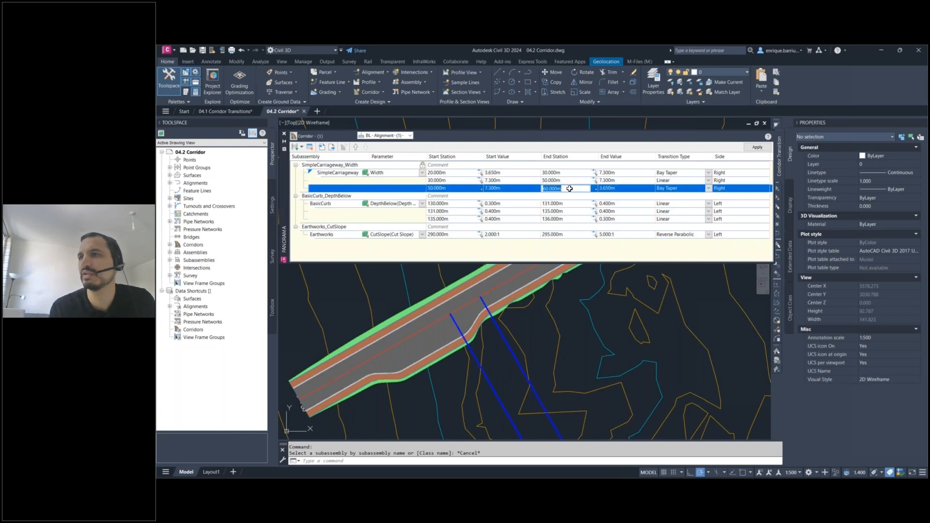
text(80)
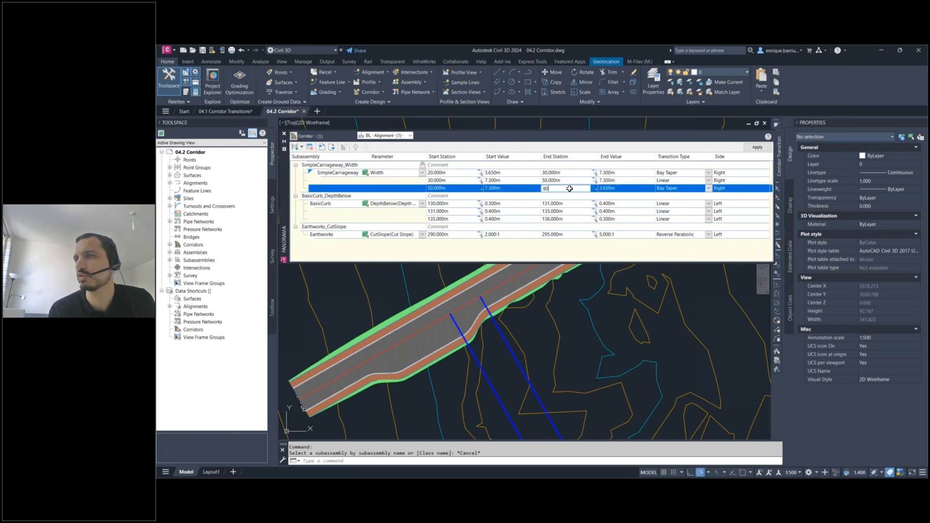
key(Return)
click(758, 148)
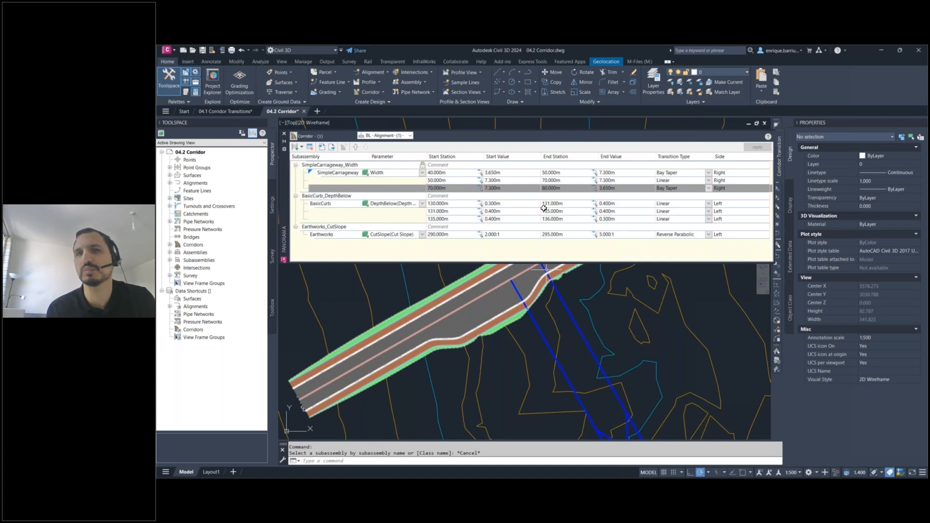
- Zoom to the BasicCurb_DepthBelow set and to the SimpleCarriageway_Width set to examine their transitions on the corridor
click(480, 161)
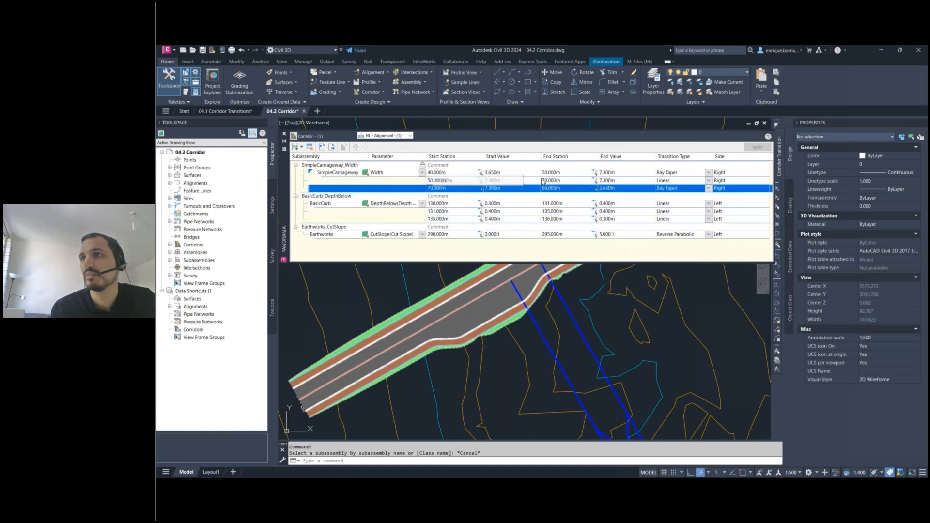
mouse_move(607, 313)
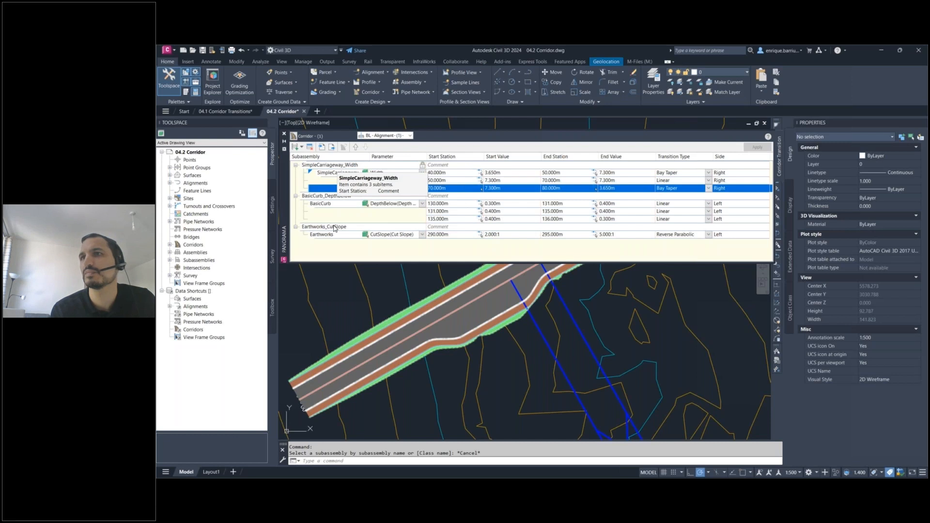
click(331, 198)
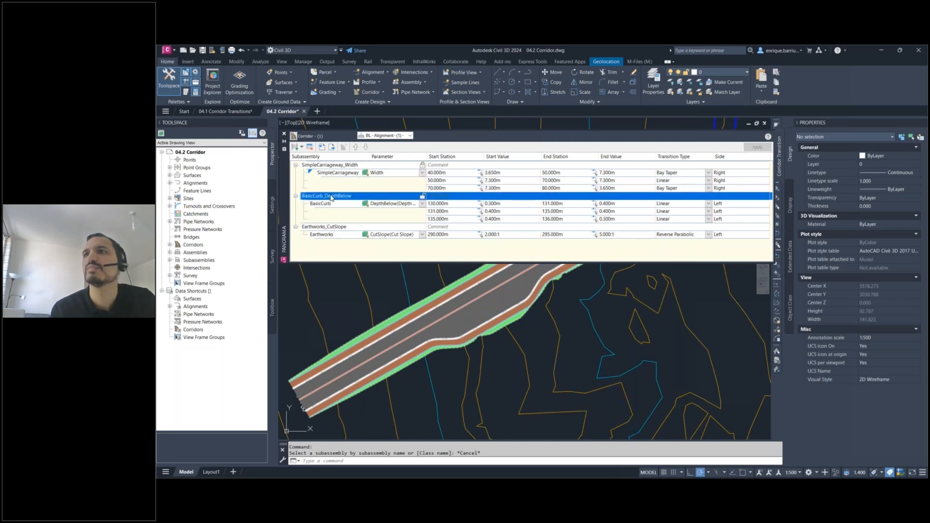
right_click(331, 197)
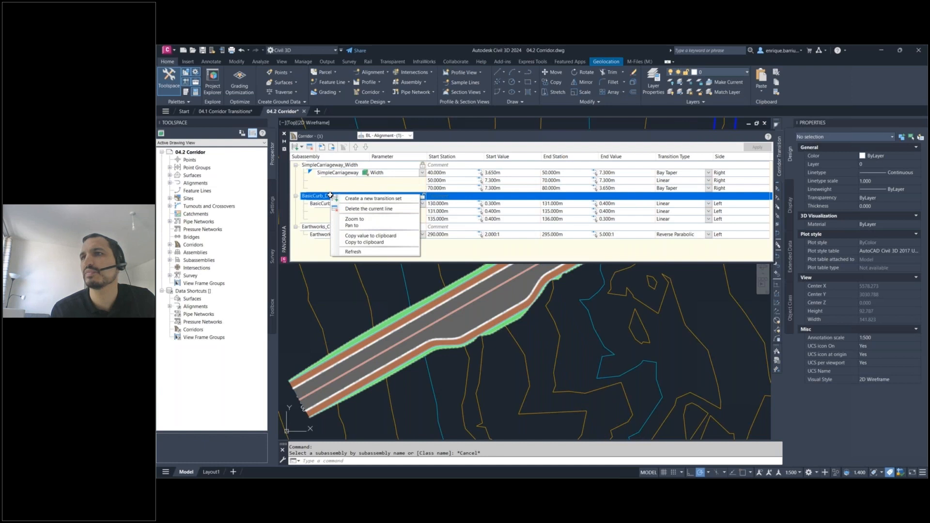
click(370, 221)
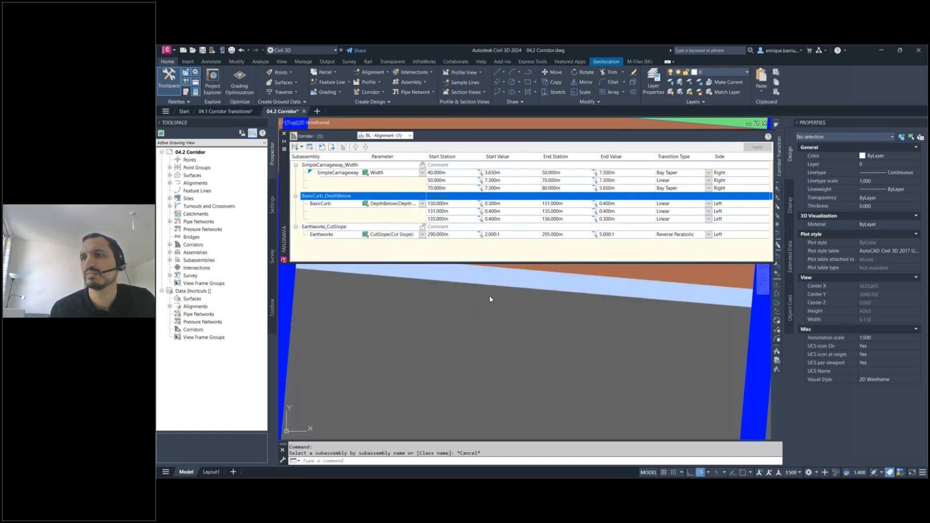
scroll(493, 301, down, 2)
scroll(493, 301, down, 5)
middle_drag(493, 301, 506, 356)
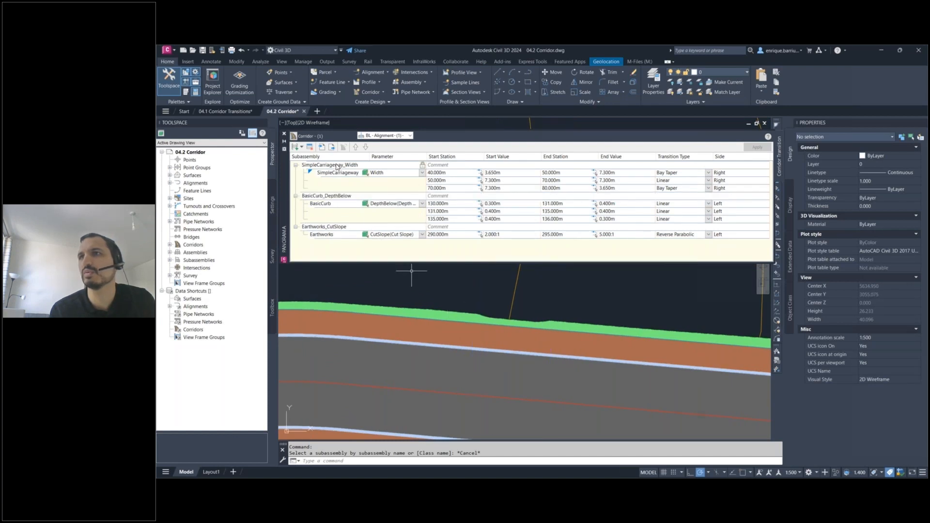
right_click(341, 165)
click(381, 187)
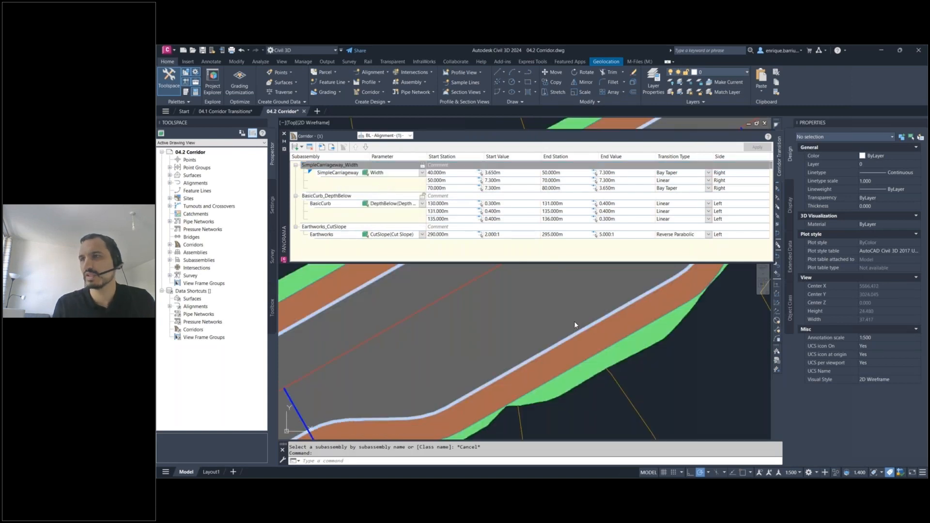
scroll(572, 327, down, 2)
middle_drag(571, 328, 512, 360)
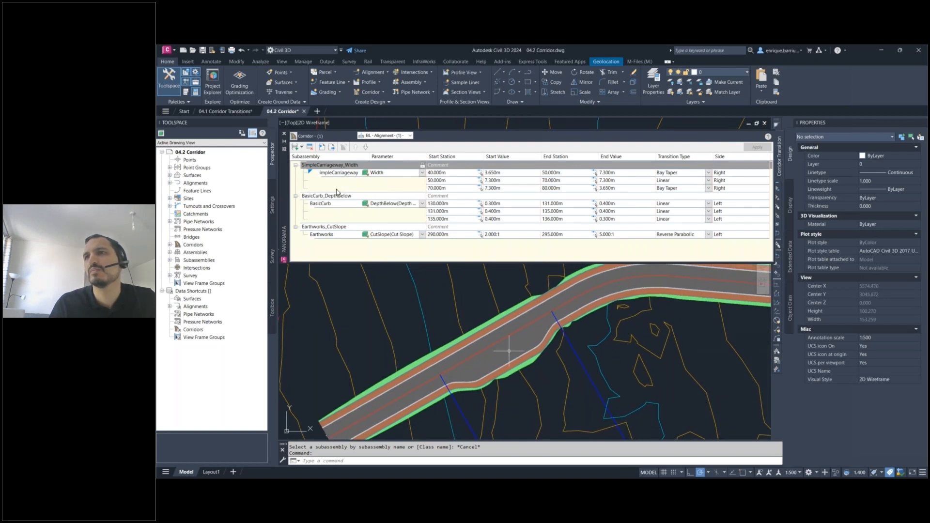
- Pan to the Earthworks_CutSlope set and back to the SimpleCarriageway_Width set to examine their locations on the corridor
right_click(323, 229)
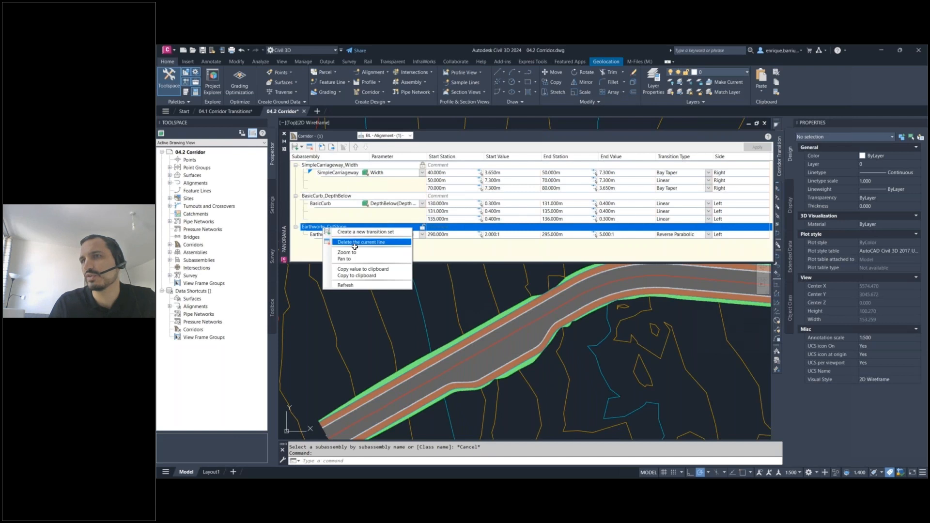
click(352, 261)
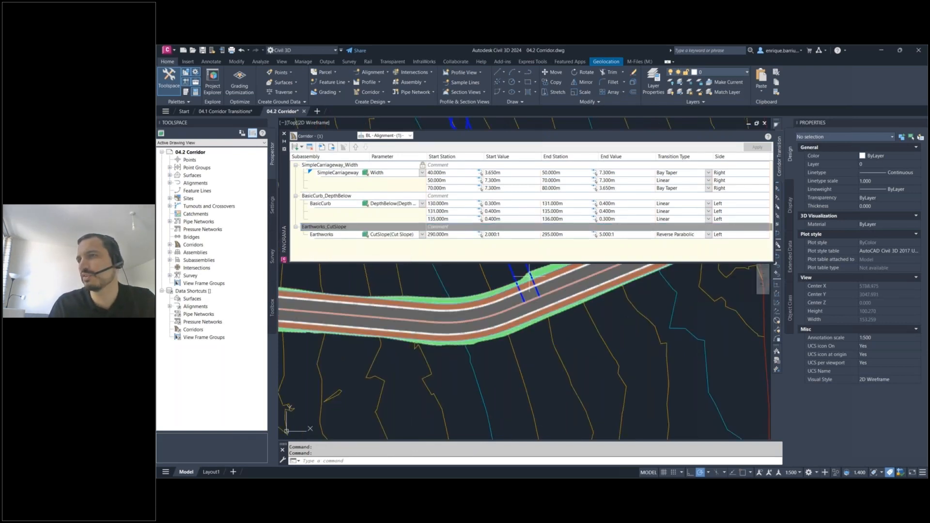
scroll(529, 277, up, 4)
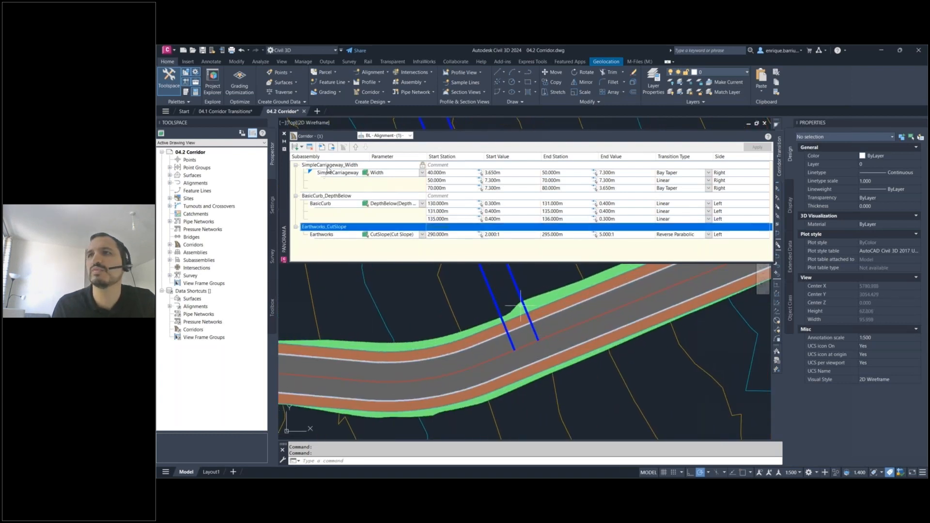
right_click(329, 167)
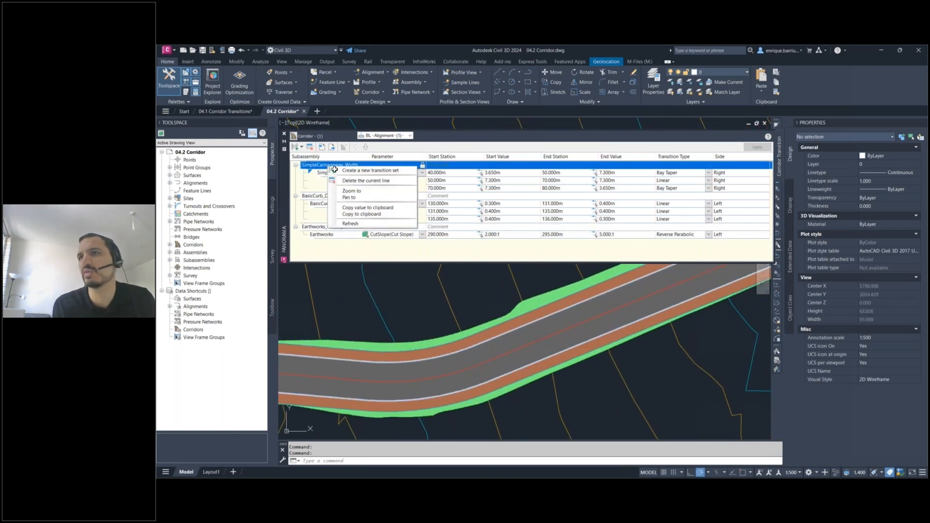
click(367, 197)
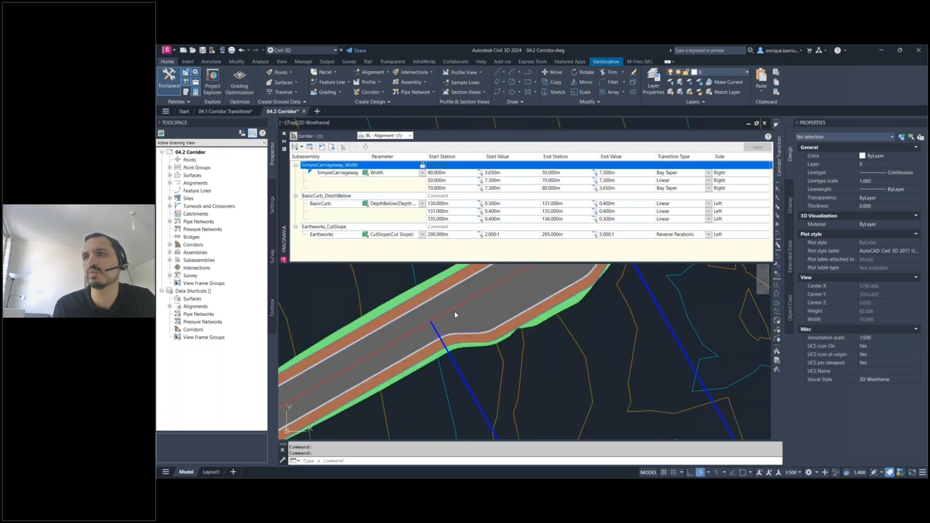
scroll(544, 305, down, 2)
middle_drag(544, 305, 528, 349)
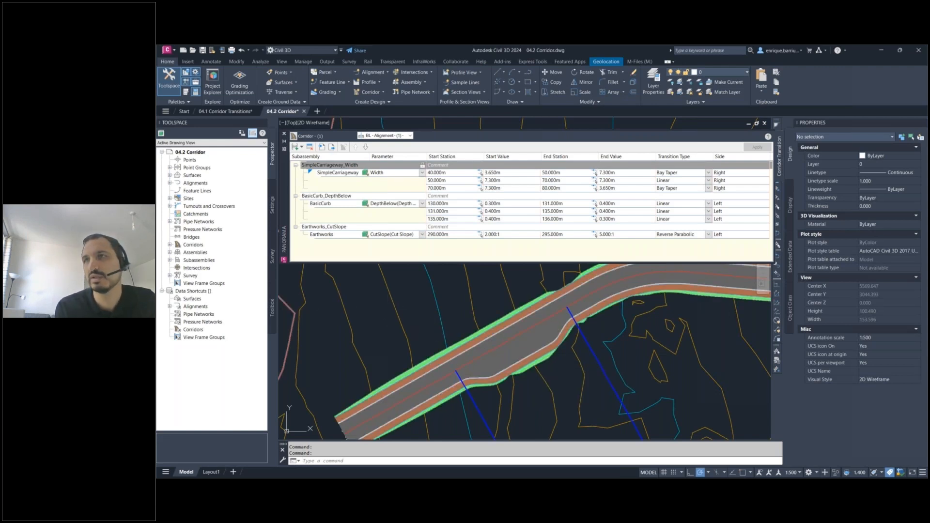
- Switch to the Civil 3D session with the Subassemblies drawing and import Channel.pkt into the Custom tool palette, linked directly to the file
key(alt+Tab)
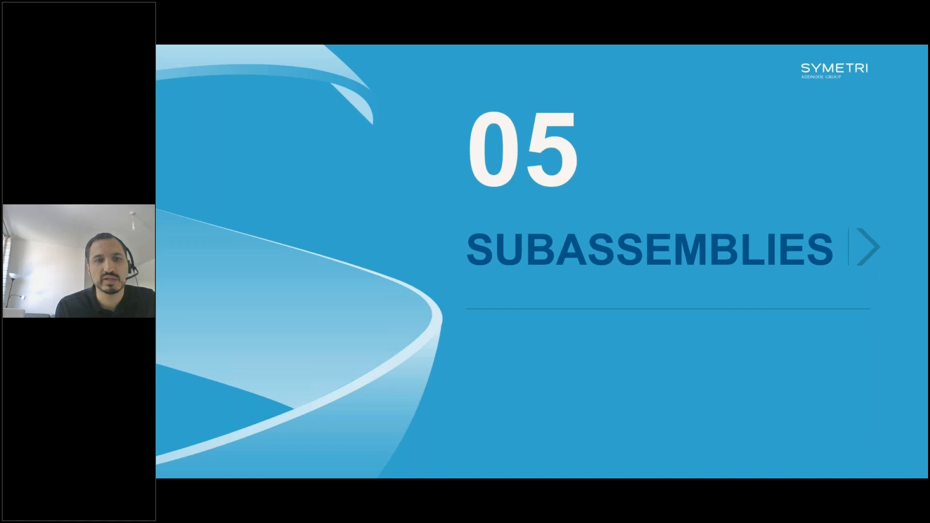
key(alt+Tab)
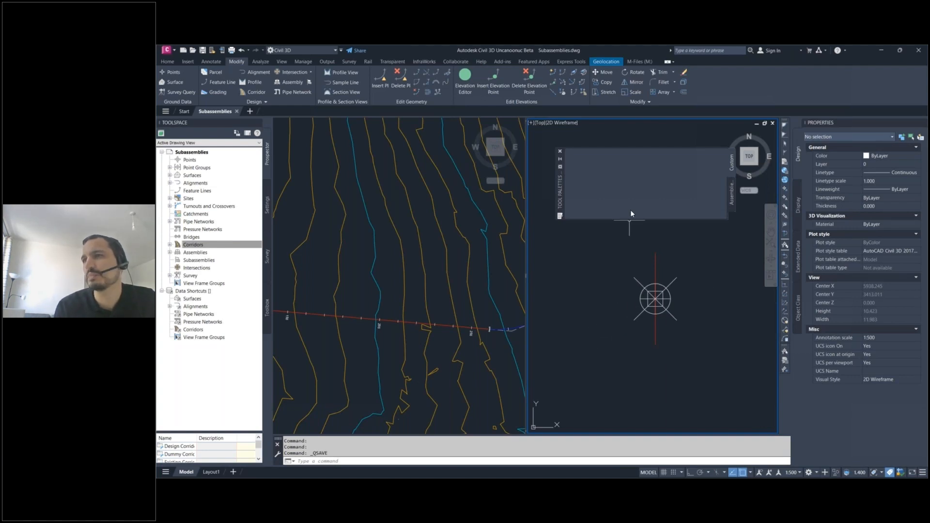
right_click(733, 164)
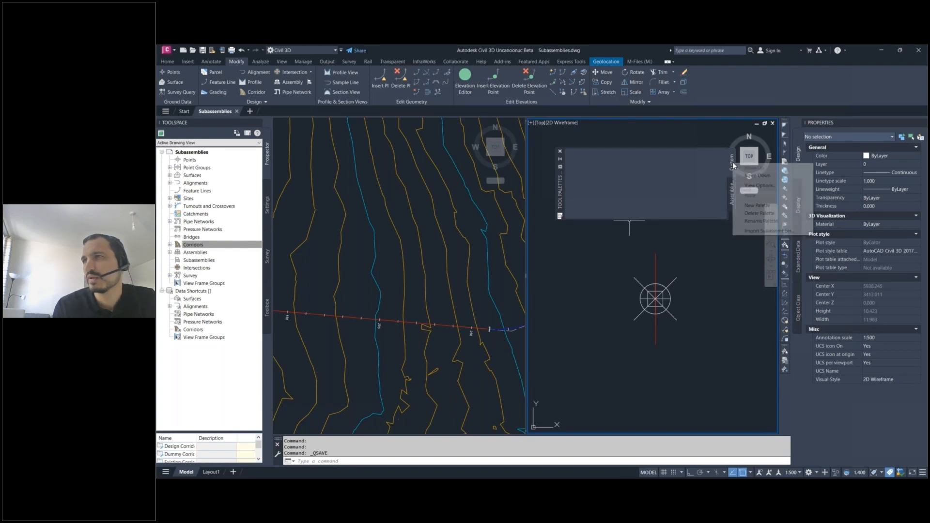
click(761, 232)
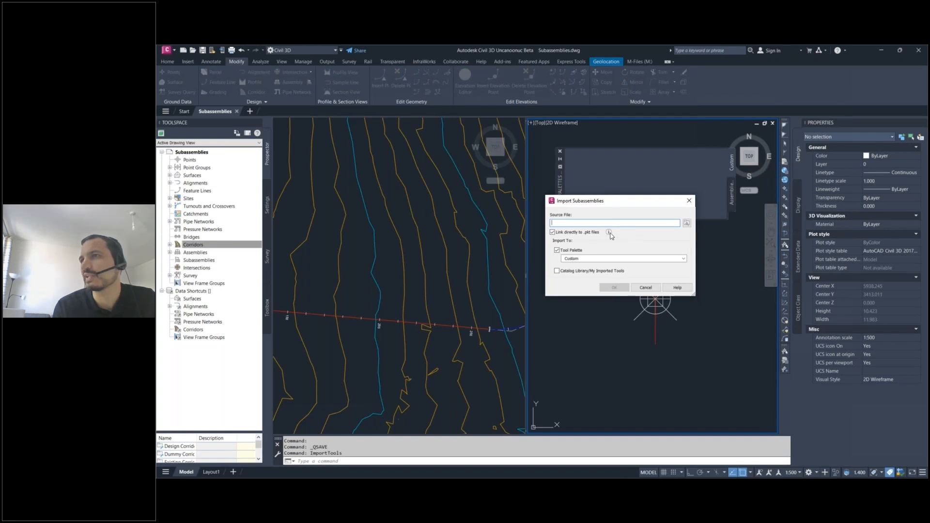
mouse_move(609, 235)
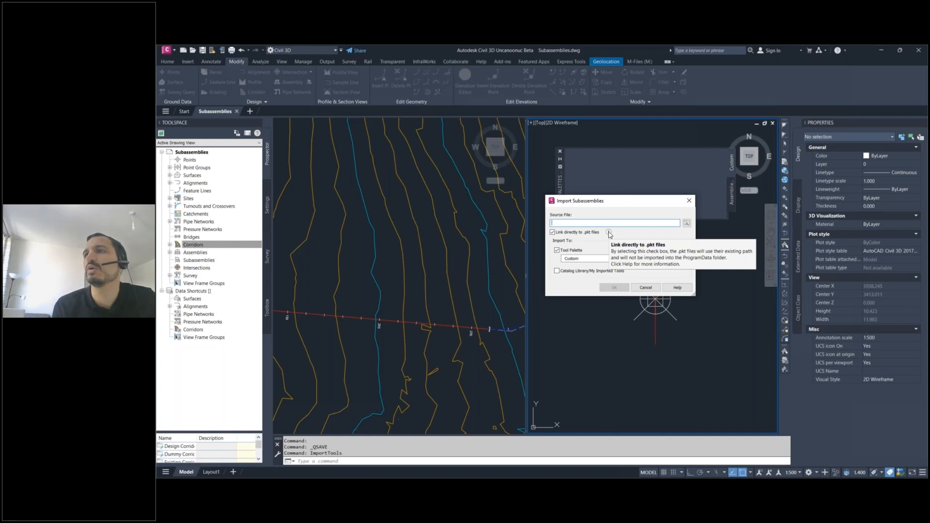
click(688, 225)
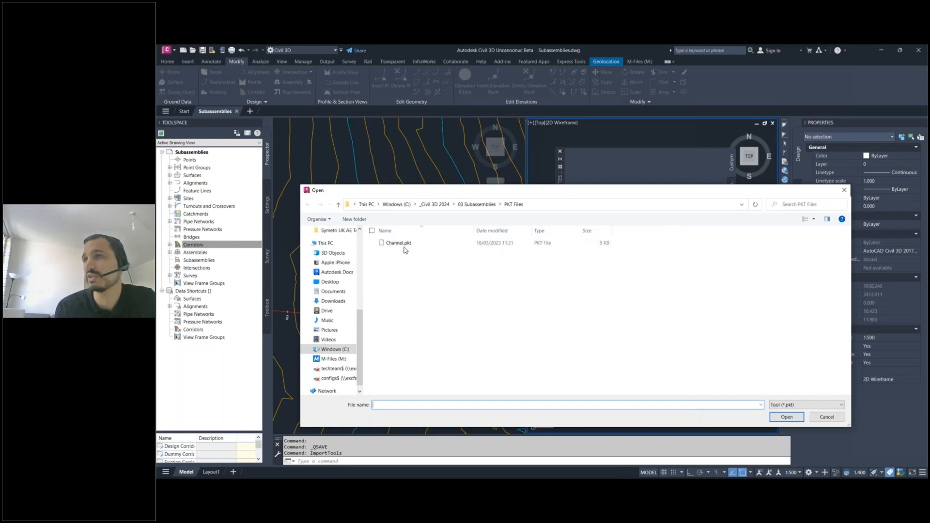
click(405, 248)
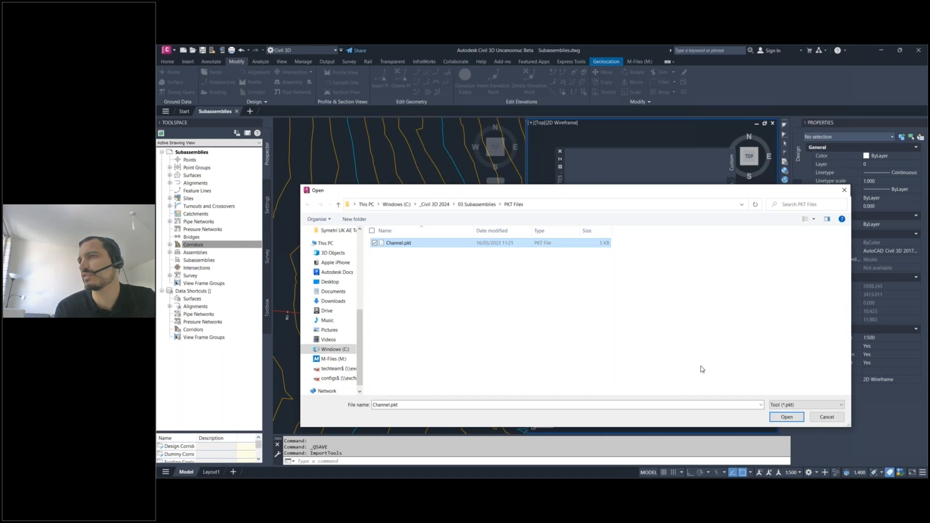
click(785, 418)
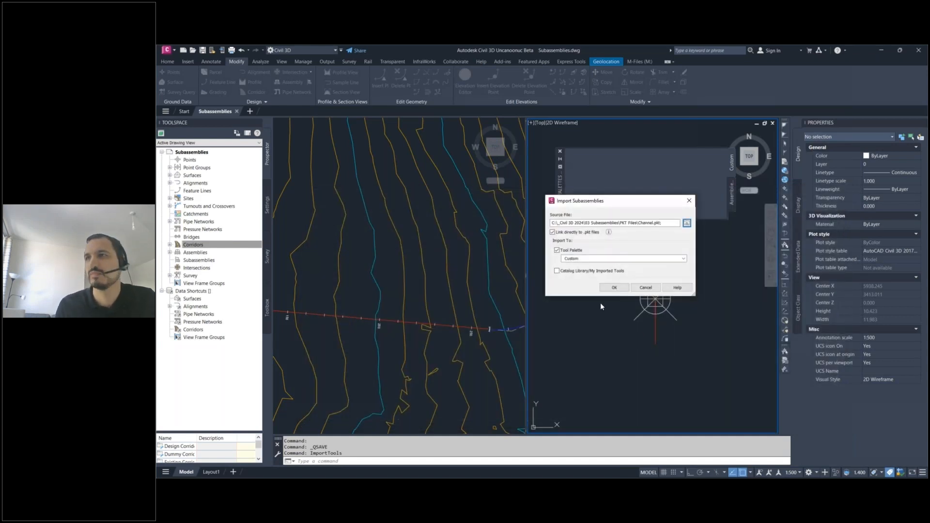
click(614, 288)
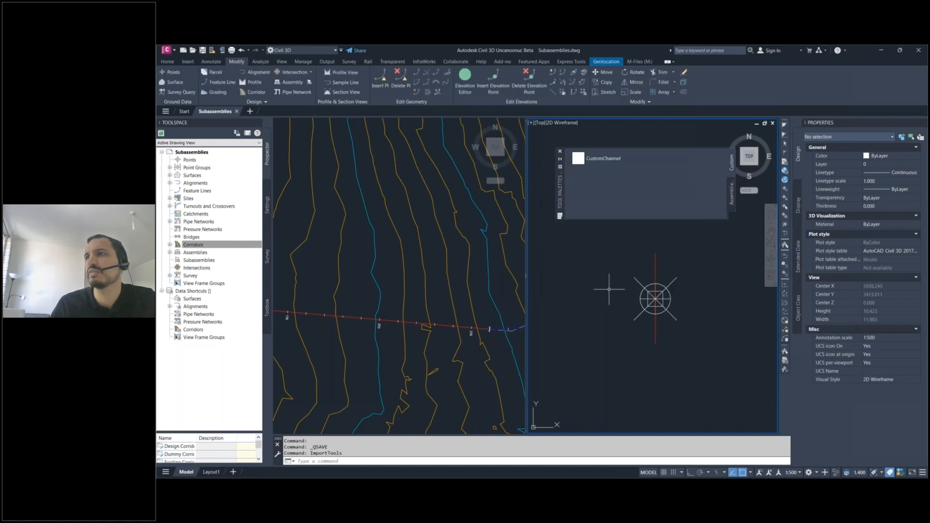
- Attach the CustomChannel subassembly to the assembly's baseline marker
click(596, 158)
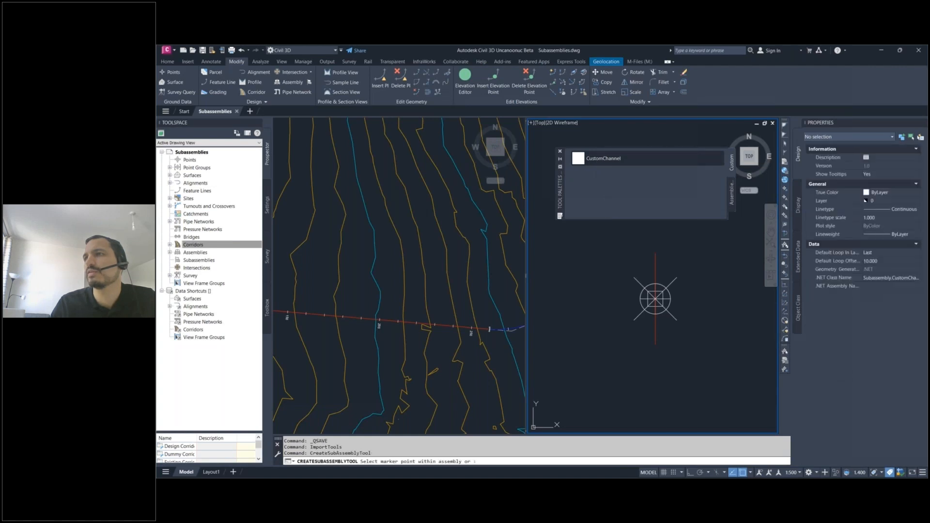
click(655, 334)
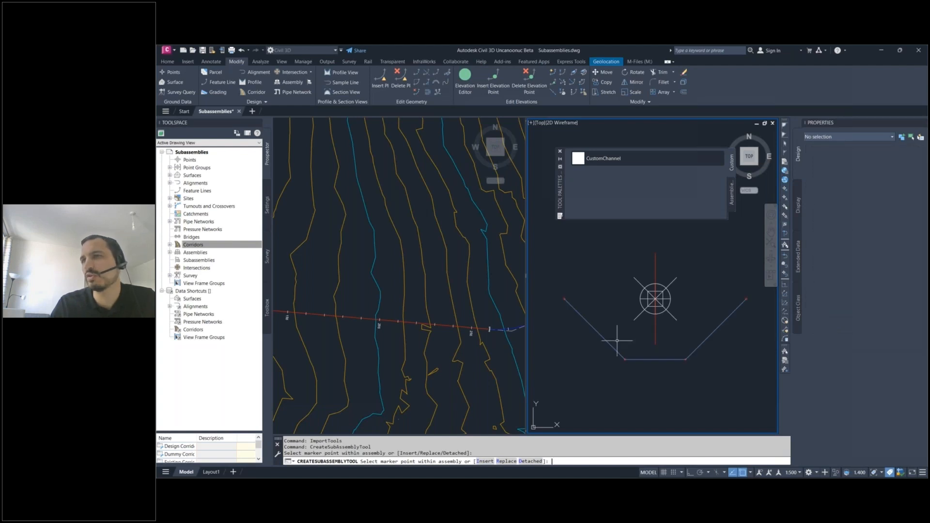
key(Return)
- Rebuild the corridors and examine the channel corridor in plan around station 200
click(212, 246)
right_click(211, 245)
click(237, 259)
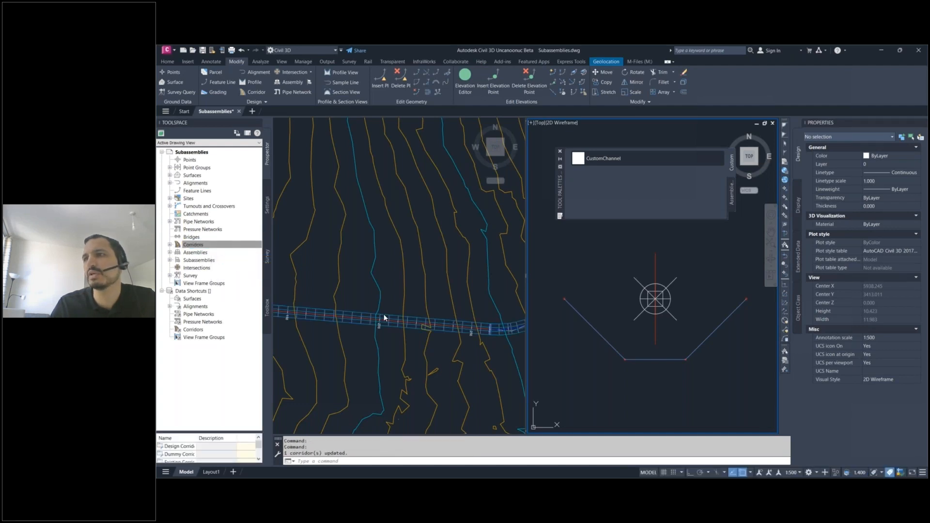
click(389, 297)
scroll(380, 315, up, 7)
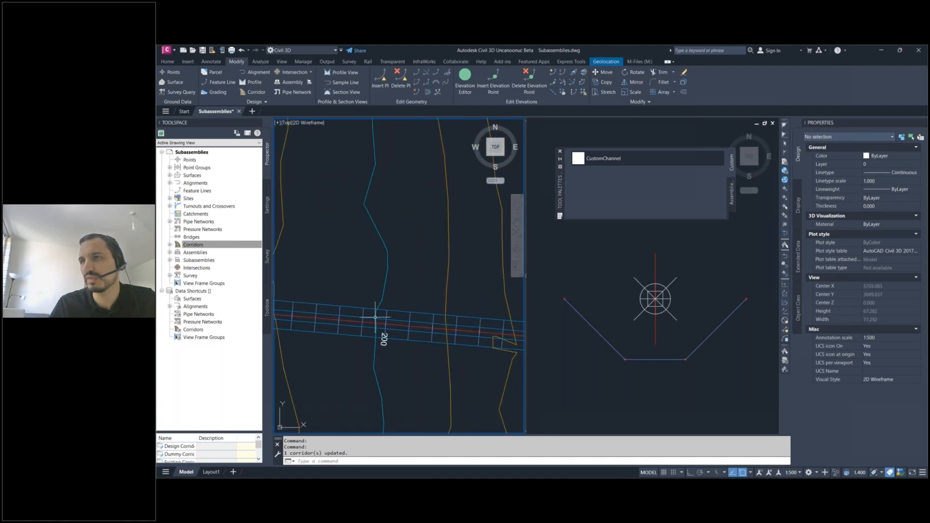
scroll(330, 353, up, 4)
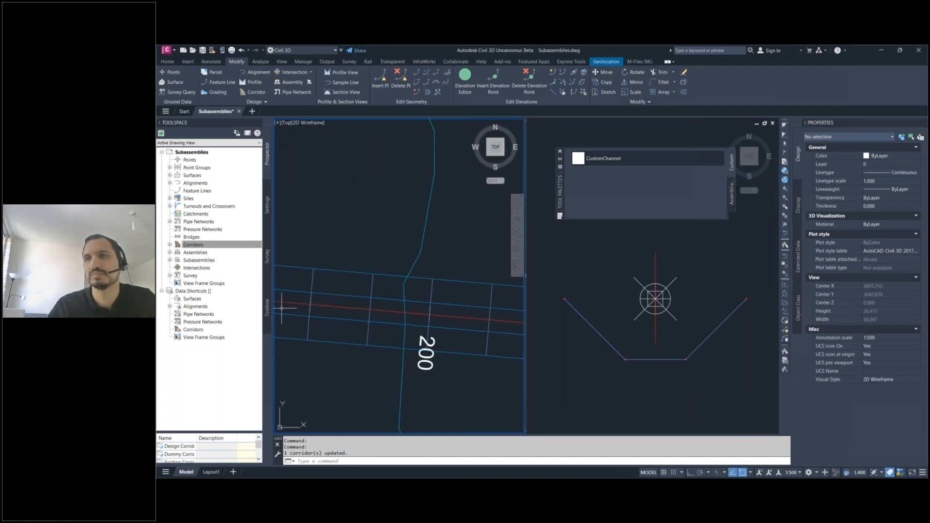
- Expand the Subassemblies collection in the Toolspace, widen the palette and check the source path listed for CustomChannel
key(alt+Tab)
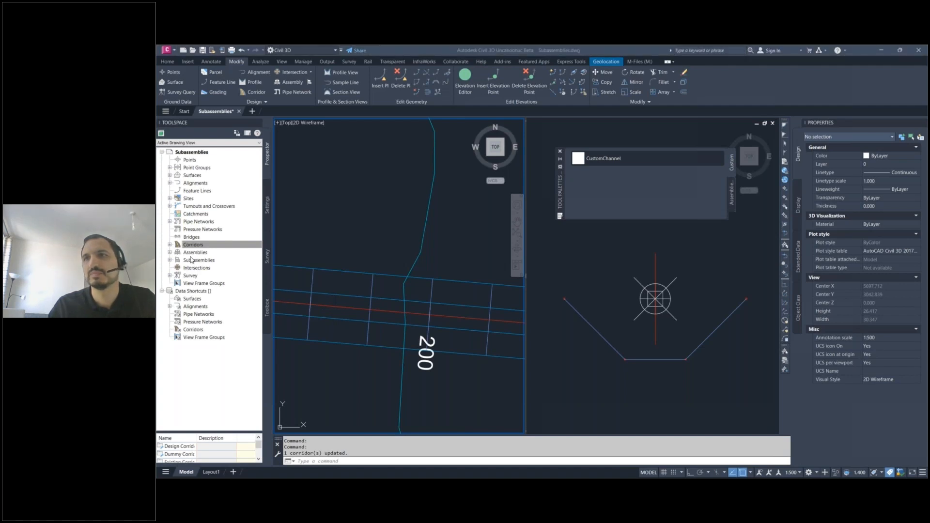
click(212, 261)
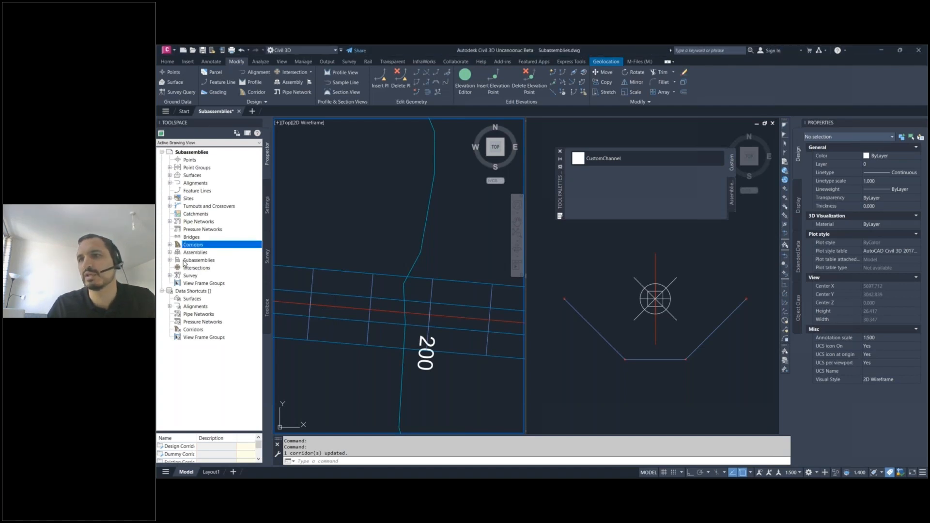
click(189, 262)
double_click(190, 262)
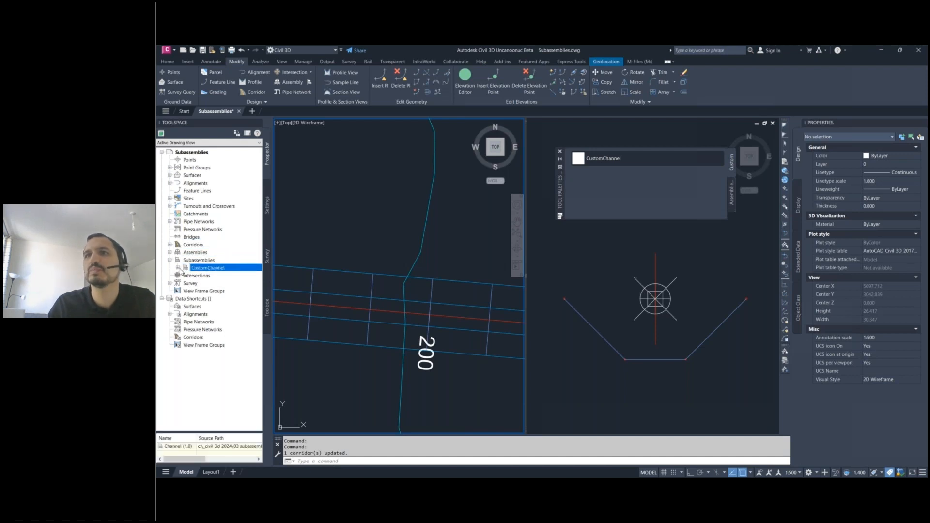
drag(274, 298, 372, 300)
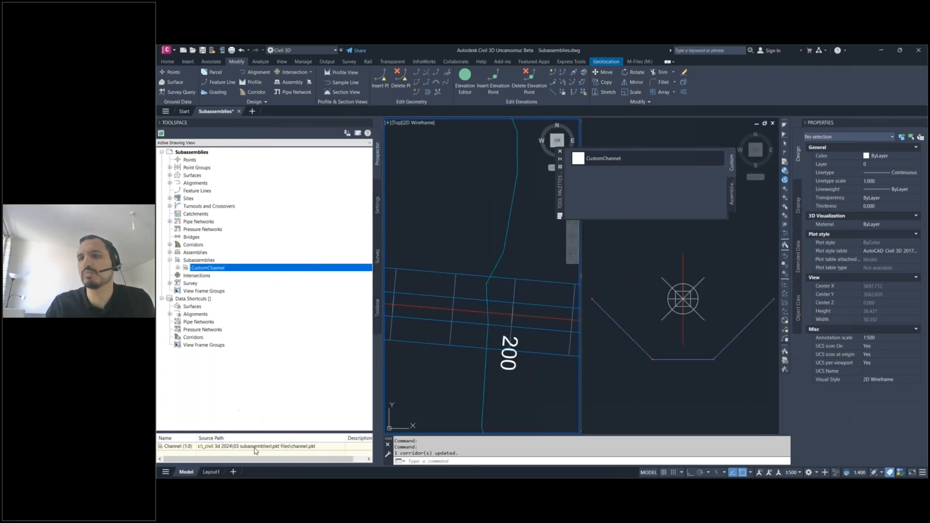
drag(193, 460, 219, 462)
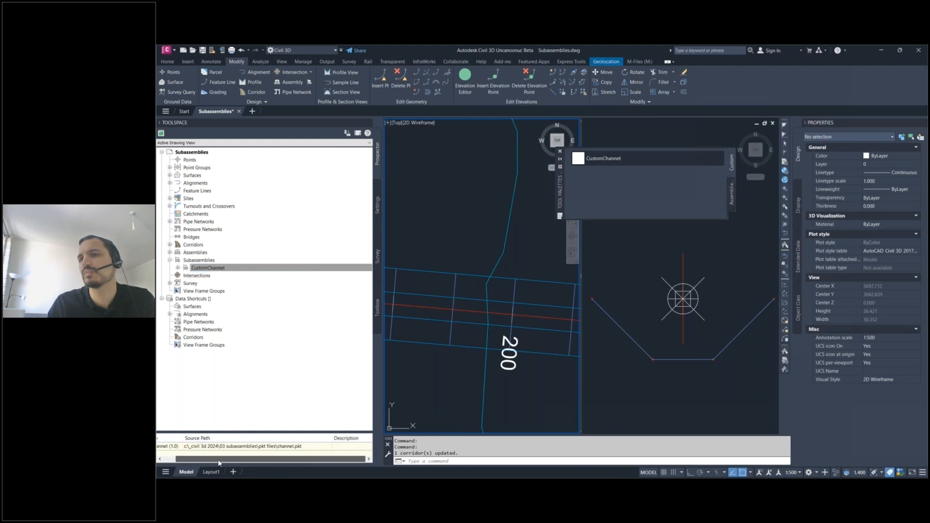
- Check the version and status of the subassembly under CustomChannel's Channel entry
click(177, 267)
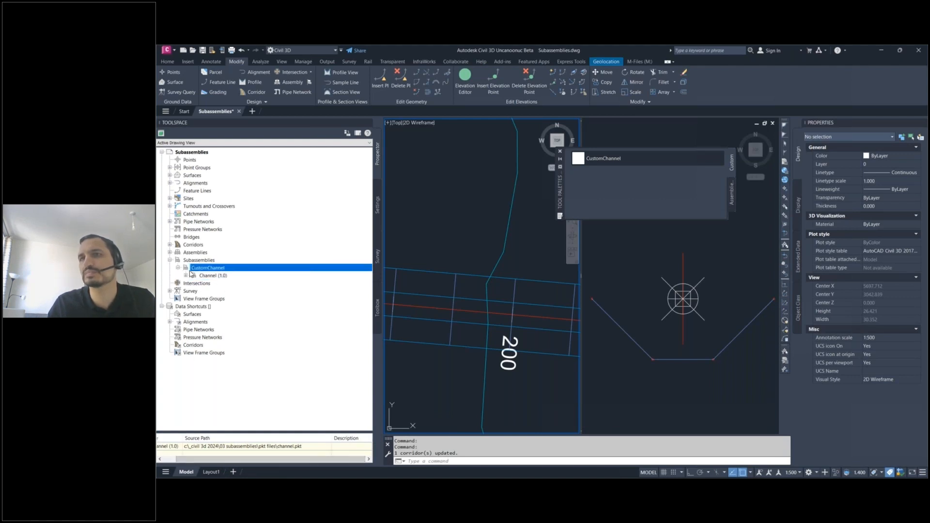
click(216, 277)
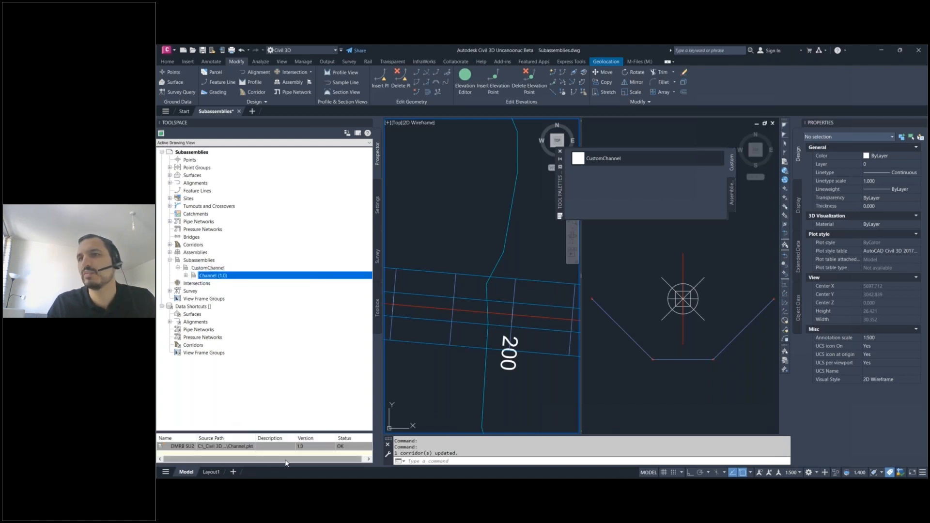
click(304, 446)
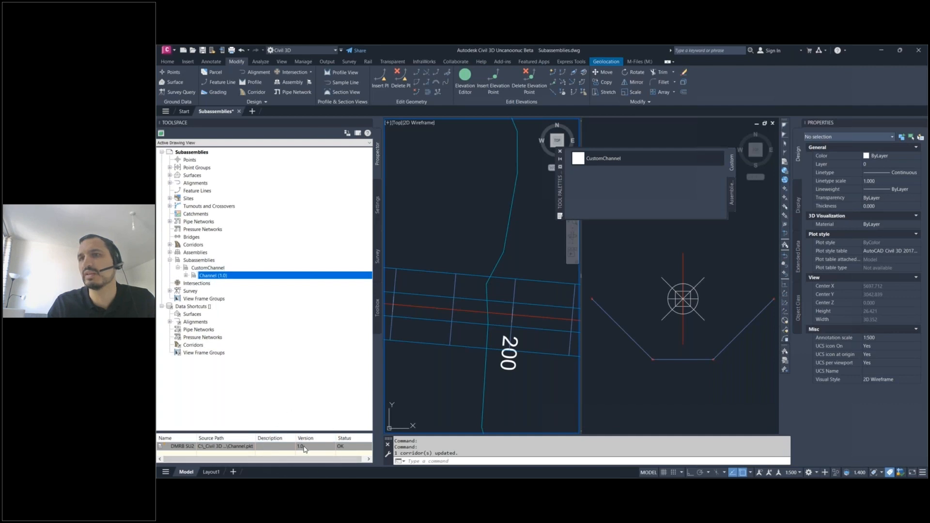
click(349, 450)
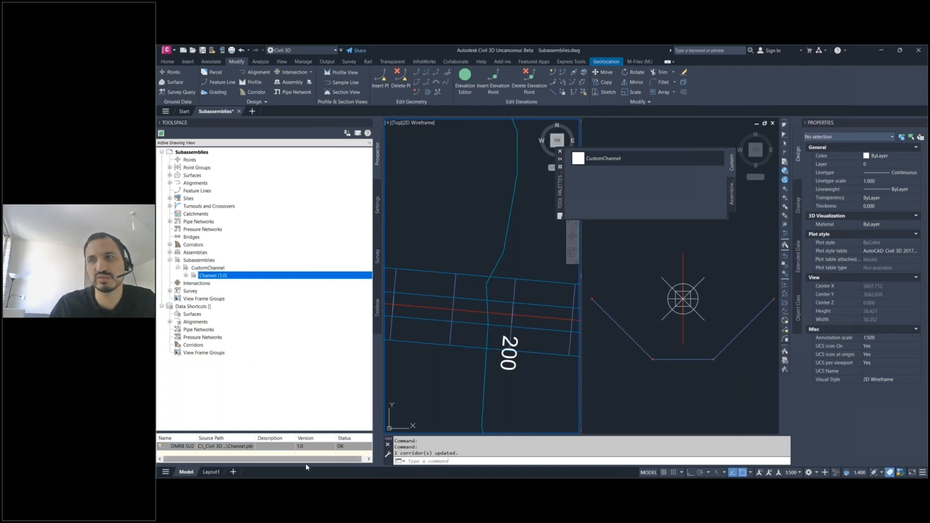
click(284, 460)
right_click(229, 445)
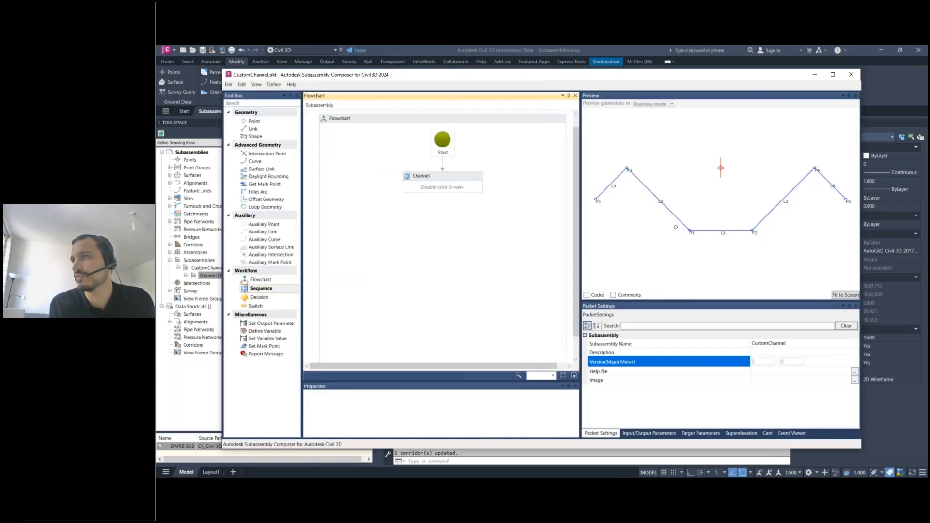
- In Subassembly Composer, view the Channel sequence and save the packet over Channel.pkt in the PKT Files folder, then return to Civil 3D
double_click(461, 179)
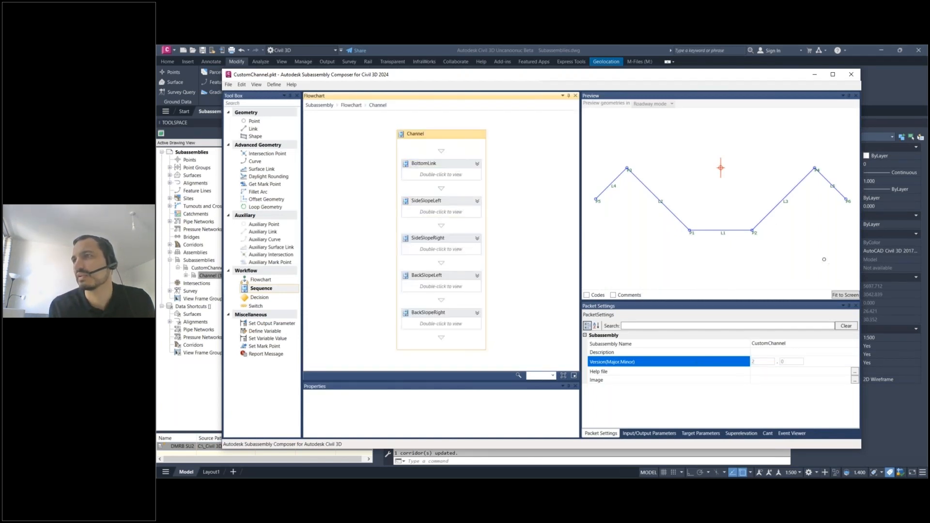
click(229, 85)
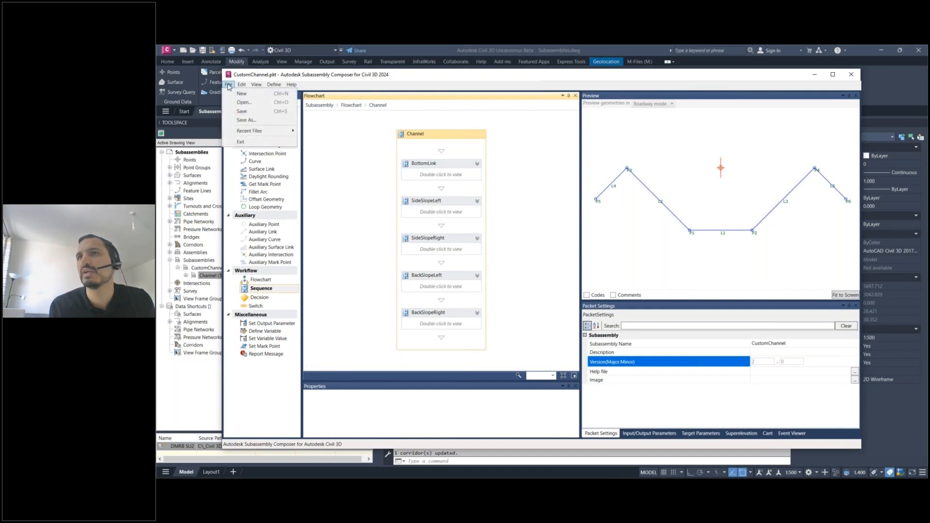
click(253, 121)
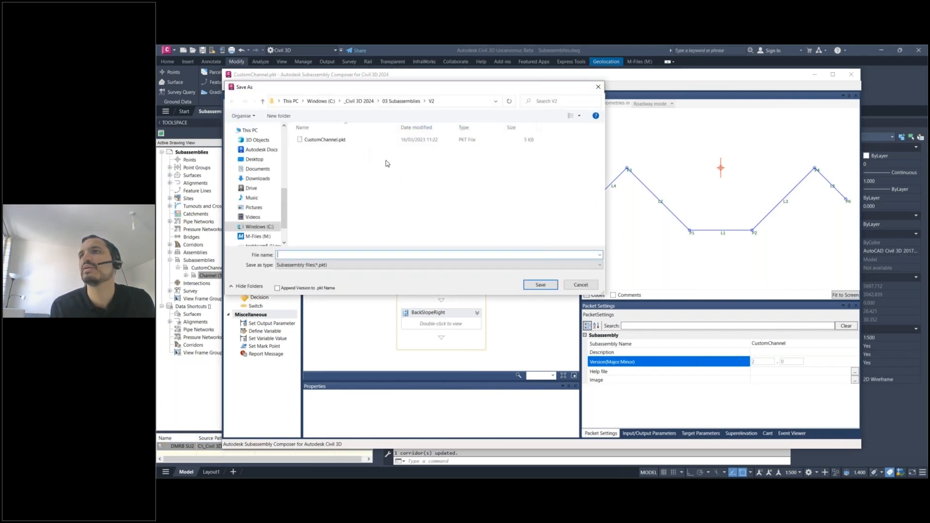
click(401, 101)
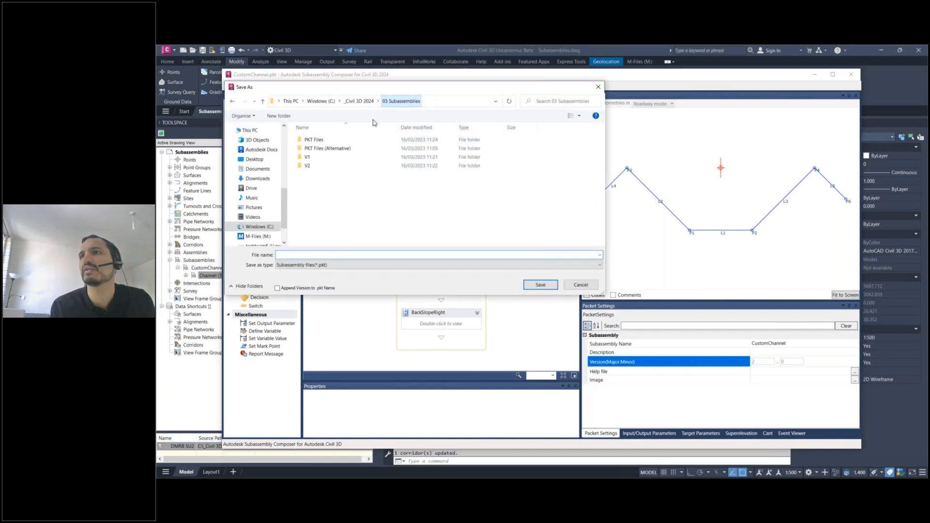
click(326, 140)
double_click(326, 140)
click(328, 142)
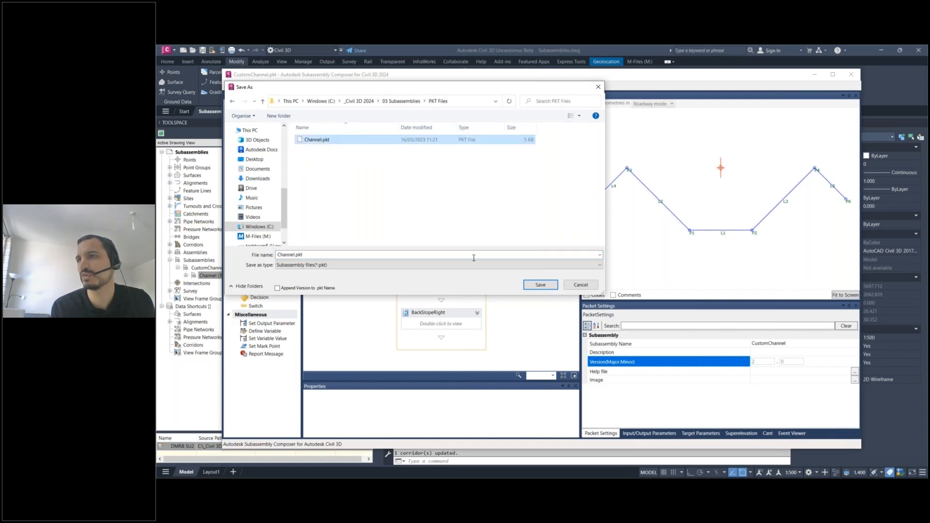
click(541, 286)
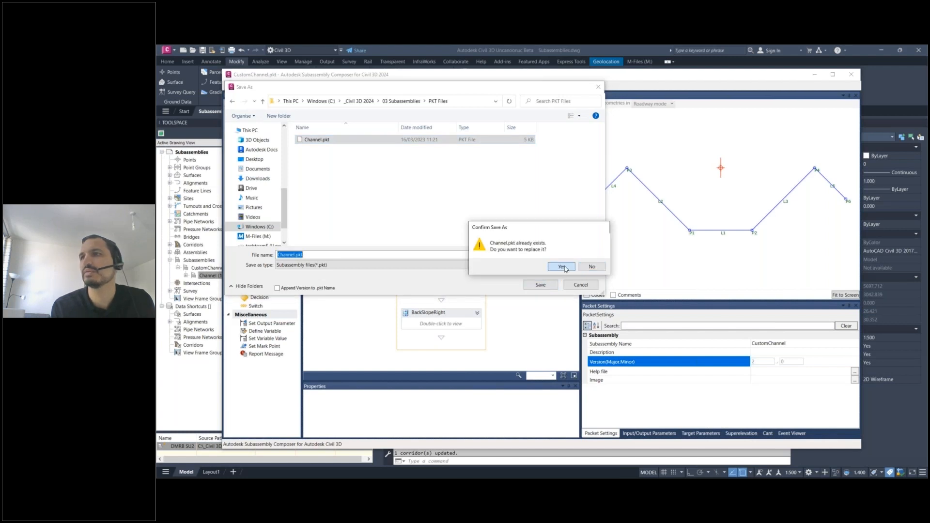
click(562, 267)
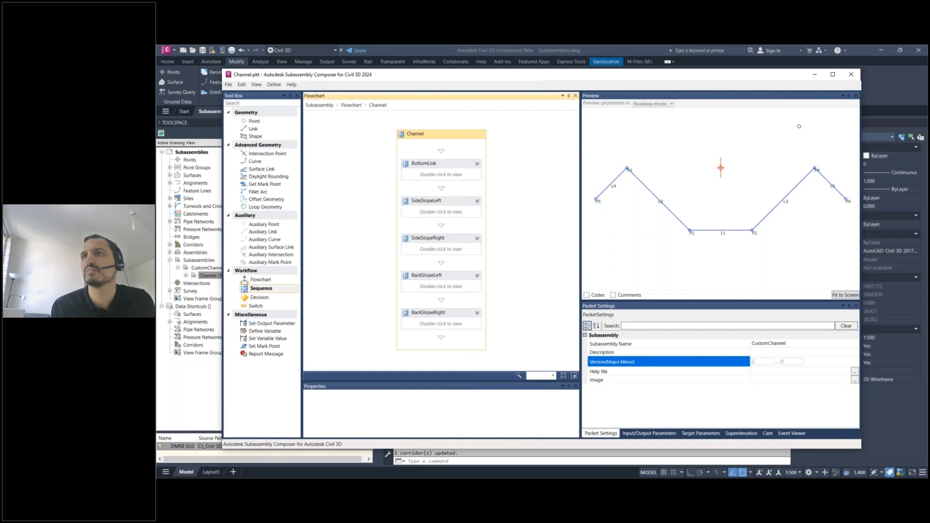
click(813, 77)
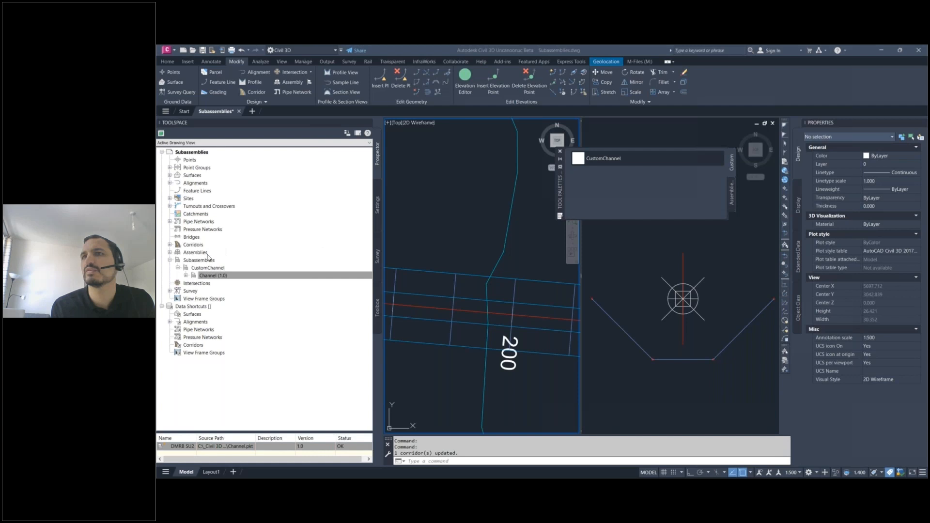
- Refresh the Subassemblies collection, expand the corridors and check the version and status of the linked Channel subassembly
right_click(209, 259)
click(227, 262)
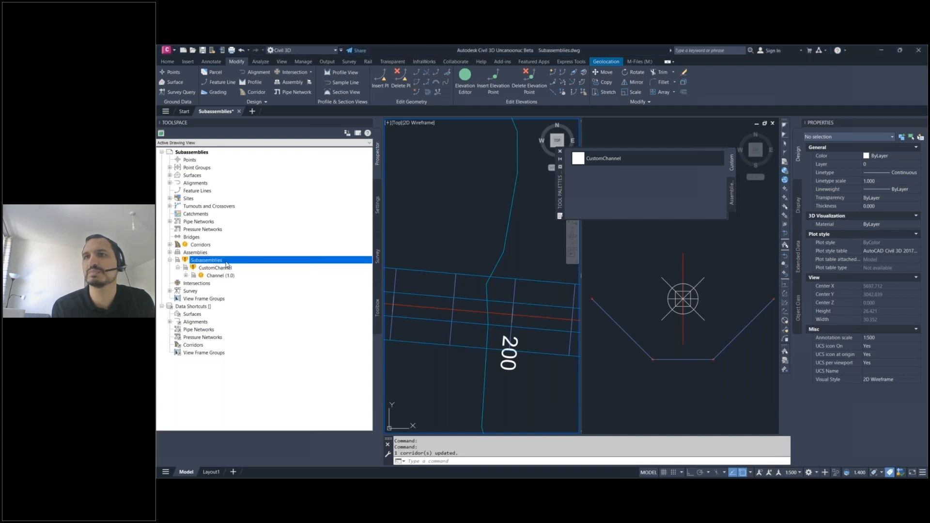
click(170, 244)
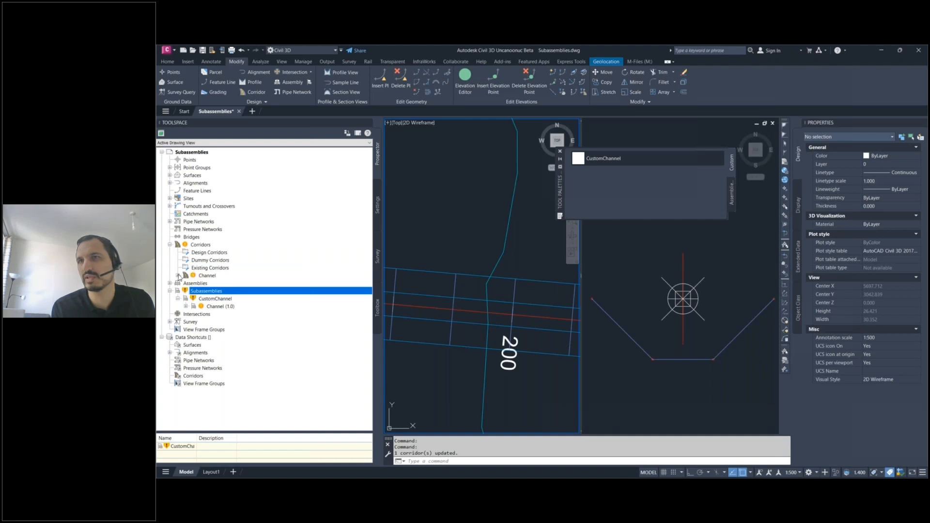
click(229, 308)
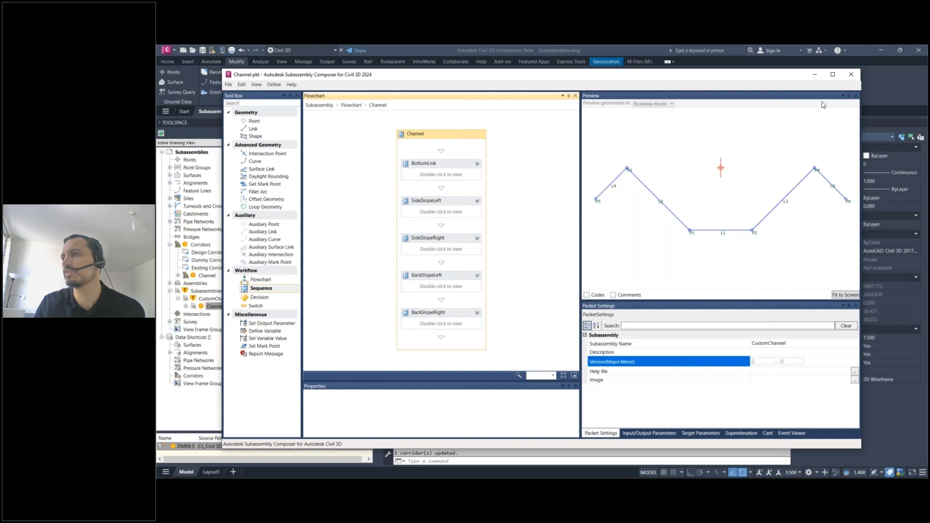
click(814, 74)
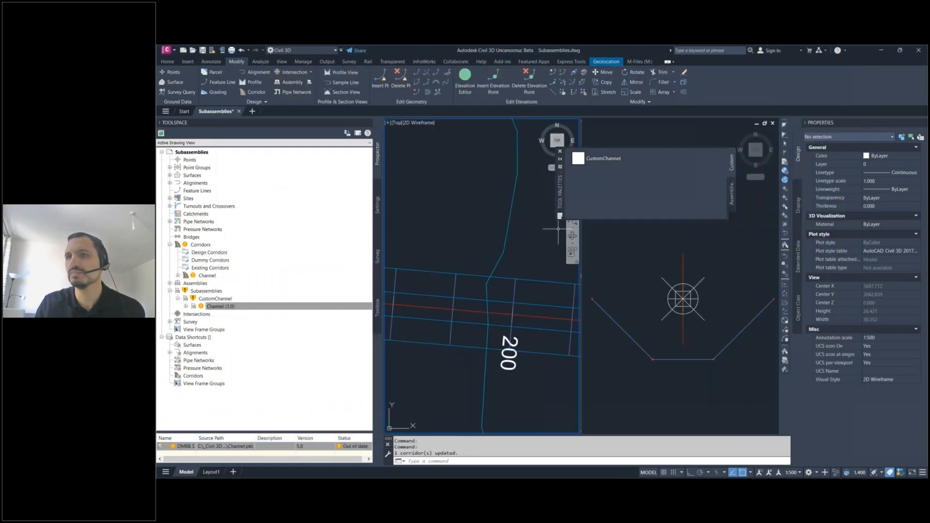
click(303, 447)
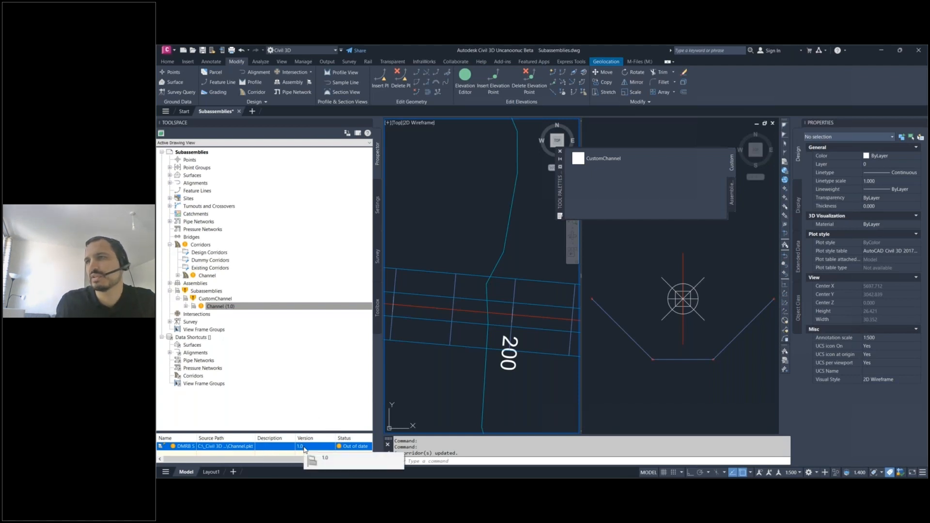
- Update all out-of-date subassemblies in the drawing and examine the Channel entry's version, status and assembly geometry
right_click(346, 448)
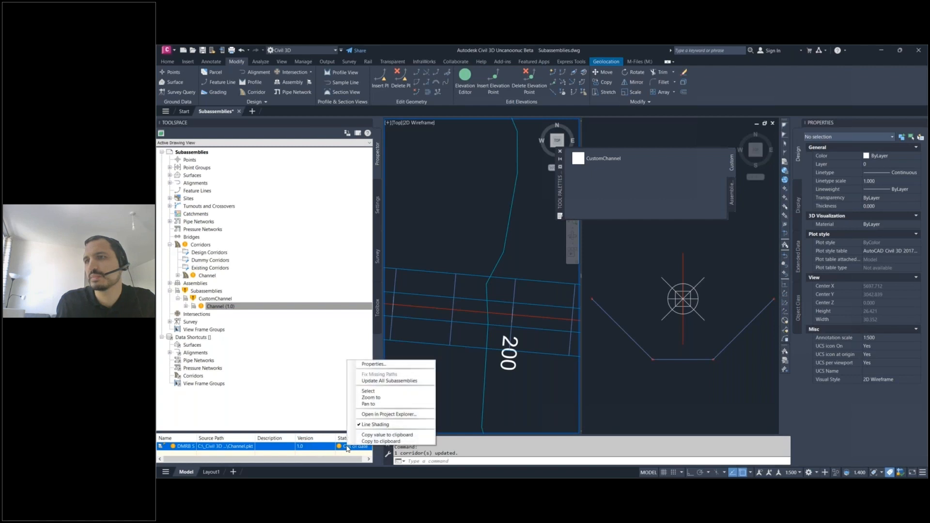
click(397, 381)
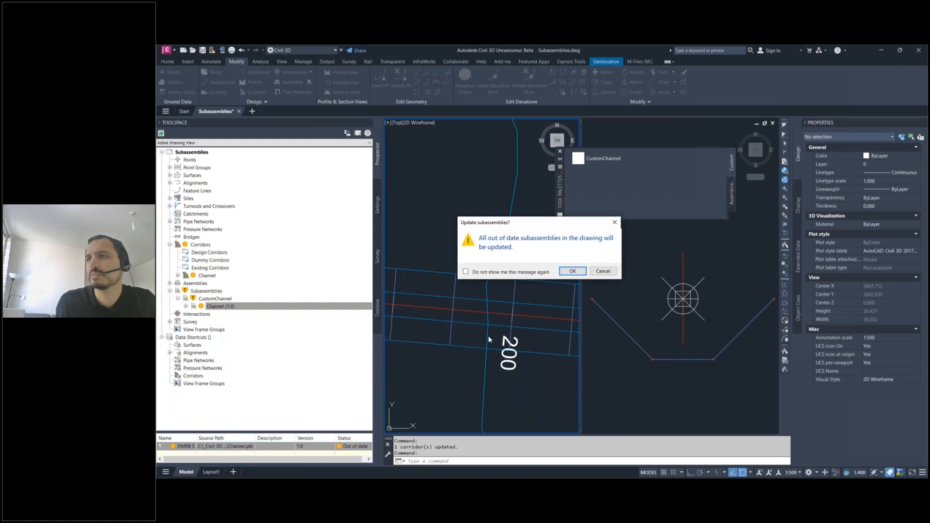
click(572, 271)
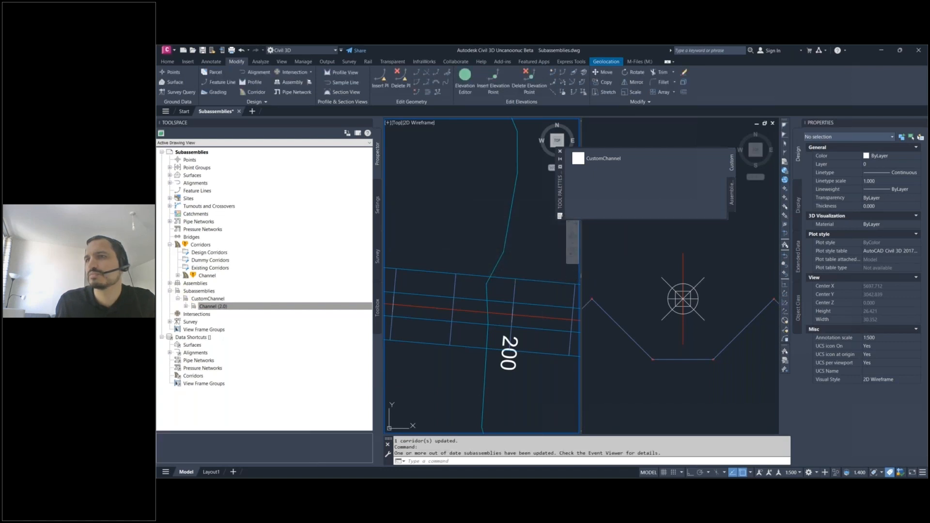
click(302, 449)
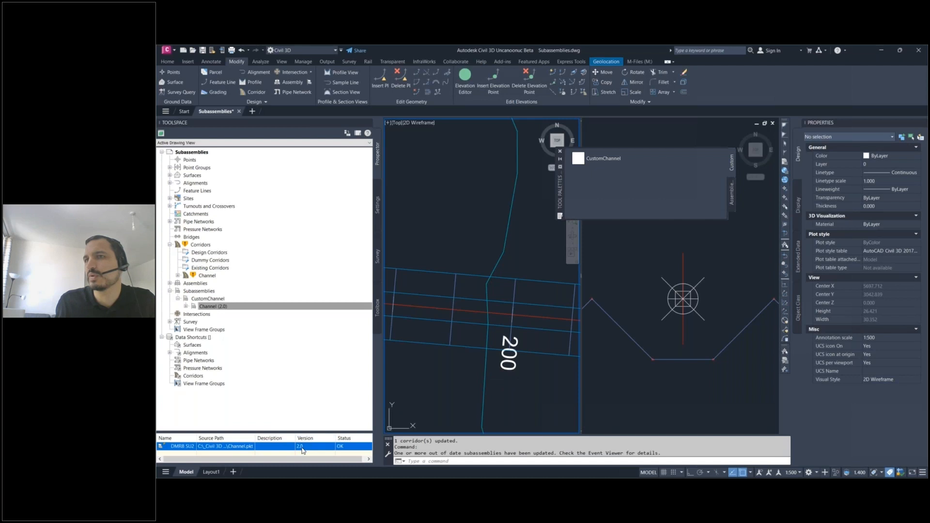
click(343, 448)
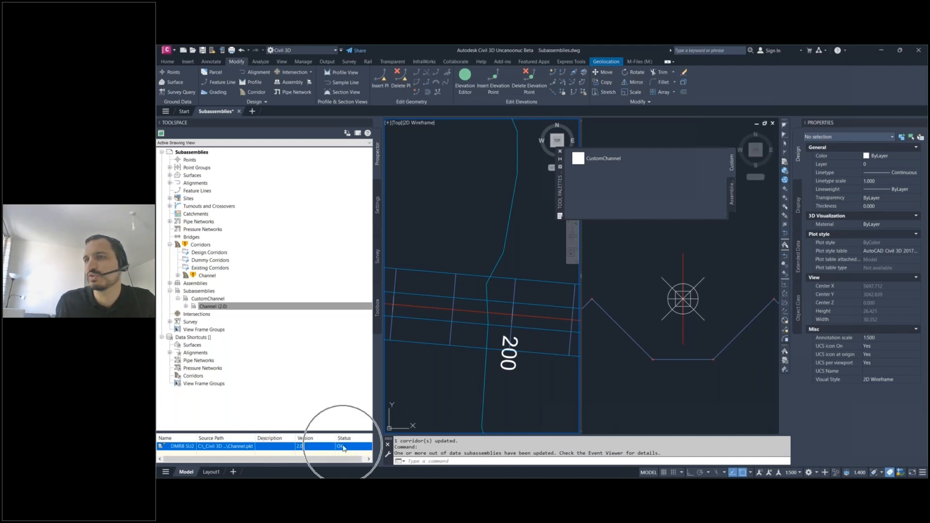
click(646, 266)
scroll(646, 267, down, 2)
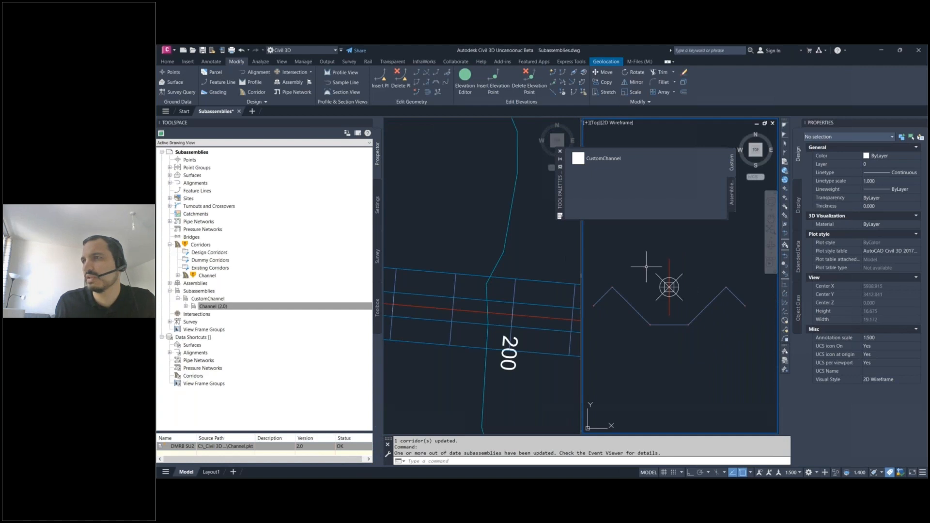
middle_drag(648, 268, 659, 275)
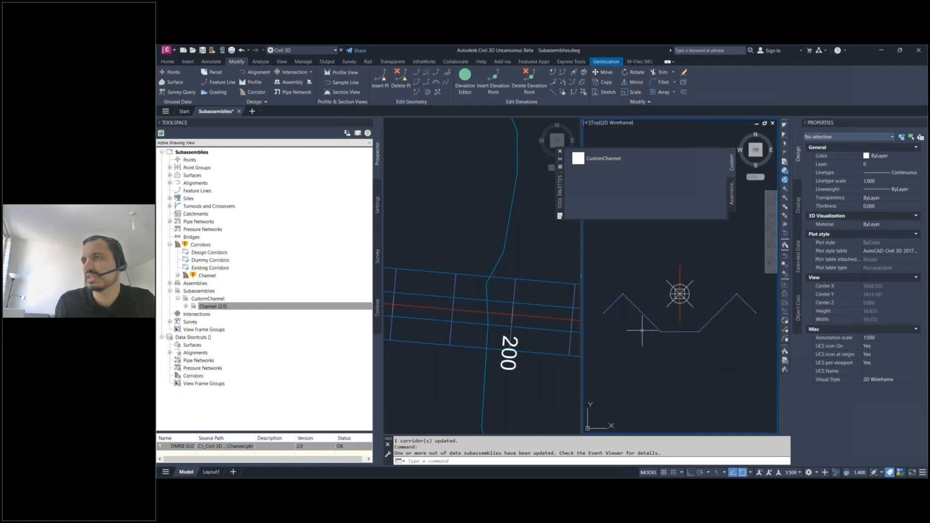
- Rebuild the Channel corridor and examine it in plan around station 200
right_click(204, 277)
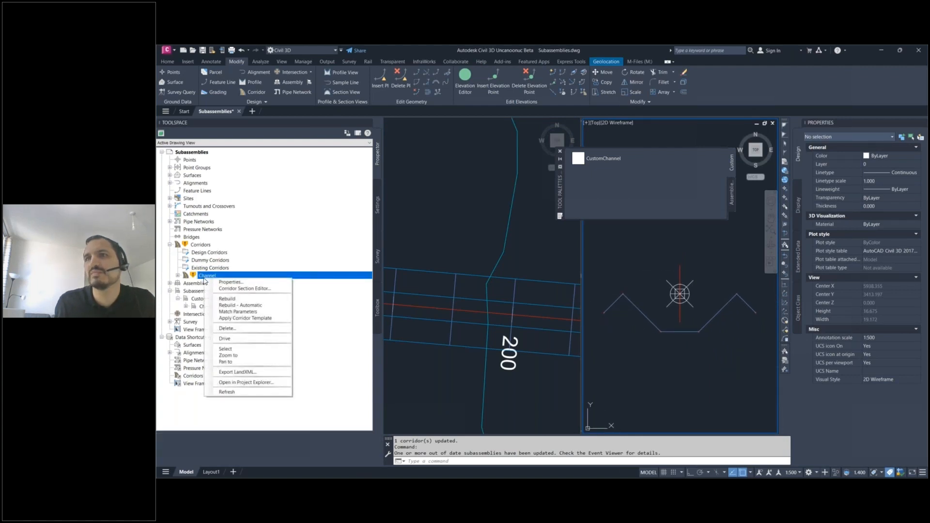
click(229, 299)
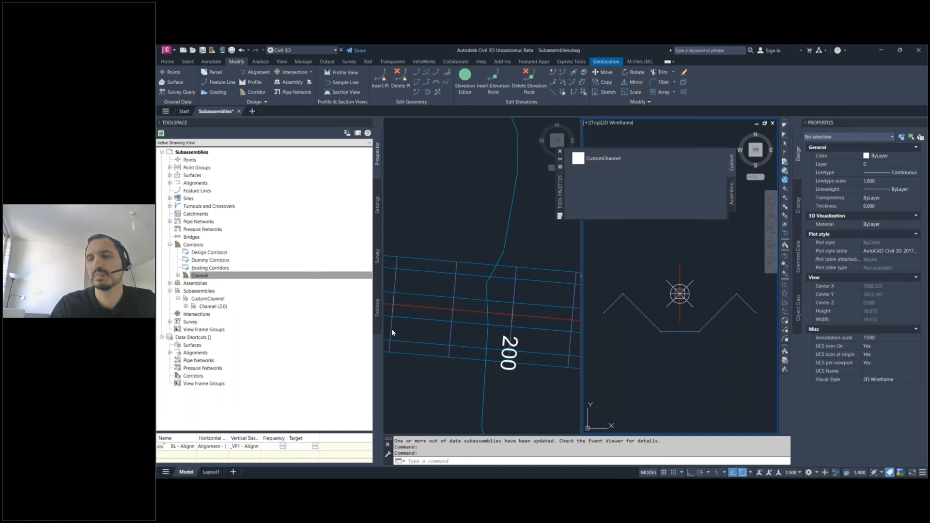
click(486, 265)
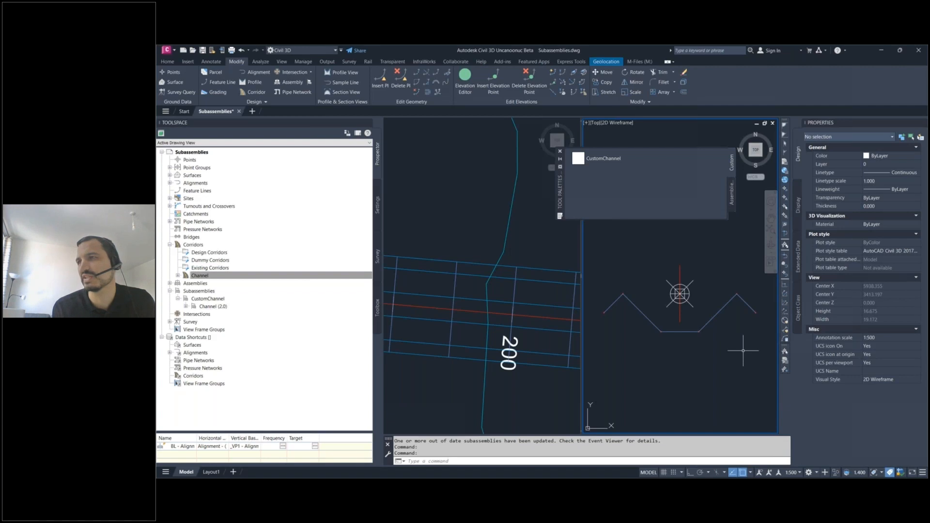
- Preview the CustomChannel palette tool as a detached subassembly beneath the existing assembly and cancel its placement
click(601, 157)
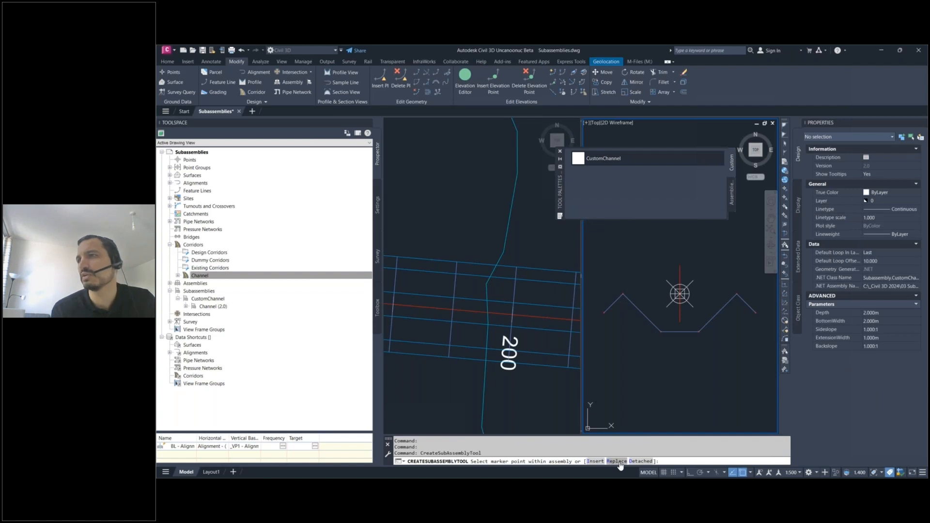
click(641, 461)
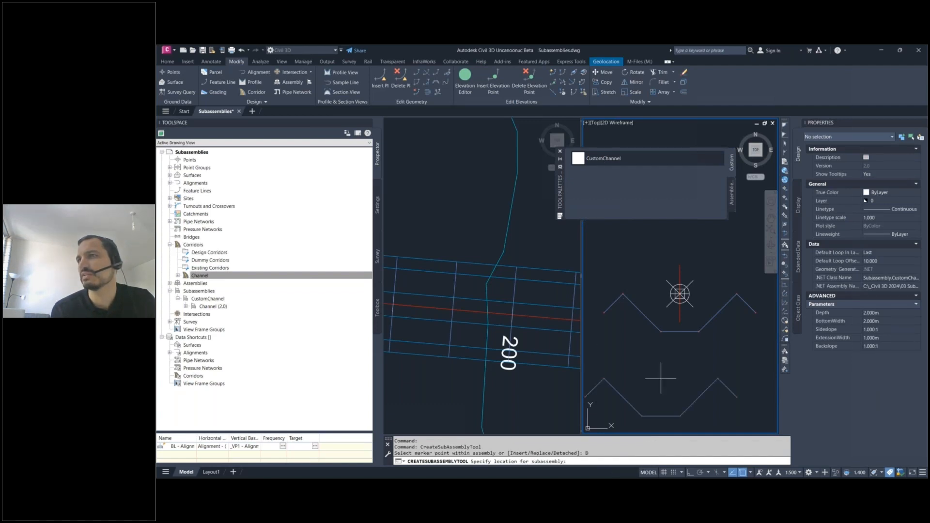
click(681, 351)
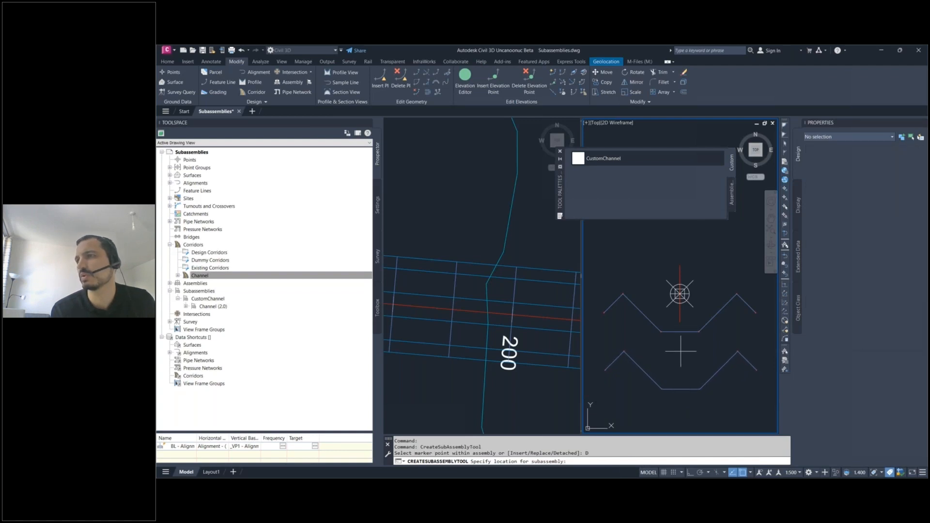
key(Escape)
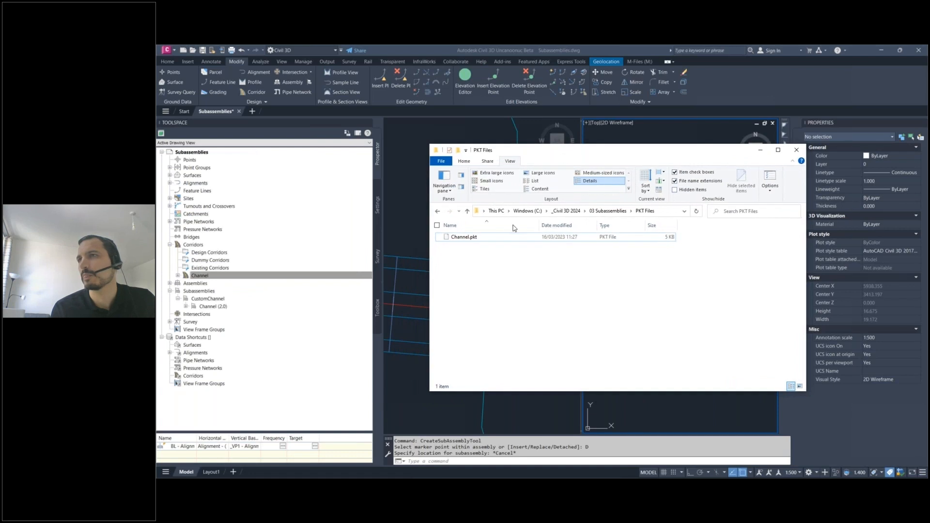
- In File Explorer, move Channel.pkt from PKT Files into PKT Files (Alternative), check the original folder, and return to Civil 3D
click(504, 239)
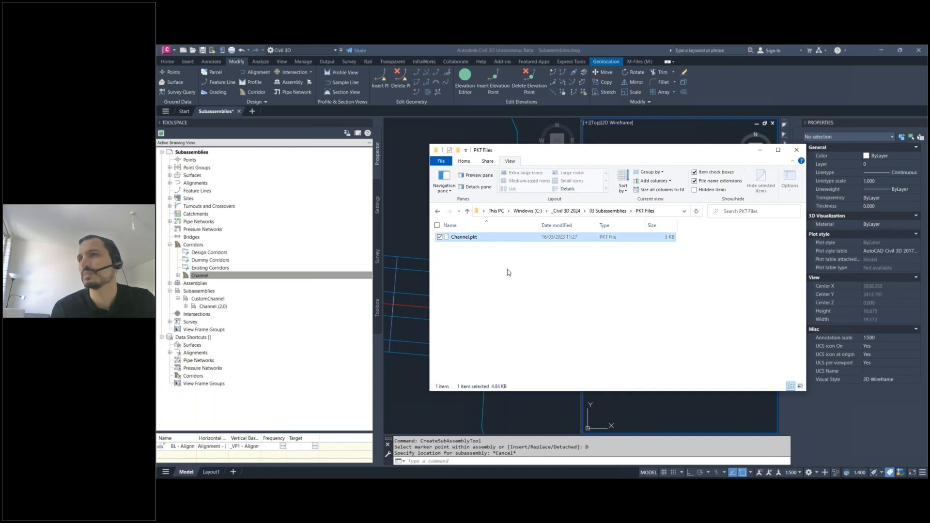
click(608, 211)
double_click(470, 246)
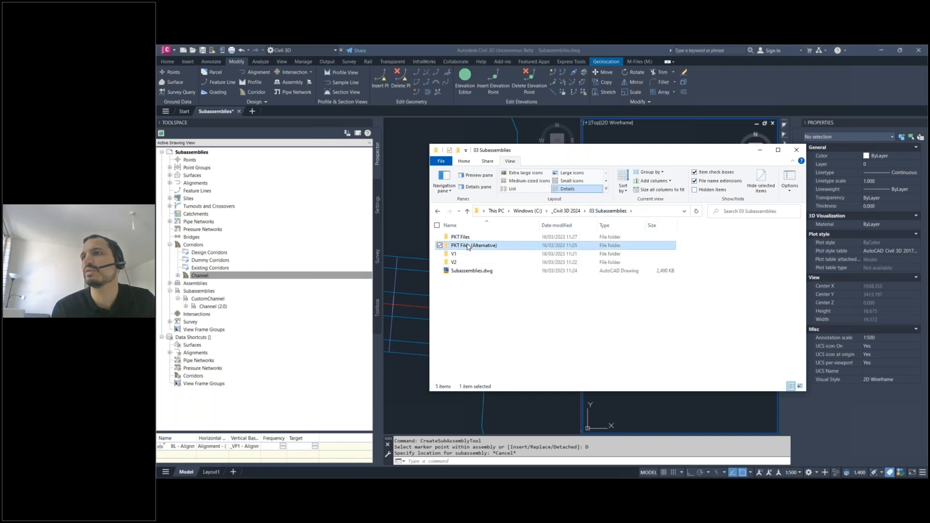
key(ctrl+v)
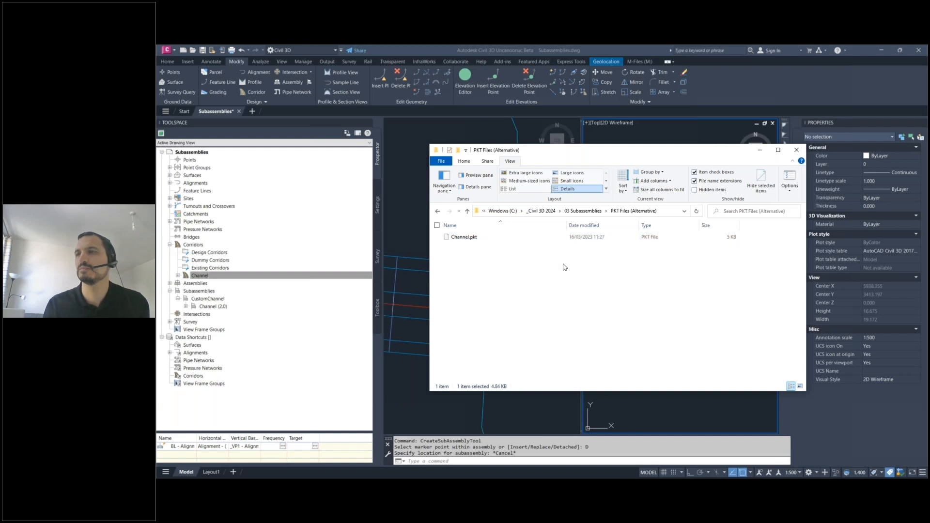
click(583, 211)
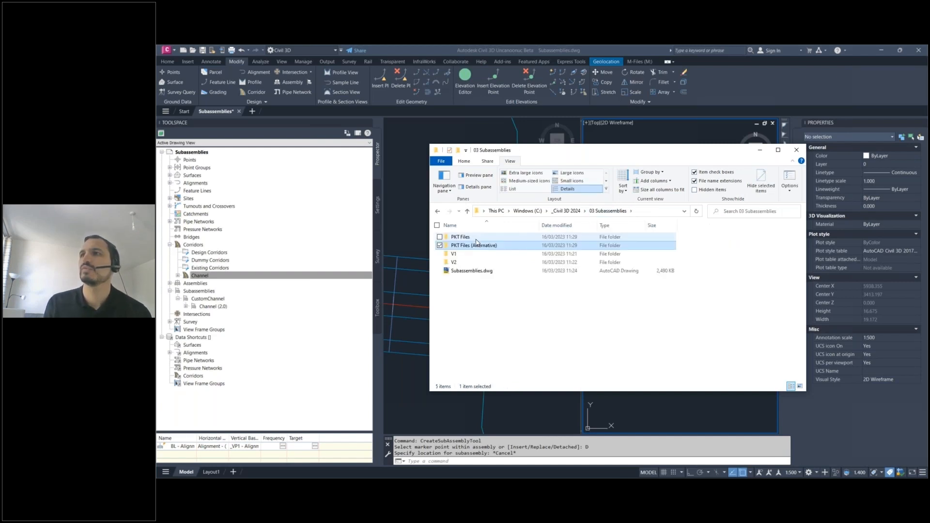
click(476, 238)
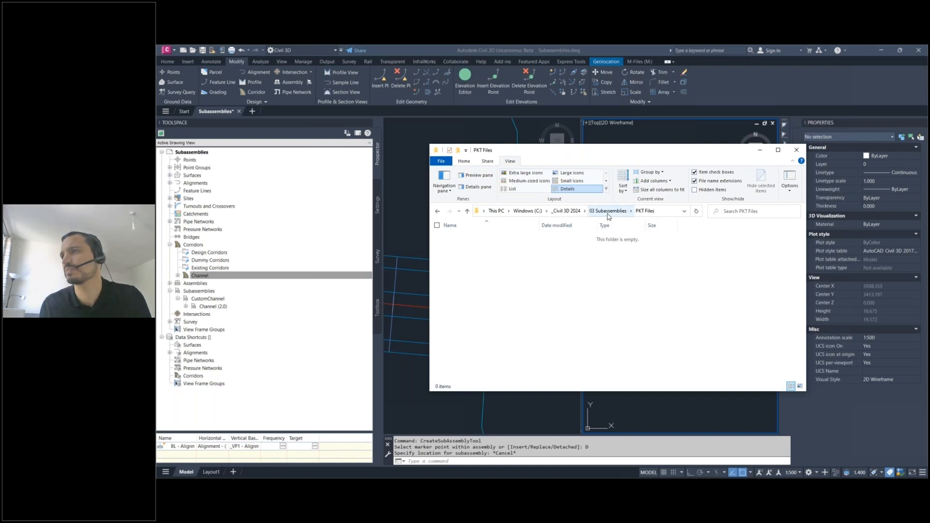
drag(665, 152, 156, 202)
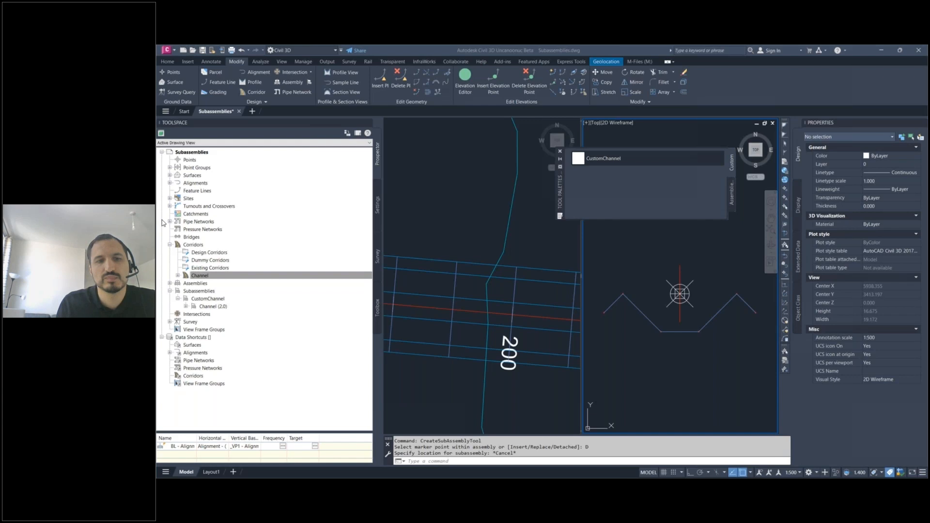
- Refresh the Subassemblies collection and check the source path and status of the Channel (2.0) subassembly
click(215, 292)
right_click(225, 292)
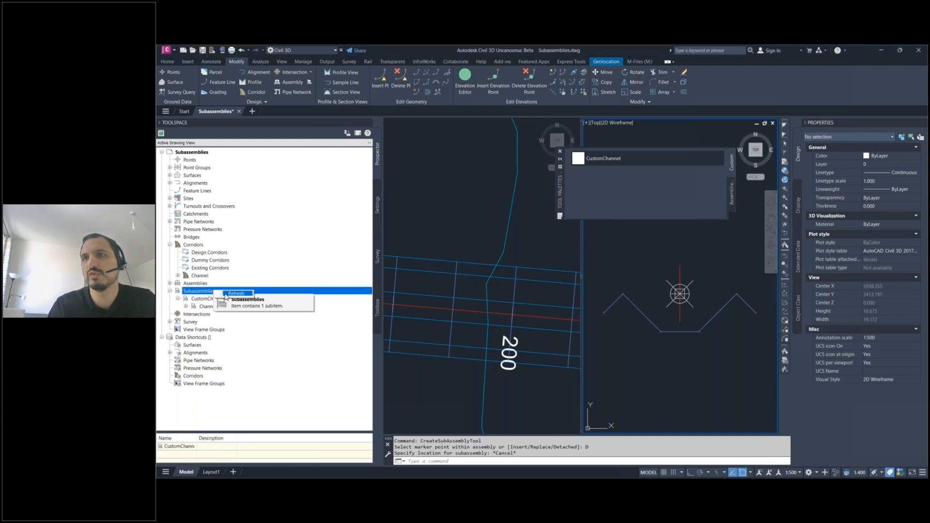
click(227, 294)
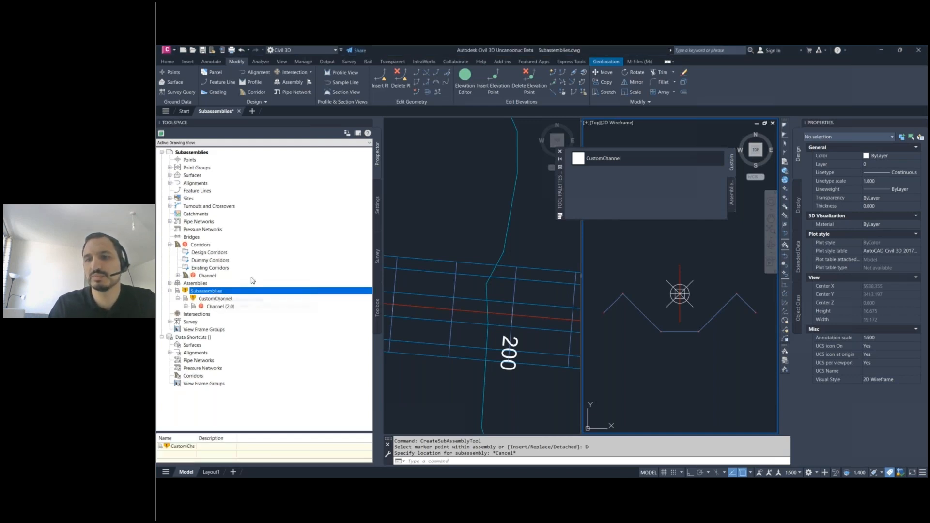
click(216, 307)
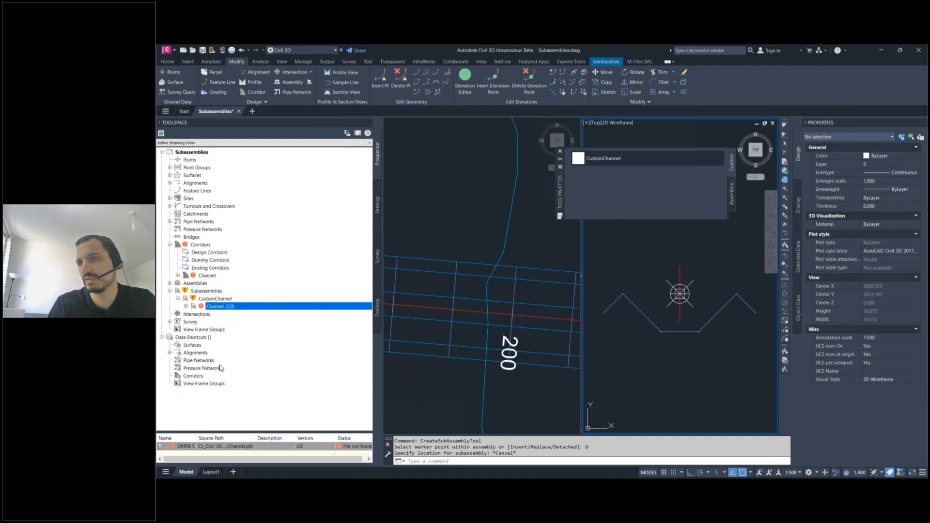
drag(262, 460, 302, 464)
- Fix the missing source path of the Channel (2.0) subassembly by relinking it to Channel.pkt in PKT Files (Alternative)
click(355, 449)
click(355, 449)
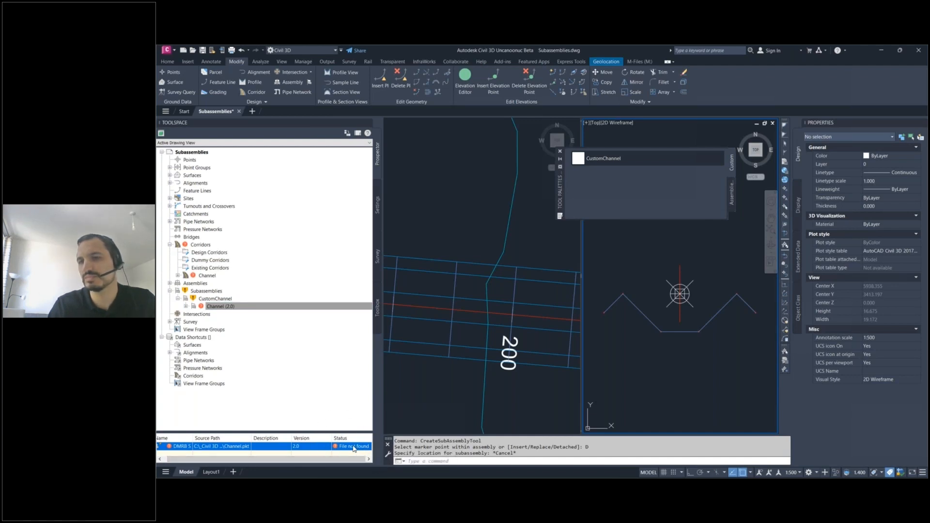
right_click(354, 448)
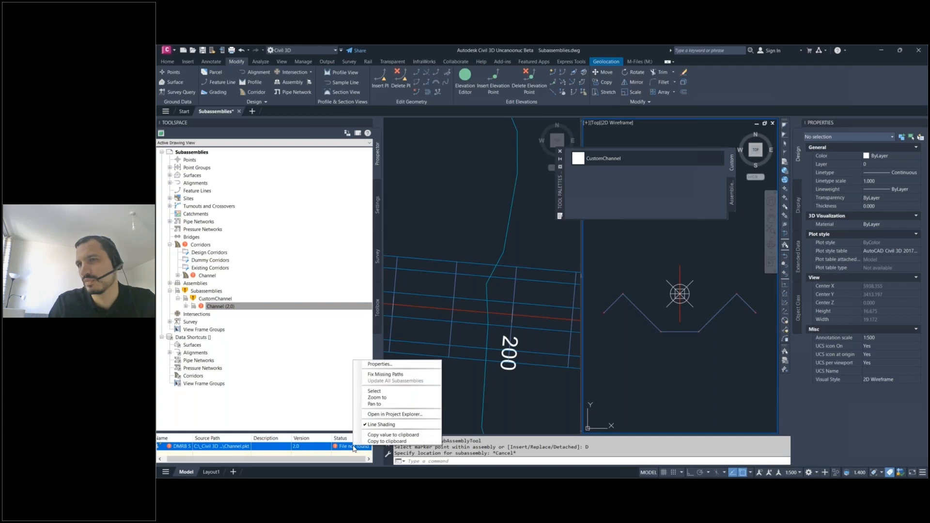
click(402, 375)
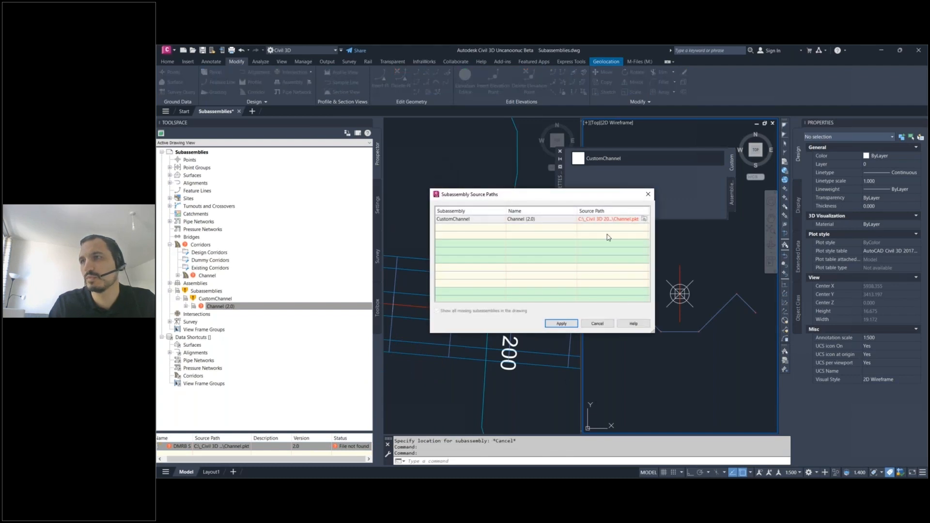
click(645, 221)
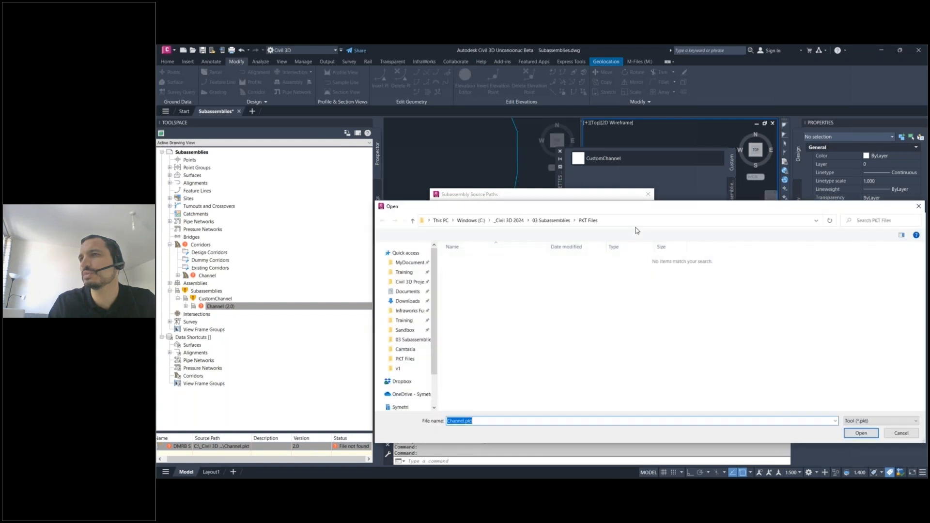
click(561, 221)
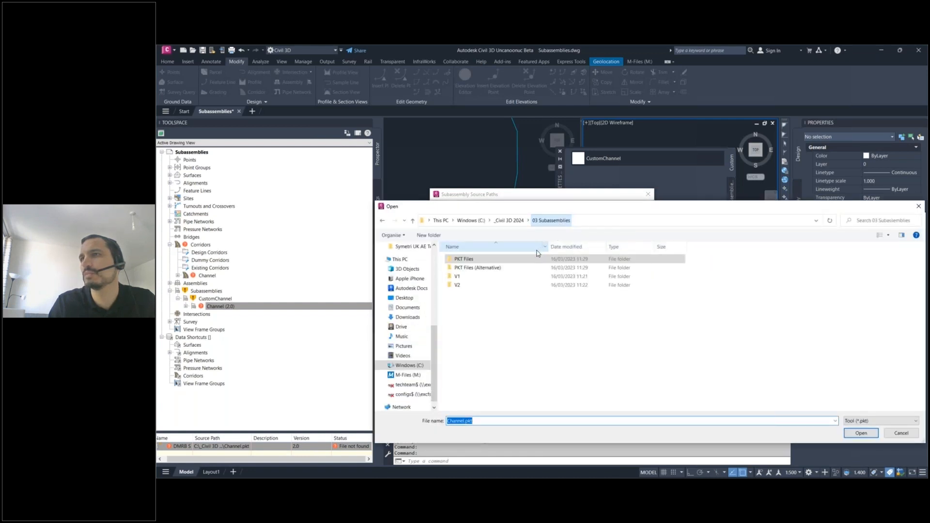
double_click(494, 268)
click(480, 260)
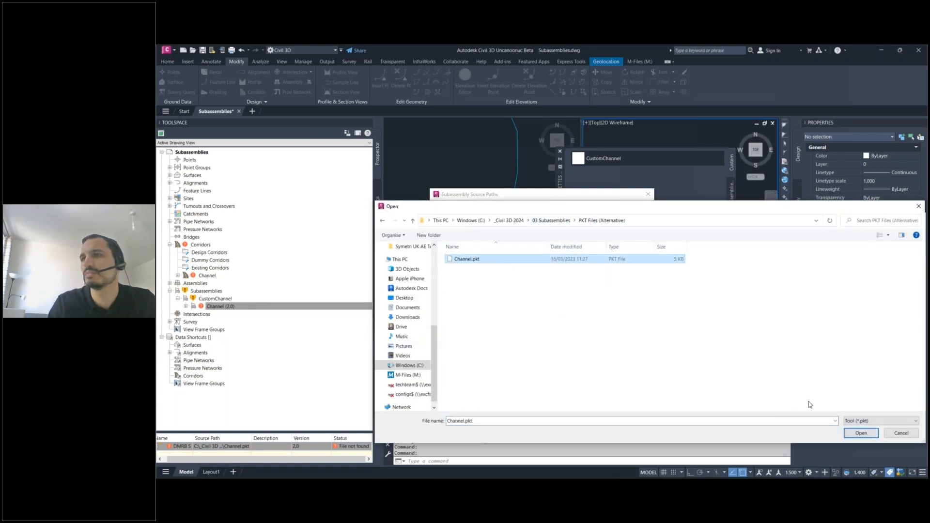
click(865, 435)
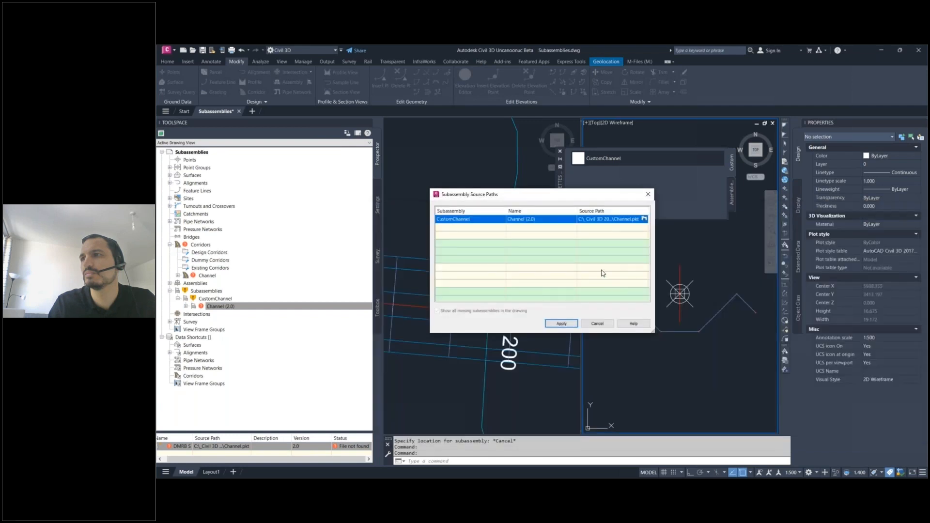
click(561, 324)
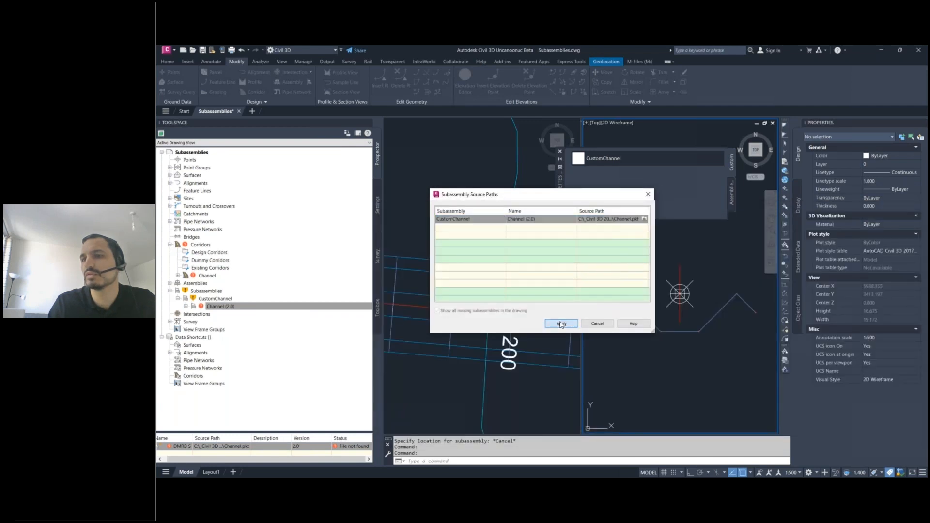
click(228, 306)
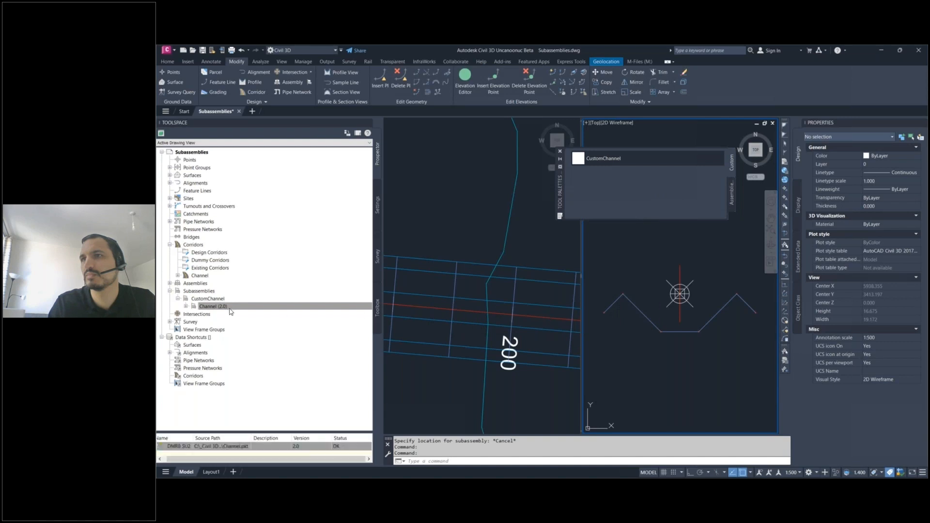